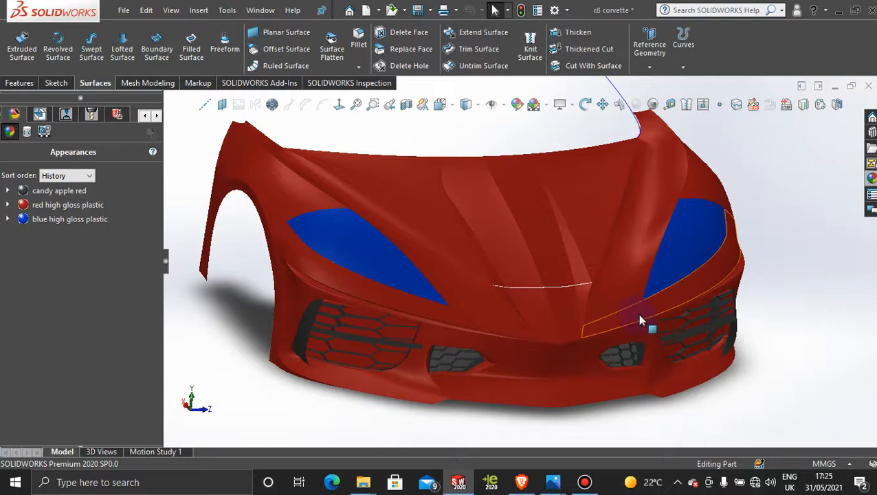
Remove the blue high gloss plastic and red high gloss plastic appearances from the car body.
{"action": "middle_click_drag", "start_coordinate": [623, 313], "coordinate": [584, 294]}
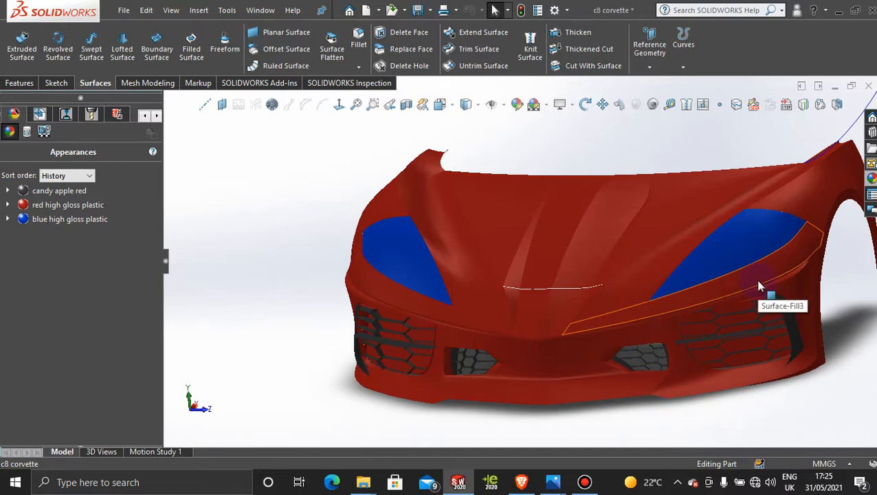
{"action": "middle_click_drag", "start_coordinate": [759, 286], "coordinate": [515, 285]}
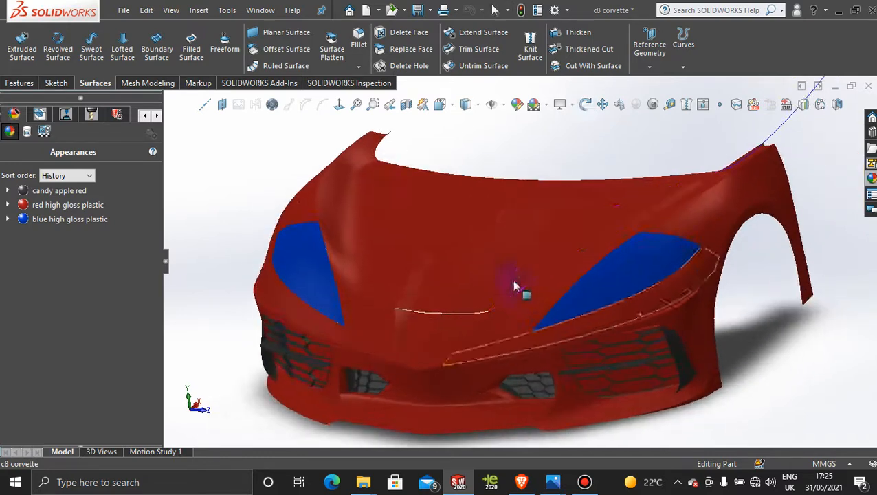
{"action": "right_click", "coordinate": [83, 220]}
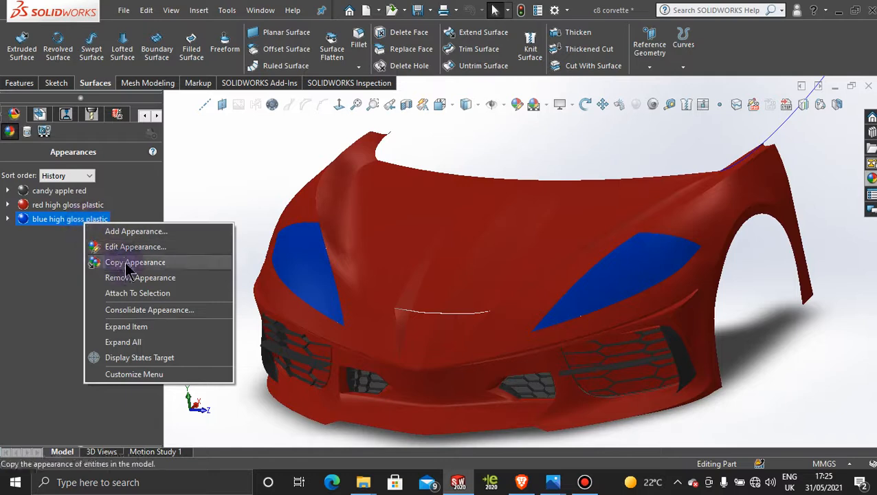
{"action": "left_click", "coordinate": [133, 278]}
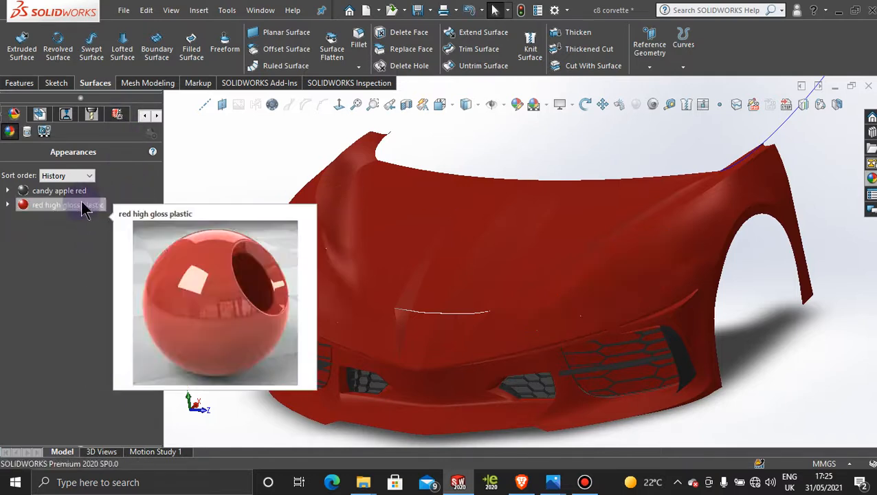
{"action": "right_click", "coordinate": [83, 206]}
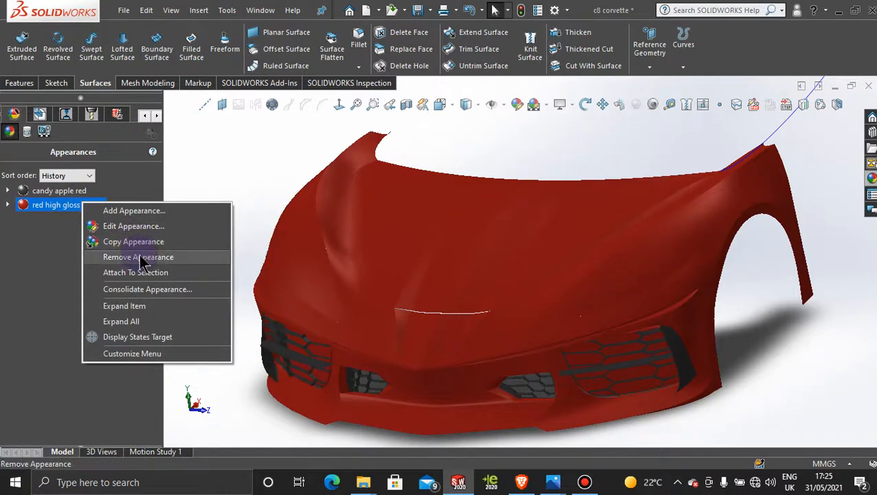
{"action": "left_click", "coordinate": [137, 256]}
{"action": "middle_click_drag", "start_coordinate": [426, 247], "coordinate": [498, 290]}
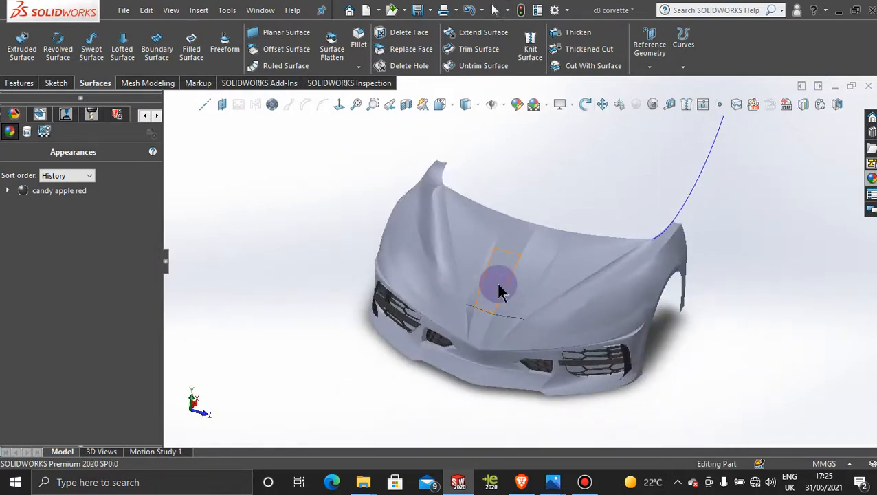
Find Curve7 among the model's features and show its Sketch23.
{"action": "left_click", "coordinate": [144, 116]}
{"action": "left_click", "coordinate": [143, 115]}
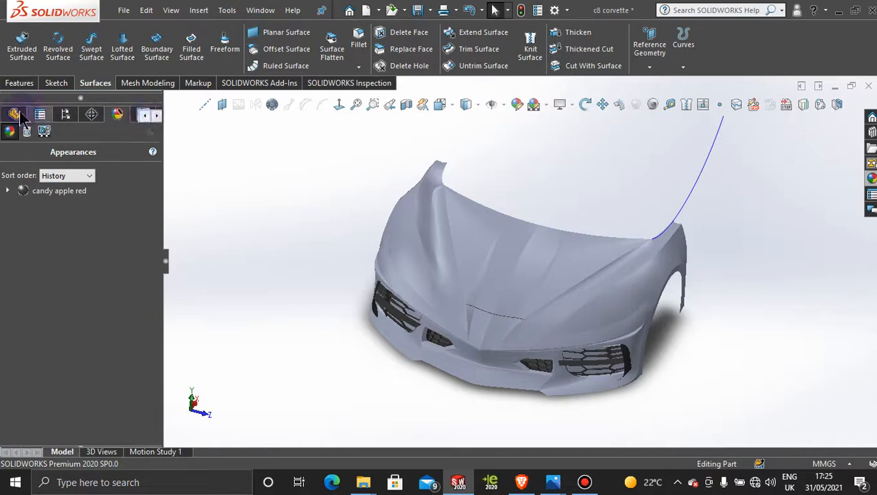
{"action": "left_click", "coordinate": [15, 115]}
{"action": "left_click", "coordinate": [462, 234]}
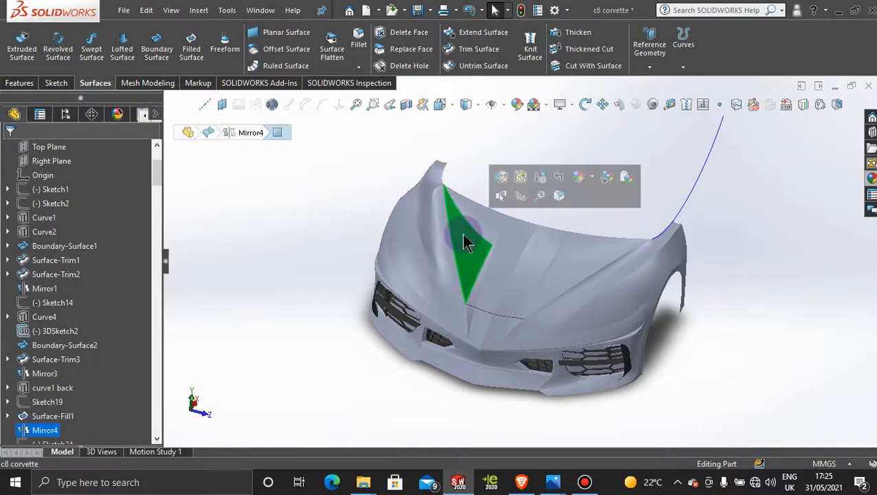
{"action": "scroll", "coordinate": [111, 323], "scroll_direction": "down", "scroll_amount": 3}
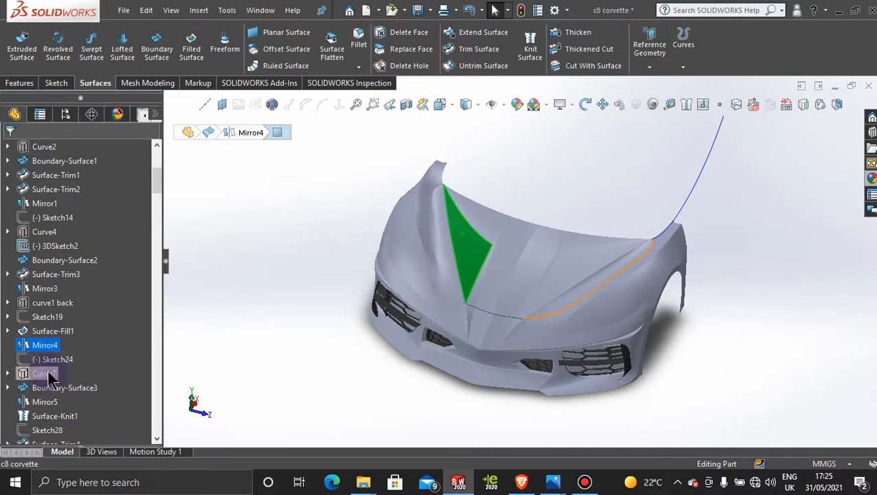
{"action": "left_click", "coordinate": [8, 374]}
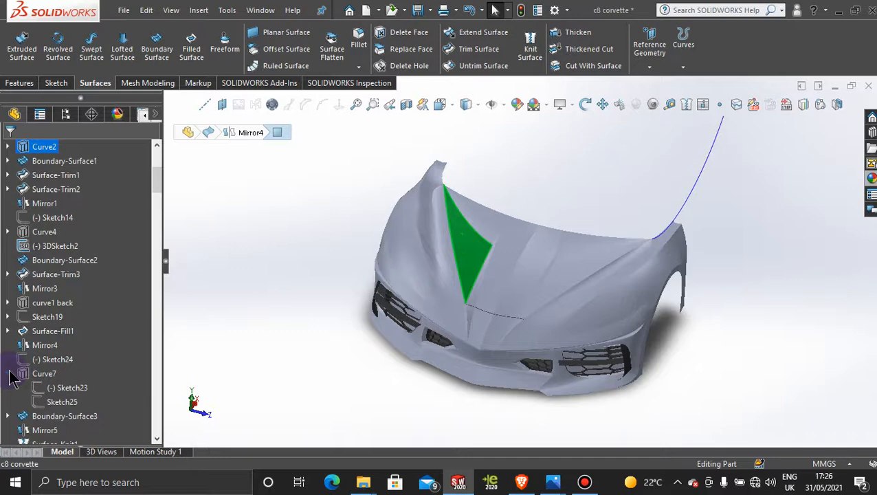
{"action": "left_click", "coordinate": [69, 388]}
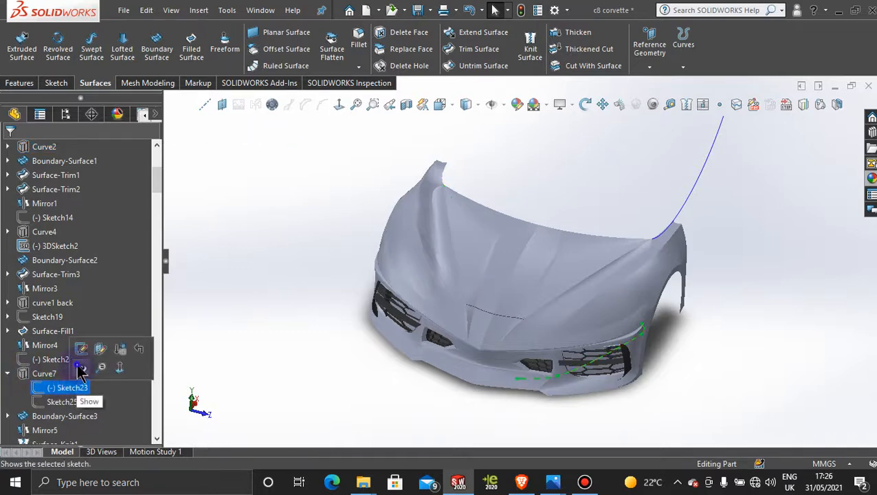
{"action": "left_click", "coordinate": [80, 368]}
{"action": "left_click", "coordinate": [251, 245]}
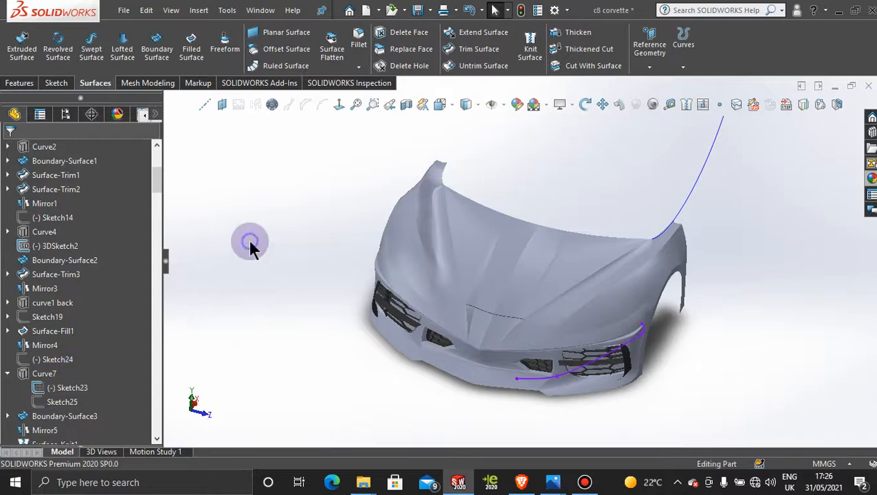
Create a sketch on the Top Plane containing the converted Sketch23 spline, and exit the sketch.
{"action": "middle_click_drag", "start_coordinate": [676, 312], "coordinate": [646, 356]}
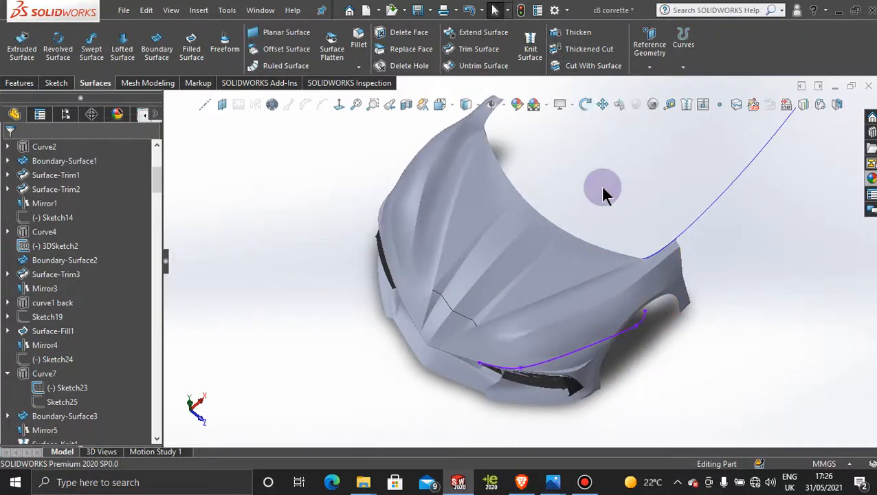
{"action": "scroll", "coordinate": [161, 172], "scroll_direction": "up", "scroll_amount": 5}
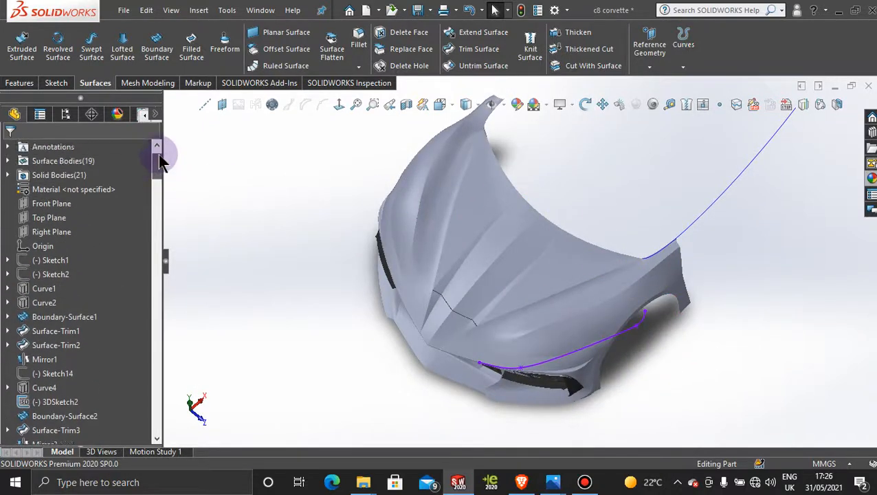
{"action": "left_click", "coordinate": [48, 254]}
{"action": "left_click", "coordinate": [50, 238]}
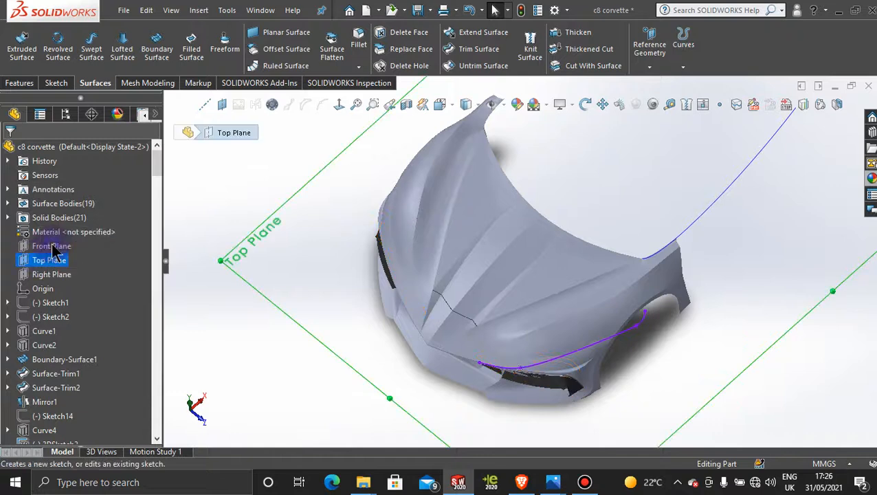
{"action": "left_click", "coordinate": [342, 105]}
{"action": "scroll", "coordinate": [464, 328], "scroll_direction": "down", "scroll_amount": 5}
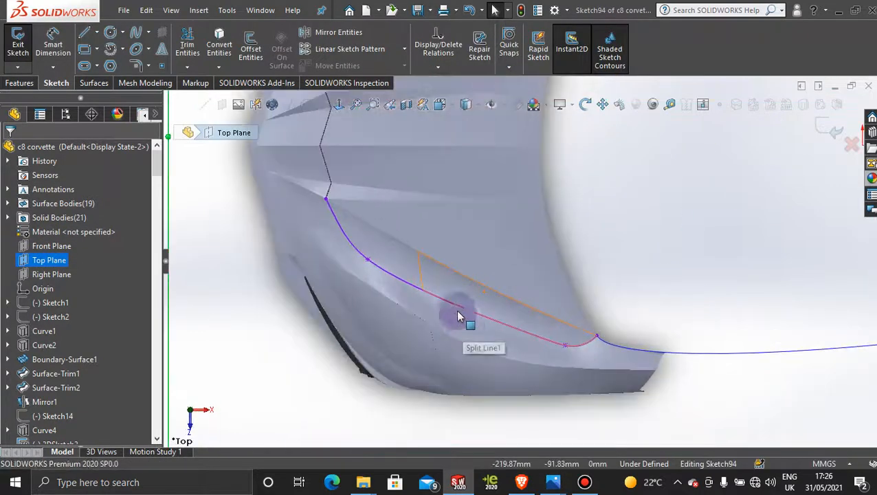
{"action": "left_click", "coordinate": [219, 40]}
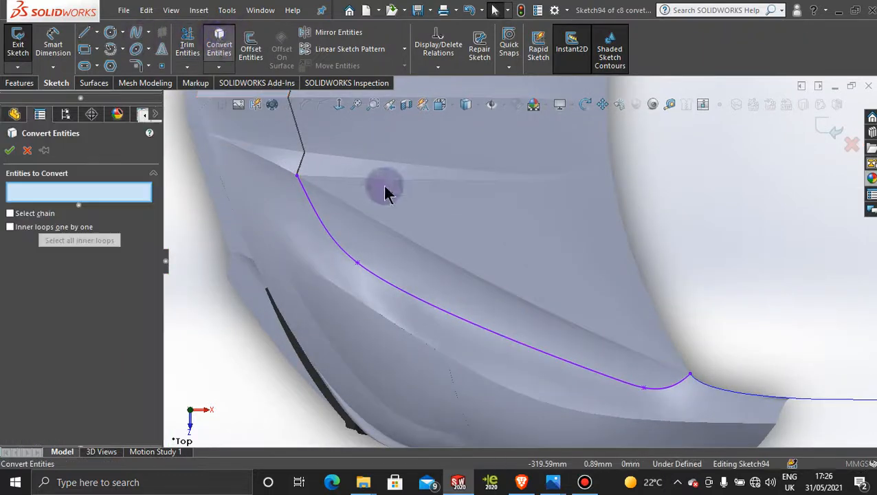
{"action": "left_click", "coordinate": [325, 231]}
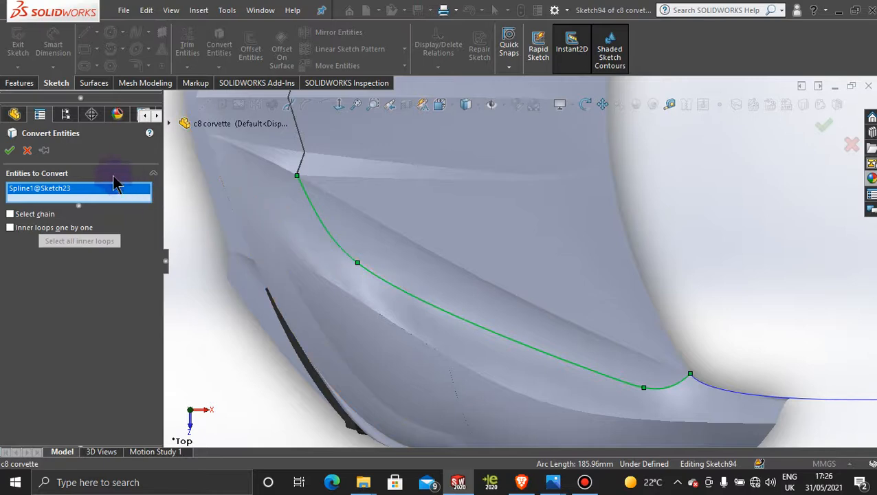
{"action": "left_click", "coordinate": [9, 150]}
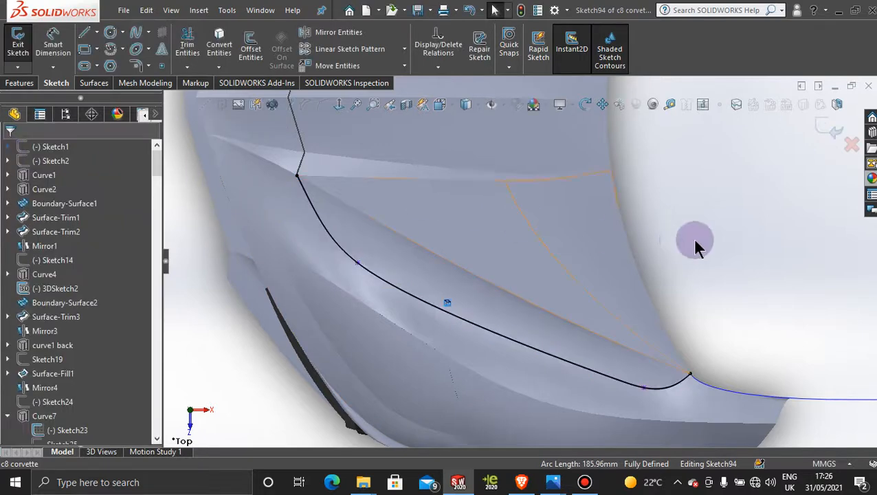
{"action": "scroll", "coordinate": [698, 311], "scroll_direction": "up", "scroll_amount": 3}
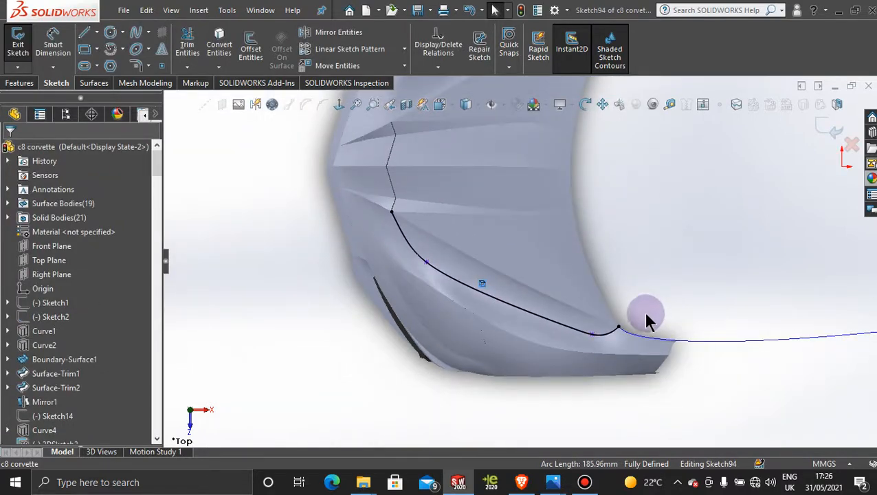
{"action": "scroll", "coordinate": [470, 153], "scroll_direction": "up", "scroll_amount": 2}
{"action": "scroll", "coordinate": [490, 189], "scroll_direction": "down", "scroll_amount": 2}
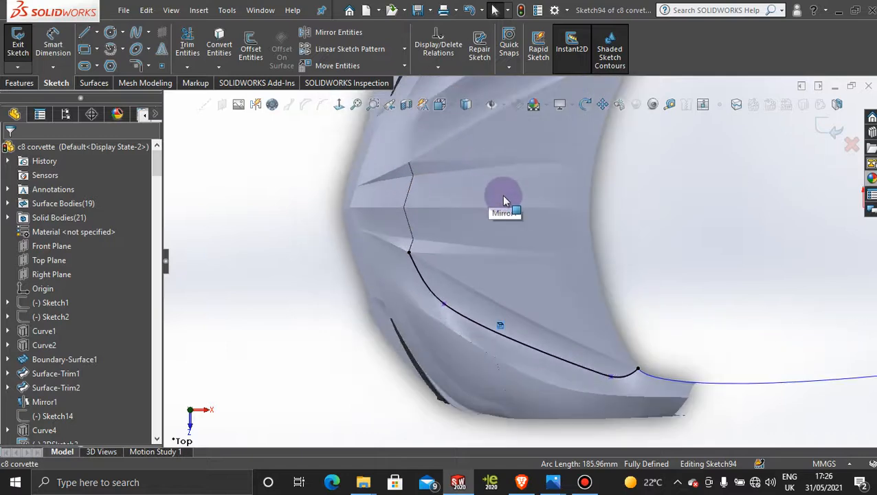
{"action": "scroll", "coordinate": [610, 255], "scroll_direction": "up", "scroll_amount": 2}
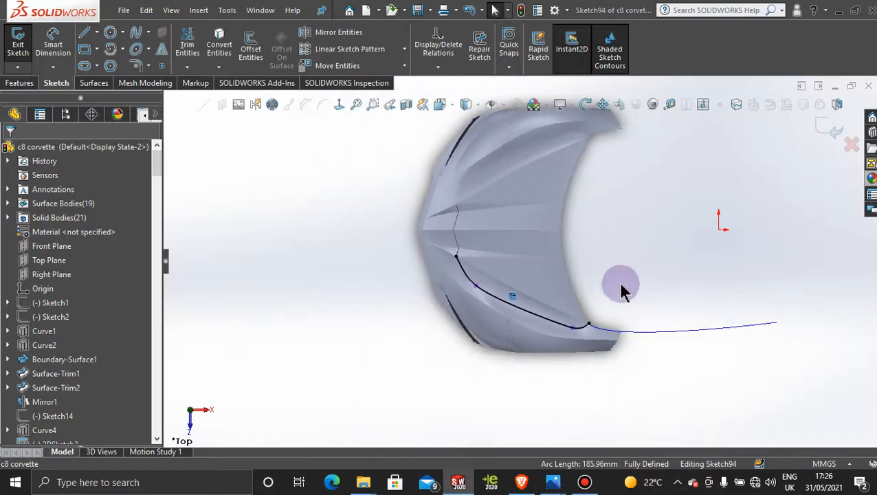
{"action": "middle_click_drag", "start_coordinate": [620, 291], "coordinate": [615, 223]}
{"action": "left_click", "coordinate": [827, 123]}
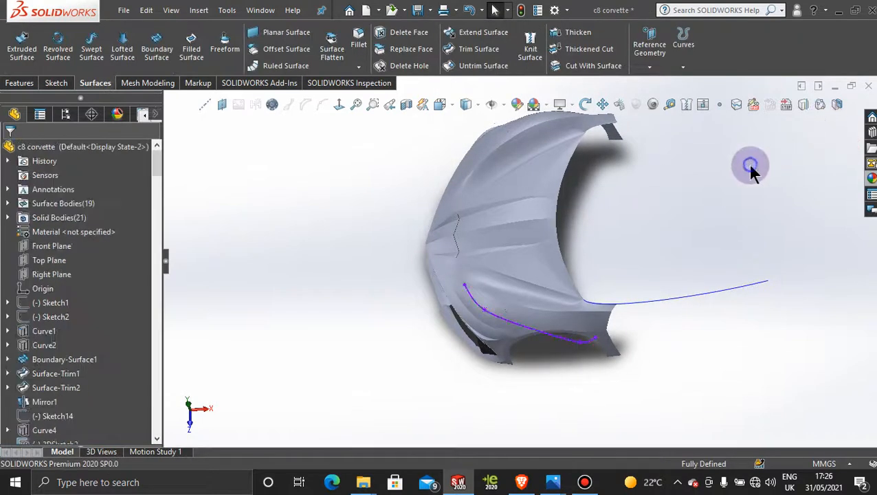
Hide Sketch94, which holds the converted spline, and the original Sketch23.
{"action": "scroll", "coordinate": [575, 358], "scroll_direction": "down", "scroll_amount": 2}
{"action": "middle_click_drag", "start_coordinate": [575, 357], "coordinate": [558, 299]}
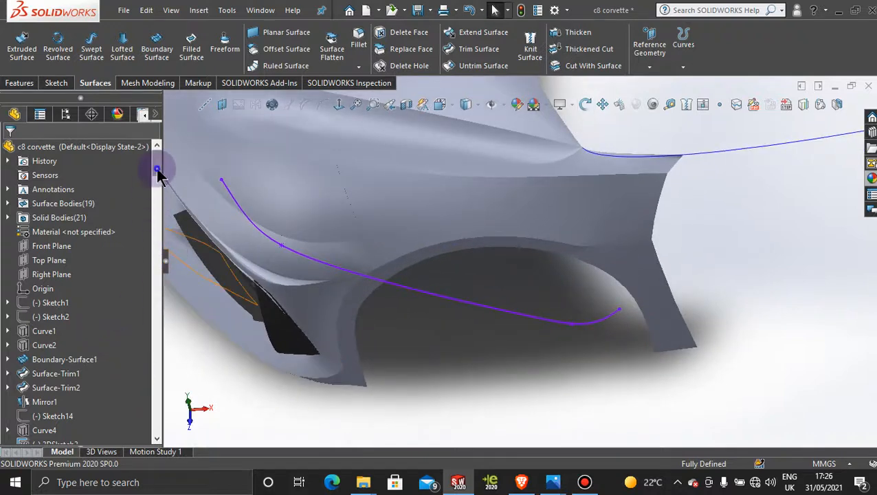
{"action": "left_click_drag", "start_coordinate": [157, 172], "coordinate": [157, 438]}
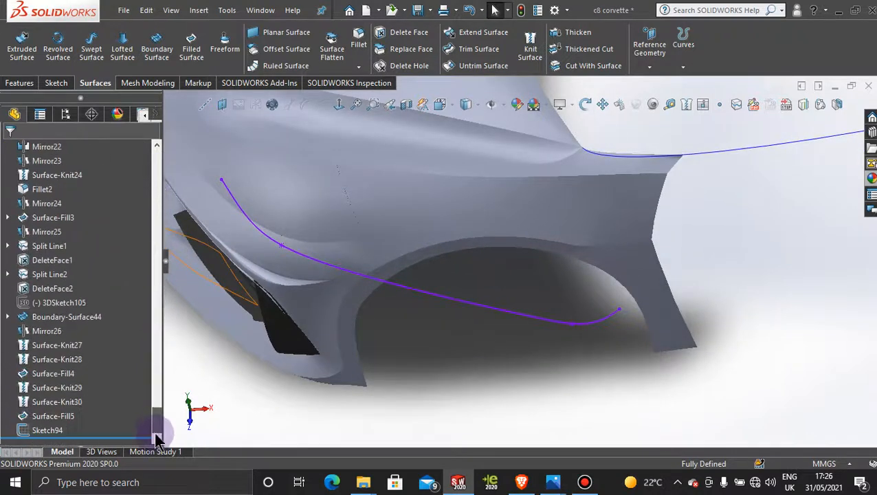
{"action": "right_click", "coordinate": [50, 430]}
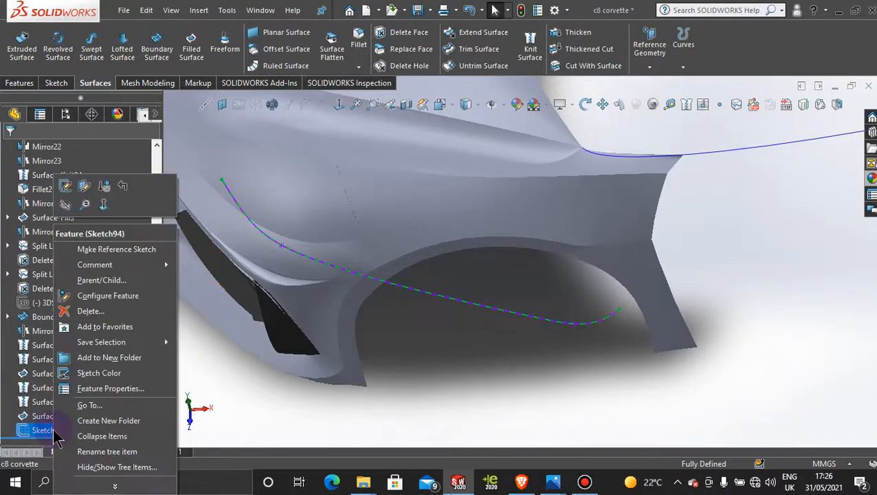
{"action": "left_click", "coordinate": [74, 218]}
{"action": "left_click", "coordinate": [440, 331]}
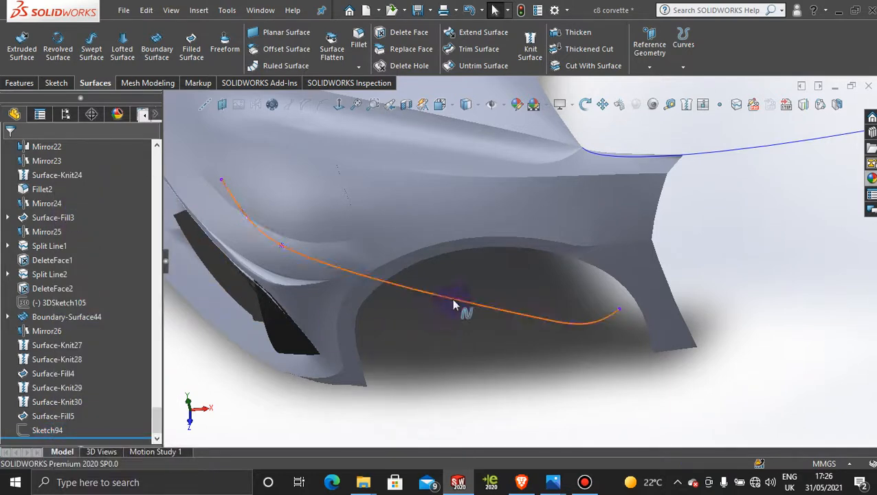
{"action": "right_click", "coordinate": [452, 304]}
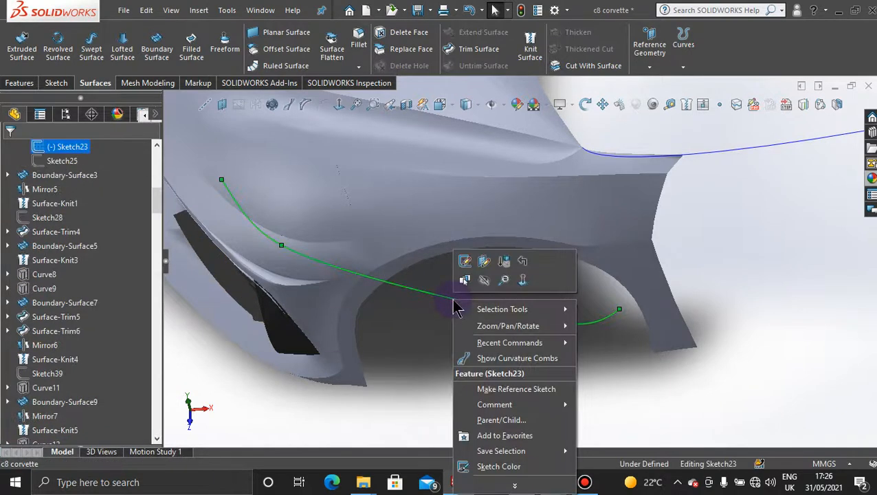
{"action": "left_click", "coordinate": [487, 285]}
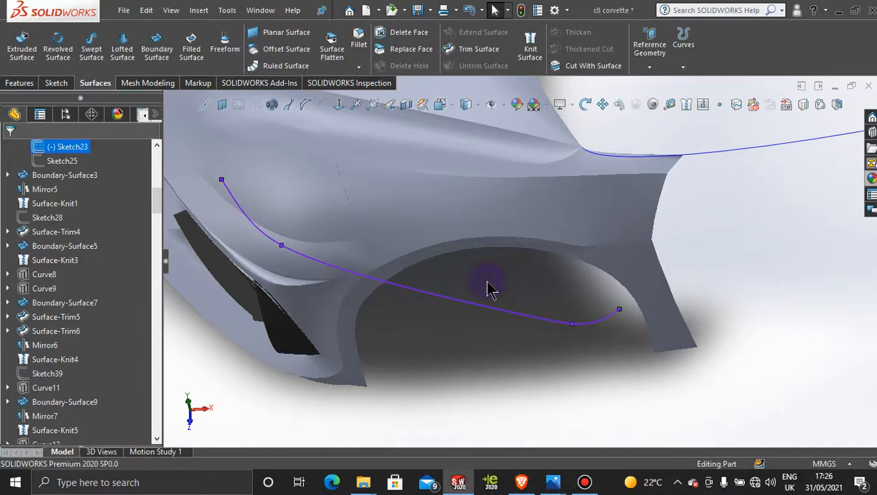
Show Sketch94 and open it for editing.
{"action": "scroll", "coordinate": [119, 388], "scroll_direction": "down", "scroll_amount": 5}
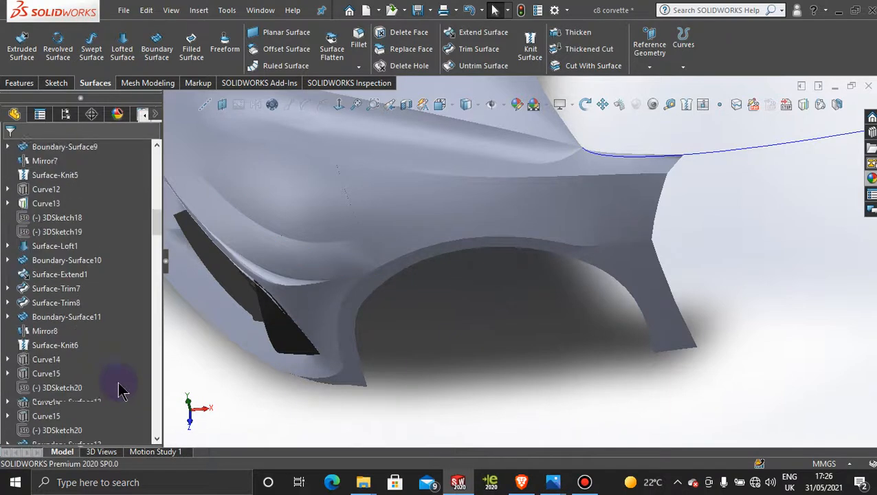
{"action": "scroll", "coordinate": [119, 389], "scroll_direction": "down", "scroll_amount": 5}
{"action": "left_click_drag", "start_coordinate": [156, 237], "coordinate": [157, 433]}
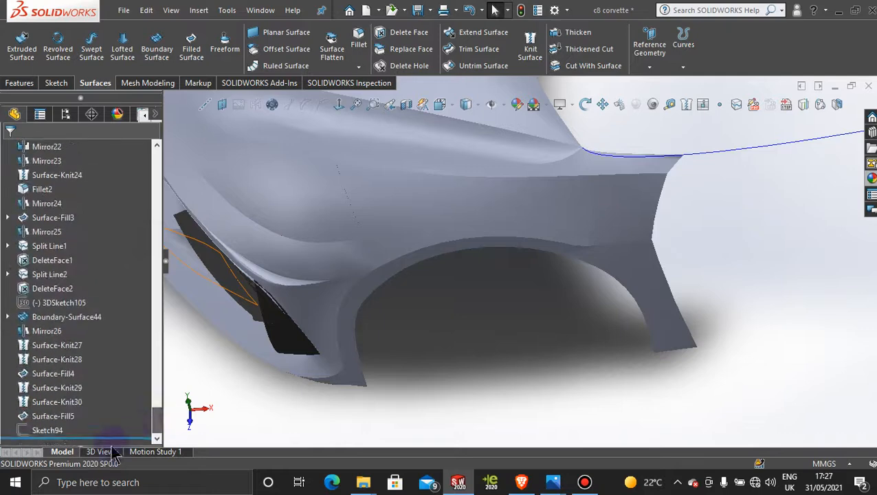
{"action": "right_click", "coordinate": [56, 430]}
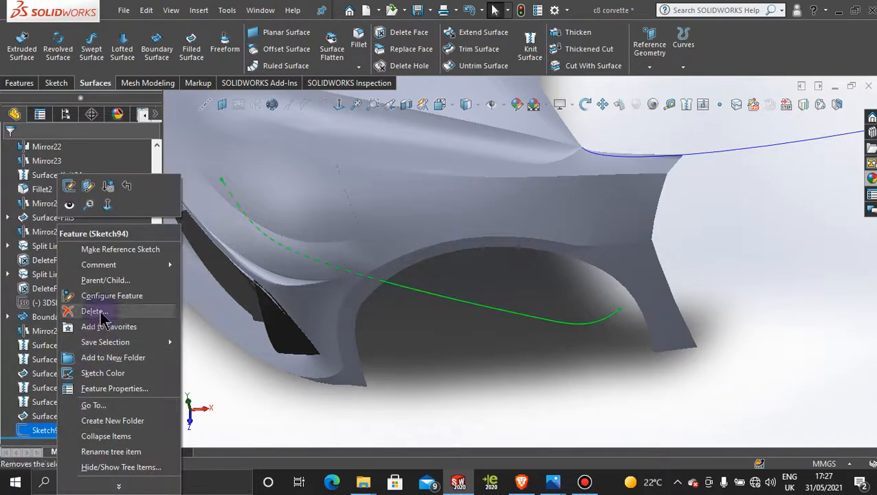
{"action": "left_click", "coordinate": [70, 204]}
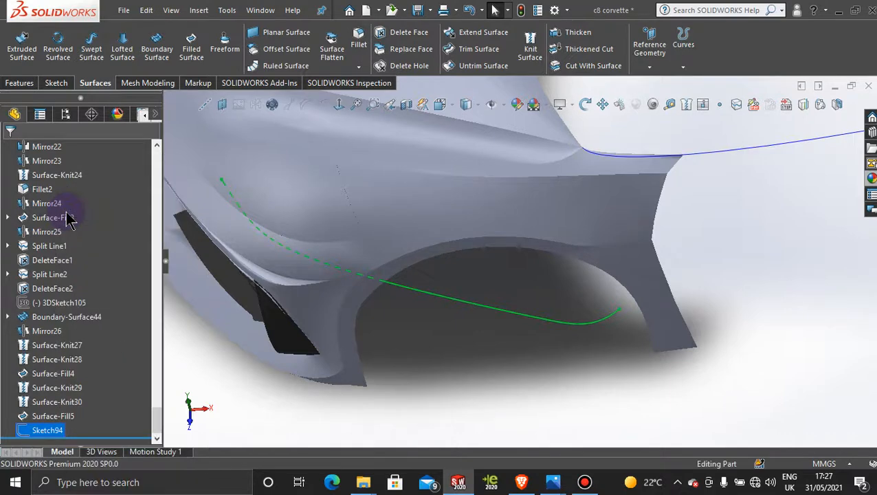
{"action": "left_click", "coordinate": [521, 317]}
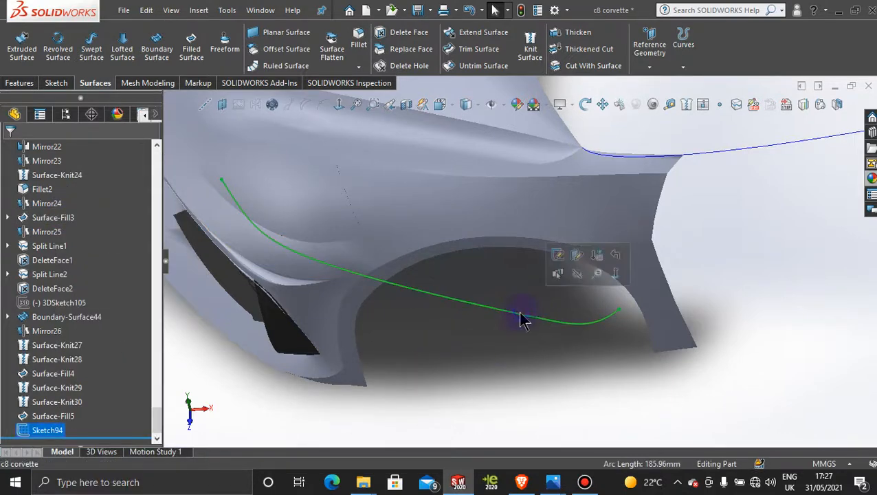
{"action": "left_click", "coordinate": [560, 257]}
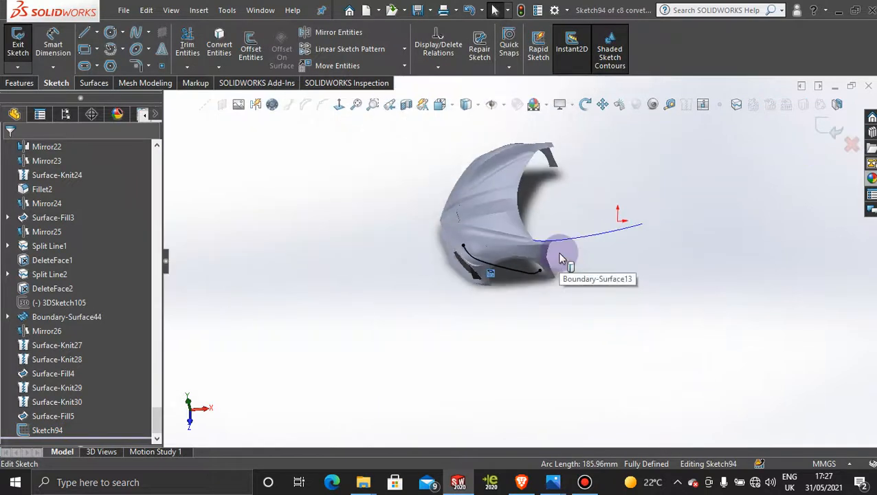
Draw a horizontal construction centerline through the sketch origin in the top view.
{"action": "key", "text": "space"}
{"action": "left_click", "coordinate": [395, 239]}
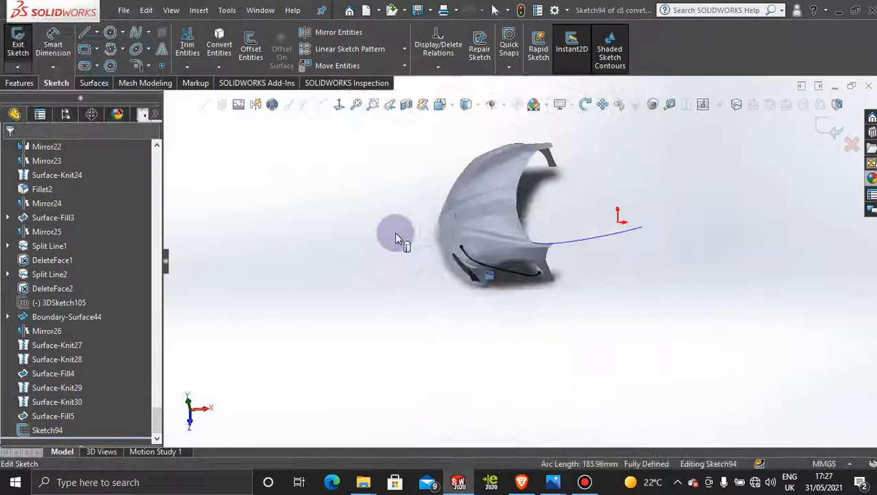
{"action": "scroll", "coordinate": [516, 275], "scroll_direction": "down", "scroll_amount": 3}
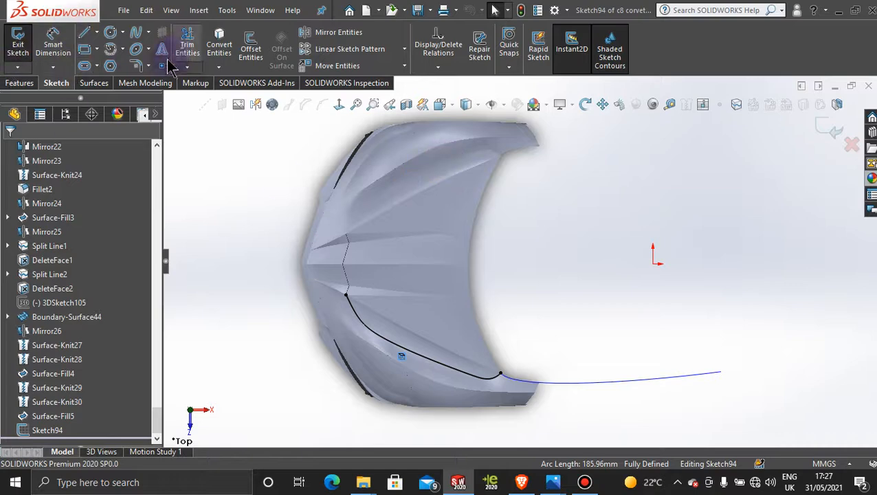
{"action": "left_click", "coordinate": [97, 33]}
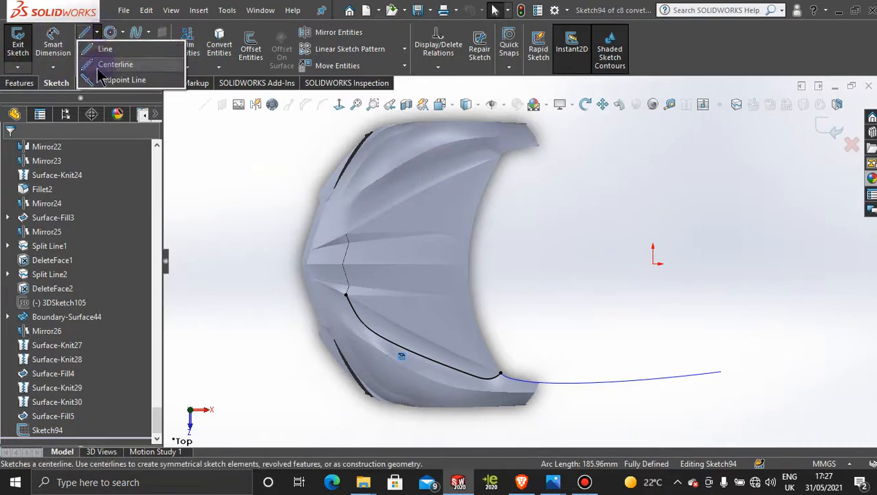
{"action": "left_click", "coordinate": [113, 67]}
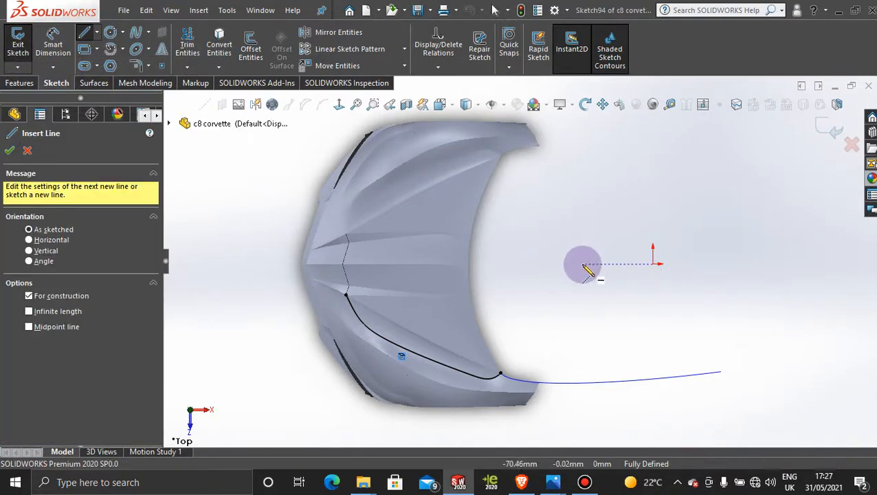
{"action": "left_click", "coordinate": [583, 263]}
{"action": "left_click", "coordinate": [715, 264]}
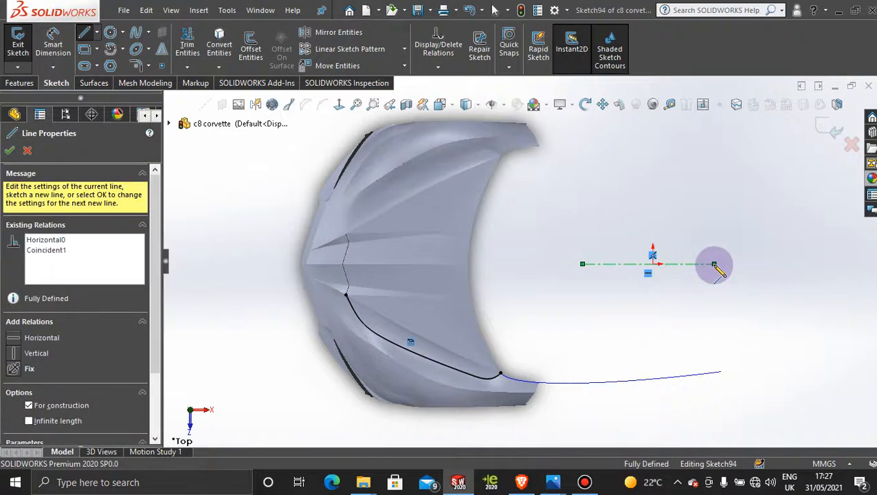
{"action": "key", "text": "Escape"}
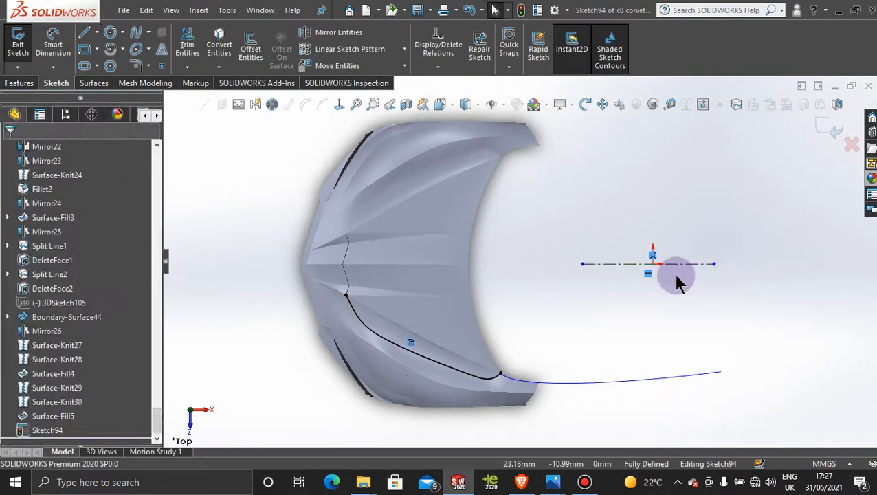
Mirror the converted spline about the horizontal centerline, keeping the original as a copy.
{"action": "left_click", "coordinate": [340, 35]}
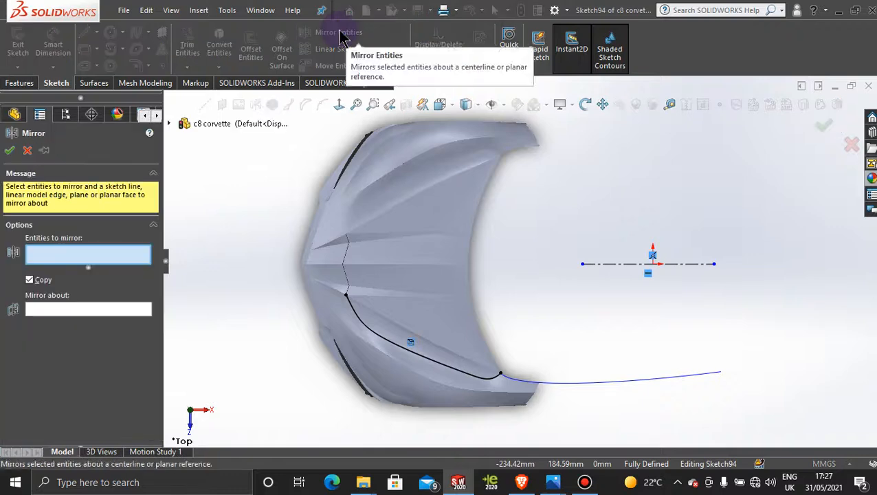
{"action": "left_click", "coordinate": [388, 346]}
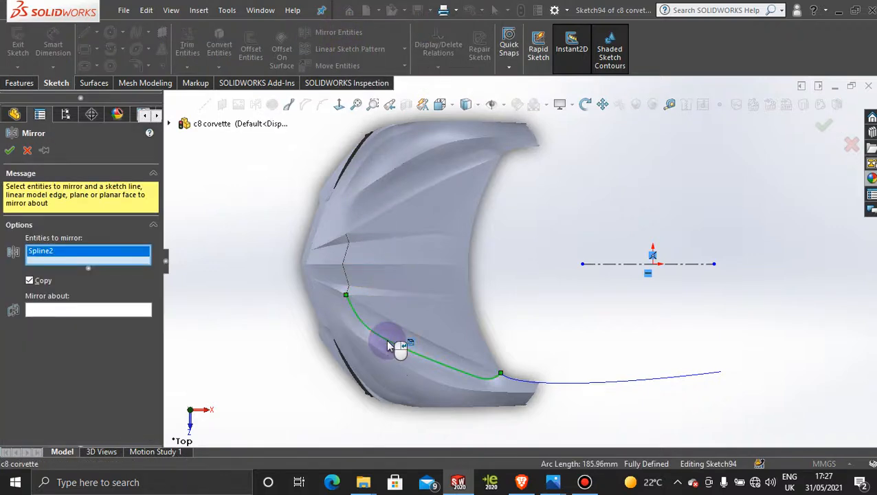
{"action": "left_click", "coordinate": [105, 310]}
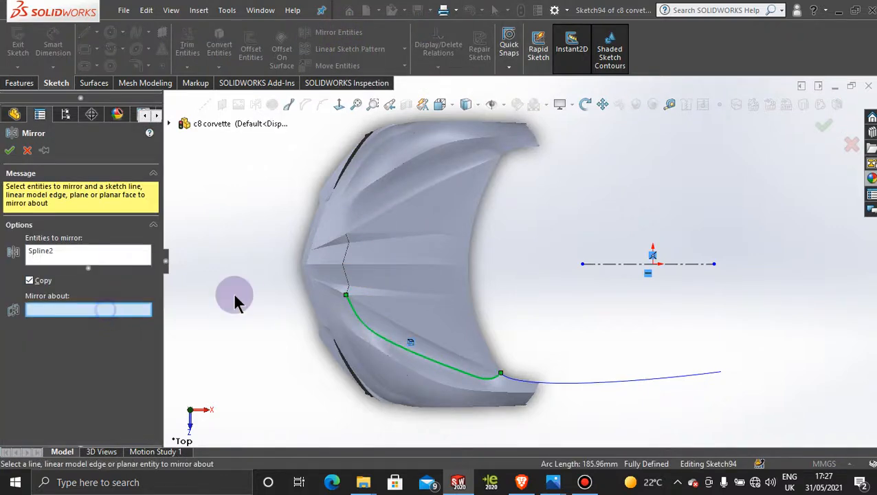
{"action": "left_click", "coordinate": [613, 264]}
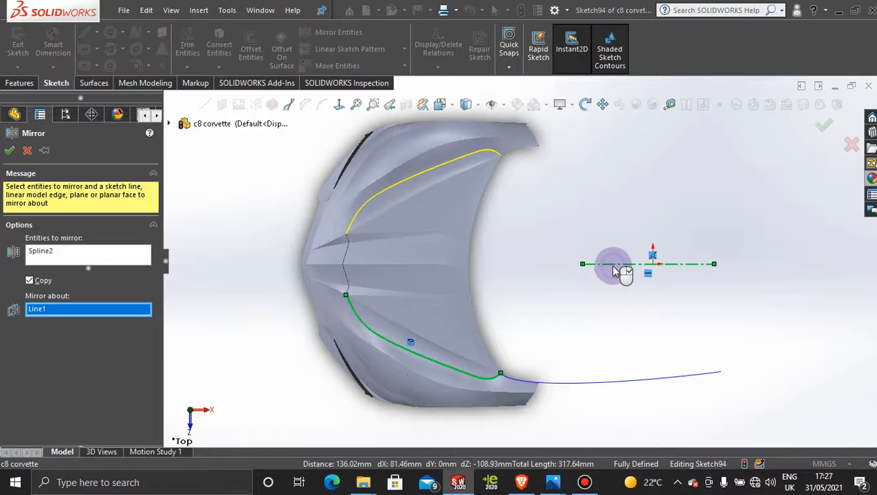
{"action": "left_click", "coordinate": [8, 152]}
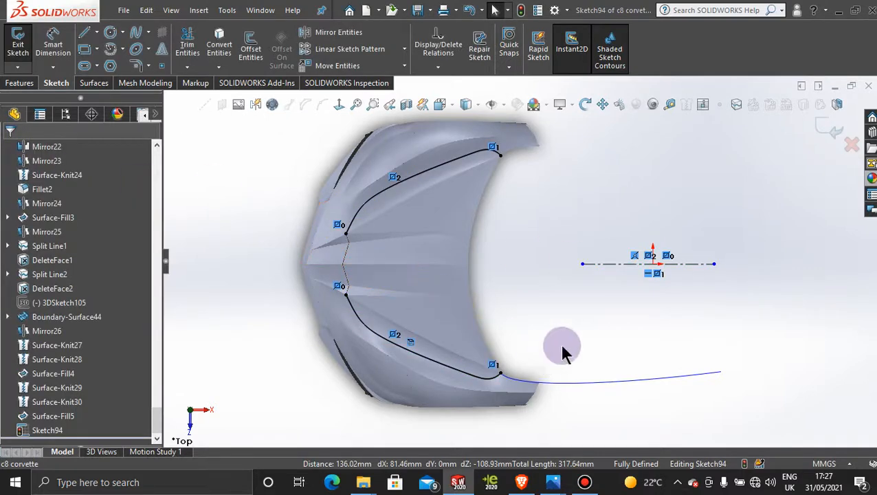
Offset the original converted spline by 0.5 mm toward the outer side of the body, with the offset dimension added.
{"action": "scroll", "coordinate": [464, 389], "scroll_direction": "up", "scroll_amount": 6}
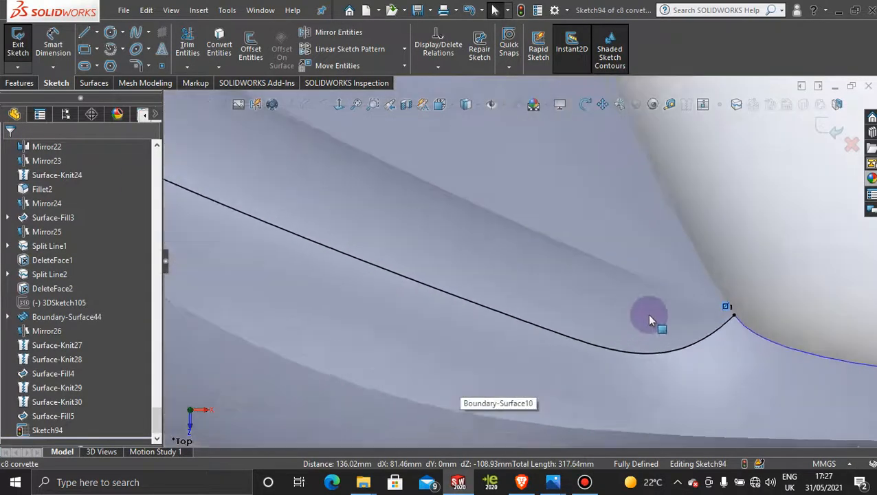
{"action": "scroll", "coordinate": [718, 359], "scroll_direction": "down", "scroll_amount": 2}
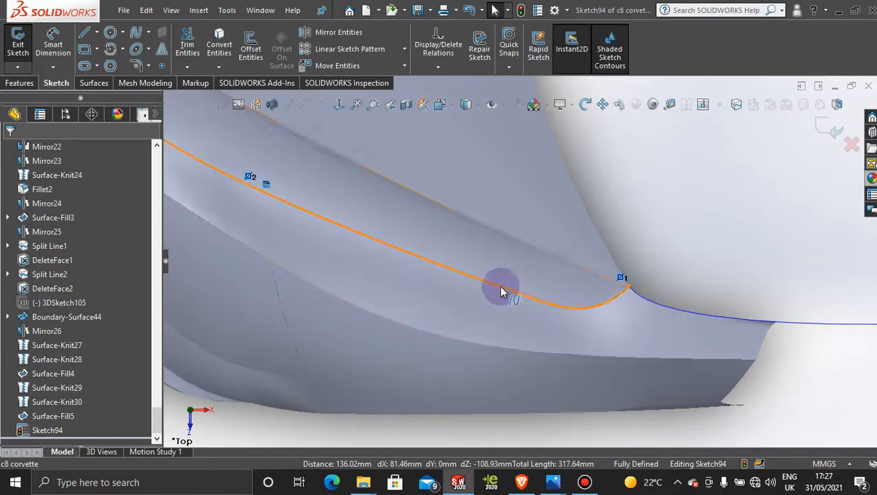
{"action": "scroll", "coordinate": [486, 242], "scroll_direction": "up", "scroll_amount": 3}
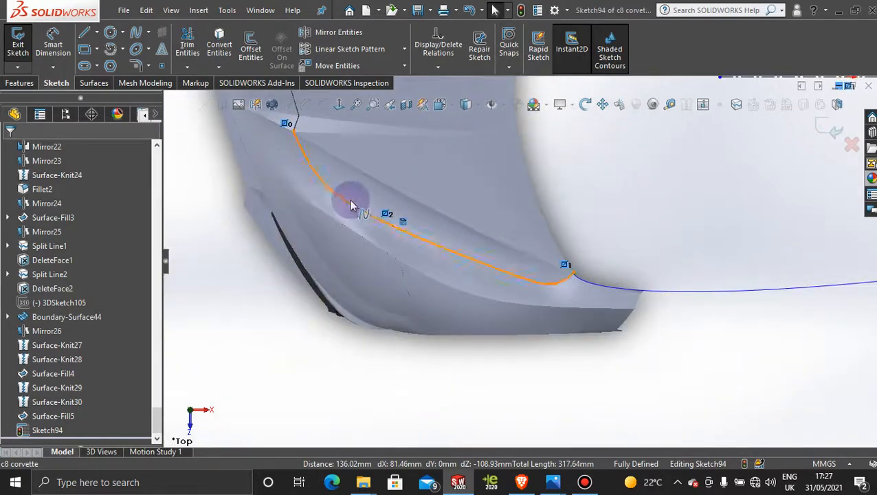
{"action": "scroll", "coordinate": [367, 173], "scroll_direction": "down", "scroll_amount": 6}
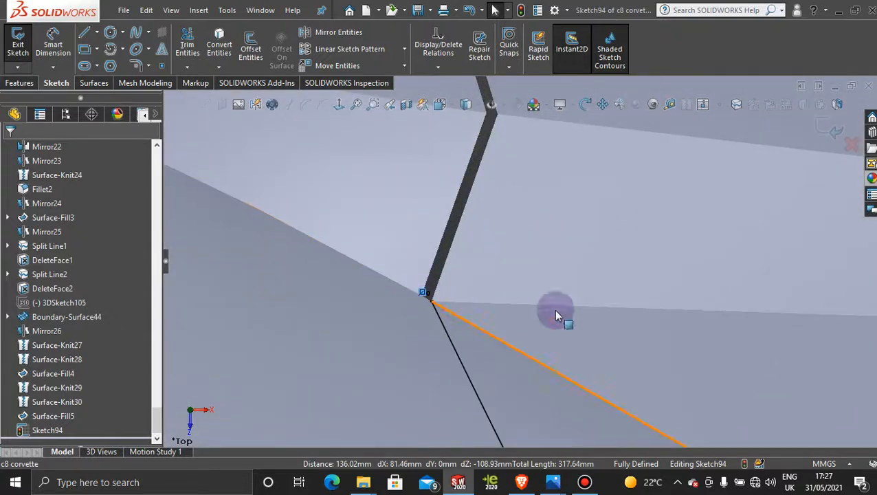
{"action": "left_click", "coordinate": [253, 48]}
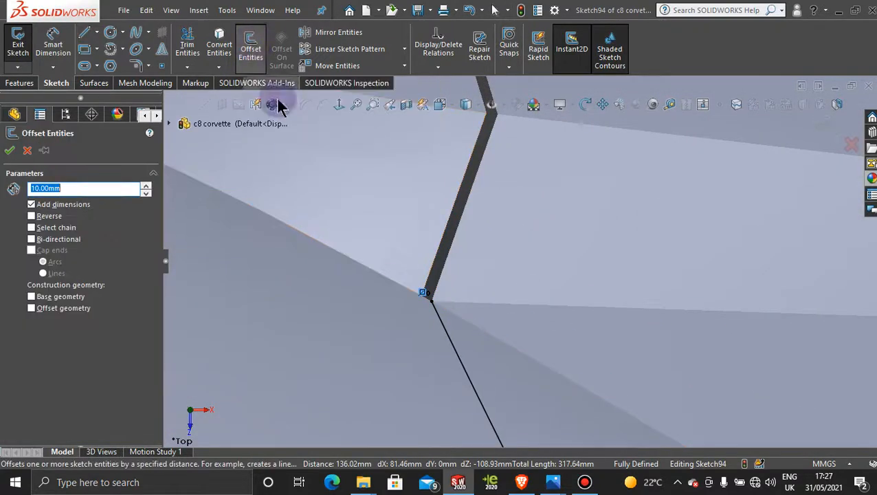
{"action": "left_click", "coordinate": [445, 337]}
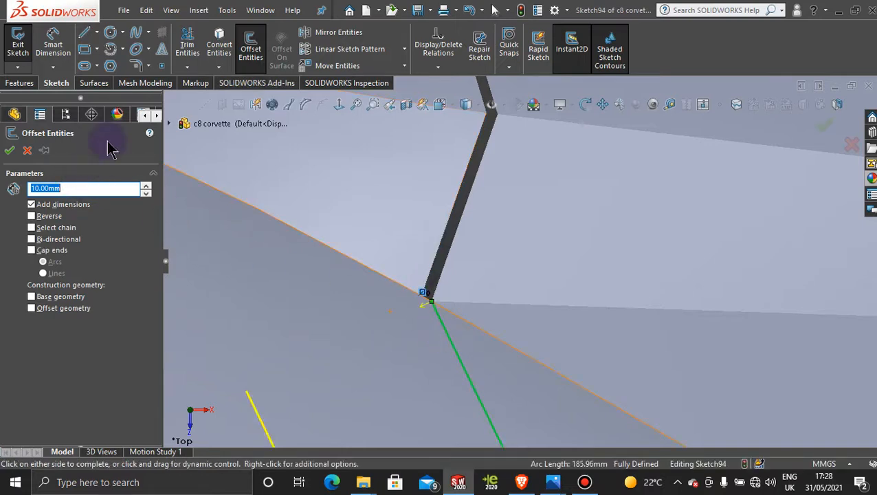
{"action": "type", "text": "0"}
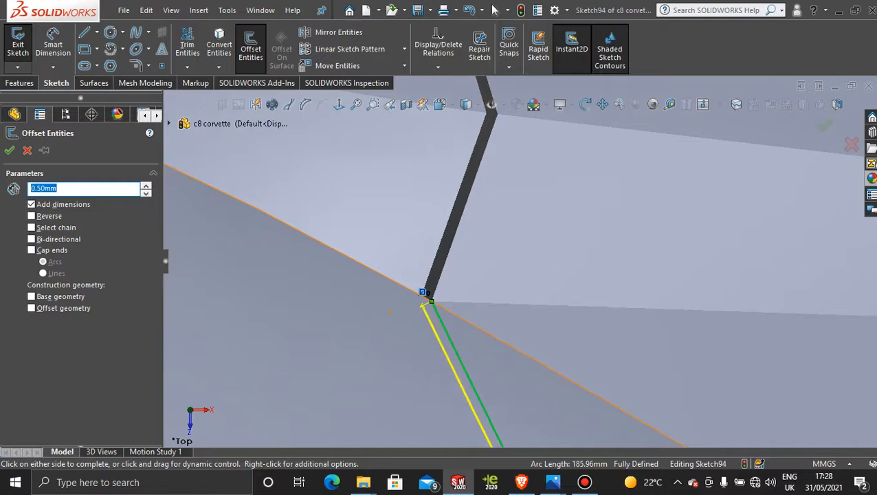
{"action": "scroll", "coordinate": [440, 250], "scroll_direction": "up", "scroll_amount": 10}
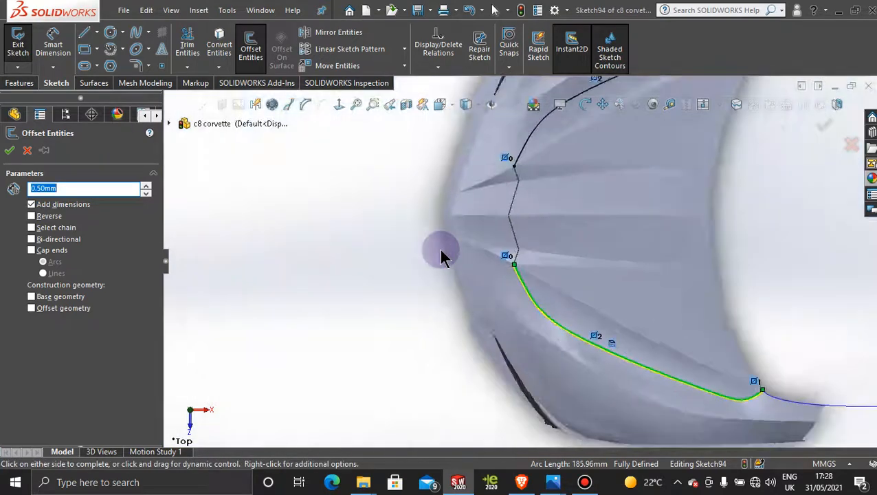
{"action": "scroll", "coordinate": [583, 170], "scroll_direction": "down", "scroll_amount": 10}
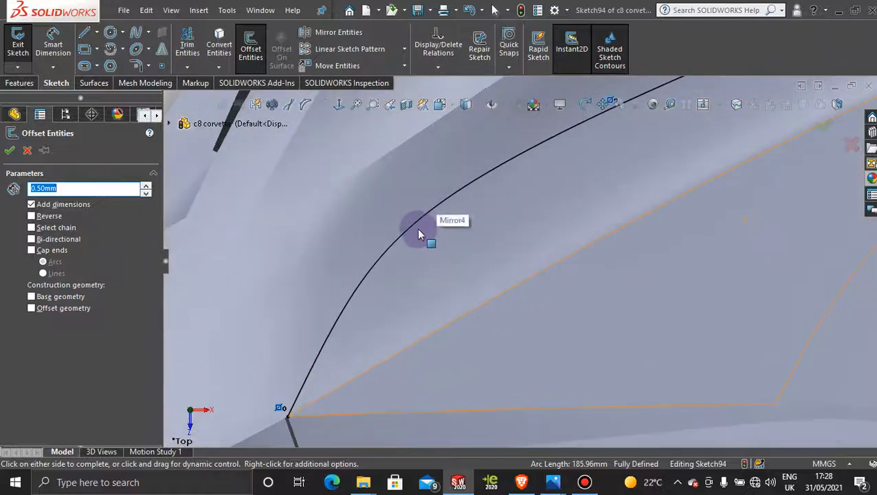
{"action": "left_click", "coordinate": [415, 229]}
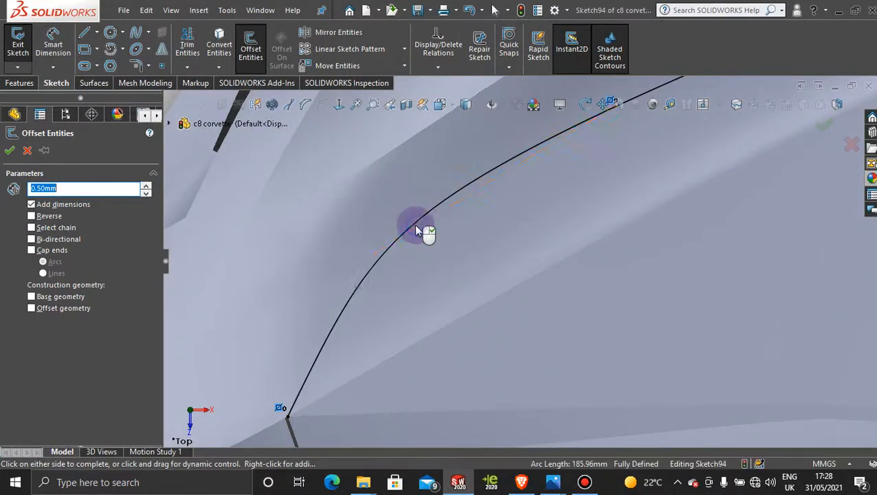
{"action": "scroll", "coordinate": [485, 319], "scroll_direction": "up", "scroll_amount": 5}
{"action": "scroll", "coordinate": [495, 340], "scroll_direction": "up", "scroll_amount": 3}
{"action": "scroll", "coordinate": [526, 364], "scroll_direction": "down", "scroll_amount": 10}
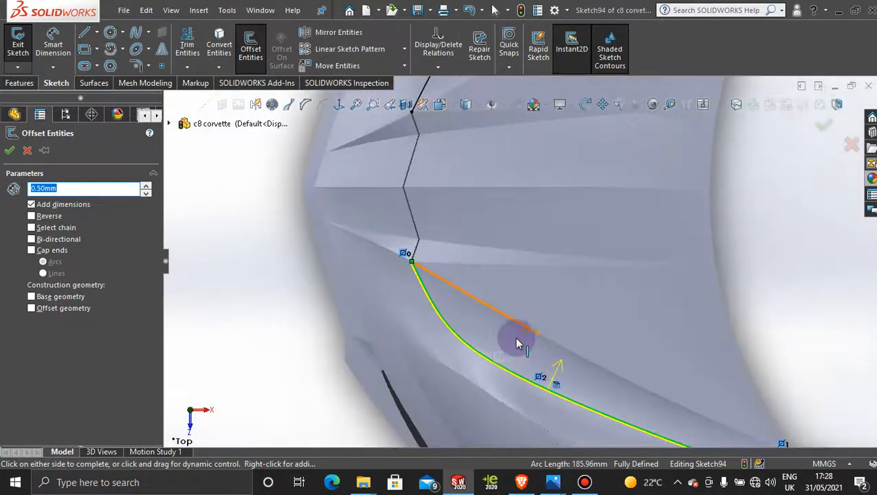
{"action": "scroll", "coordinate": [307, 164], "scroll_direction": "down", "scroll_amount": 5}
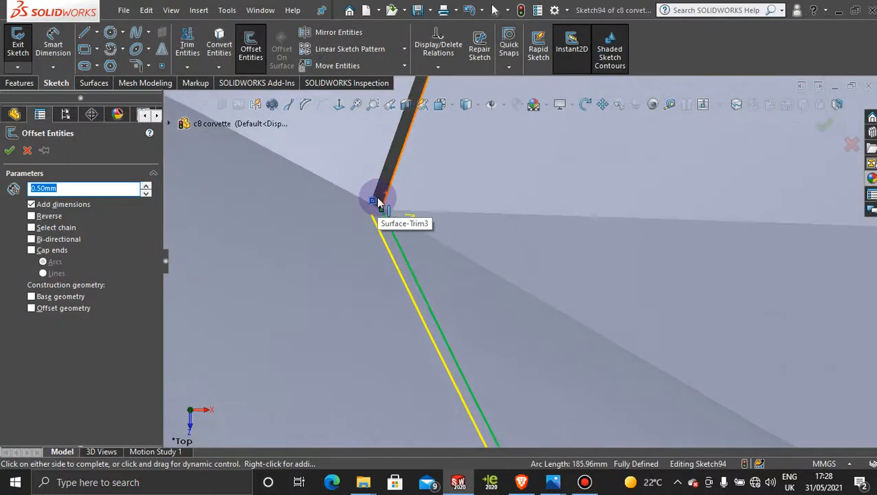
{"action": "scroll", "coordinate": [323, 168], "scroll_direction": "down", "scroll_amount": 3}
{"action": "left_click", "coordinate": [10, 150]}
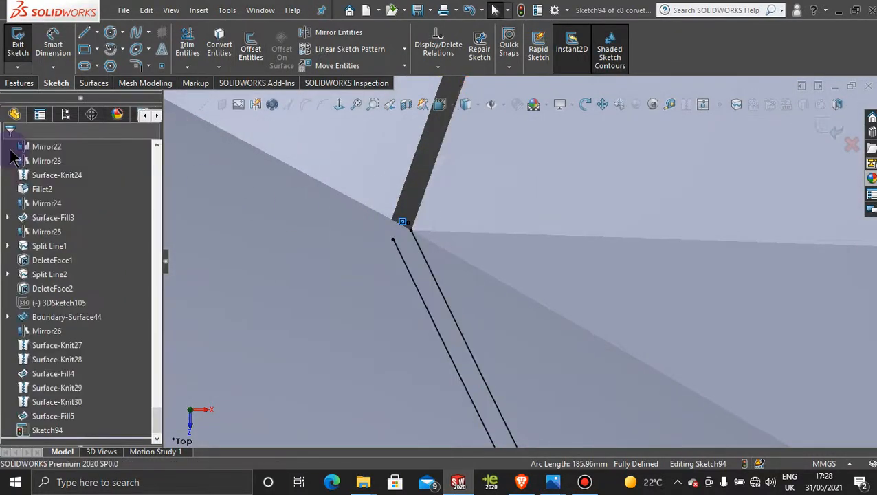
Close the front end of the spline pair with three lines running from the offset endpoint via the dark gap to the original endpoint.
{"action": "middle_click_drag", "start_coordinate": [406, 225], "coordinate": [437, 287]}
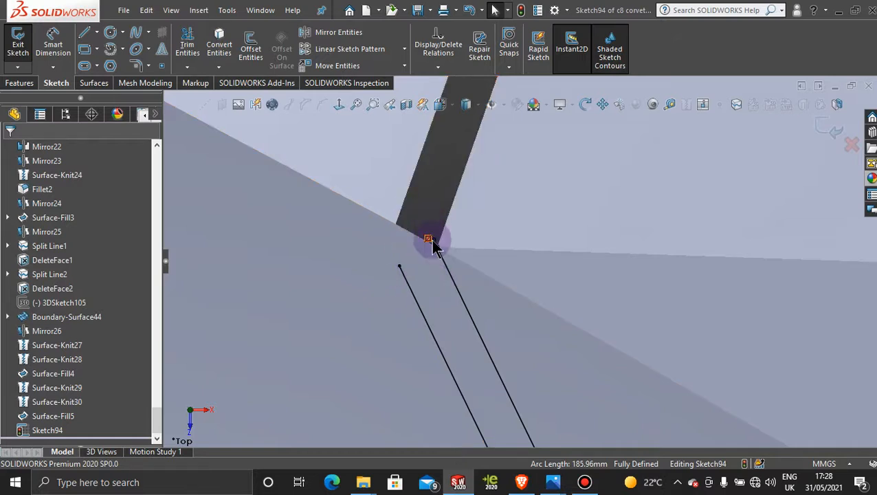
{"action": "left_click_drag", "start_coordinate": [431, 251], "coordinate": [436, 246]}
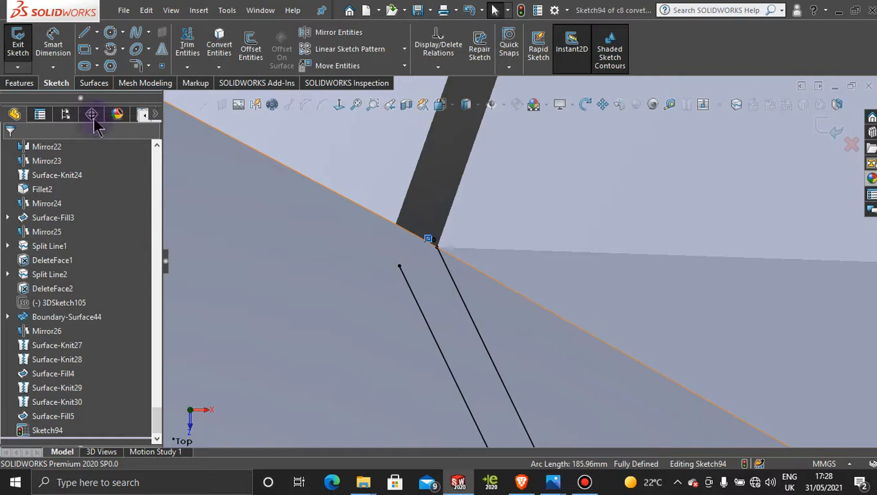
{"action": "left_click", "coordinate": [85, 34]}
{"action": "left_click", "coordinate": [402, 270]}
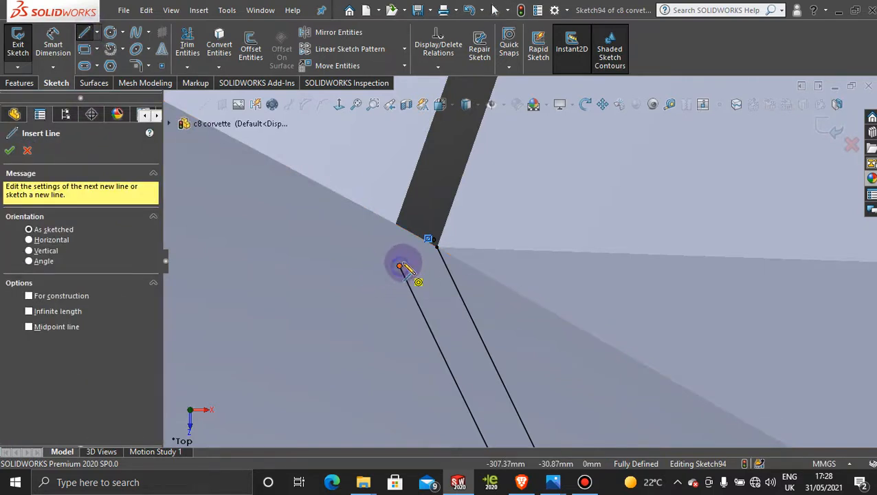
{"action": "left_click", "coordinate": [405, 276]}
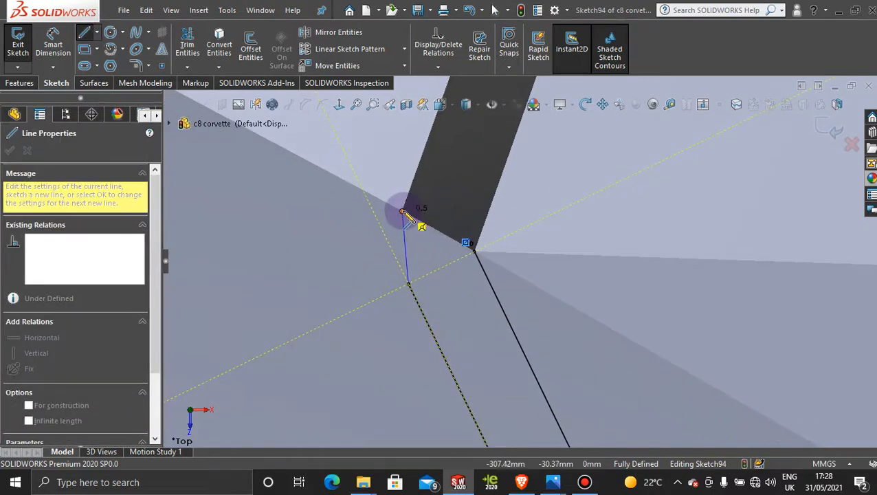
{"action": "left_click", "coordinate": [403, 212]}
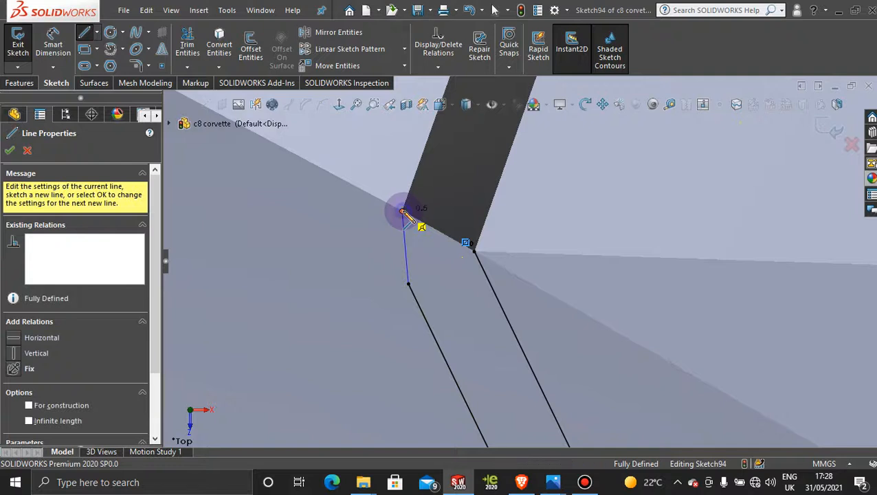
{"action": "left_click", "coordinate": [457, 170]}
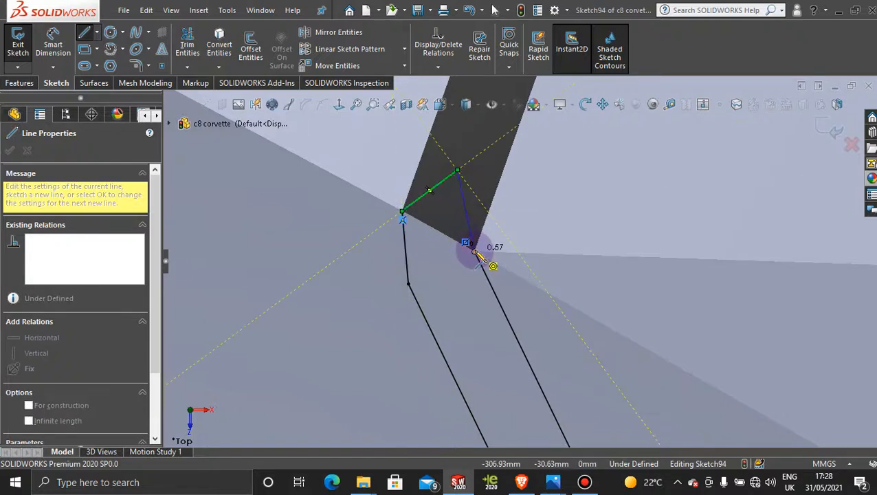
{"action": "left_click", "coordinate": [475, 251]}
Close the rear end of the original spline pair with two lines from the offset endpoint via a point outside the body to the original endpoint.
{"action": "scroll", "coordinate": [563, 317], "scroll_direction": "up", "scroll_amount": 6}
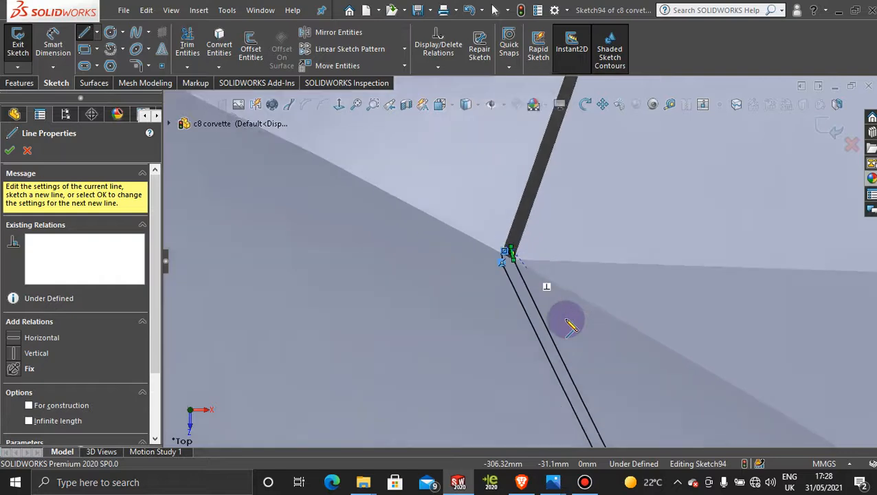
{"action": "scroll", "coordinate": [569, 323], "scroll_direction": "up", "scroll_amount": 3}
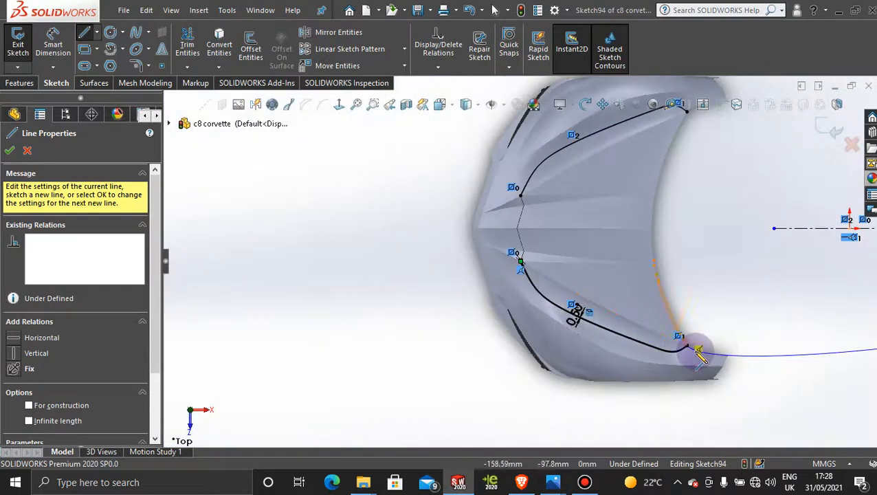
{"action": "scroll", "coordinate": [597, 313], "scroll_direction": "down", "scroll_amount": 6}
{"action": "scroll", "coordinate": [576, 297], "scroll_direction": "down", "scroll_amount": 5}
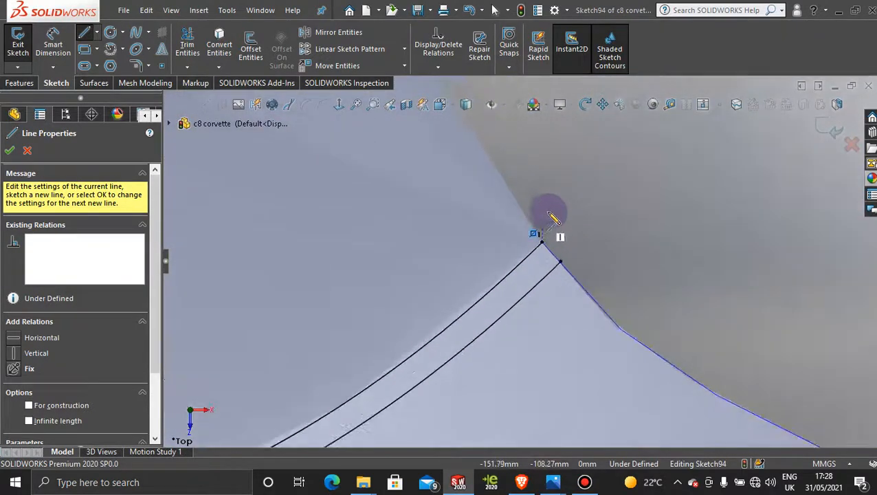
{"action": "left_click", "coordinate": [568, 324]}
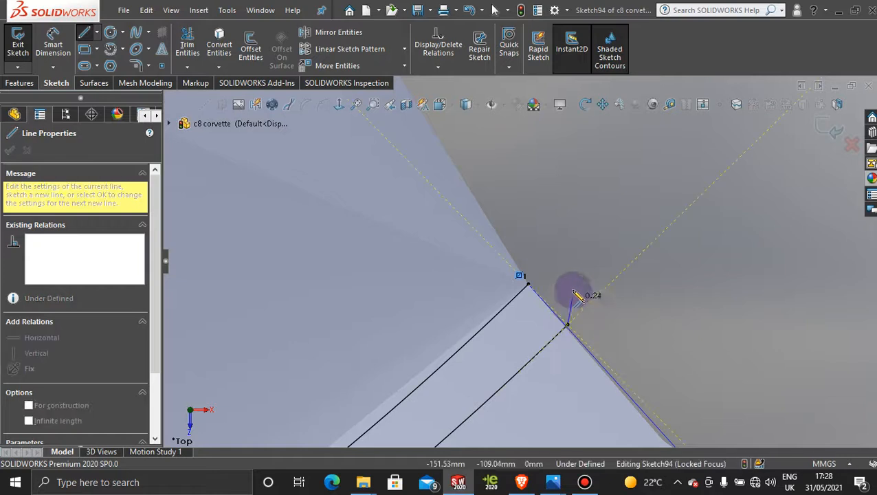
{"action": "left_click", "coordinate": [581, 279]}
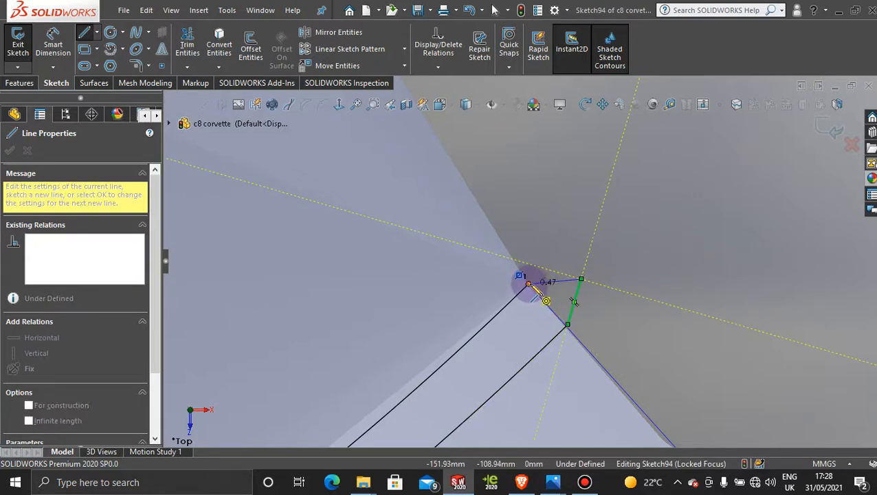
{"action": "left_click", "coordinate": [528, 284]}
{"action": "scroll", "coordinate": [592, 352], "scroll_direction": "up", "scroll_amount": 4}
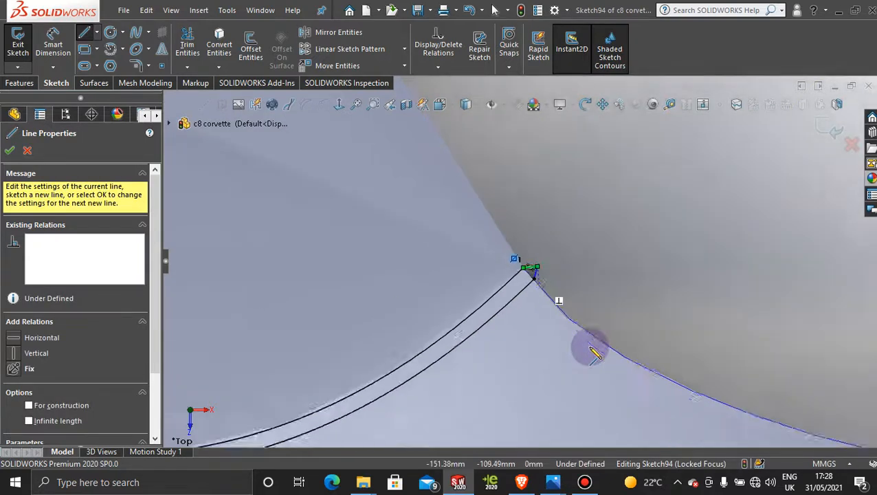
{"action": "scroll", "coordinate": [590, 349], "scroll_direction": "up", "scroll_amount": 6}
{"action": "scroll", "coordinate": [490, 279], "scroll_direction": "up", "scroll_amount": 2}
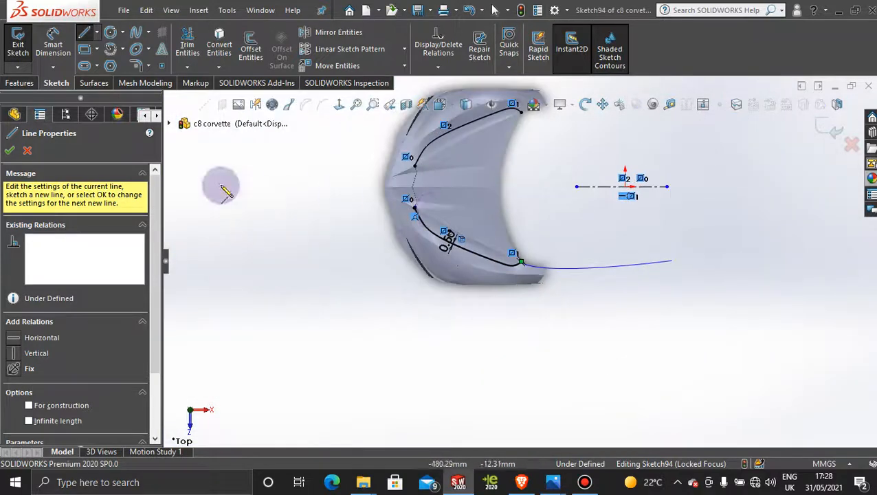
{"action": "left_click", "coordinate": [10, 151]}
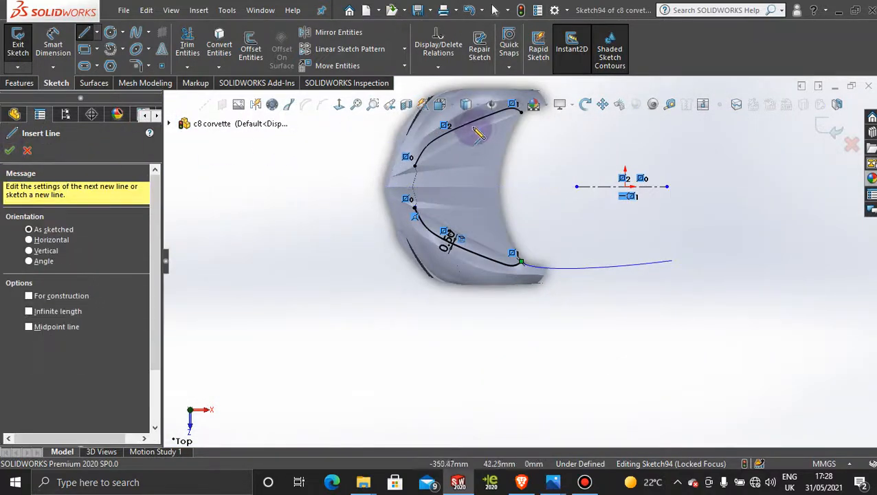
{"action": "scroll", "coordinate": [473, 127], "scroll_direction": "down", "scroll_amount": 3}
{"action": "left_click", "coordinate": [10, 152]}
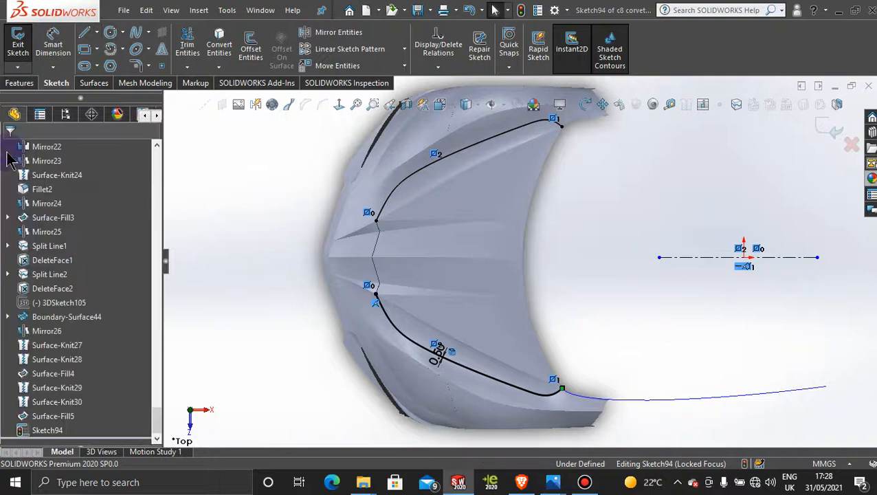
Offset the mirrored spline by 0.5 mm, reversed toward the outer side of the body, with the offset dimension added.
{"action": "left_click", "coordinate": [455, 155]}
{"action": "scroll", "coordinate": [460, 164], "scroll_direction": "down", "scroll_amount": 4}
{"action": "scroll", "coordinate": [362, 290], "scroll_direction": "down", "scroll_amount": 2}
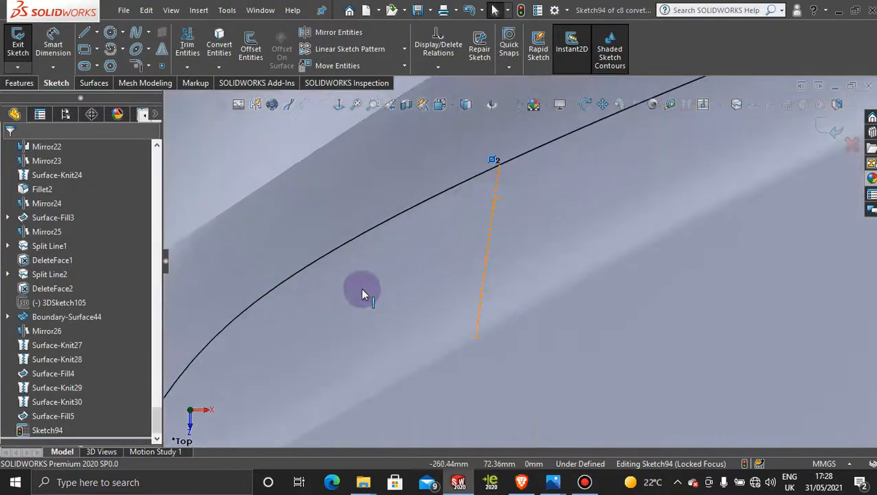
{"action": "scroll", "coordinate": [337, 308], "scroll_direction": "up", "scroll_amount": 1}
{"action": "scroll", "coordinate": [340, 310], "scroll_direction": "down", "scroll_amount": 3}
{"action": "scroll", "coordinate": [389, 374], "scroll_direction": "up", "scroll_amount": 2}
{"action": "scroll", "coordinate": [454, 342], "scroll_direction": "down", "scroll_amount": 2}
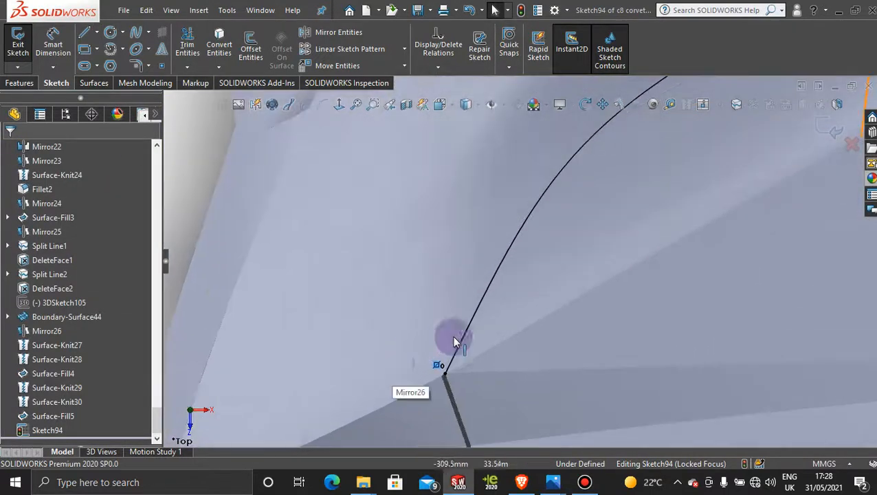
{"action": "left_click", "coordinate": [252, 50]}
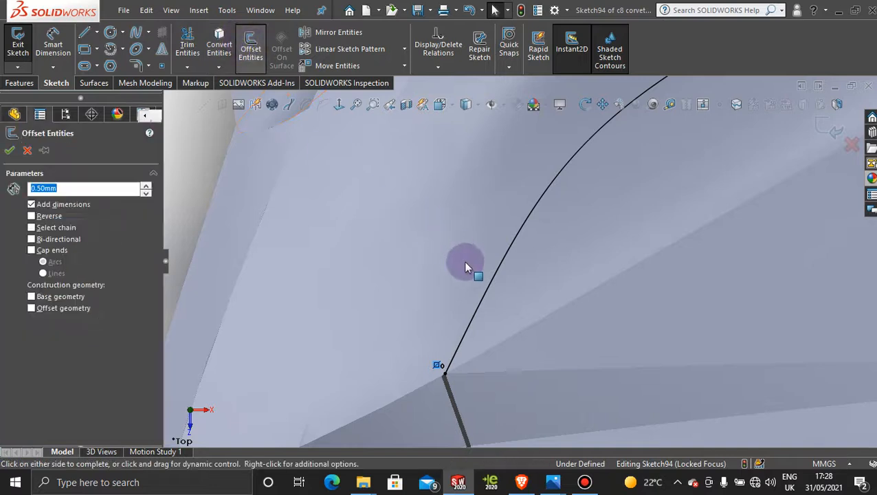
{"action": "left_click", "coordinate": [484, 305]}
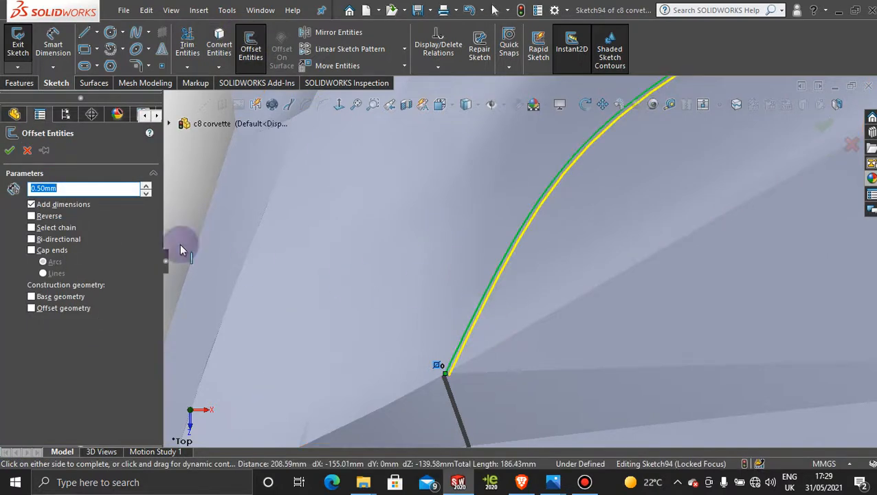
{"action": "left_click", "coordinate": [31, 216]}
{"action": "scroll", "coordinate": [440, 348], "scroll_direction": "down", "scroll_amount": 3}
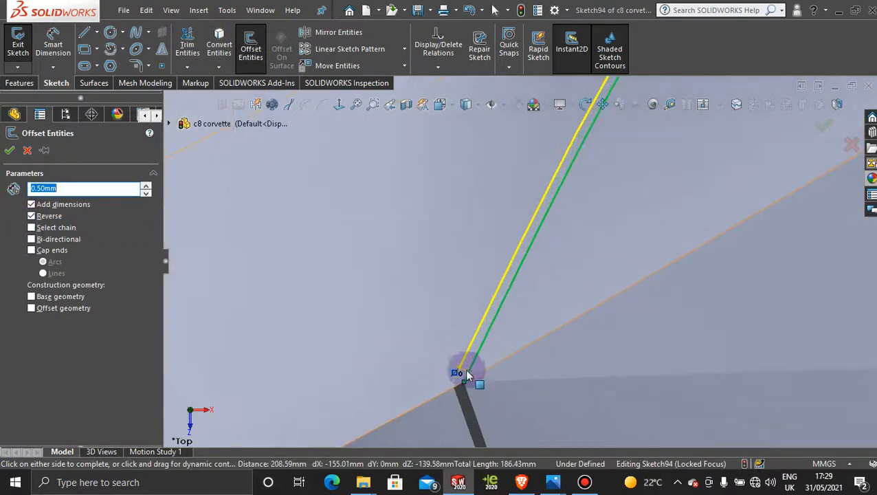
{"action": "left_click", "coordinate": [9, 149]}
Close the front end of the mirrored spline pair with three lines from the offset endpoint via the dark gap to the mirrored spline's endpoint.
{"action": "left_click", "coordinate": [83, 34]}
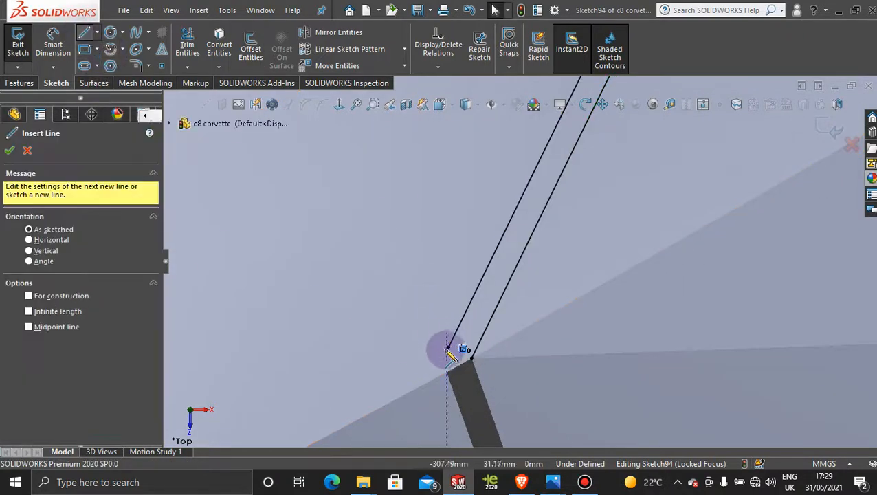
{"action": "scroll", "coordinate": [462, 362], "scroll_direction": "down", "scroll_amount": 2}
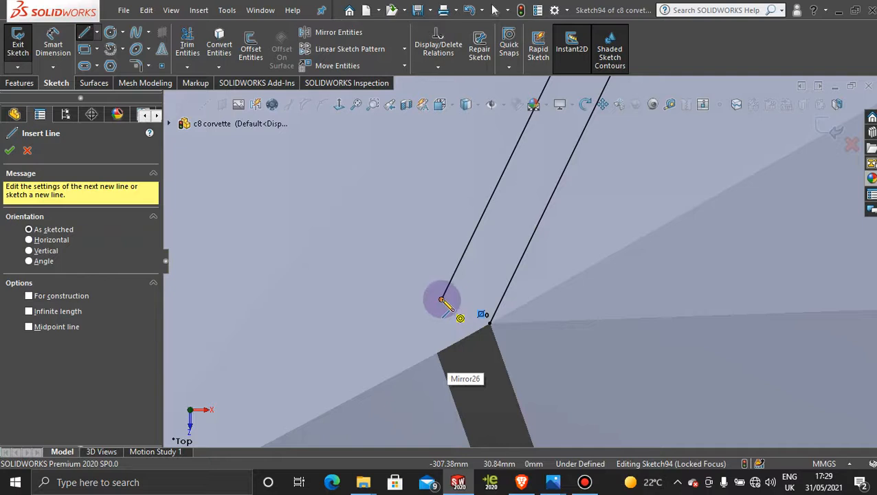
{"action": "left_click_drag", "start_coordinate": [442, 300], "coordinate": [437, 352]}
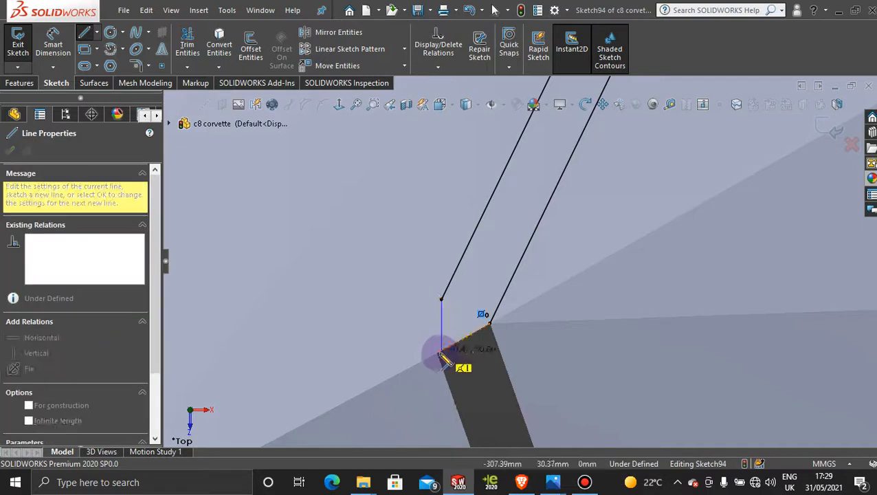
{"action": "left_click", "coordinate": [478, 375]}
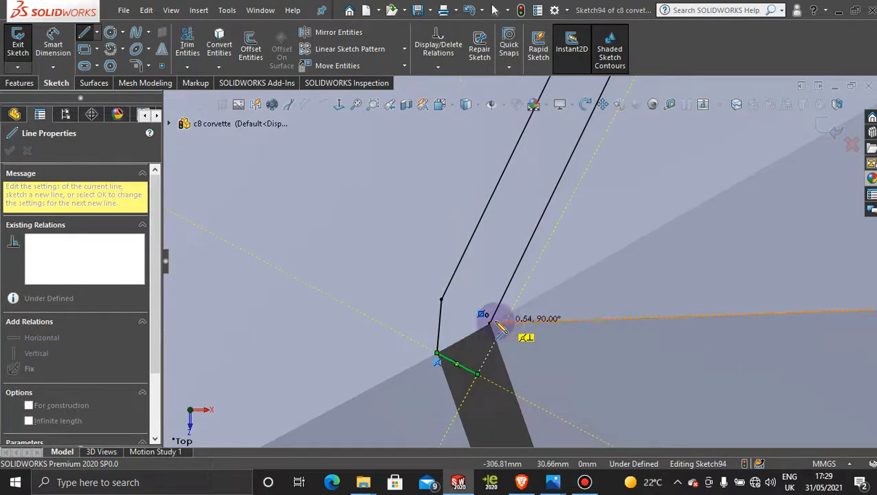
{"action": "left_click", "coordinate": [489, 323]}
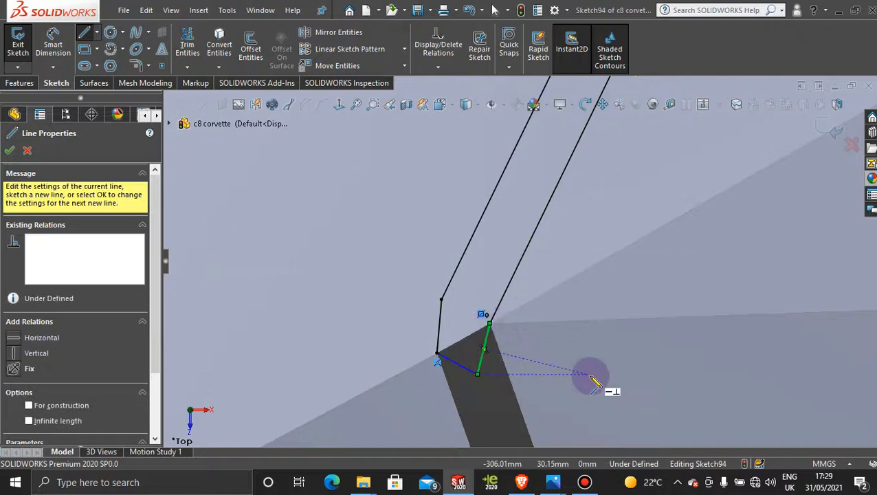
Close the rear end of the mirrored spline pair with two lines outside the body, the second one horizontal to the mirrored spline's endpoint.
{"action": "scroll", "coordinate": [591, 370], "scroll_direction": "down", "scroll_amount": 5}
{"action": "scroll", "coordinate": [601, 374], "scroll_direction": "up", "scroll_amount": 5}
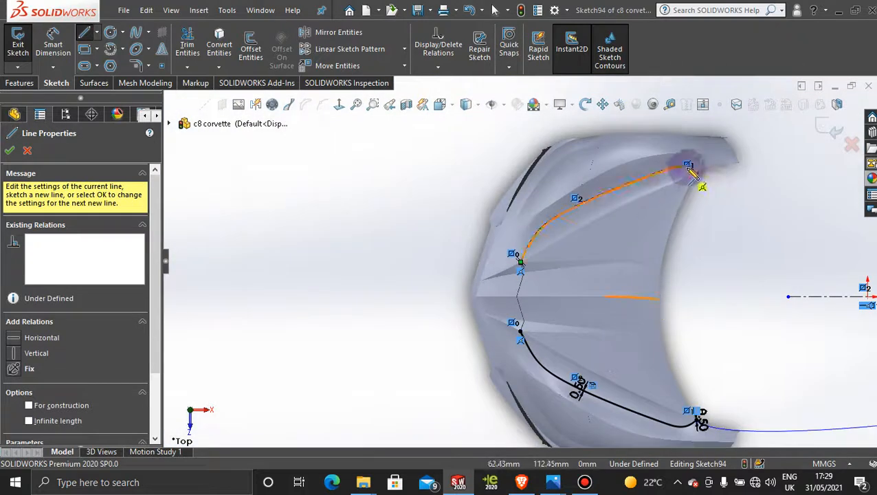
{"action": "scroll", "coordinate": [690, 179], "scroll_direction": "down", "scroll_amount": 6}
{"action": "scroll", "coordinate": [523, 217], "scroll_direction": "down", "scroll_amount": 2}
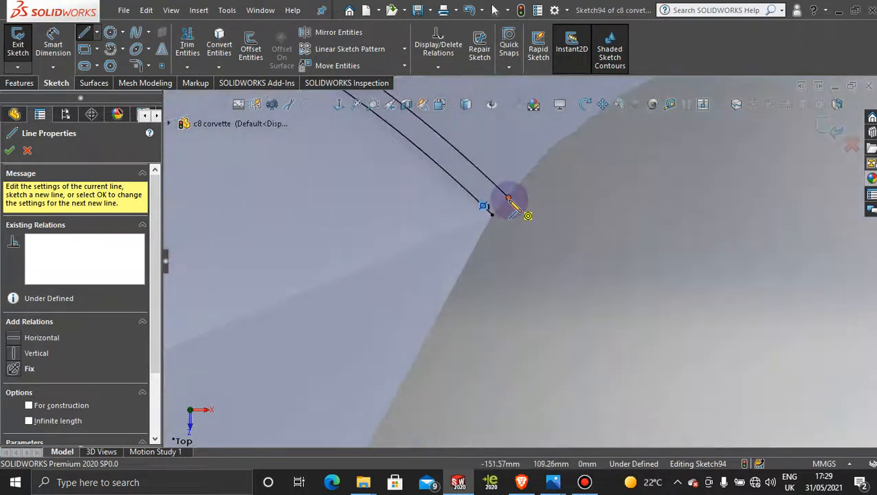
{"action": "left_click", "coordinate": [508, 199]}
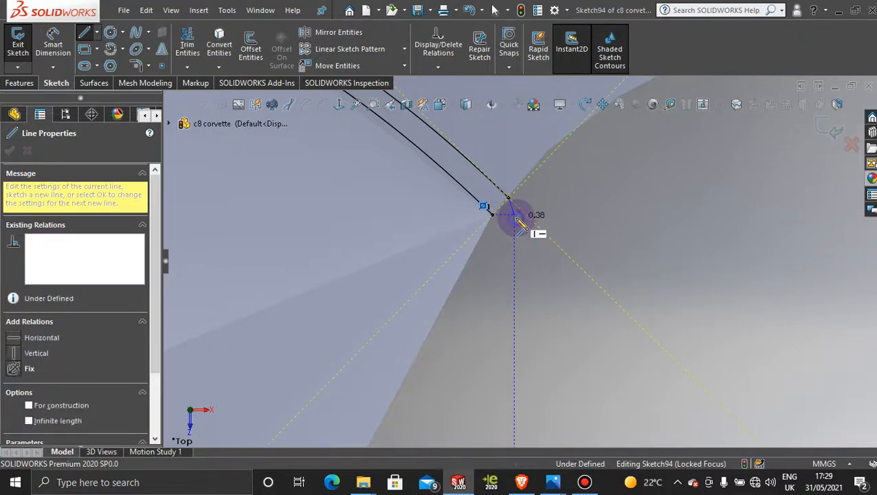
{"action": "left_click", "coordinate": [514, 214]}
{"action": "left_click", "coordinate": [493, 215]}
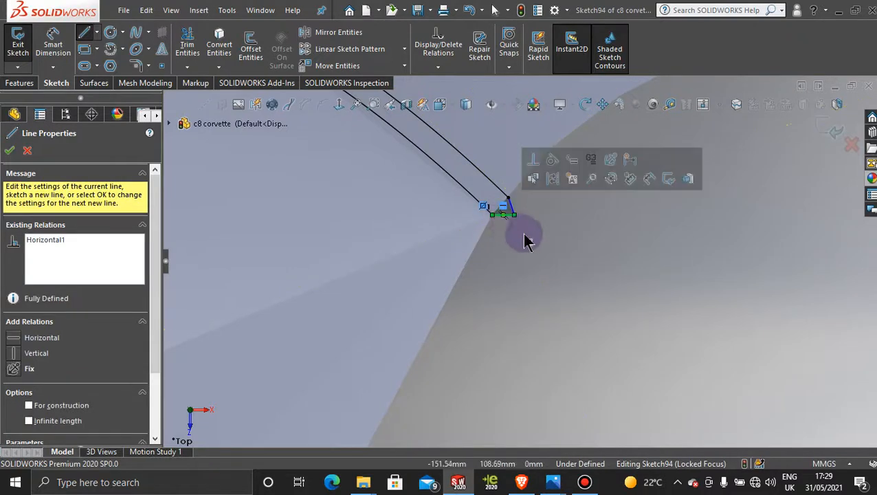
{"action": "left_click", "coordinate": [10, 150]}
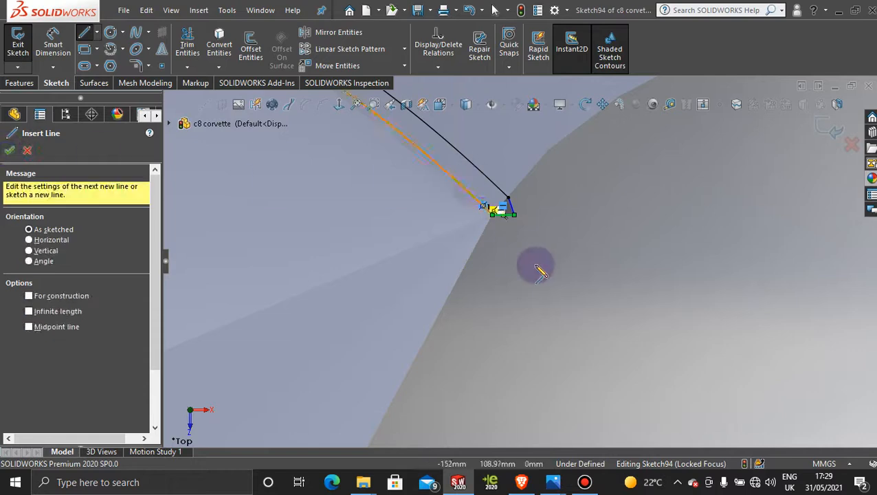
Finish the line command and exit Sketch94.
{"action": "scroll", "coordinate": [535, 266], "scroll_direction": "up", "scroll_amount": 9}
{"action": "scroll", "coordinate": [536, 265], "scroll_direction": "up", "scroll_amount": 6}
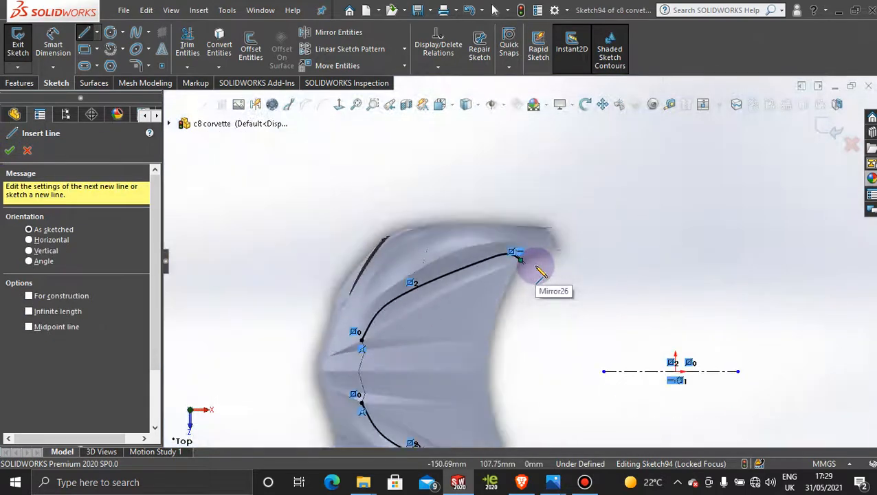
{"action": "scroll", "coordinate": [516, 330], "scroll_direction": "down", "scroll_amount": 6}
{"action": "scroll", "coordinate": [466, 383], "scroll_direction": "down", "scroll_amount": 2}
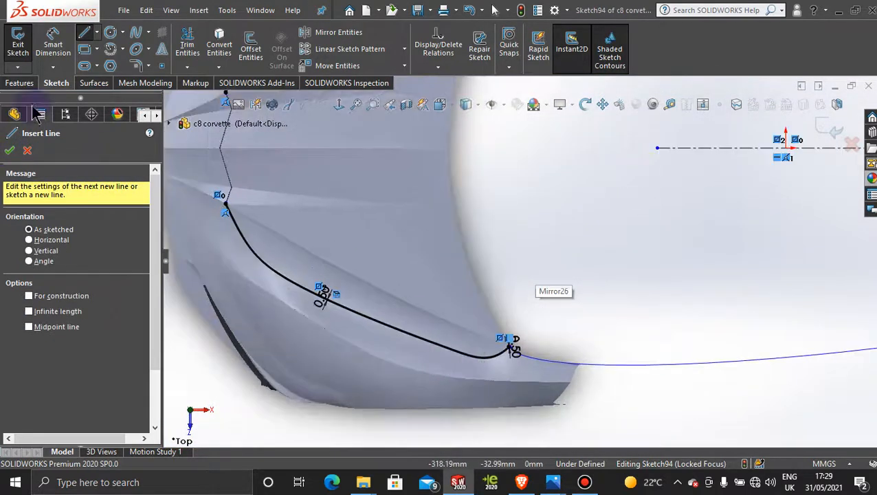
{"action": "left_click", "coordinate": [10, 150]}
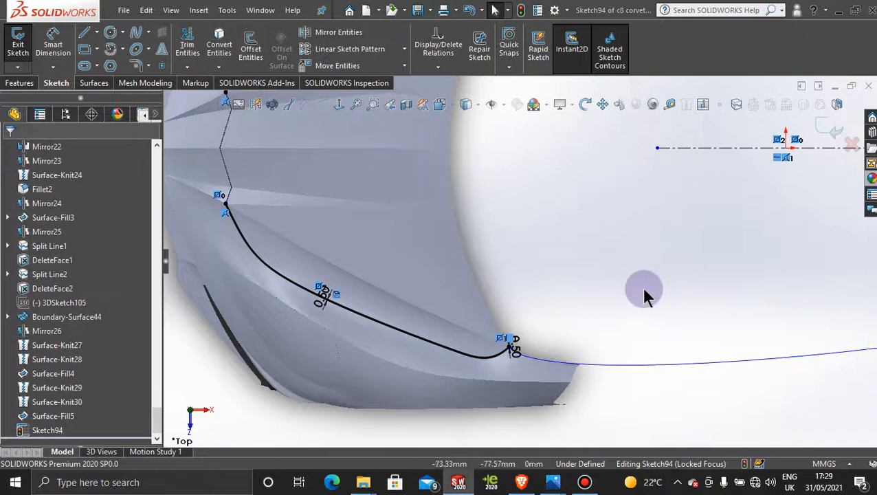
{"action": "left_click", "coordinate": [827, 129]}
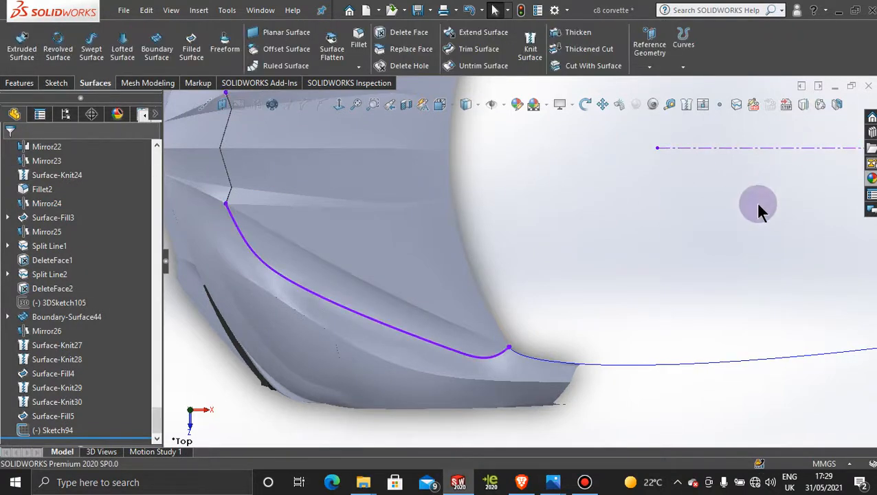
Start a projection Split Line with Sketch94 as the sketch to project.
{"action": "scroll", "coordinate": [512, 378], "scroll_direction": "down", "scroll_amount": 3}
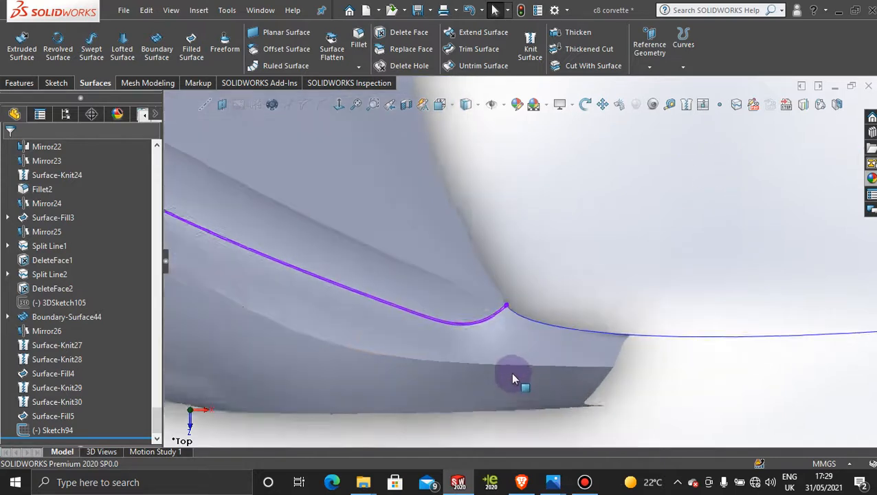
{"action": "middle_click_drag", "start_coordinate": [513, 378], "coordinate": [501, 323]}
{"action": "scroll", "coordinate": [330, 244], "scroll_direction": "down", "scroll_amount": 2}
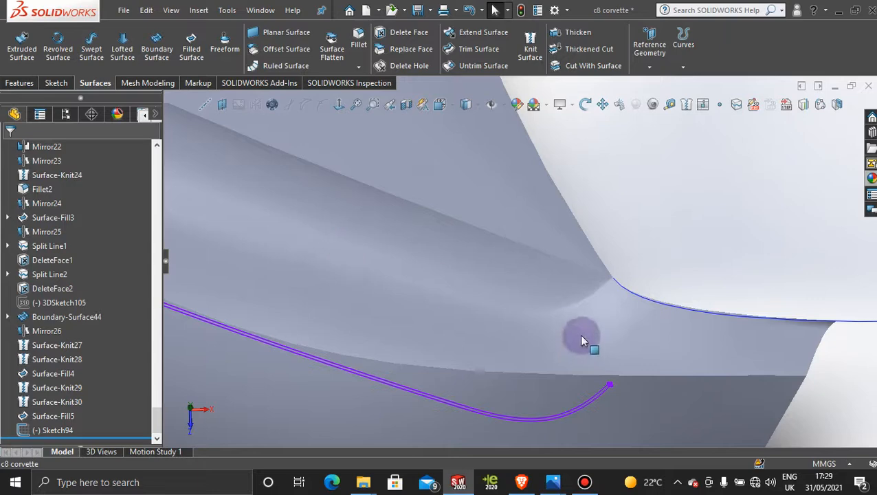
{"action": "left_click", "coordinate": [734, 104]}
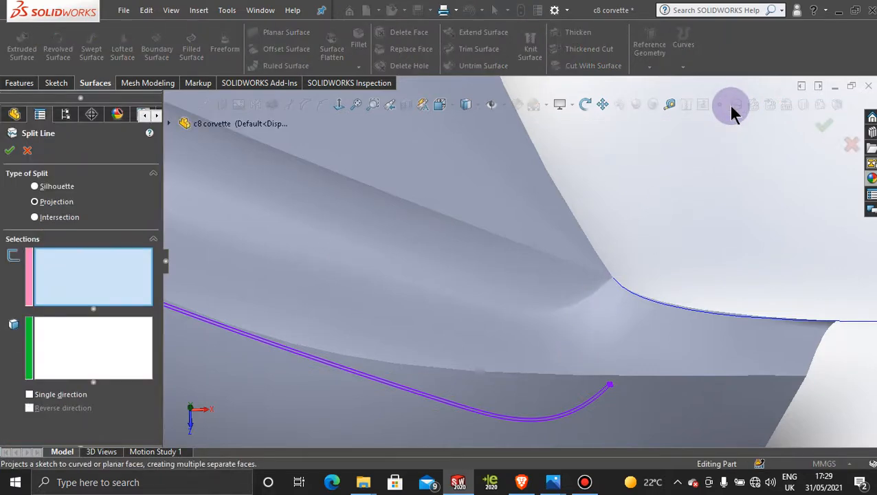
{"action": "left_click", "coordinate": [550, 416]}
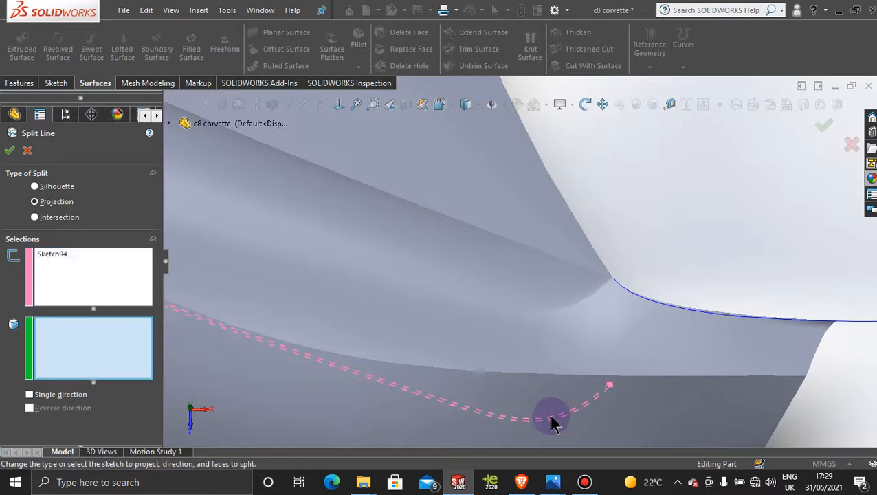
Select the five hood and fender faces crossed by the first spline pair as faces to split.
{"action": "scroll", "coordinate": [554, 421], "scroll_direction": "up", "scroll_amount": 5}
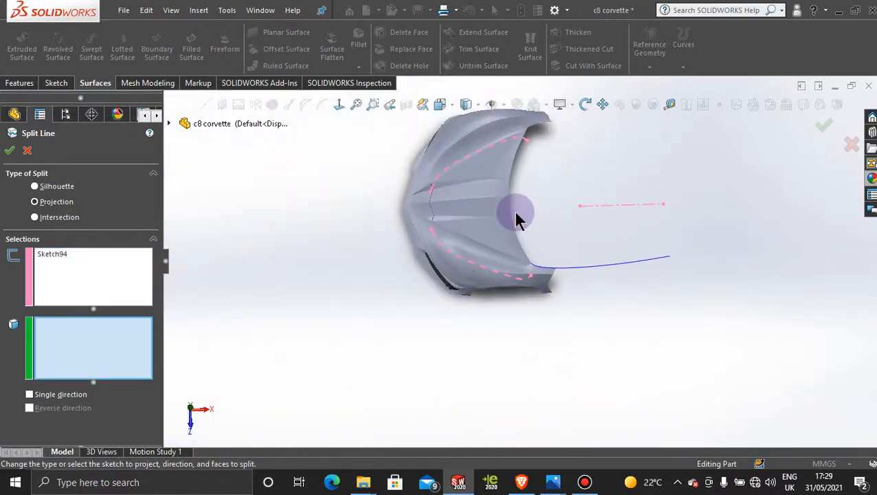
{"action": "scroll", "coordinate": [493, 294], "scroll_direction": "down", "scroll_amount": 3}
{"action": "scroll", "coordinate": [513, 298], "scroll_direction": "down", "scroll_amount": 3}
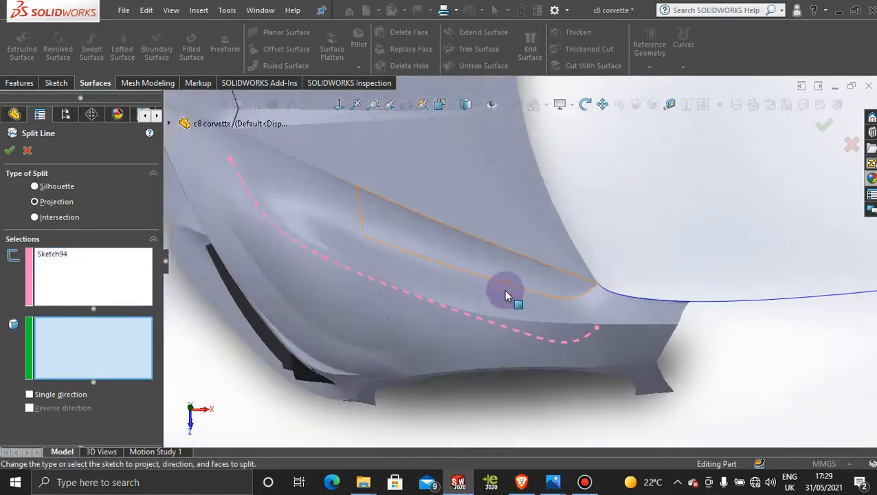
{"action": "left_click", "coordinate": [554, 317]}
{"action": "left_click", "coordinate": [448, 282]}
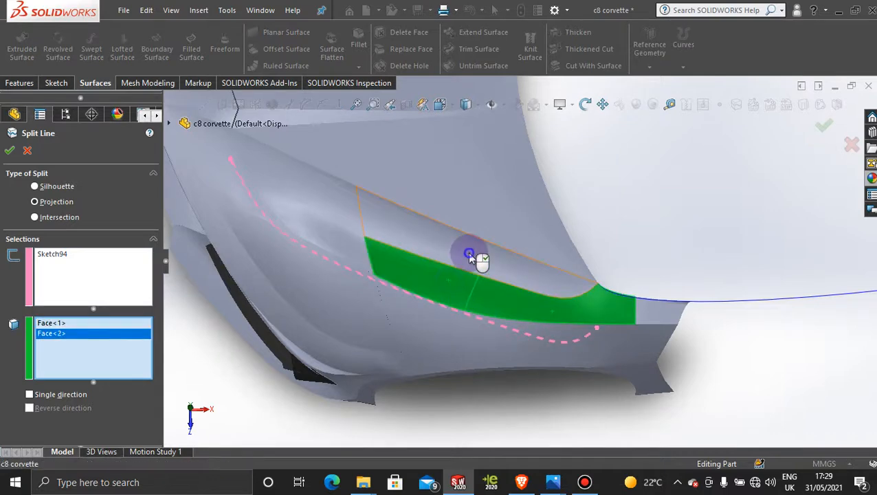
{"action": "left_click", "coordinate": [470, 251]}
{"action": "left_click", "coordinate": [349, 240]}
{"action": "left_click", "coordinate": [333, 196]}
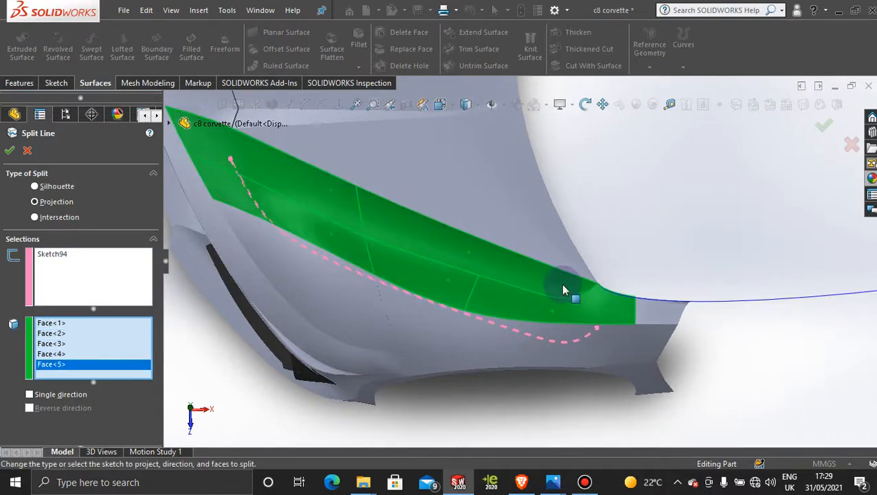
Add the five matching faces under the mirrored spline pair and complete the projection split line.
{"action": "scroll", "coordinate": [562, 290], "scroll_direction": "up", "scroll_amount": 3}
{"action": "scroll", "coordinate": [494, 218], "scroll_direction": "up", "scroll_amount": 2}
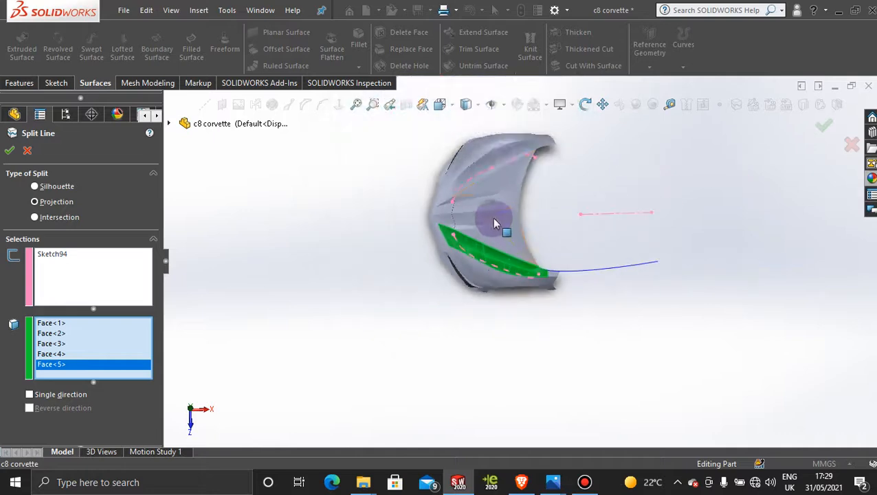
{"action": "scroll", "coordinate": [497, 165], "scroll_direction": "down", "scroll_amount": 3}
{"action": "left_click", "coordinate": [492, 177]}
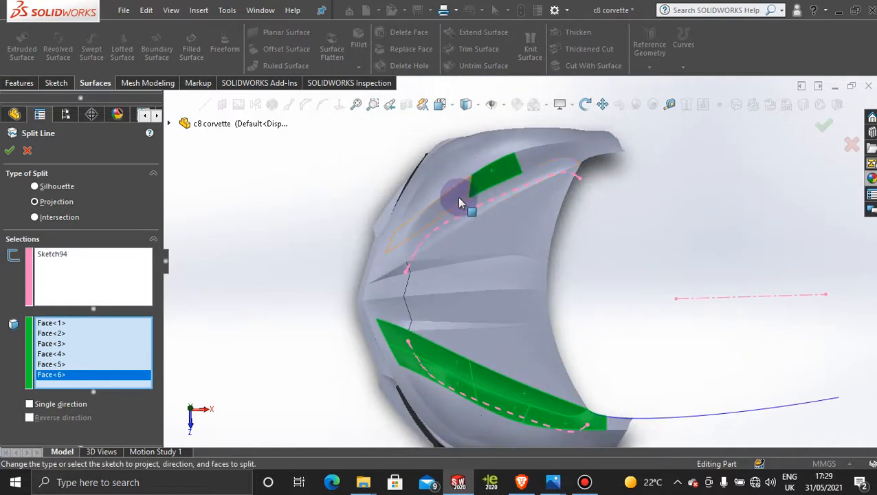
{"action": "left_click", "coordinate": [457, 198]}
{"action": "left_click", "coordinate": [462, 207]}
{"action": "left_click", "coordinate": [502, 203]}
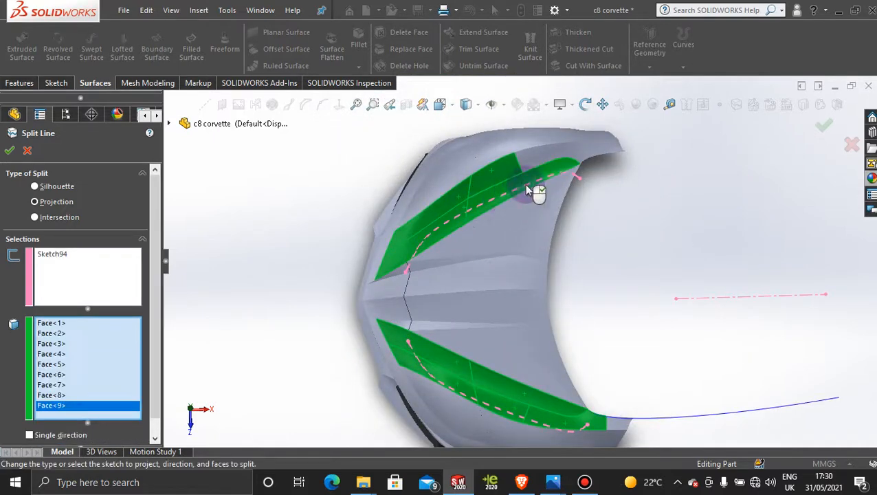
{"action": "left_click", "coordinate": [555, 155]}
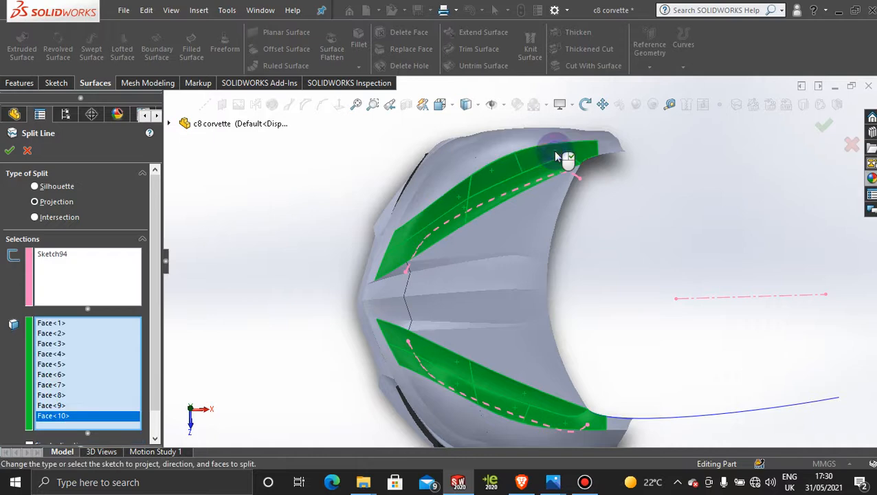
{"action": "left_click", "coordinate": [8, 151]}
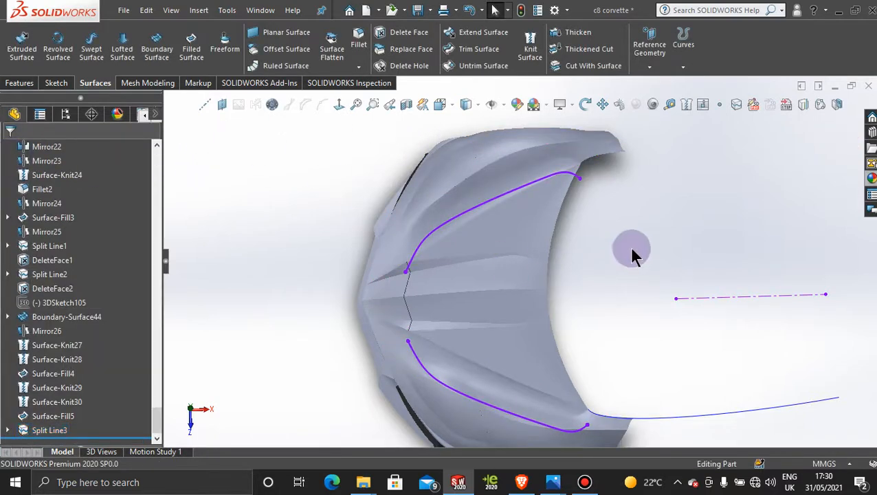
Hide Sketch94 so that only the split surfaces show.
{"action": "middle_click_drag", "start_coordinate": [631, 295], "coordinate": [632, 237]}
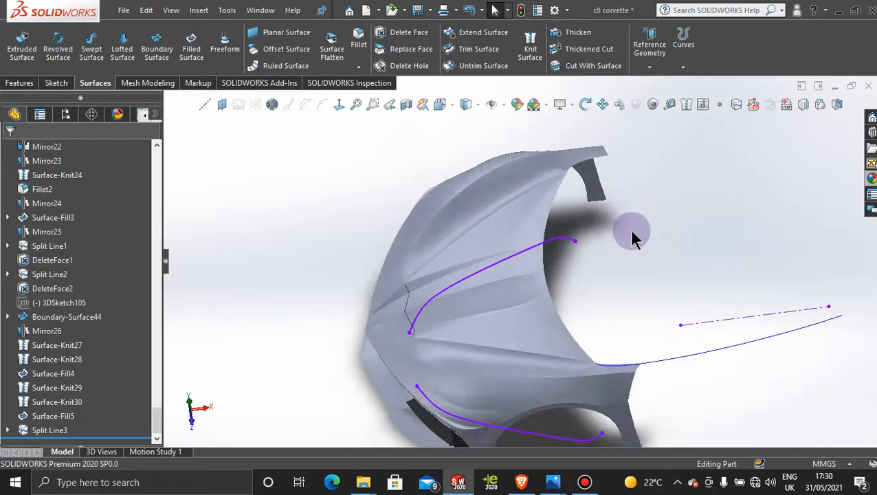
{"action": "right_click", "coordinate": [557, 246]}
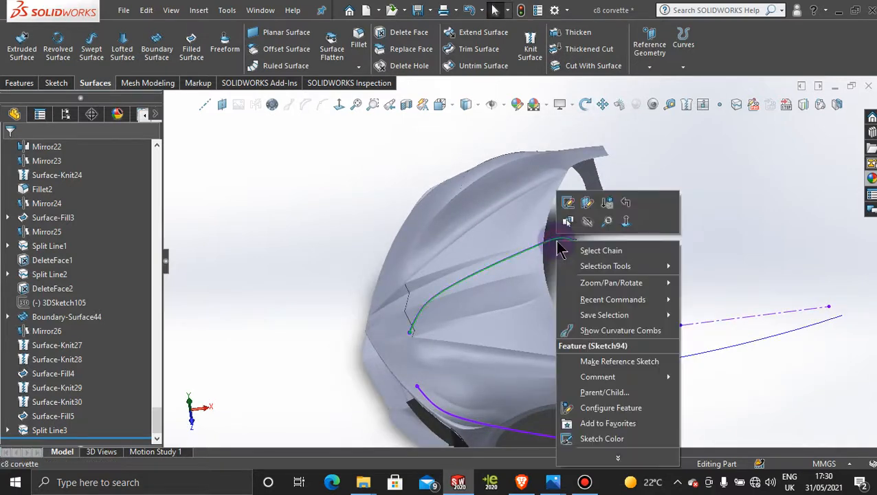
{"action": "left_click", "coordinate": [594, 230]}
Start Delete Face with the Delete option and select the two rear strip faces between the split lines on the mirrored side.
{"action": "middle_click_drag", "start_coordinate": [582, 287], "coordinate": [586, 240]}
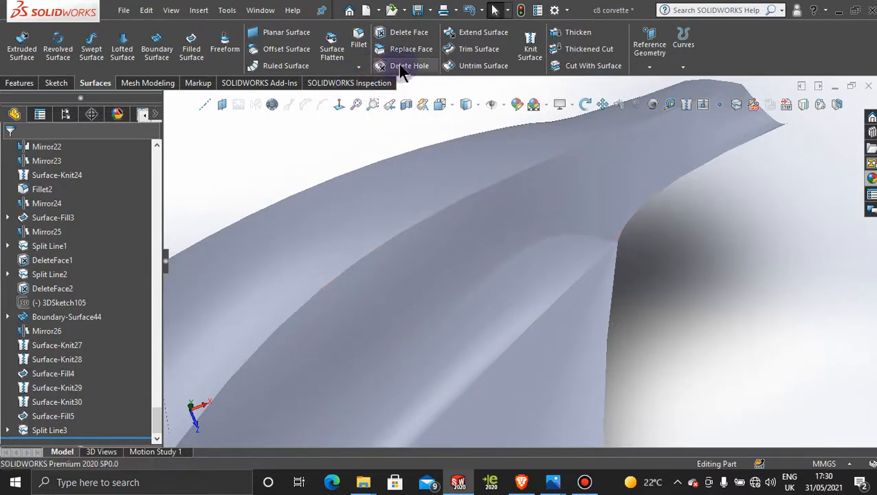
{"action": "left_click", "coordinate": [409, 34]}
{"action": "middle_click_drag", "start_coordinate": [525, 229], "coordinate": [563, 288]}
{"action": "left_click", "coordinate": [569, 212]}
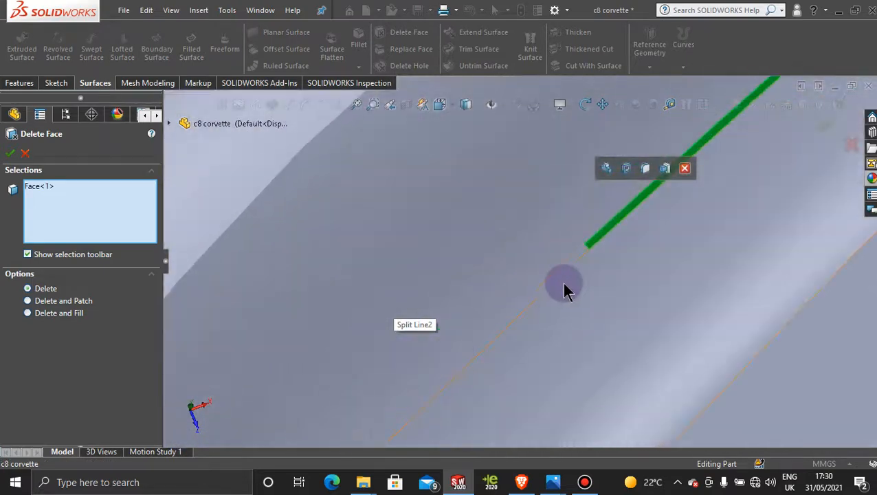
{"action": "left_click", "coordinate": [575, 260]}
{"action": "scroll", "coordinate": [531, 337], "scroll_direction": "up", "scroll_amount": 5}
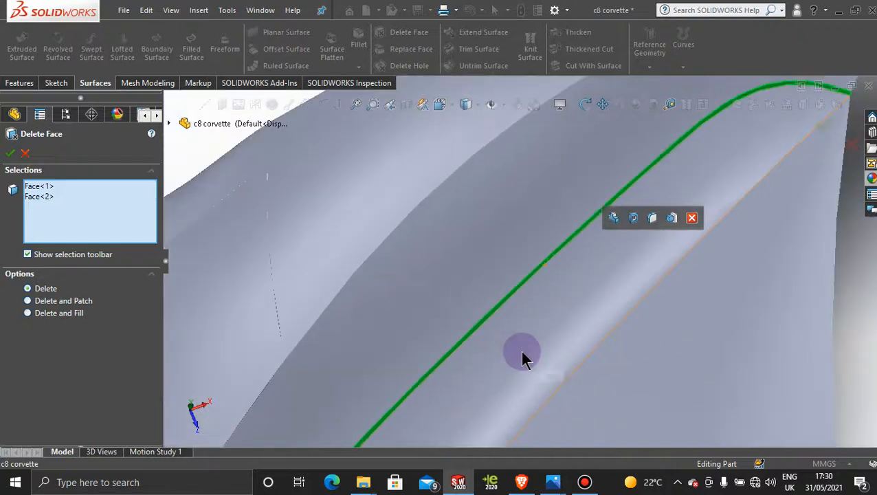
{"action": "scroll", "coordinate": [411, 388], "scroll_direction": "up", "scroll_amount": 3}
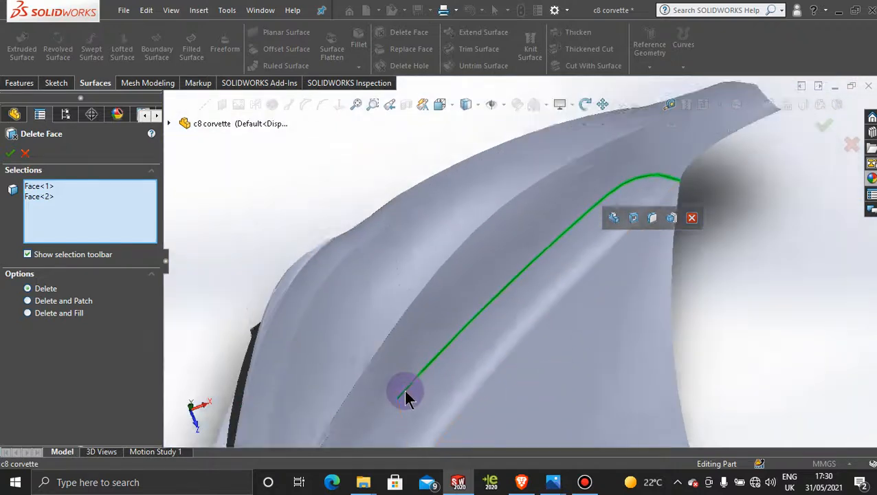
Add the two remaining strip faces on the mirrored side, reaching forward to the dark gap at the hood's front.
{"action": "scroll", "coordinate": [422, 384], "scroll_direction": "down", "scroll_amount": 6}
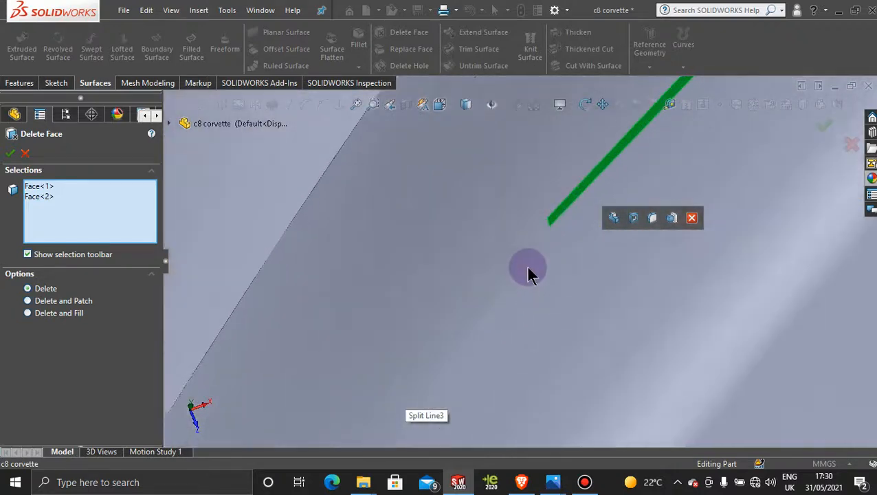
{"action": "left_click", "coordinate": [540, 241]}
{"action": "scroll", "coordinate": [535, 357], "scroll_direction": "up", "scroll_amount": 5}
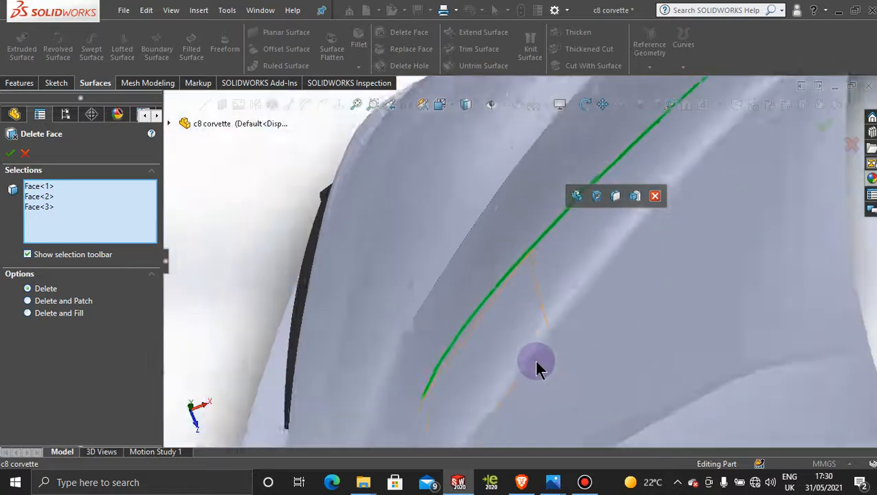
{"action": "scroll", "coordinate": [535, 361], "scroll_direction": "up", "scroll_amount": 3}
{"action": "scroll", "coordinate": [465, 364], "scroll_direction": "down", "scroll_amount": 3}
{"action": "scroll", "coordinate": [463, 360], "scroll_direction": "up", "scroll_amount": 1}
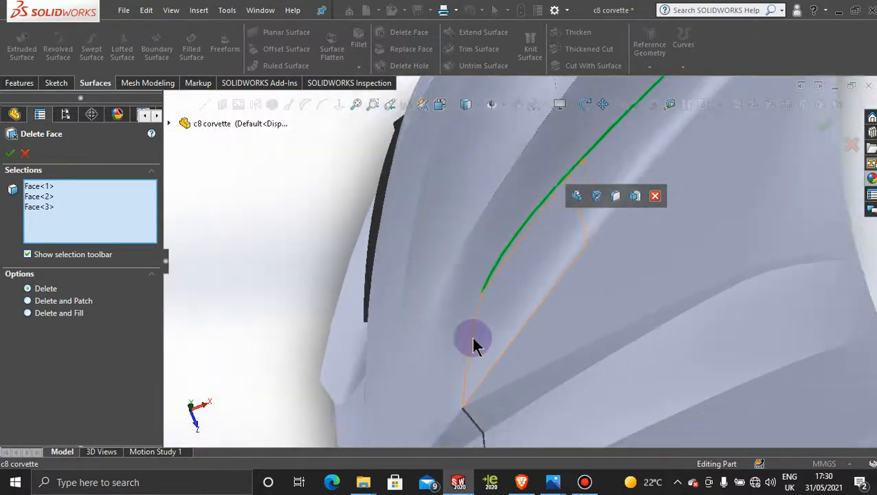
{"action": "scroll", "coordinate": [473, 339], "scroll_direction": "down", "scroll_amount": 2}
{"action": "scroll", "coordinate": [480, 364], "scroll_direction": "up", "scroll_amount": 1}
{"action": "scroll", "coordinate": [491, 347], "scroll_direction": "down", "scroll_amount": 2}
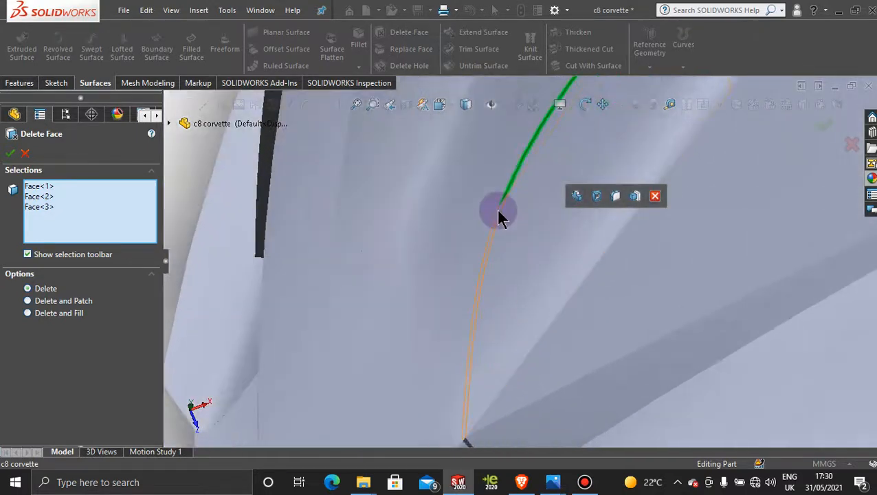
{"action": "left_click", "coordinate": [499, 215]}
{"action": "scroll", "coordinate": [529, 337], "scroll_direction": "up", "scroll_amount": 3}
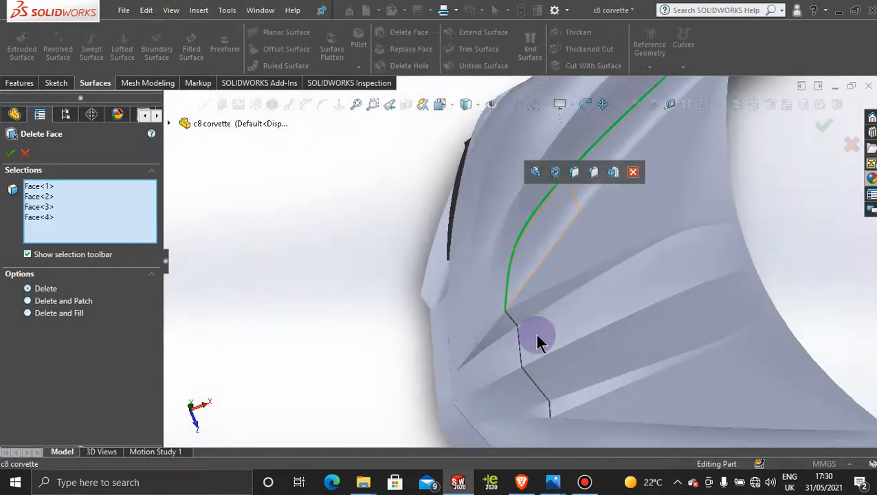
Add the first two strip faces on the opposite side of the hood, starting from the other end of the dark gap.
{"action": "scroll", "coordinate": [573, 333], "scroll_direction": "up", "scroll_amount": 3}
{"action": "scroll", "coordinate": [596, 338], "scroll_direction": "down", "scroll_amount": 3}
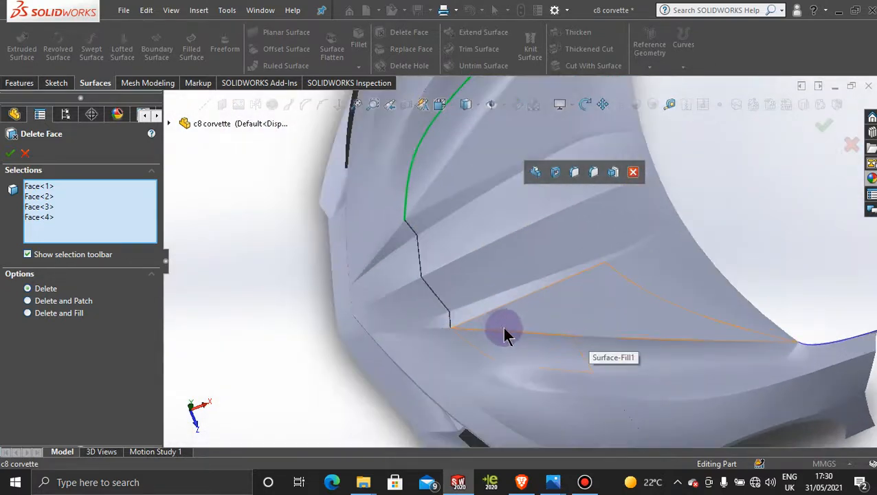
{"action": "scroll", "coordinate": [481, 335], "scroll_direction": "down", "scroll_amount": 2}
{"action": "scroll", "coordinate": [416, 346], "scroll_direction": "up", "scroll_amount": 2}
{"action": "scroll", "coordinate": [470, 307], "scroll_direction": "down", "scroll_amount": 2}
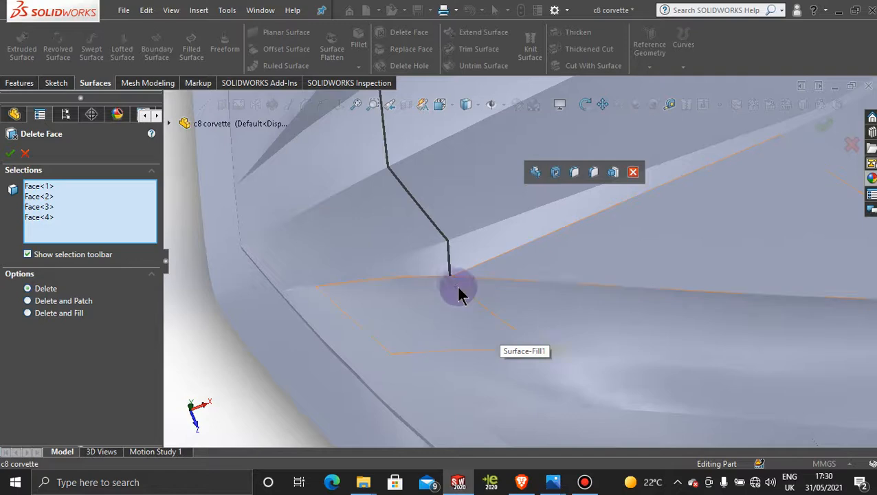
{"action": "scroll", "coordinate": [471, 282], "scroll_direction": "down", "scroll_amount": 3}
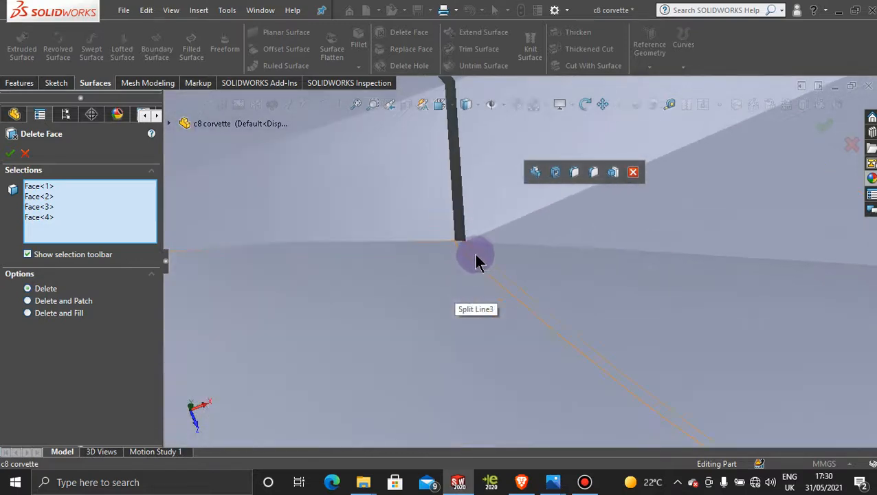
{"action": "left_click", "coordinate": [477, 262]}
{"action": "scroll", "coordinate": [600, 318], "scroll_direction": "up", "scroll_amount": 4}
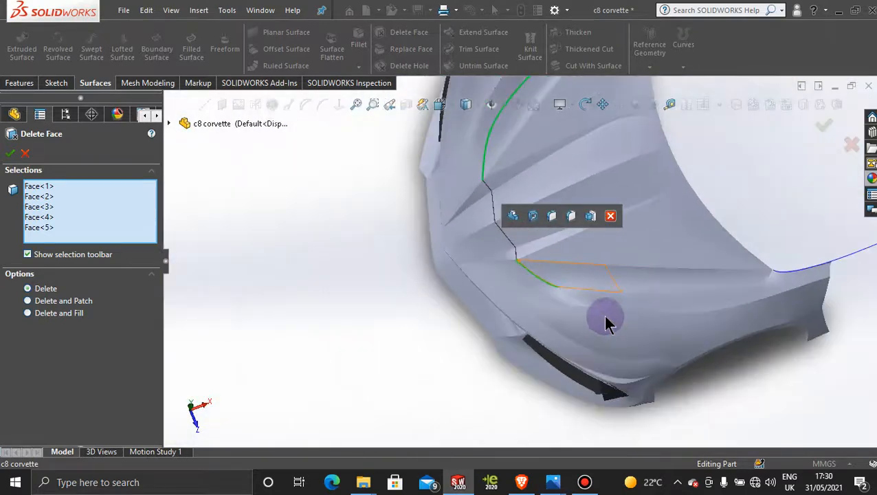
{"action": "scroll", "coordinate": [550, 319], "scroll_direction": "down", "scroll_amount": 3}
{"action": "scroll", "coordinate": [500, 335], "scroll_direction": "down", "scroll_amount": 4}
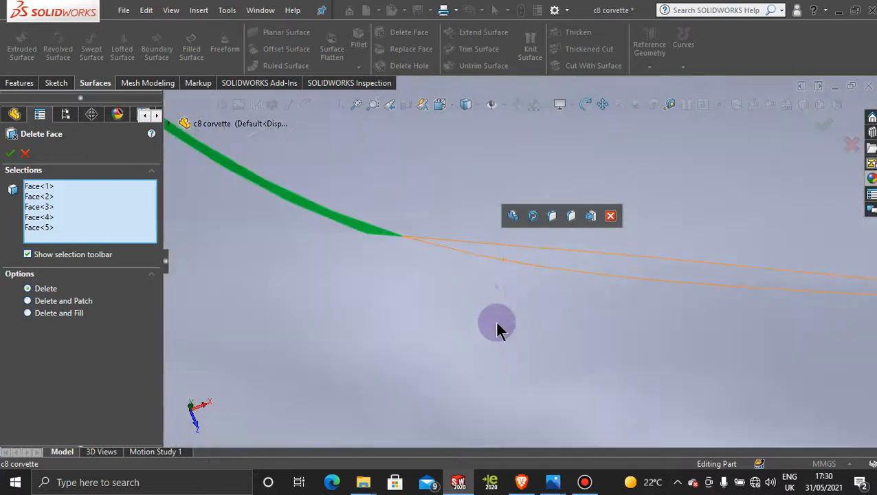
{"action": "left_click", "coordinate": [410, 245]}
{"action": "scroll", "coordinate": [662, 317], "scroll_direction": "up", "scroll_amount": 4}
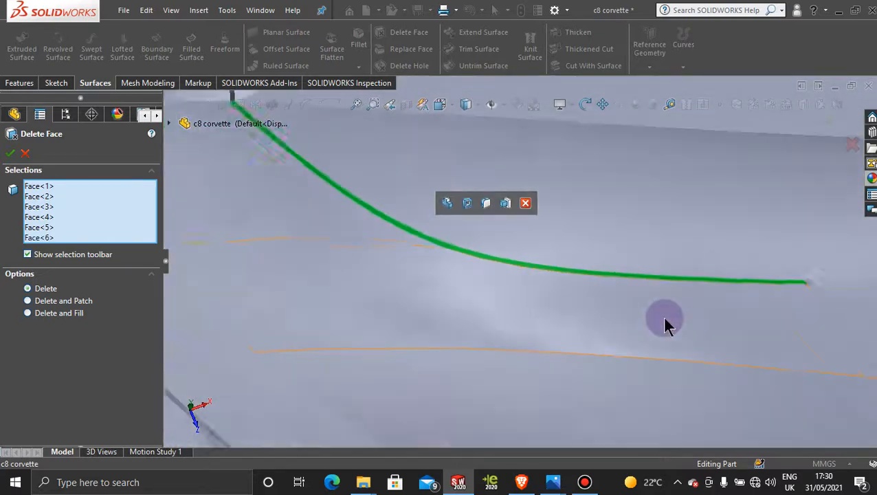
Add the remaining strip faces up to the hood's rear edge and delete all selected strips.
{"action": "middle_click_drag", "start_coordinate": [675, 273], "coordinate": [670, 254]}
{"action": "scroll", "coordinate": [670, 255], "scroll_direction": "down", "scroll_amount": 3}
{"action": "scroll", "coordinate": [484, 293], "scroll_direction": "down", "scroll_amount": 5}
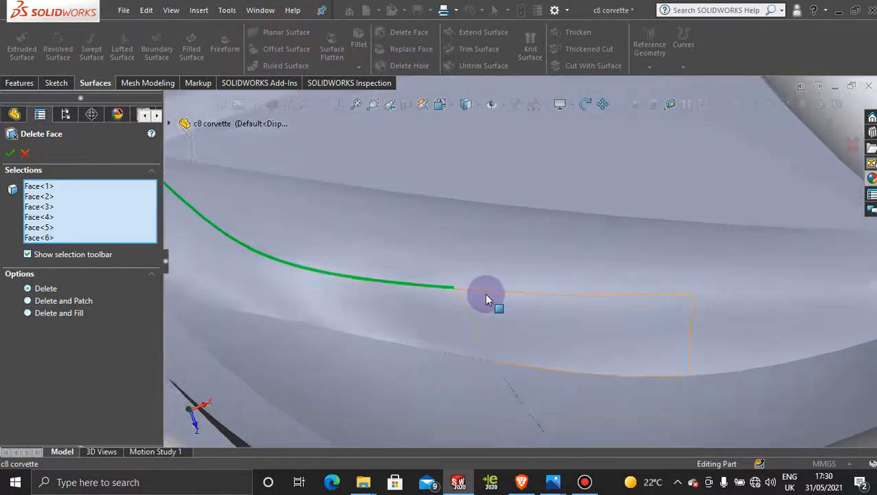
{"action": "left_click", "coordinate": [465, 281]}
{"action": "middle_click_drag", "start_coordinate": [463, 284], "coordinate": [487, 328]}
{"action": "scroll", "coordinate": [603, 277], "scroll_direction": "up", "scroll_amount": 3}
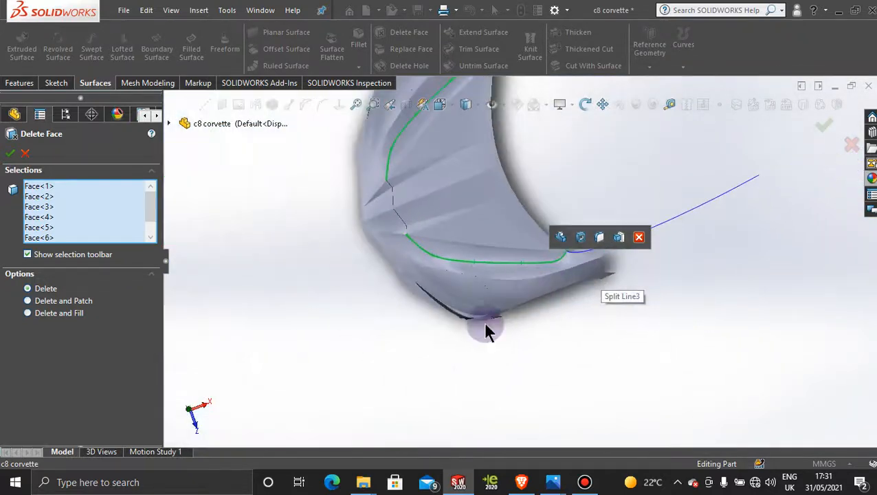
{"action": "middle_click_drag", "start_coordinate": [421, 362], "coordinate": [448, 219]}
{"action": "scroll", "coordinate": [448, 219], "scroll_direction": "up", "scroll_amount": 3}
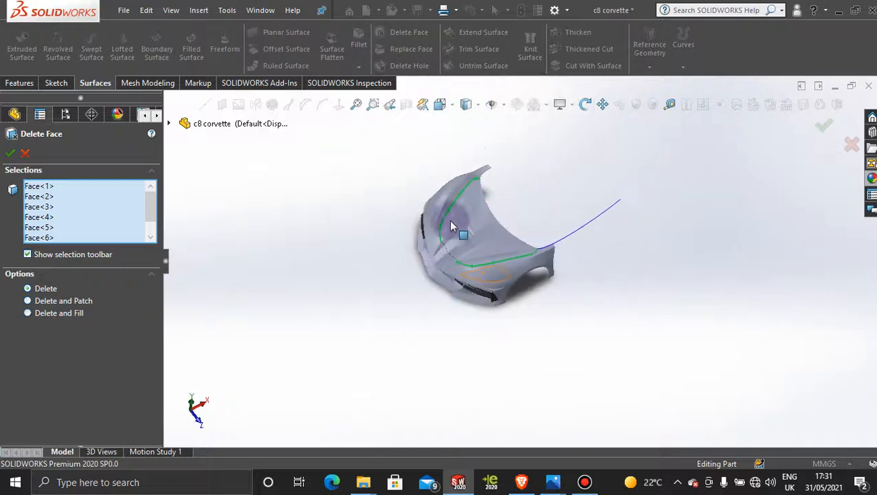
{"action": "scroll", "coordinate": [474, 233], "scroll_direction": "down", "scroll_amount": 3}
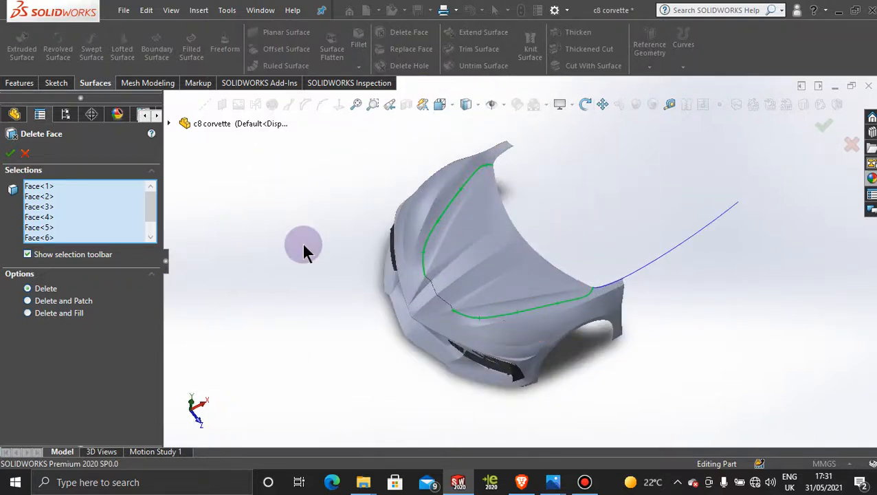
{"action": "left_click", "coordinate": [10, 153]}
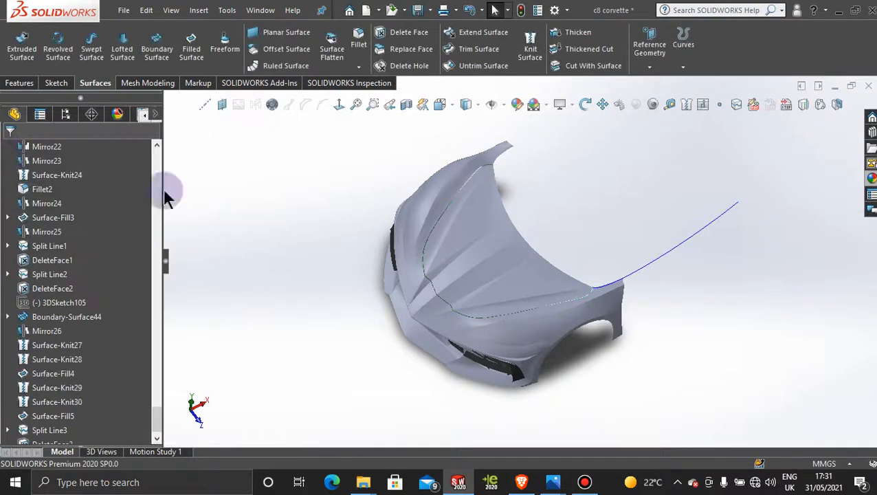
{"action": "middle_click_drag", "start_coordinate": [297, 302], "coordinate": [375, 308]}
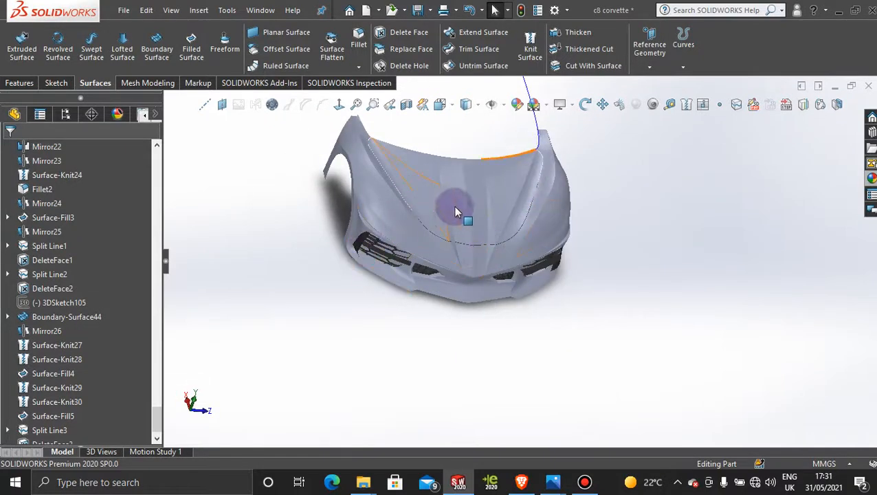
{"action": "middle_click_drag", "start_coordinate": [566, 224], "coordinate": [545, 196]}
{"action": "scroll", "coordinate": [540, 196], "scroll_direction": "down", "scroll_amount": 3}
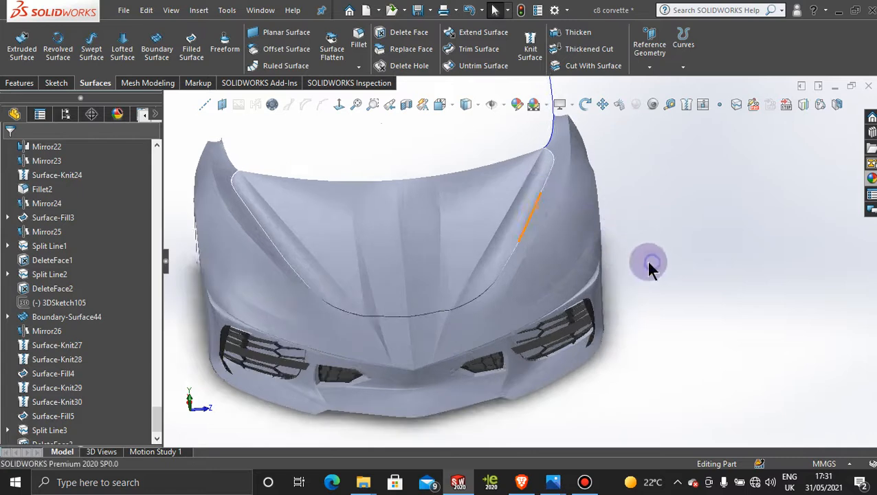
{"action": "middle_click_drag", "start_coordinate": [658, 293], "coordinate": [628, 255]}
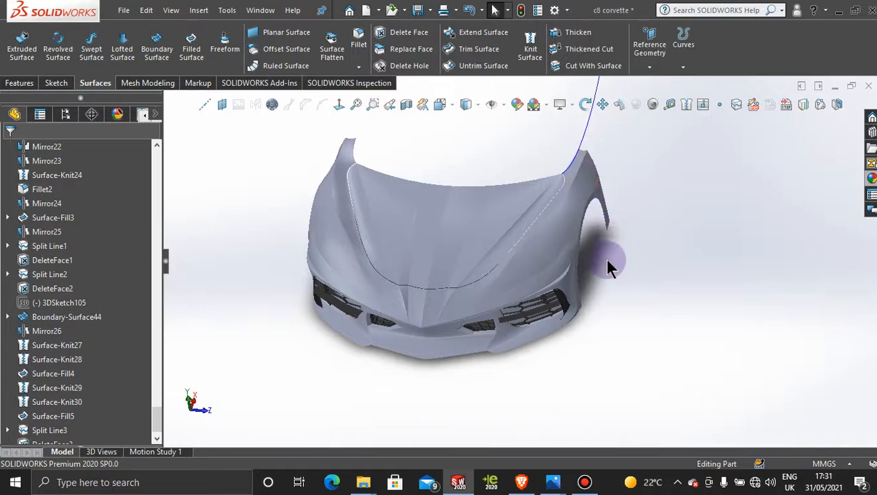
{"action": "middle_click_drag", "start_coordinate": [608, 266], "coordinate": [545, 266]}
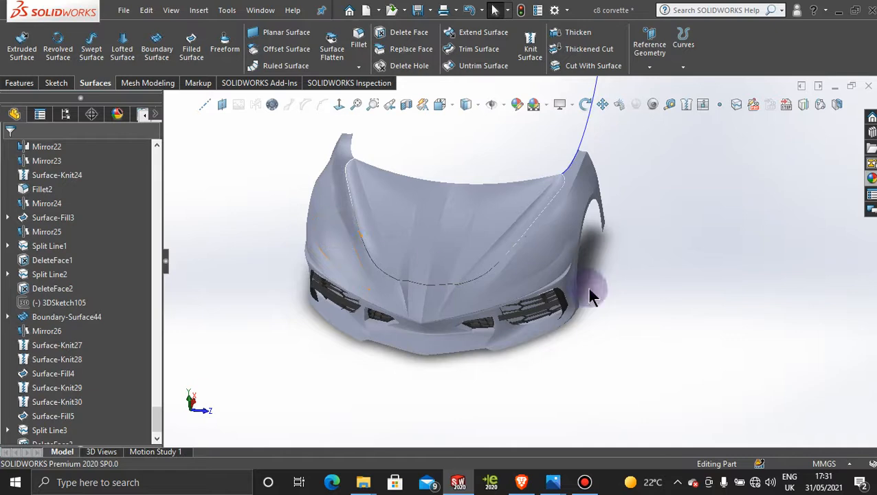
Switch the model to the <Default>_Display State 1 display state.
{"action": "middle_click_drag", "start_coordinate": [634, 265], "coordinate": [641, 294]}
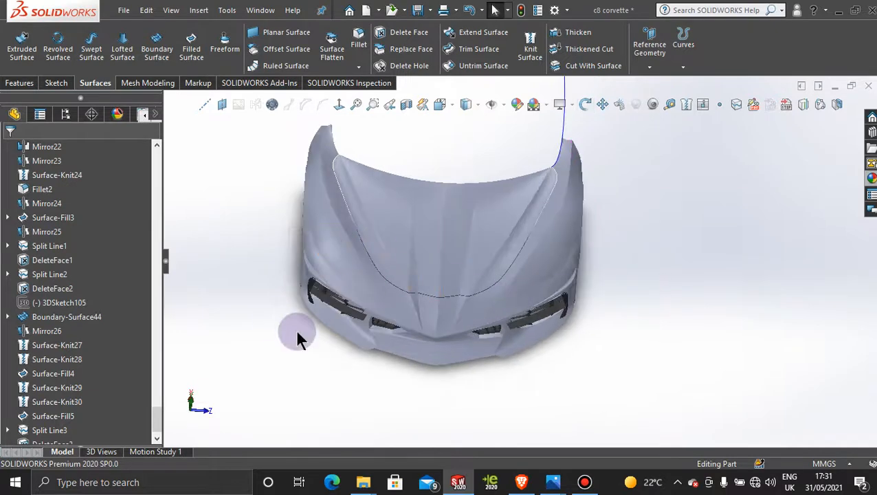
{"action": "left_click", "coordinate": [66, 116]}
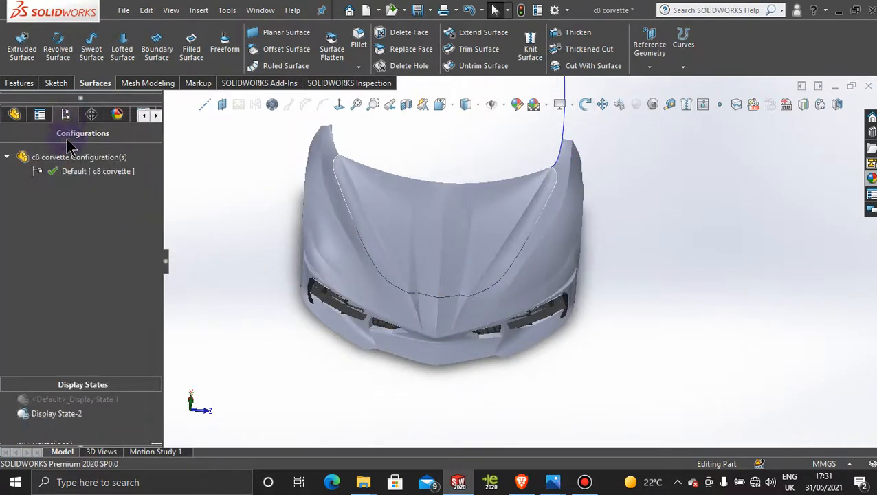
{"action": "left_click", "coordinate": [72, 405]}
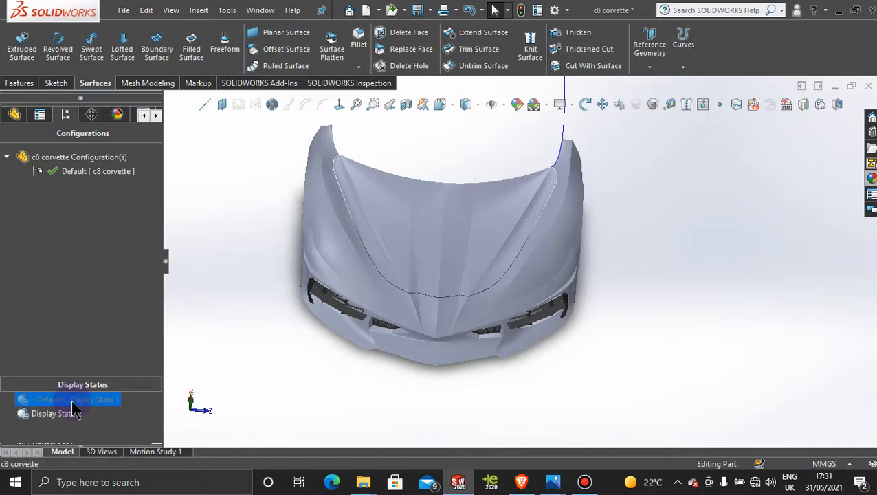
{"action": "mouse_move", "coordinate": [554, 397]}
{"action": "middle_mouse_down"}
{"action": "mouse_move", "coordinate": [543, 330]}
{"action": "mouse_move", "coordinate": [553, 309]}
{"action": "middle_mouse_up"}
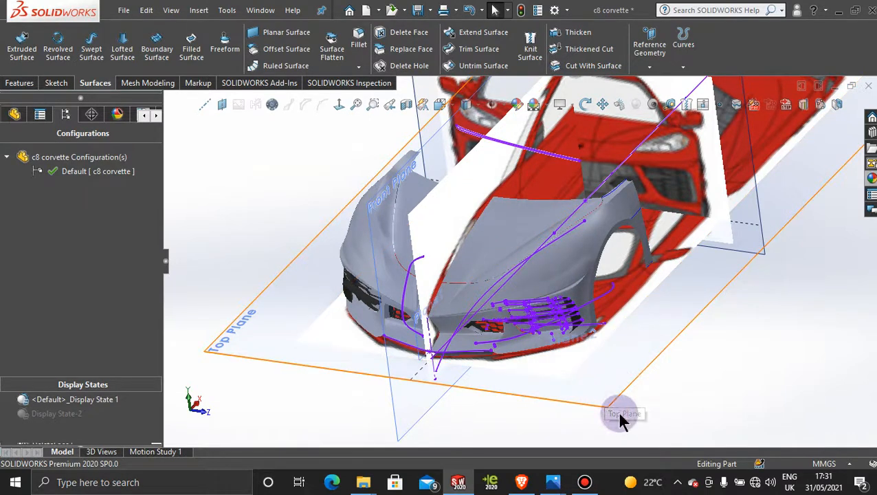
{"action": "left_click", "coordinate": [584, 481]}
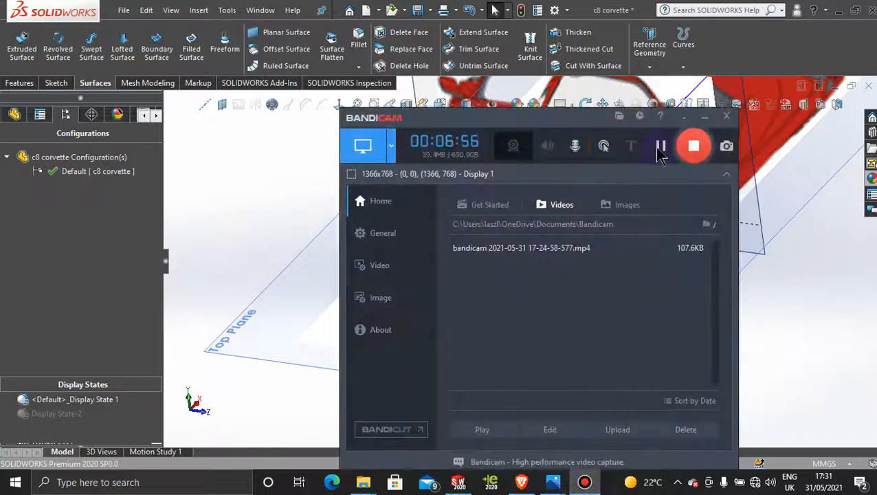
{"action": "left_click", "coordinate": [704, 118]}
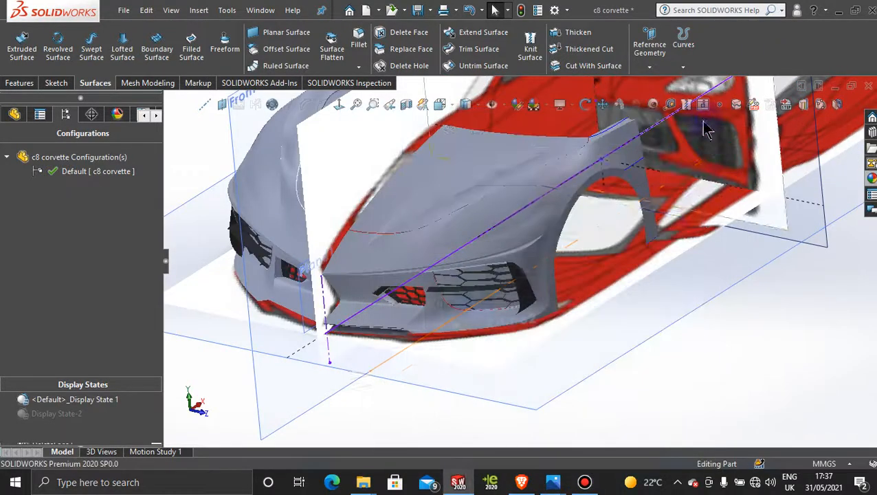
{"action": "left_click", "coordinate": [656, 349]}
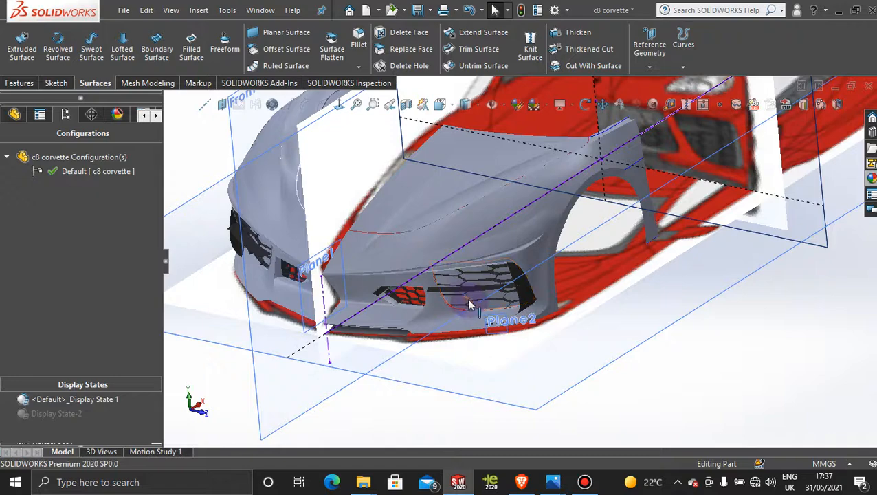
{"action": "scroll", "coordinate": [481, 293], "scroll_direction": "down", "scroll_amount": 3}
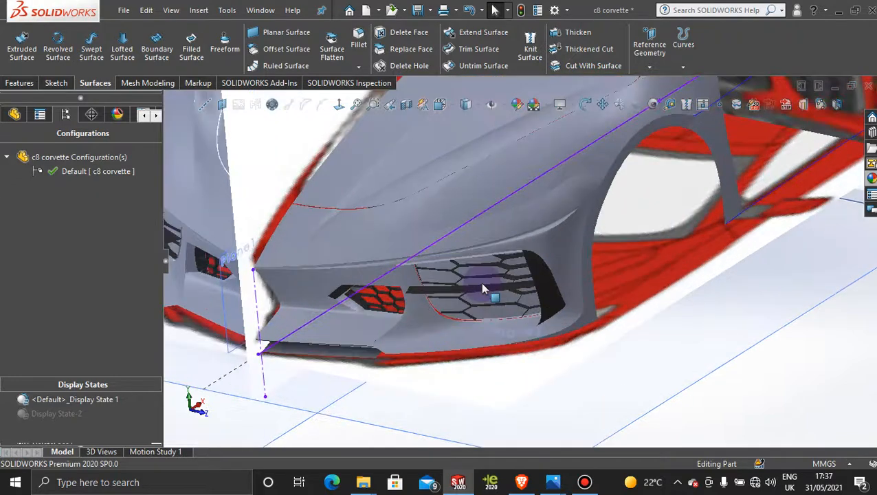
{"action": "scroll", "coordinate": [543, 344], "scroll_direction": "up", "scroll_amount": 3}
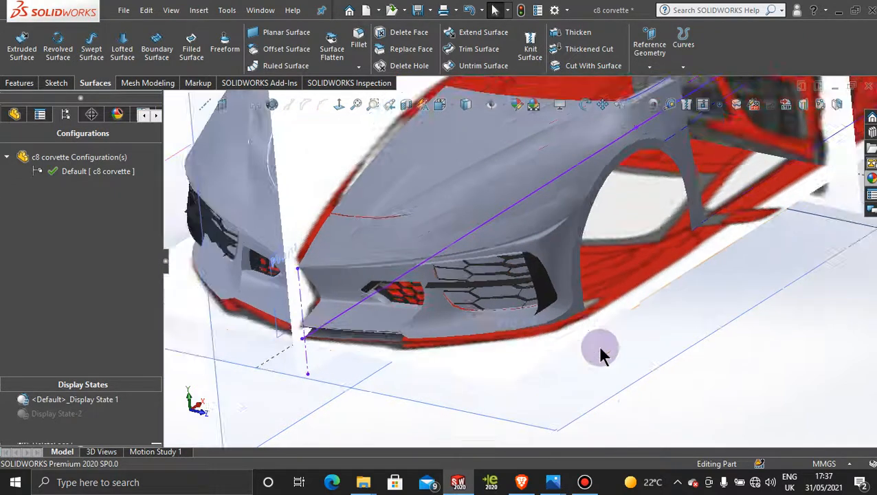
Start a new sketch on the Top Plane and face it from below, at the headlight in the reference picture.
{"action": "middle_click_drag", "start_coordinate": [598, 354], "coordinate": [614, 323]}
{"action": "left_click", "coordinate": [614, 321]}
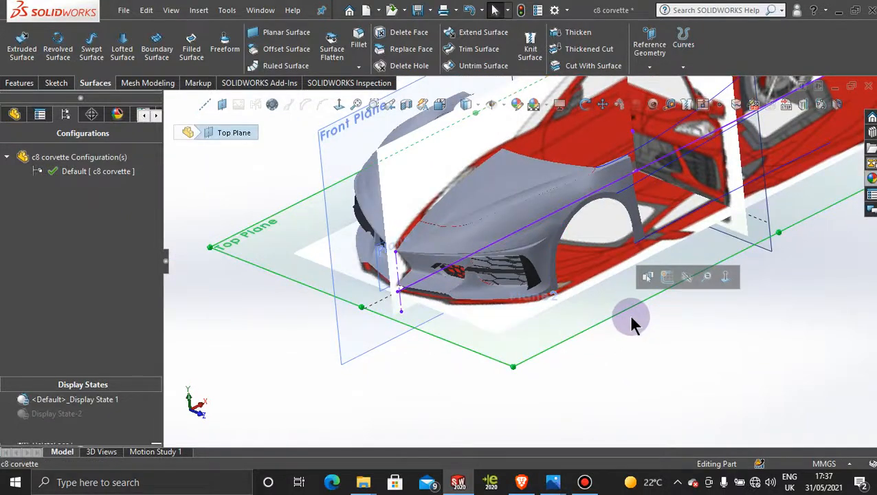
{"action": "left_click", "coordinate": [663, 281]}
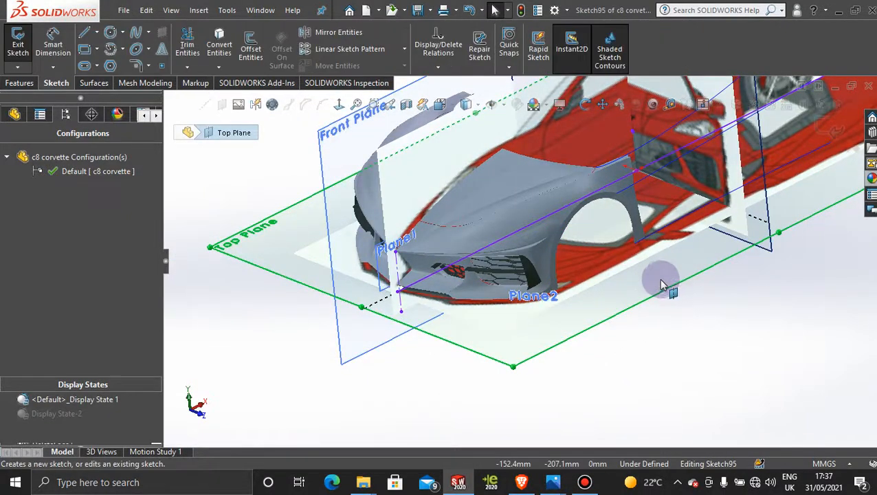
{"action": "left_click", "coordinate": [343, 106]}
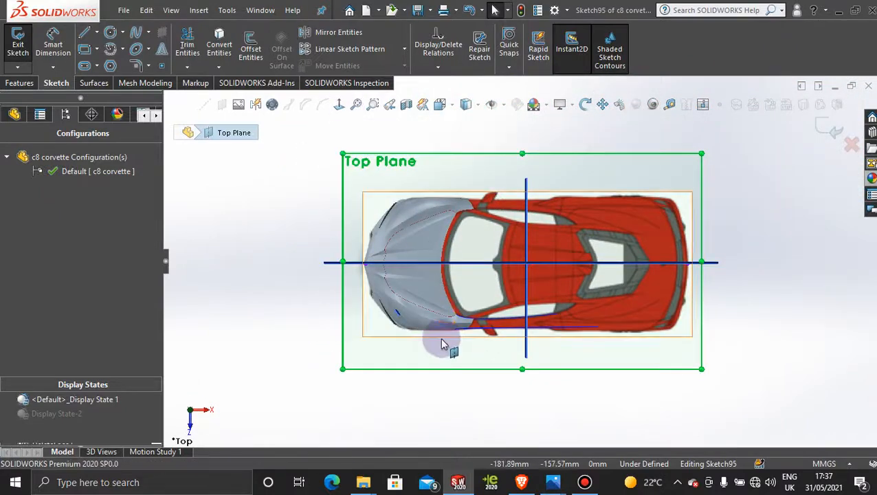
{"action": "scroll", "coordinate": [421, 314], "scroll_direction": "down", "scroll_amount": 3}
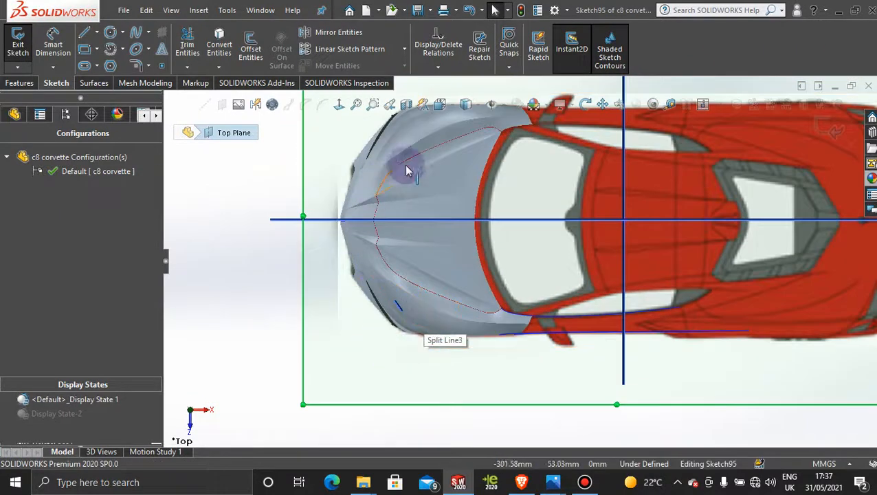
{"action": "left_click", "coordinate": [398, 301]}
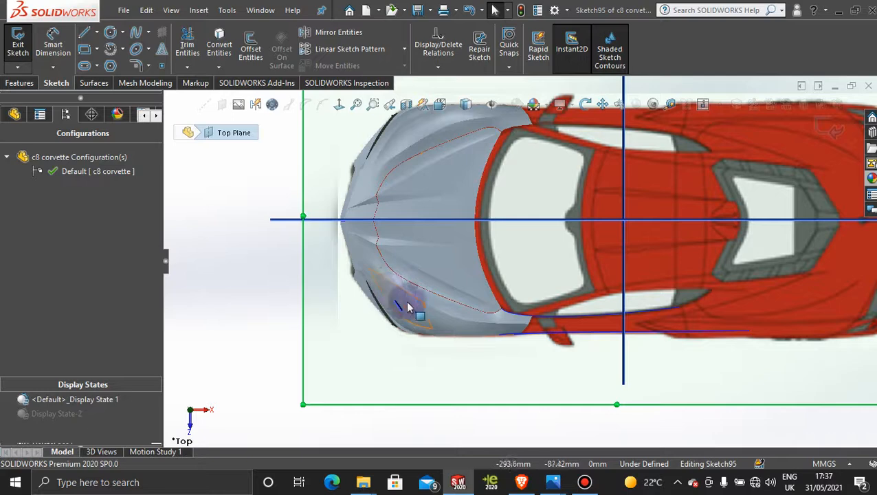
{"action": "left_click", "coordinate": [419, 309]}
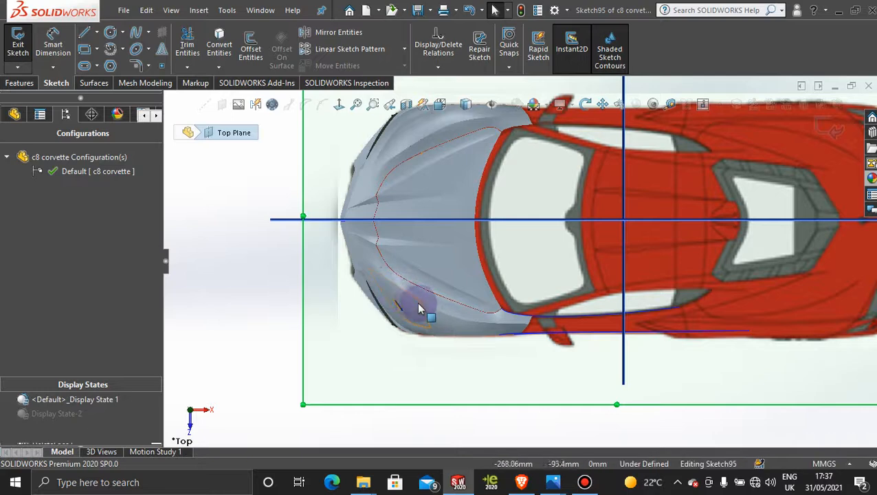
{"action": "left_click", "coordinate": [440, 159]}
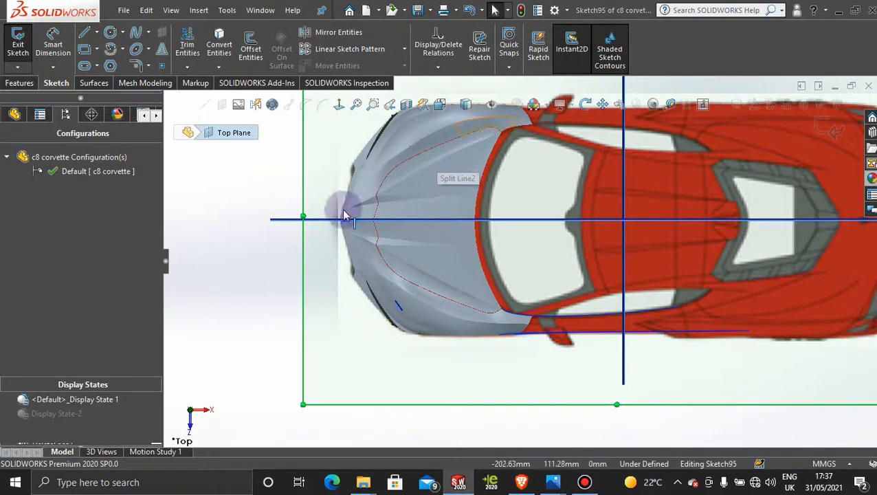
{"action": "left_click", "coordinate": [337, 107]}
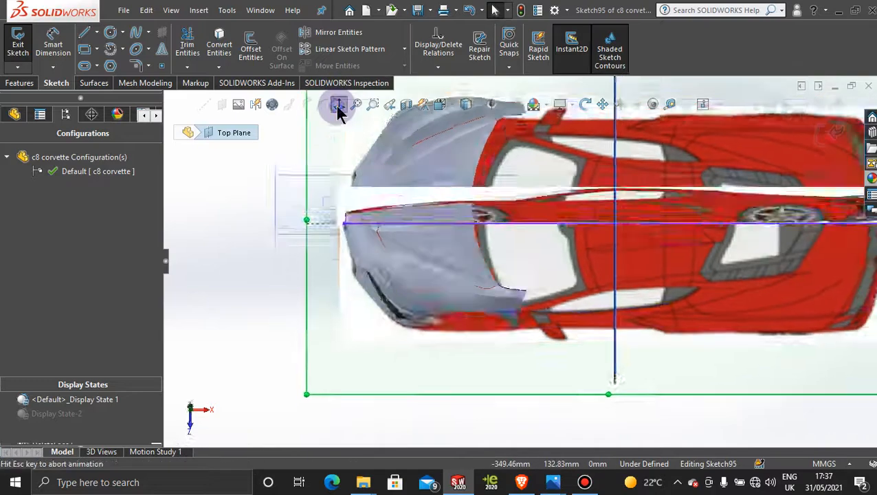
{"action": "scroll", "coordinate": [405, 227], "scroll_direction": "down", "scroll_amount": 5}
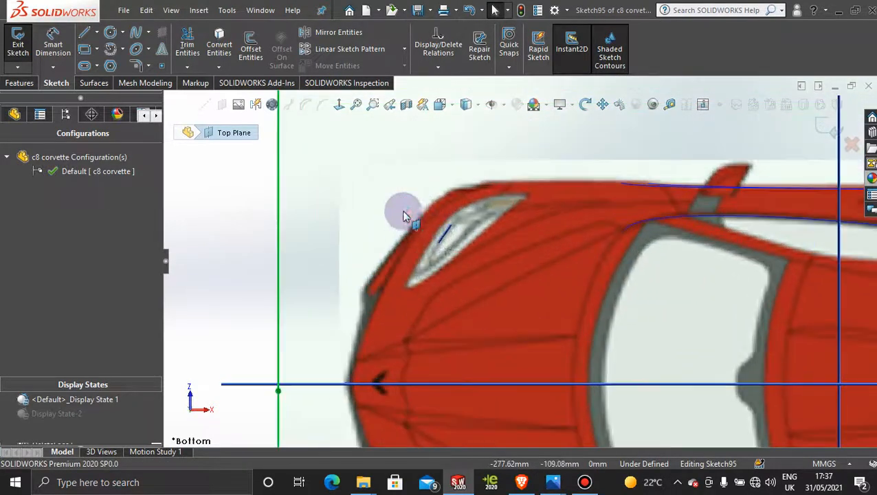
{"action": "right_click", "coordinate": [470, 239]}
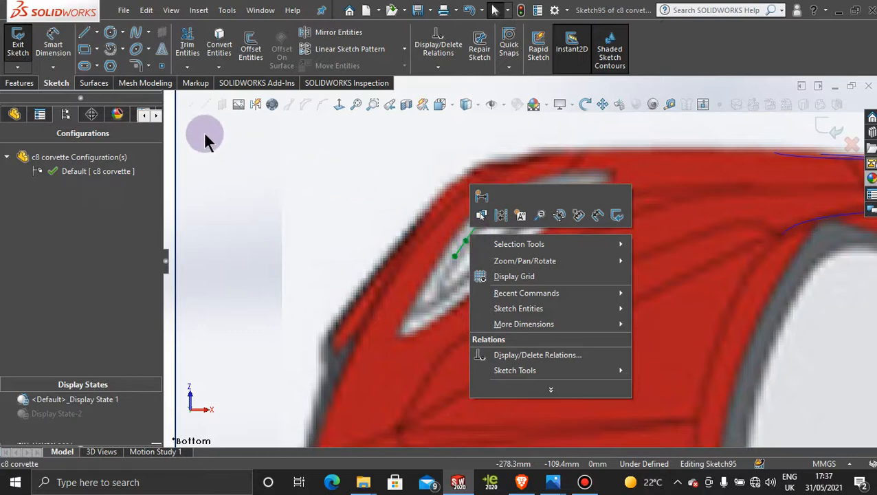
{"action": "left_click", "coordinate": [170, 139]}
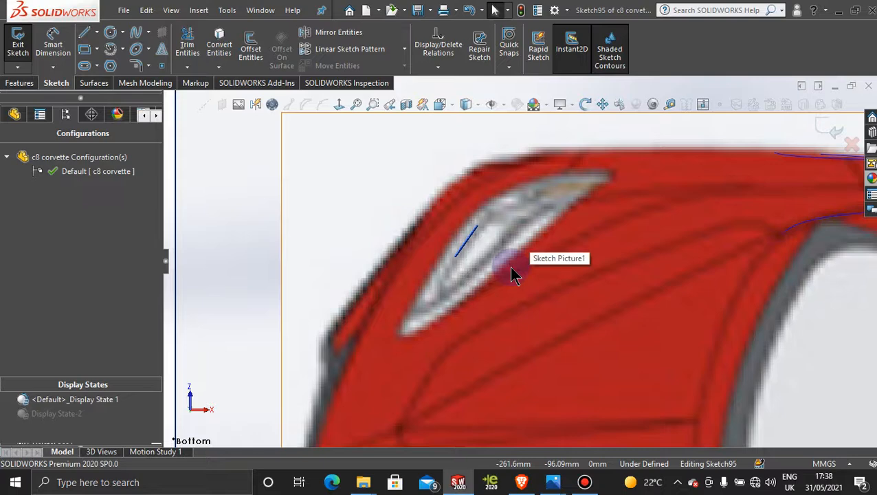
{"action": "scroll", "coordinate": [513, 274], "scroll_direction": "up", "scroll_amount": 2}
{"action": "scroll", "coordinate": [513, 274], "scroll_direction": "down", "scroll_amount": 3}
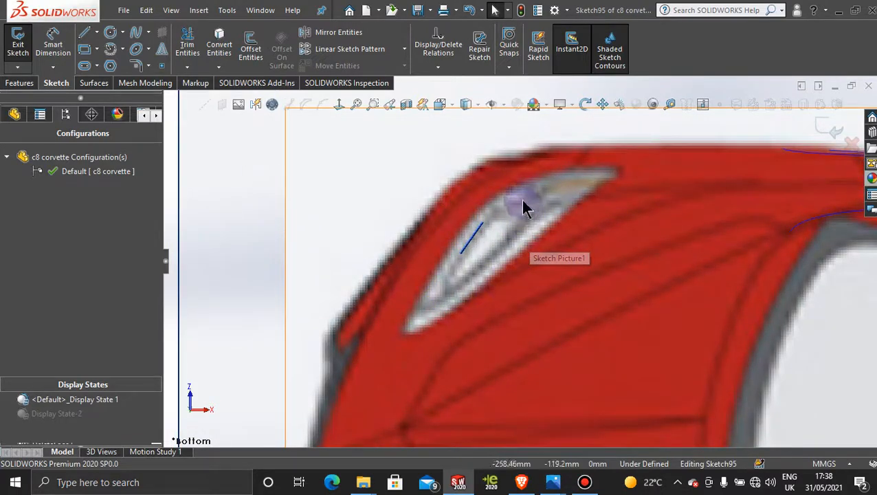
{"action": "left_click", "coordinate": [473, 209]}
{"action": "key", "text": "Delete"}
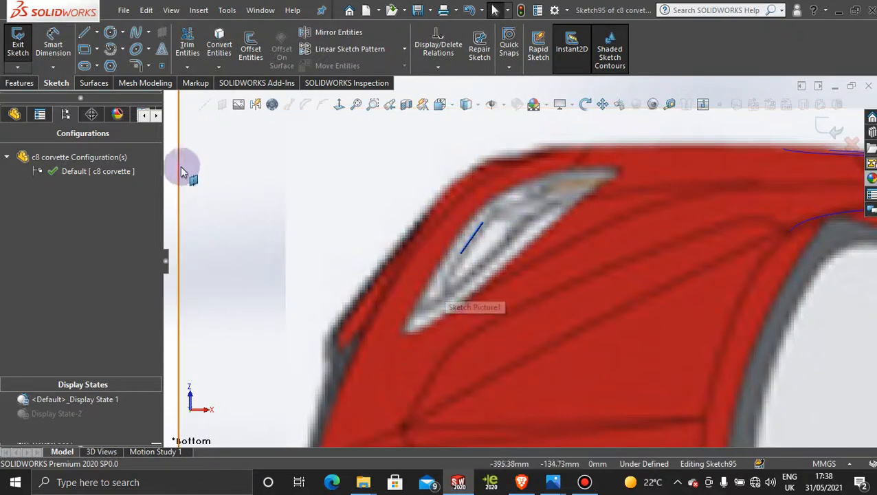
Trace the headlight's outer edge in the reference picture with a spline, from its rear tip towards the front tip.
{"action": "left_click", "coordinate": [136, 36]}
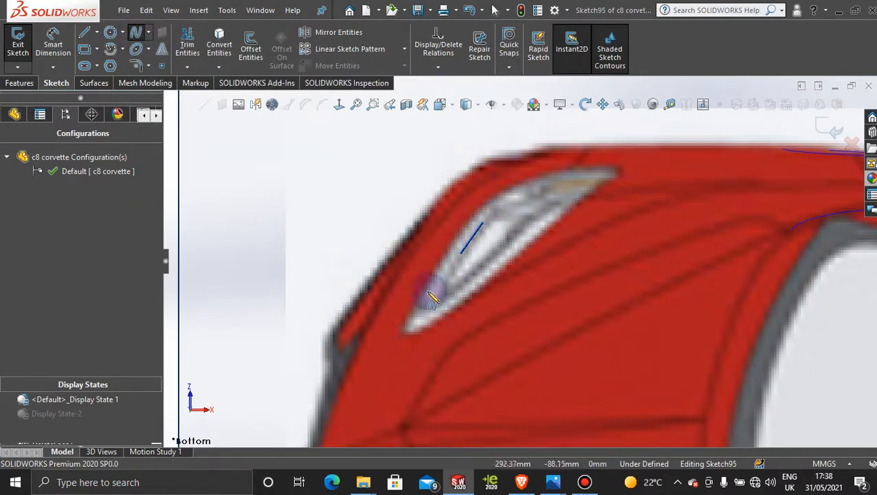
{"action": "left_click", "coordinate": [620, 168]}
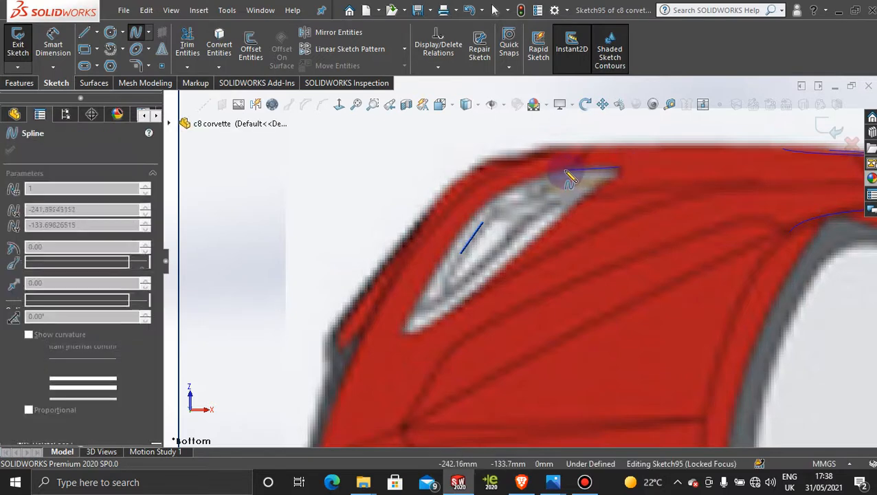
{"action": "left_click", "coordinate": [561, 168]}
{"action": "left_click", "coordinate": [516, 184]}
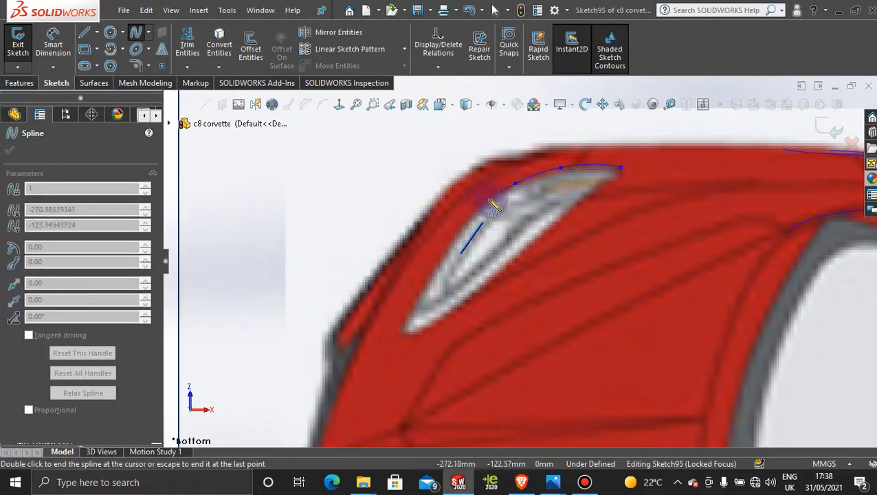
{"action": "left_click", "coordinate": [483, 205]}
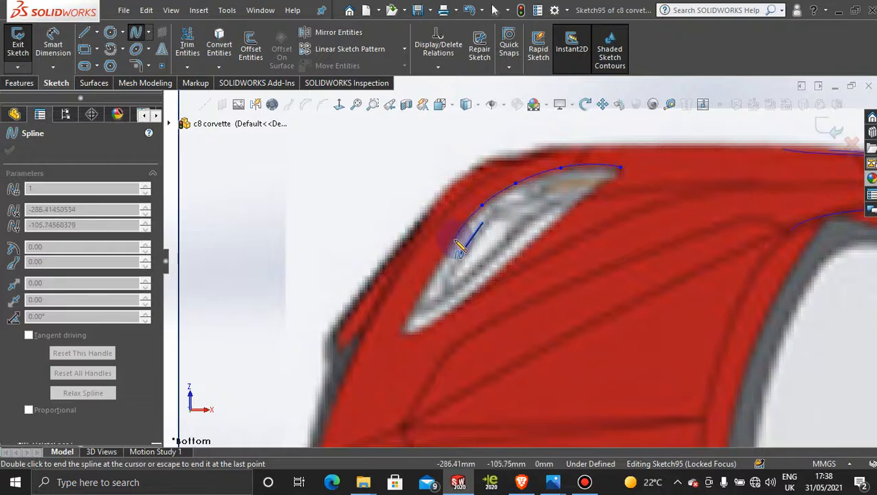
{"action": "left_click", "coordinate": [455, 239]}
{"action": "left_click", "coordinate": [430, 275]}
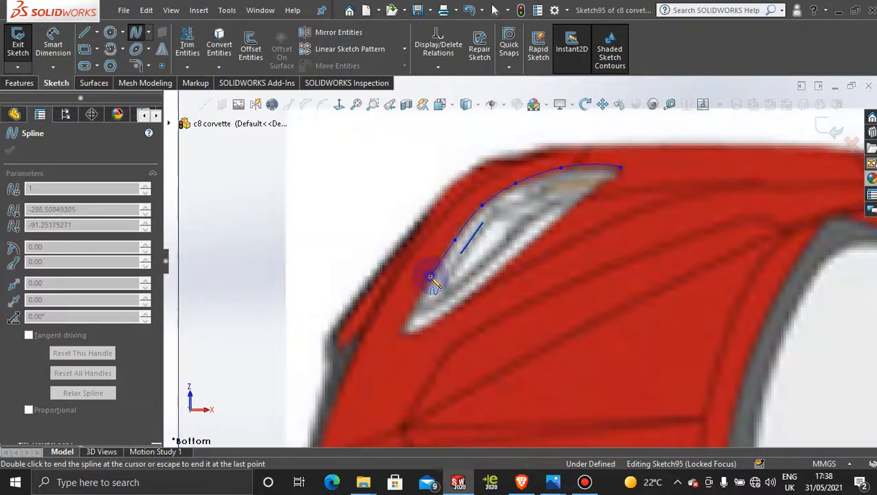
{"action": "left_click", "coordinate": [411, 308]}
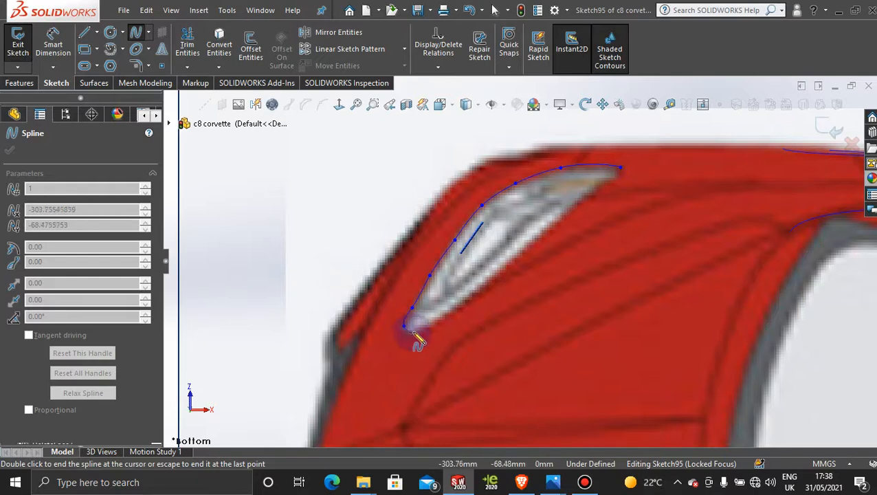
Continue the spline around the front tip and back along the headlight's inner edge, closing it at its starting point.
{"action": "left_click", "coordinate": [413, 332]}
{"action": "left_click", "coordinate": [440, 318]}
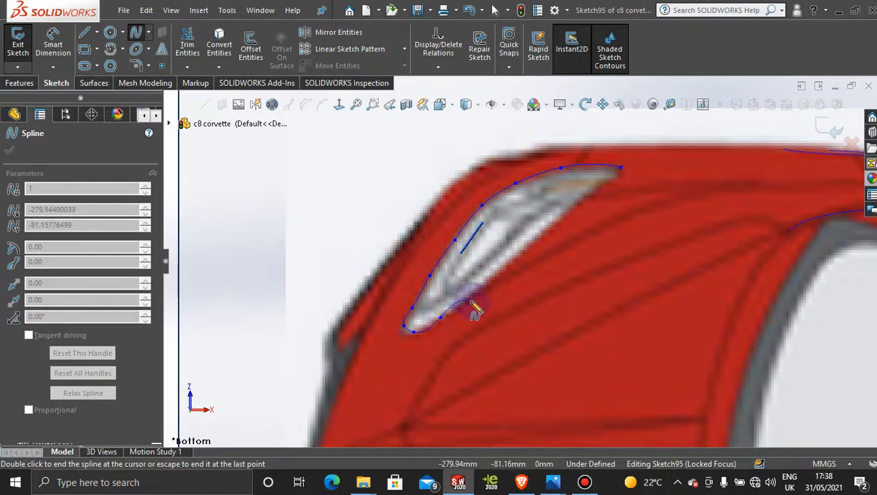
{"action": "left_click", "coordinate": [466, 301]}
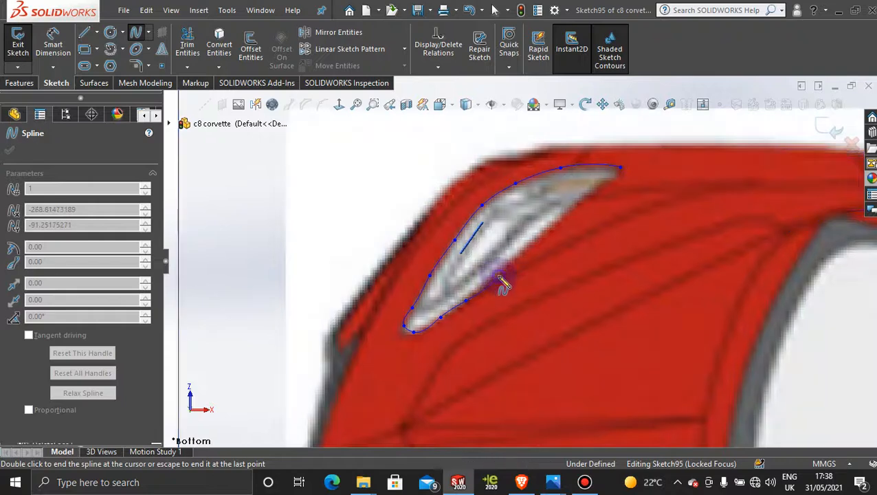
{"action": "left_click", "coordinate": [498, 276]}
{"action": "left_click", "coordinate": [527, 248]}
{"action": "left_click", "coordinate": [562, 218]}
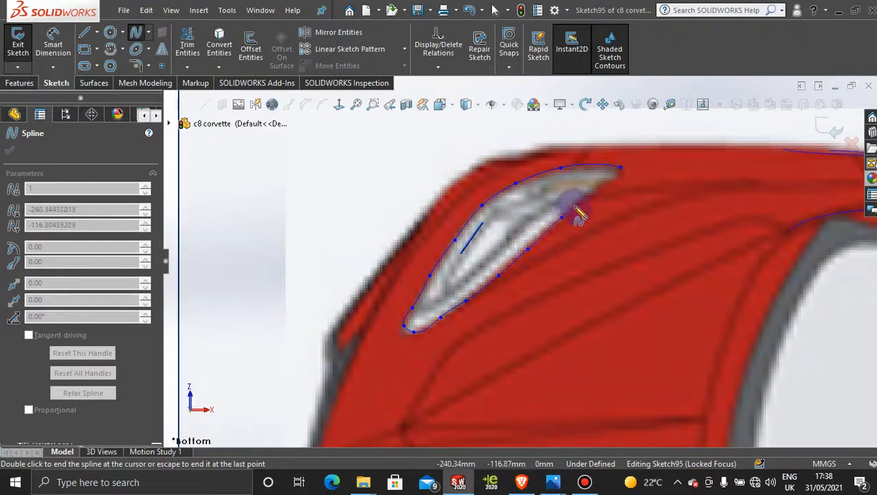
{"action": "left_click", "coordinate": [586, 198]}
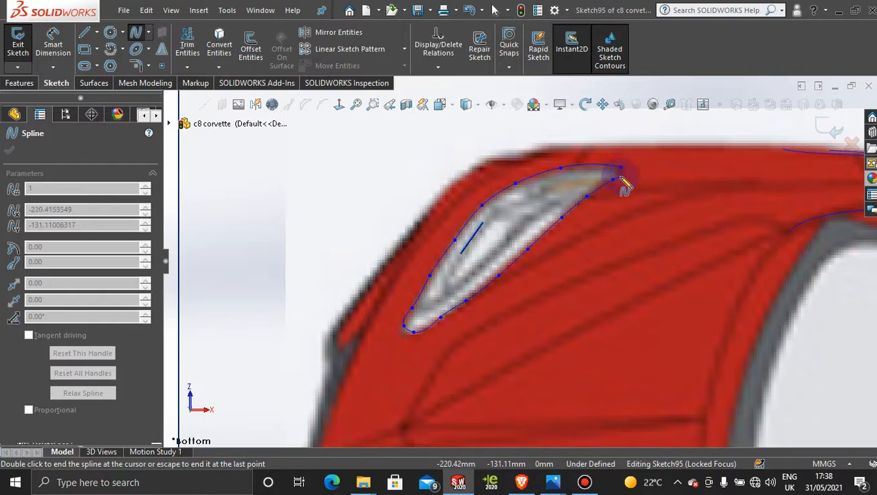
{"action": "double_click", "coordinate": [622, 167]}
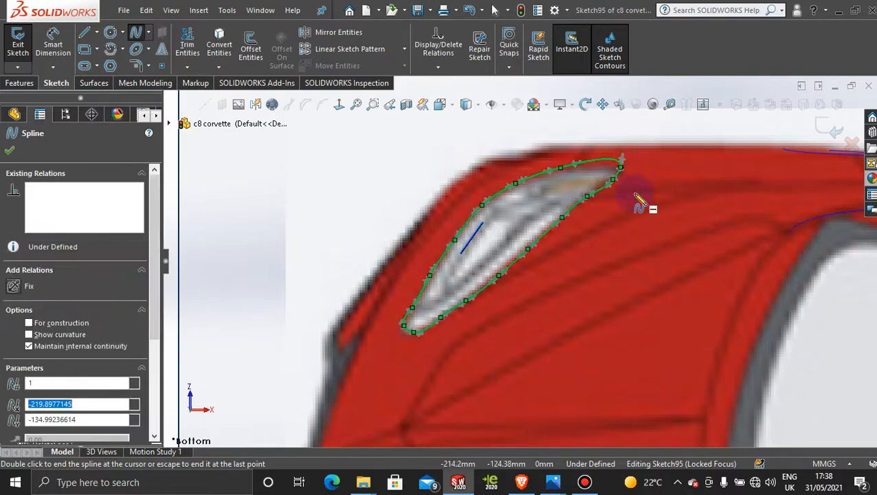
{"action": "left_click", "coordinate": [14, 156]}
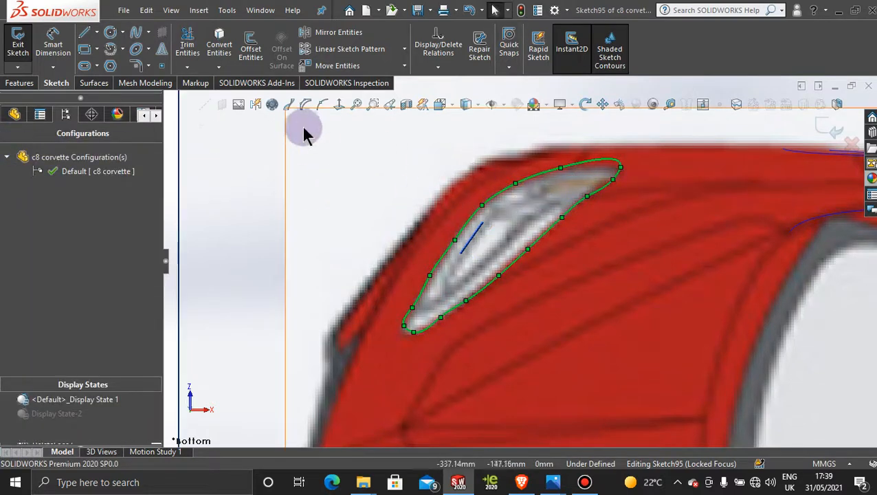
Show the headlight spline's control polygon and move its rear-tip control points to fit the tip in the picture.
{"action": "left_click", "coordinate": [302, 103]}
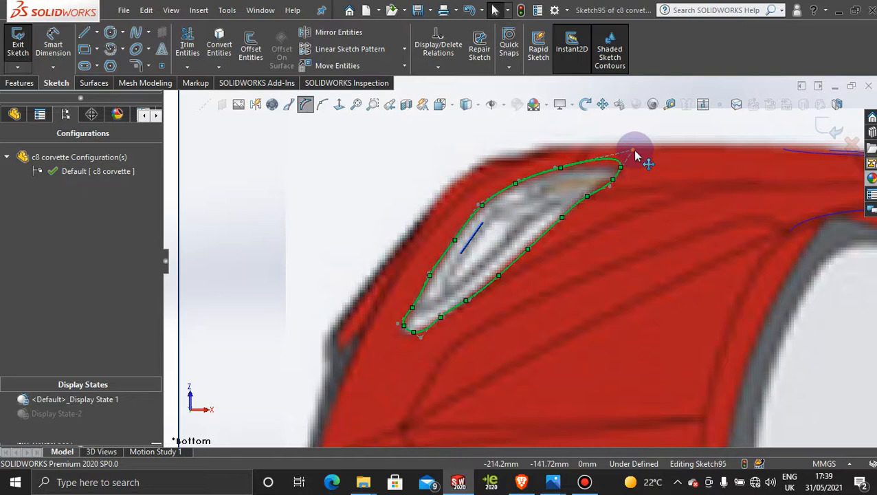
{"action": "left_click", "coordinate": [633, 150]}
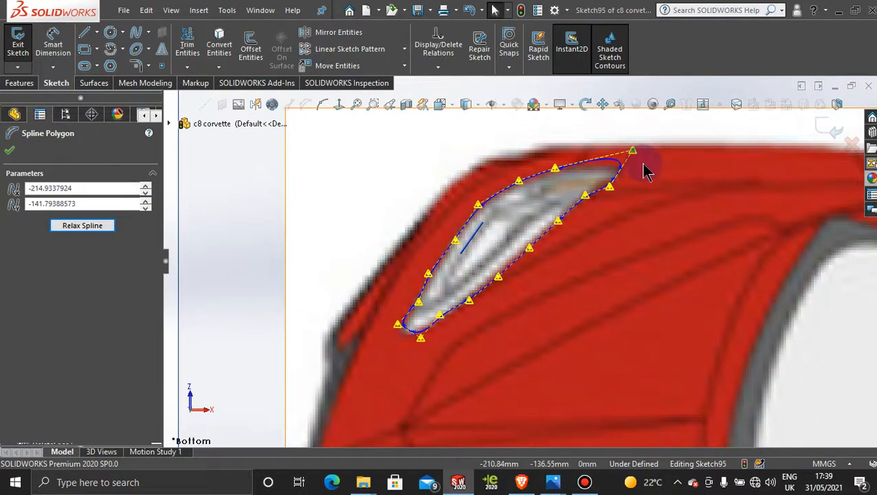
{"action": "scroll", "coordinate": [644, 166], "scroll_direction": "up", "scroll_amount": 1}
{"action": "scroll", "coordinate": [535, 210], "scroll_direction": "down", "scroll_amount": 1}
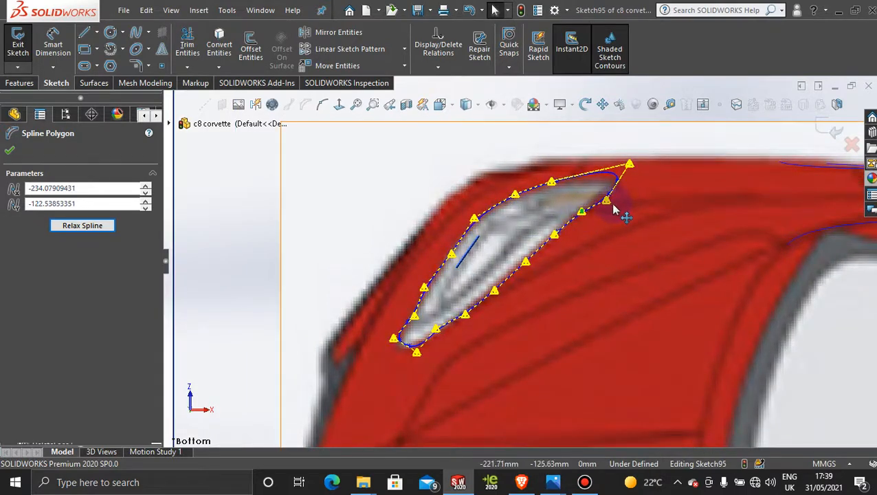
{"action": "left_click_drag", "start_coordinate": [606, 200], "coordinate": [645, 178]}
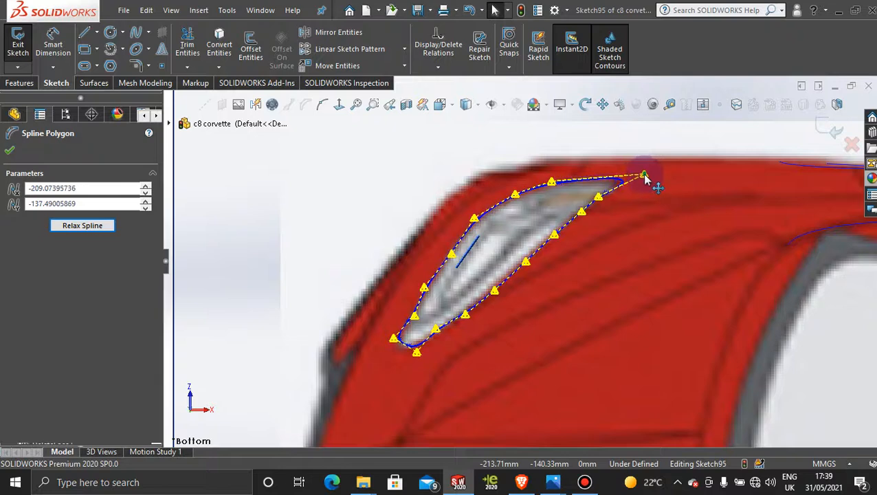
Move the control points along the headlight's outer edge and around its front tip to match the picture.
{"action": "left_click_drag", "start_coordinate": [551, 182], "coordinate": [568, 183]}
{"action": "left_click_drag", "start_coordinate": [516, 196], "coordinate": [518, 195]}
{"action": "left_click_drag", "start_coordinate": [460, 249], "coordinate": [460, 245]}
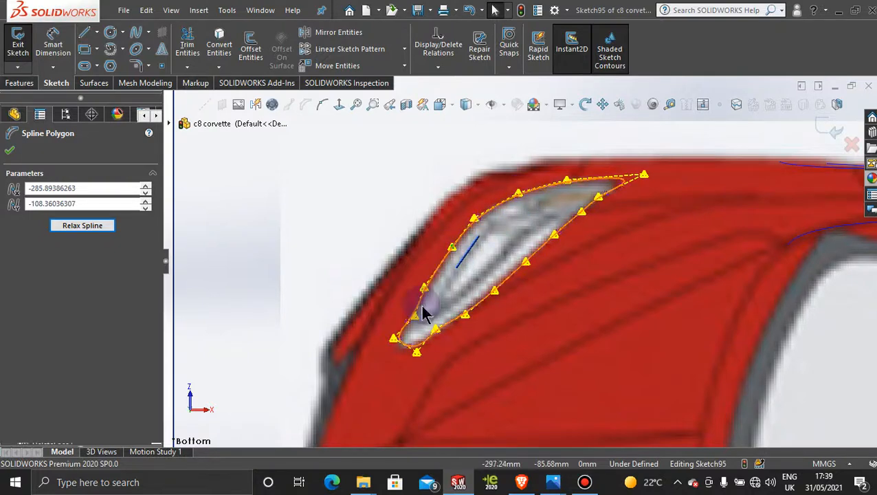
{"action": "left_click_drag", "start_coordinate": [417, 318], "coordinate": [414, 312]}
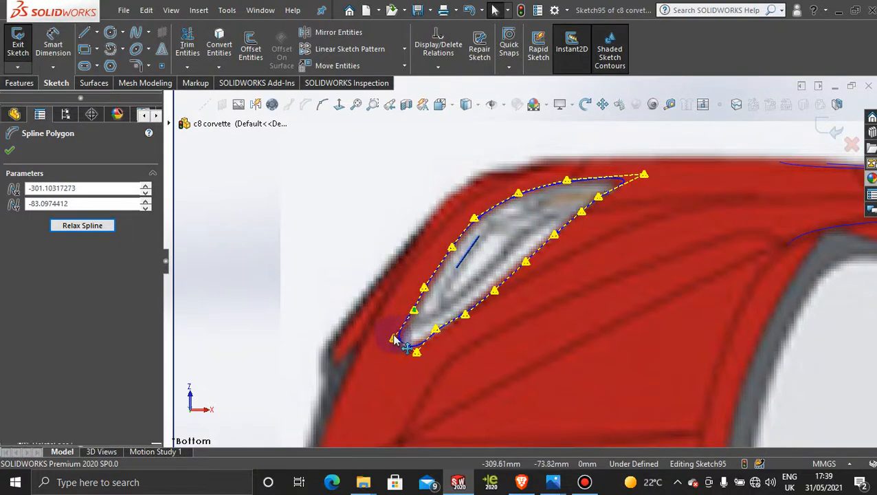
{"action": "left_click_drag", "start_coordinate": [397, 341], "coordinate": [419, 349]}
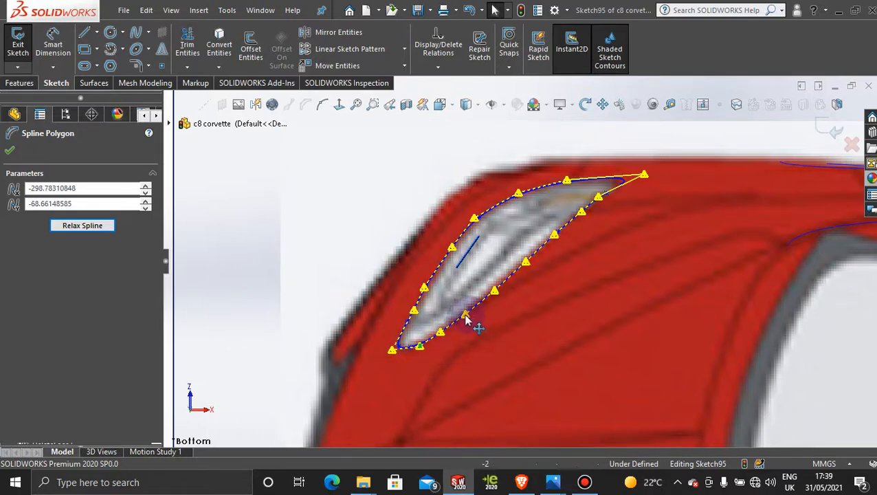
{"action": "left_click_drag", "start_coordinate": [467, 317], "coordinate": [470, 316]}
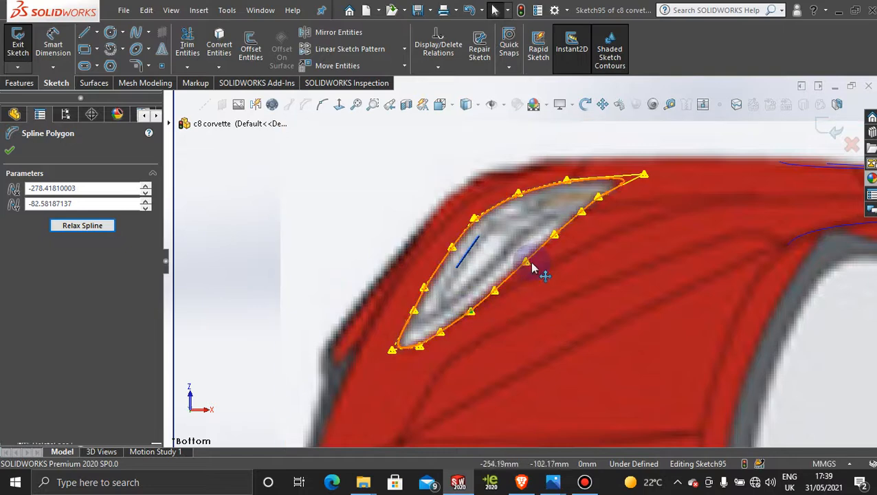
Fine-tune the outer-edge control points on the front half of the headlight spline against the picture.
{"action": "scroll", "coordinate": [535, 265], "scroll_direction": "down", "scroll_amount": 2}
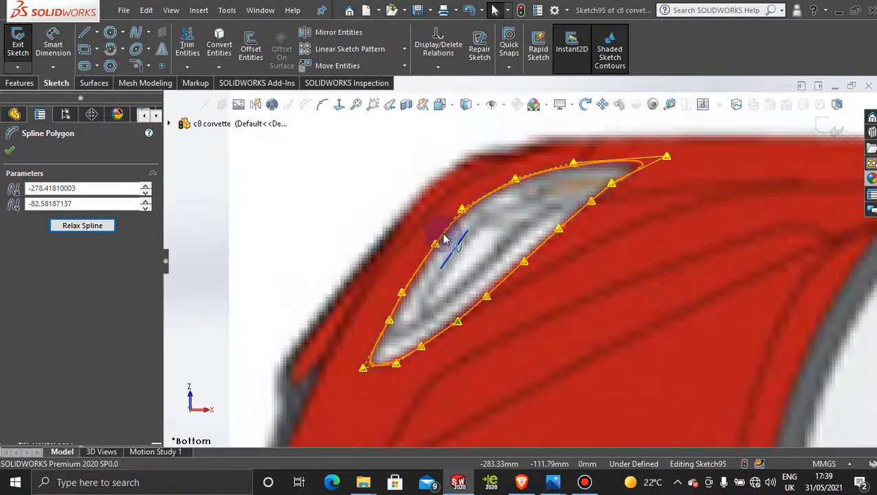
{"action": "left_click", "coordinate": [435, 247]}
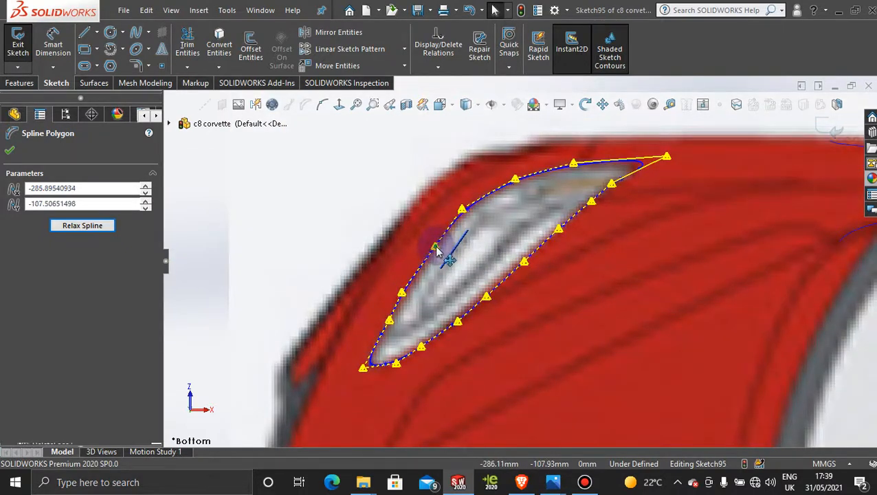
{"action": "left_click", "coordinate": [404, 293]}
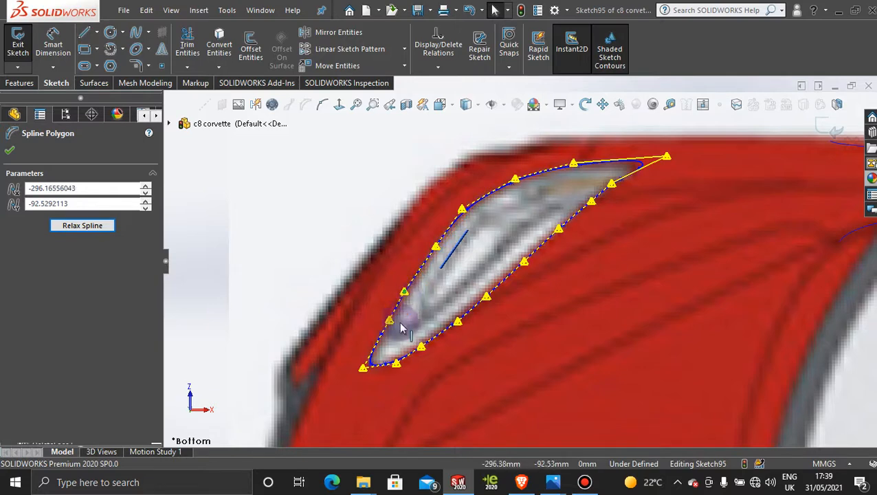
{"action": "left_click", "coordinate": [388, 322]}
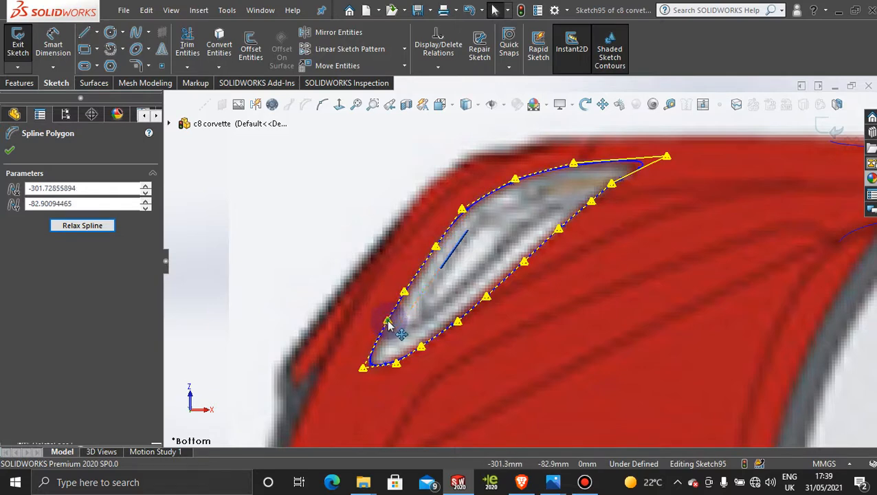
{"action": "left_click", "coordinate": [433, 249]}
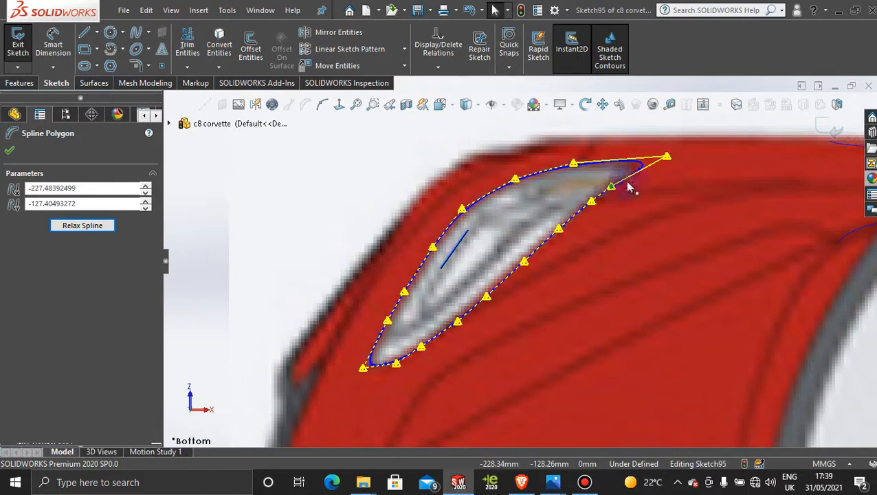
Refine the headlight's rear tip and the adjoining inner-edge control points to follow the picture.
{"action": "left_click", "coordinate": [667, 158]}
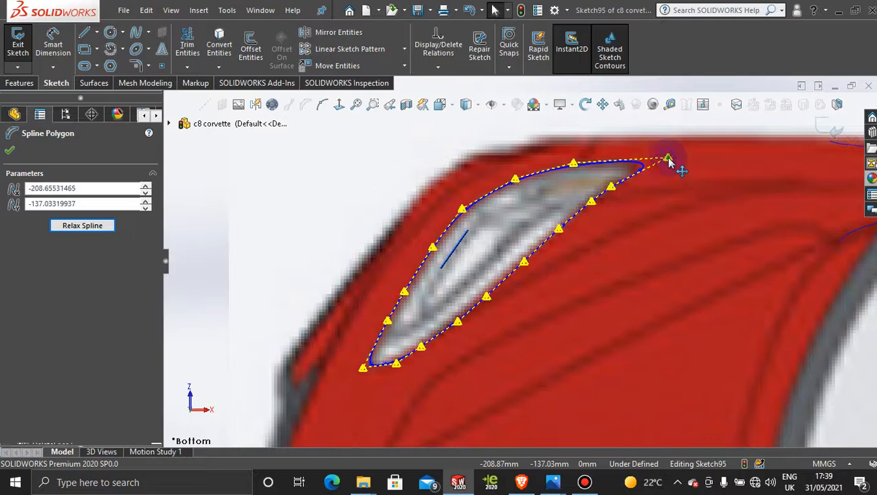
{"action": "left_click", "coordinate": [611, 185]}
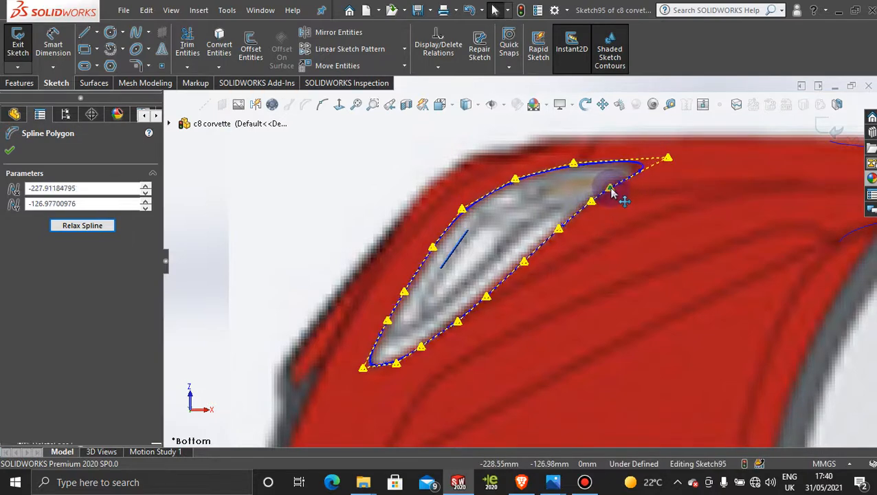
{"action": "left_click_drag", "start_coordinate": [664, 163], "coordinate": [670, 166]}
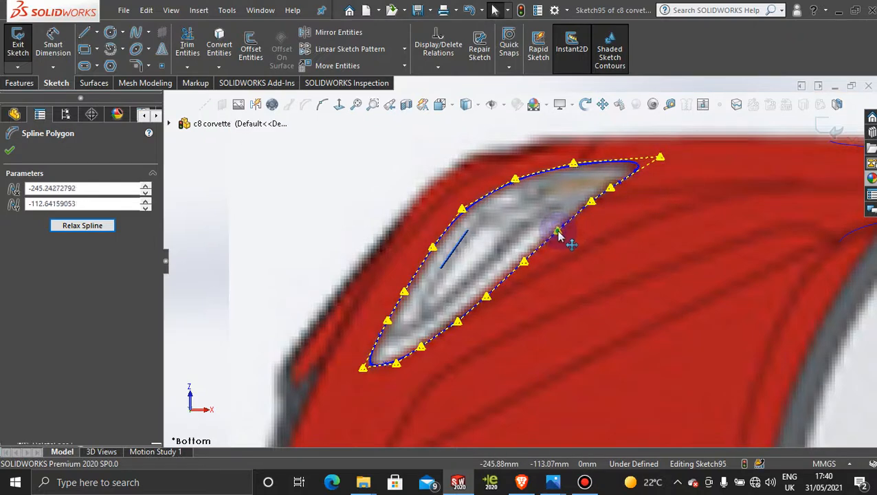
{"action": "left_click_drag", "start_coordinate": [557, 232], "coordinate": [617, 191]}
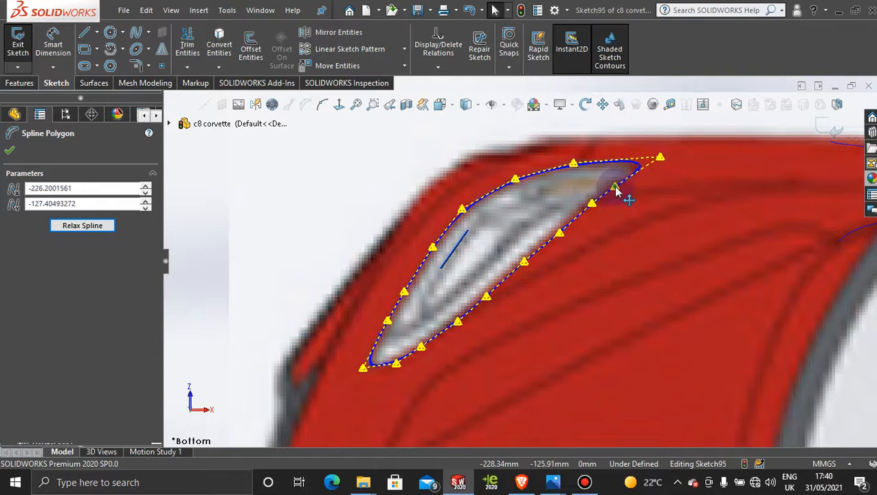
Adjust the control points along the headlight's inner edge and at its front tip to follow the picture.
{"action": "left_click", "coordinate": [560, 235]}
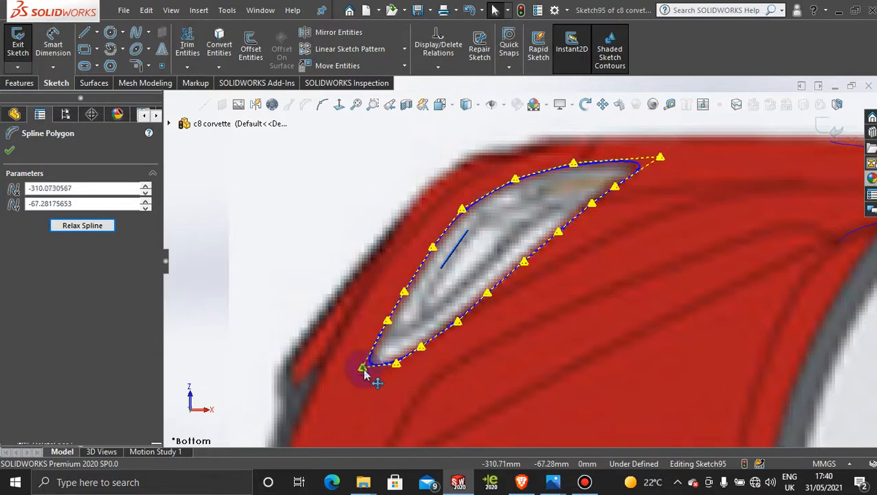
{"action": "left_click_drag", "start_coordinate": [364, 372], "coordinate": [426, 353]}
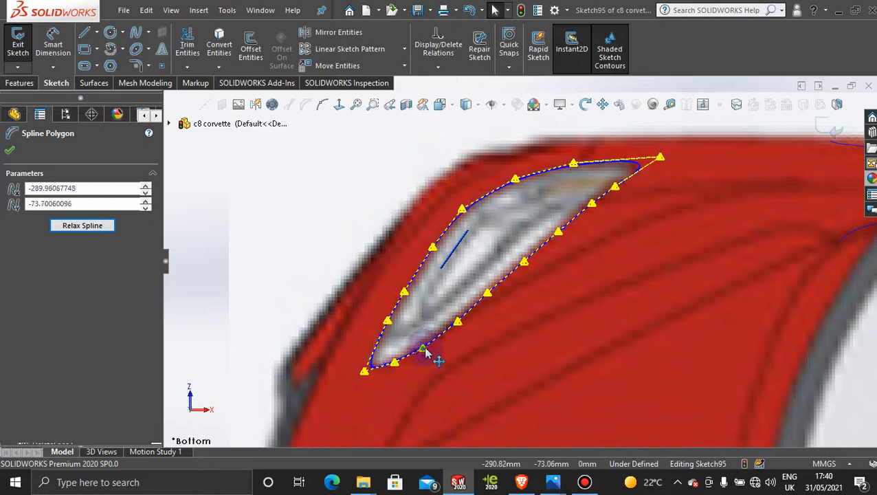
{"action": "left_click_drag", "start_coordinate": [490, 293], "coordinate": [494, 293]}
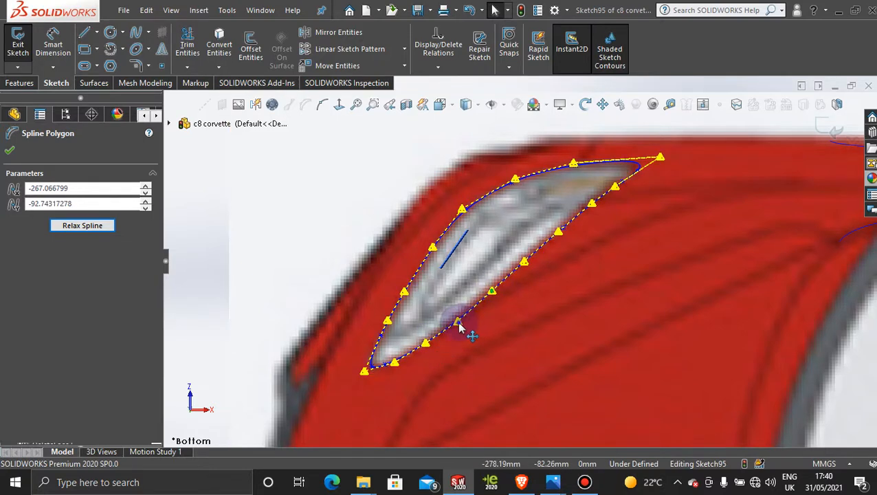
{"action": "left_click_drag", "start_coordinate": [459, 323], "coordinate": [458, 320]}
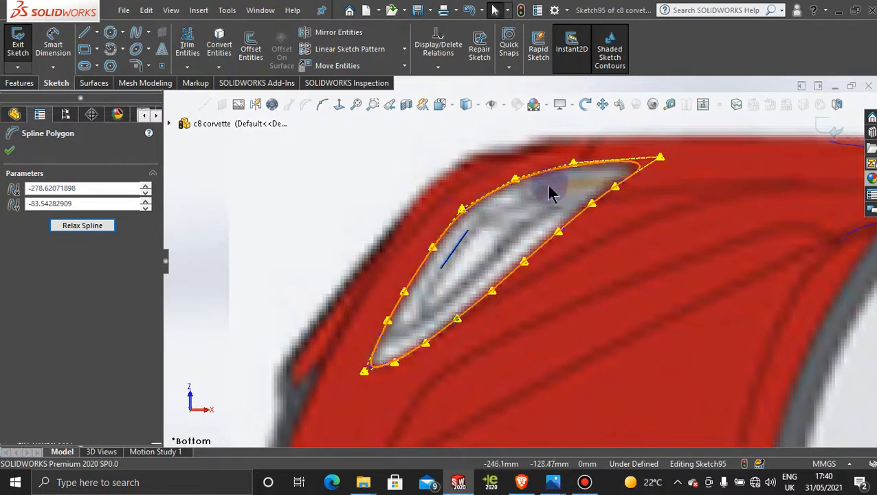
Nudge the control point midway along the headlight's outer edge outwards and exit the sketch.
{"action": "left_click", "coordinate": [406, 285]}
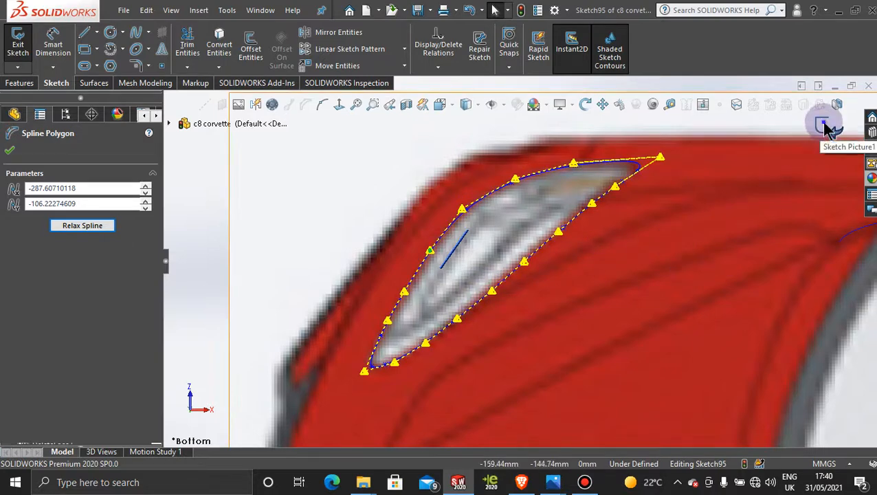
{"action": "left_click", "coordinate": [822, 123]}
{"action": "left_click", "coordinate": [825, 127]}
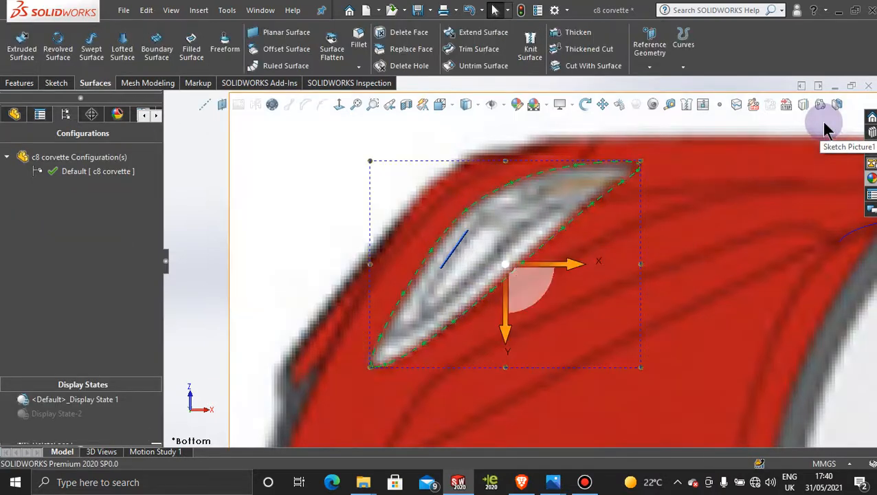
Reopen the headlight sketch and draw a short horizontal centerline ahead of the car's nose, in line with the car's lengthwise mid-plane.
{"action": "scroll", "coordinate": [734, 292], "scroll_direction": "up", "scroll_amount": 5}
{"action": "scroll", "coordinate": [734, 296], "scroll_direction": "up", "scroll_amount": 3}
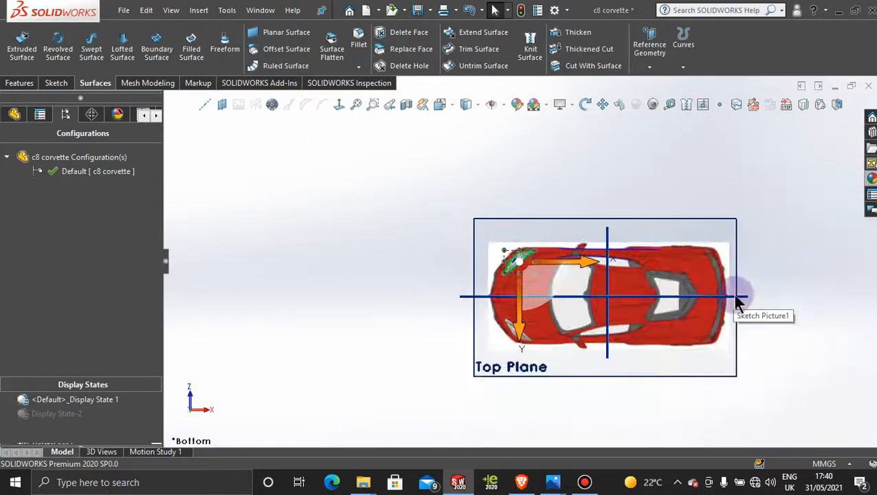
{"action": "scroll", "coordinate": [653, 282], "scroll_direction": "down", "scroll_amount": 2}
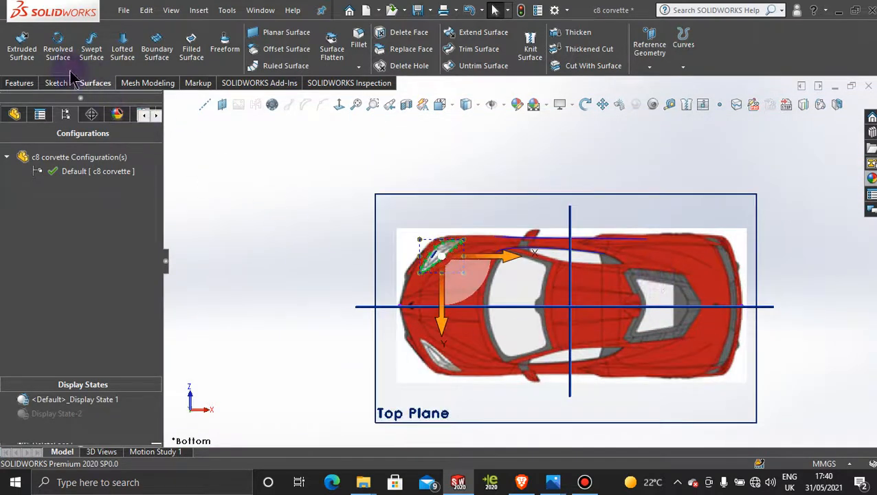
{"action": "left_click", "coordinate": [52, 83]}
{"action": "left_click", "coordinate": [97, 32]}
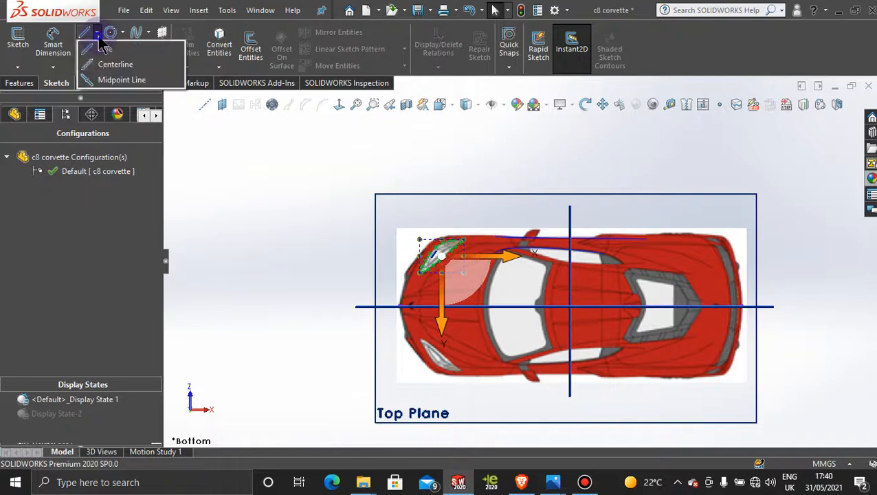
{"action": "left_click", "coordinate": [117, 65]}
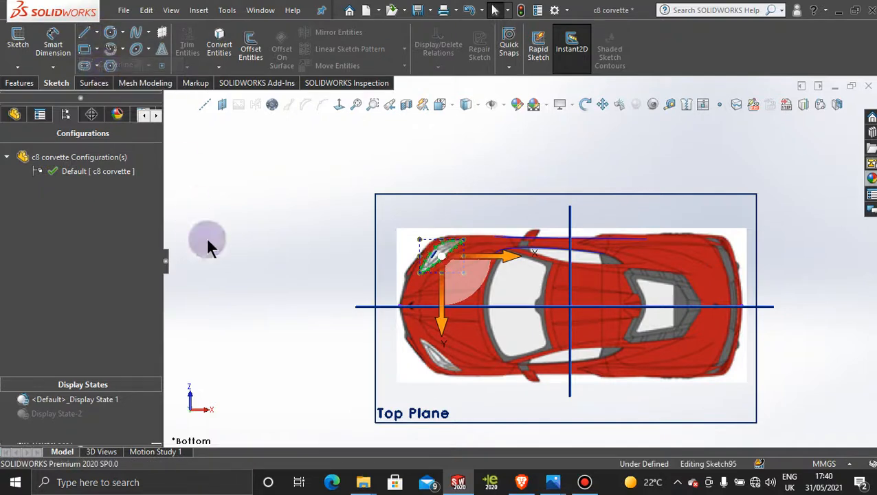
{"action": "left_click", "coordinate": [339, 306]}
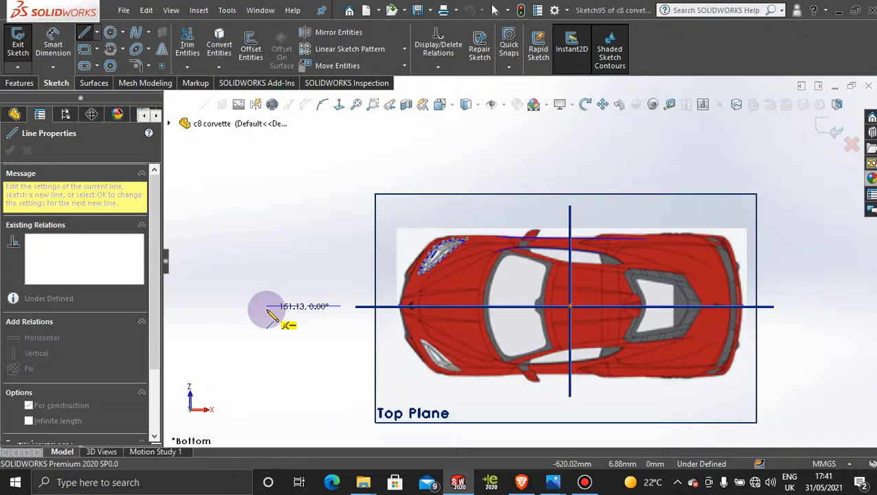
{"action": "key", "text": "Escape"}
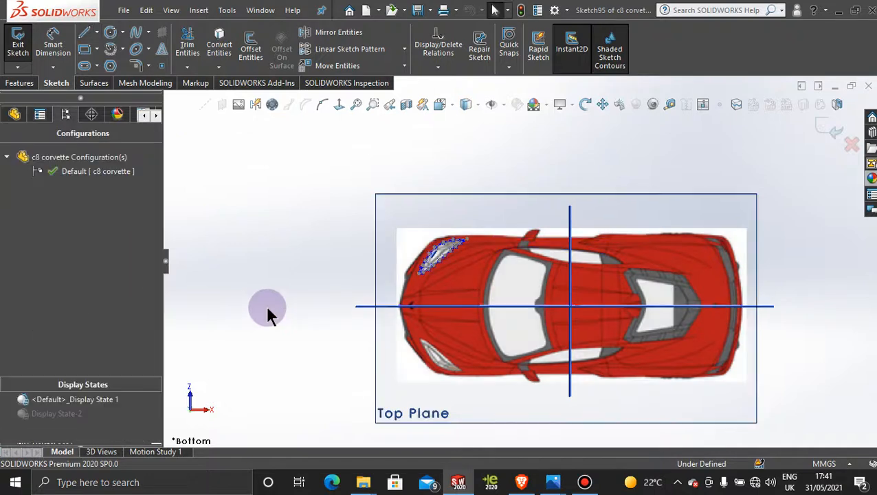
{"action": "left_click", "coordinate": [97, 32]}
{"action": "left_click", "coordinate": [117, 61]}
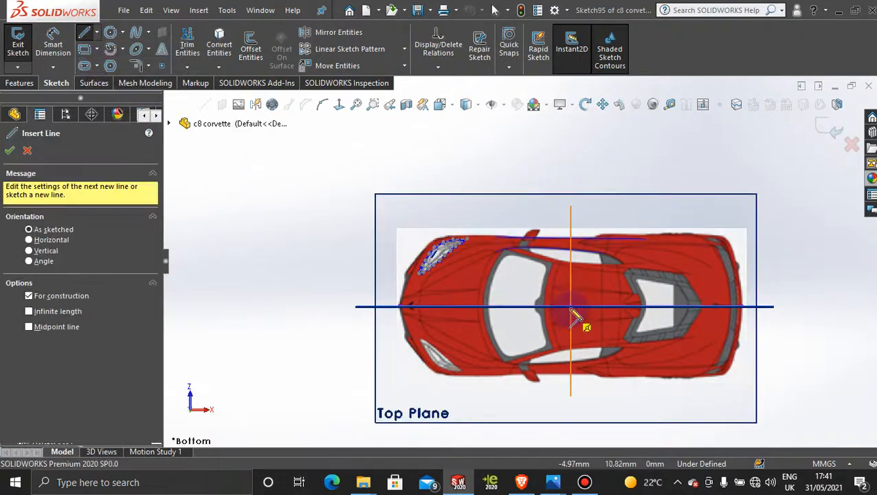
{"action": "left_click", "coordinate": [314, 307]}
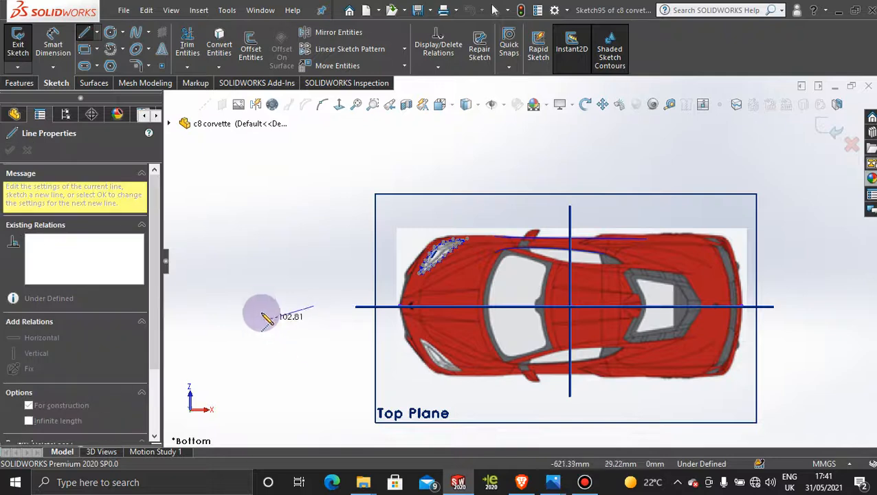
{"action": "left_click", "coordinate": [259, 306]}
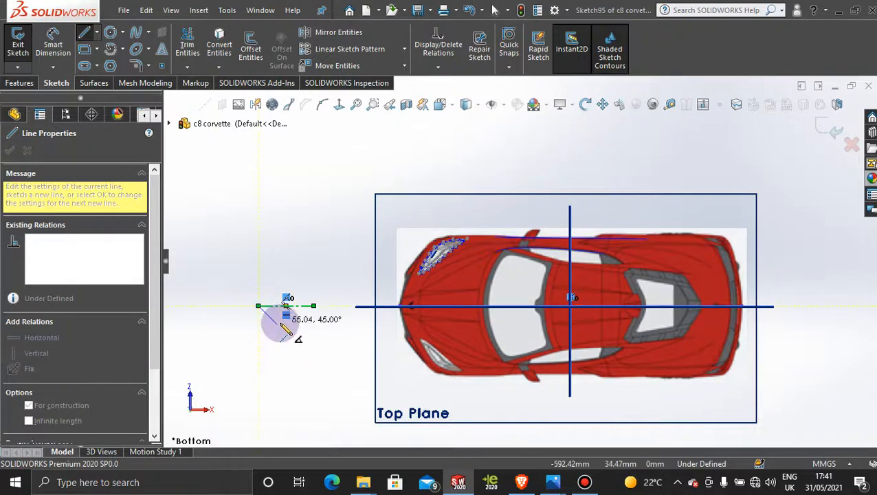
{"action": "key", "text": "Escape"}
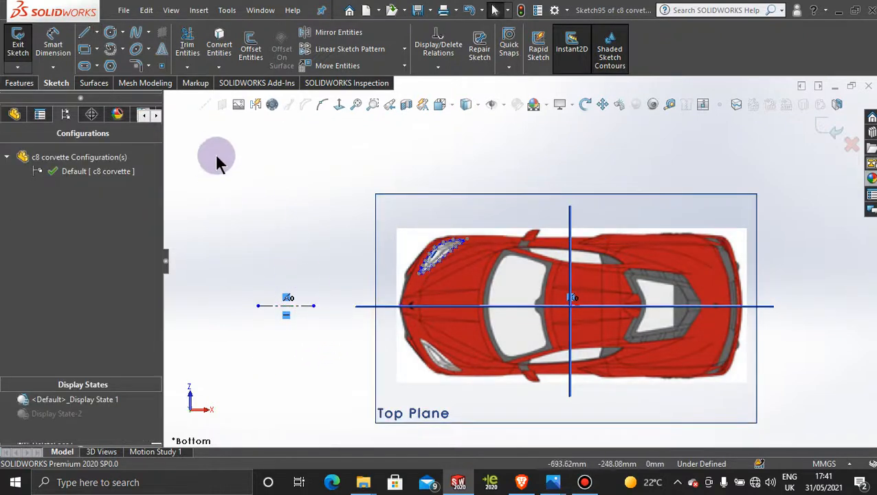
Mirror the headlight spline about the short horizontal centerline, keeping the original, to outline the opposite headlight.
{"action": "left_click", "coordinate": [359, 36]}
{"action": "left_click_drag", "start_coordinate": [320, 165], "coordinate": [497, 289]}
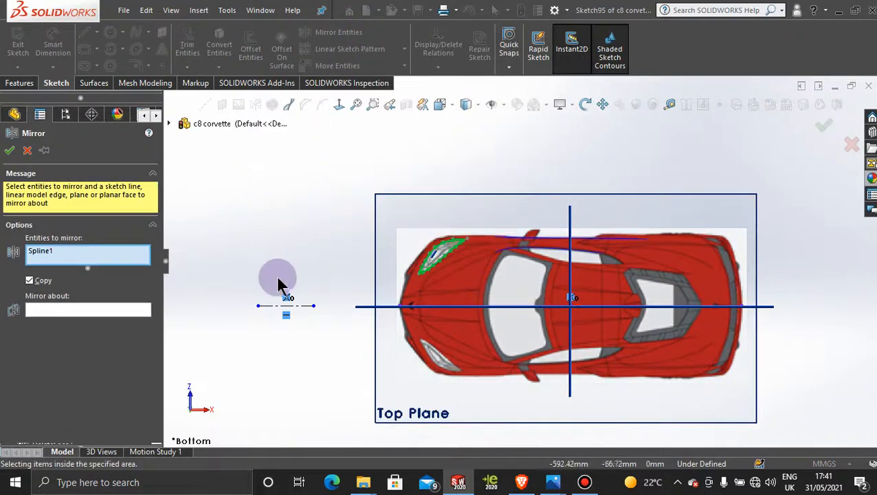
{"action": "left_click", "coordinate": [117, 310]}
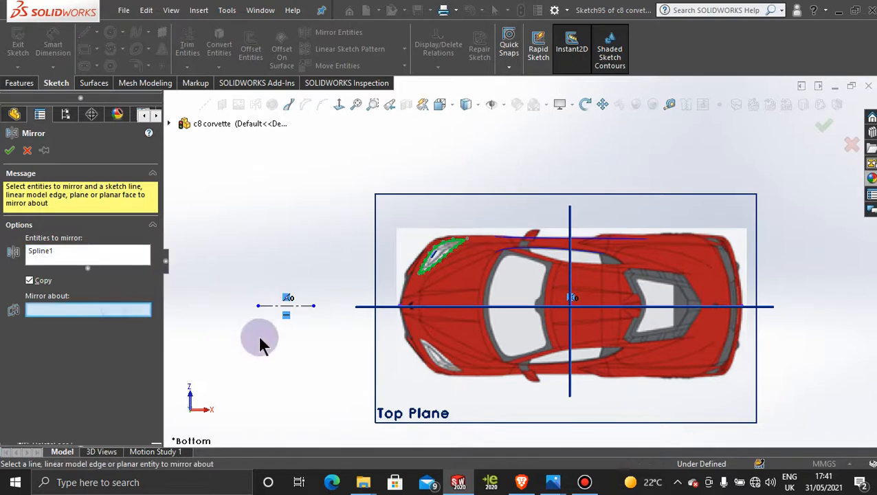
{"action": "left_click", "coordinate": [272, 312]}
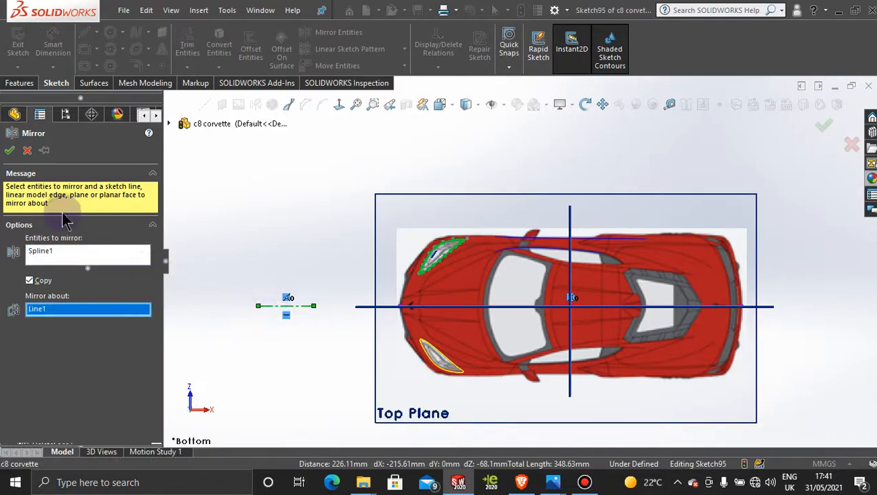
{"action": "scroll", "coordinate": [471, 364], "scroll_direction": "down", "scroll_amount": 8}
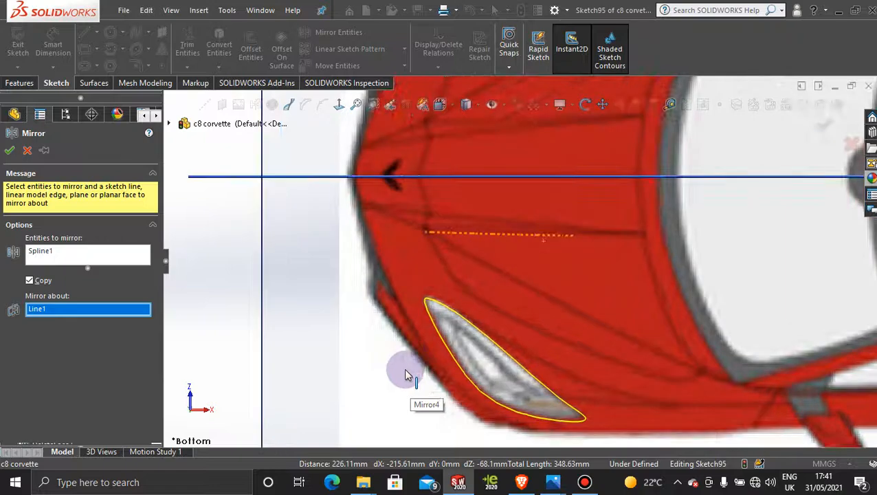
{"action": "left_click", "coordinate": [10, 149]}
{"action": "scroll", "coordinate": [365, 329], "scroll_direction": "up", "scroll_amount": 5}
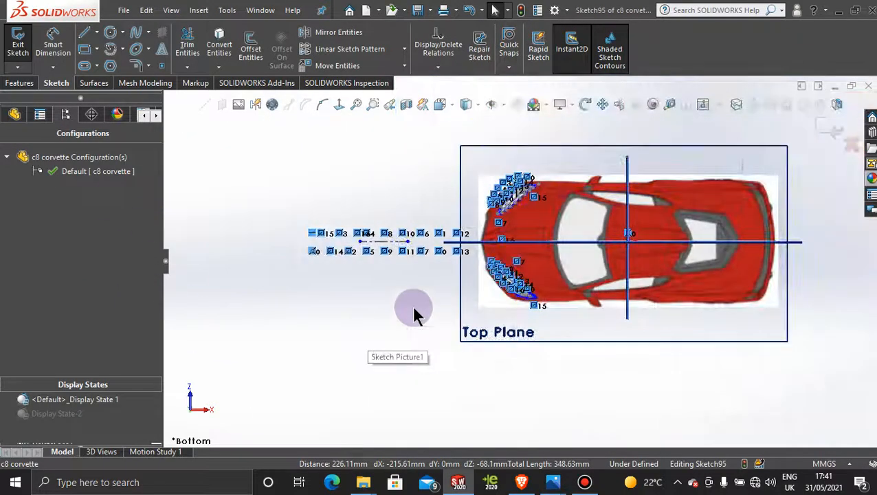
Try to trim away the centerline ahead of the car's nose.
{"action": "left_click", "coordinate": [187, 45]}
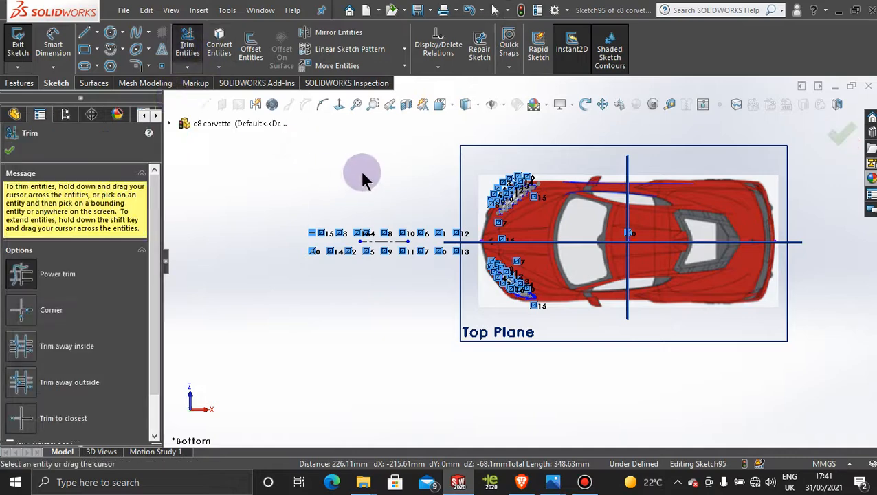
{"action": "left_click_drag", "start_coordinate": [379, 178], "coordinate": [383, 270]}
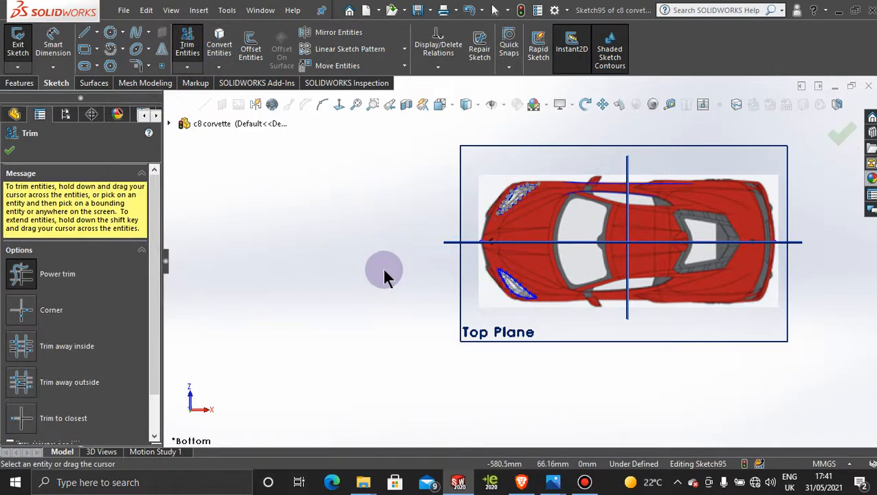
{"action": "key", "text": "Escape"}
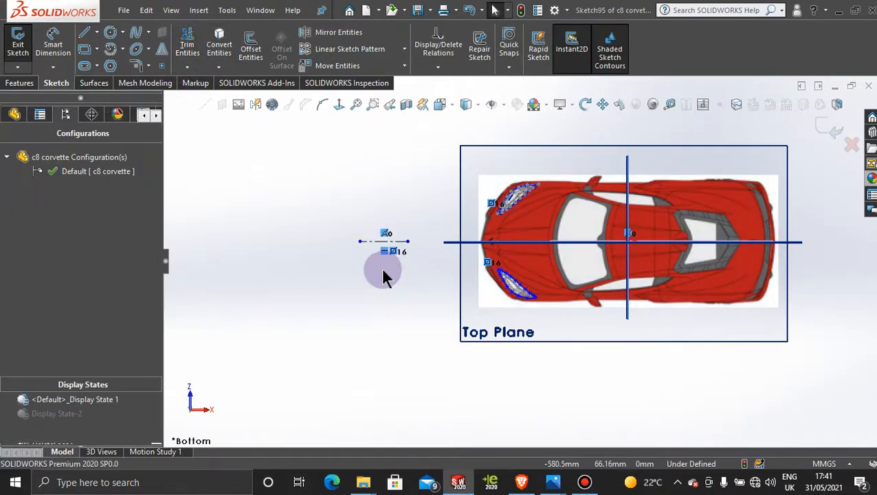
Exit the headlight sketch and activate Display State-2.
{"action": "left_click", "coordinate": [820, 123]}
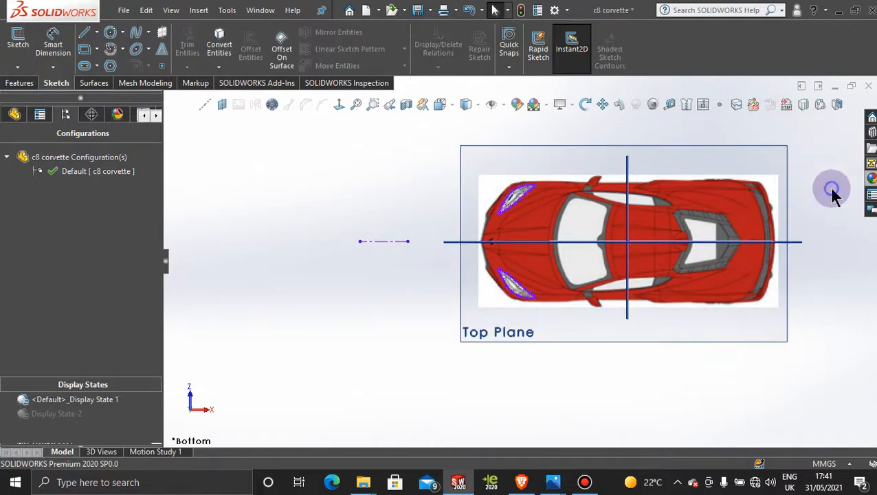
{"action": "left_click", "coordinate": [52, 414]}
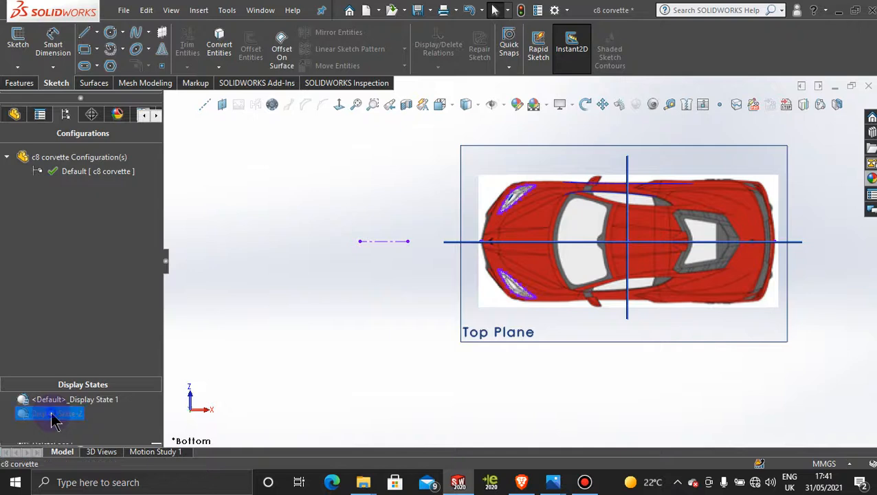
{"action": "double_click", "coordinate": [55, 416]}
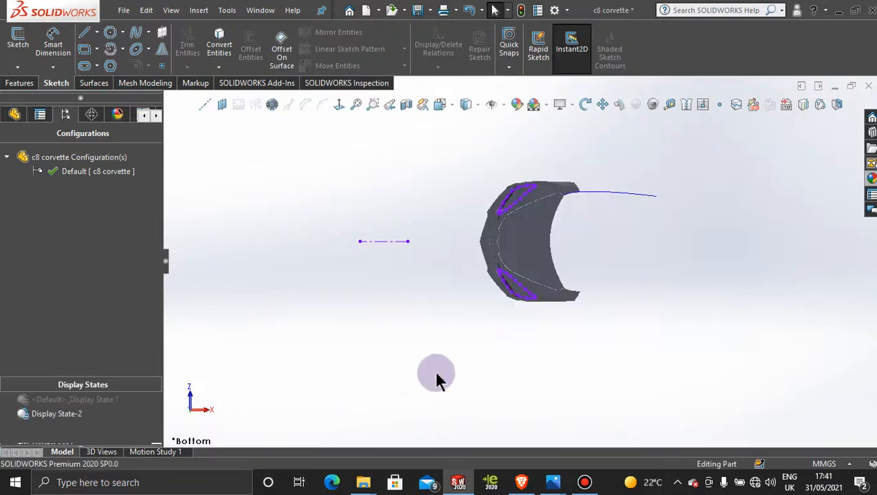
Set up a projection Split Line using the headlight sketch and select the four body faces around the car's left headlight area.
{"action": "middle_click_drag", "start_coordinate": [437, 376], "coordinate": [459, 419]}
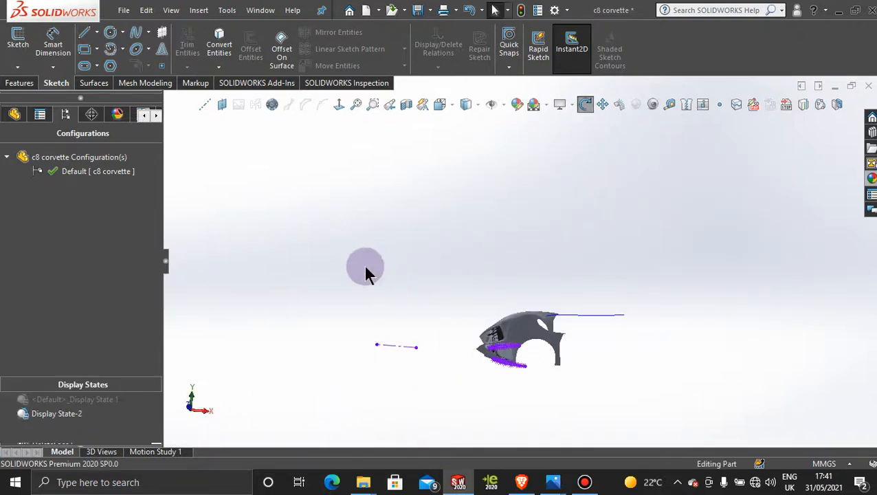
{"action": "middle_click_drag", "start_coordinate": [366, 272], "coordinate": [528, 348]}
{"action": "scroll", "coordinate": [543, 357], "scroll_direction": "down", "scroll_amount": 5}
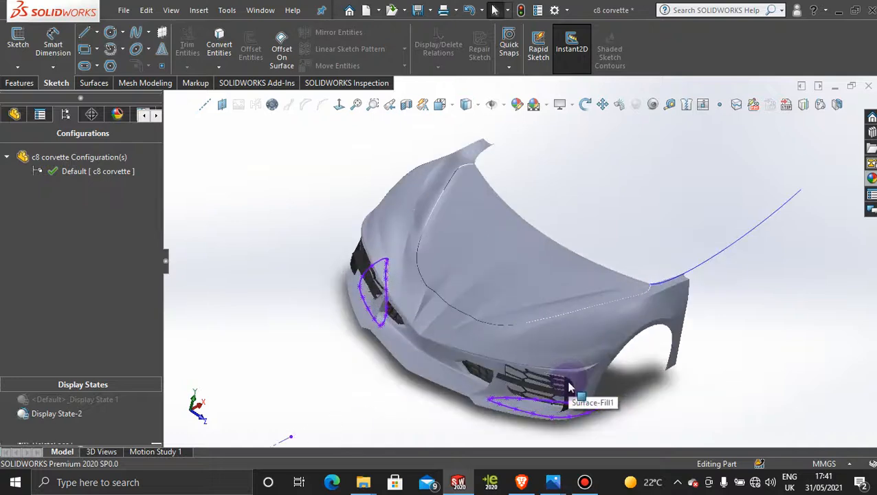
{"action": "middle_click_drag", "start_coordinate": [569, 388], "coordinate": [558, 363]}
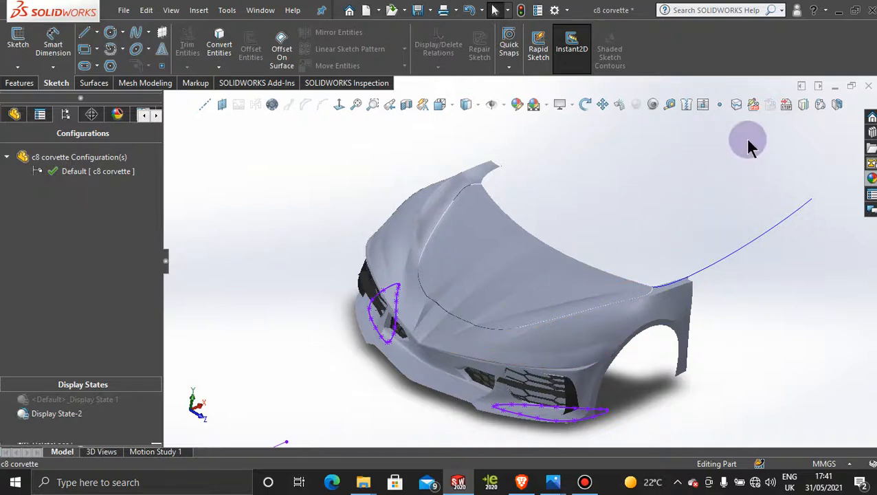
{"action": "left_click", "coordinate": [735, 106]}
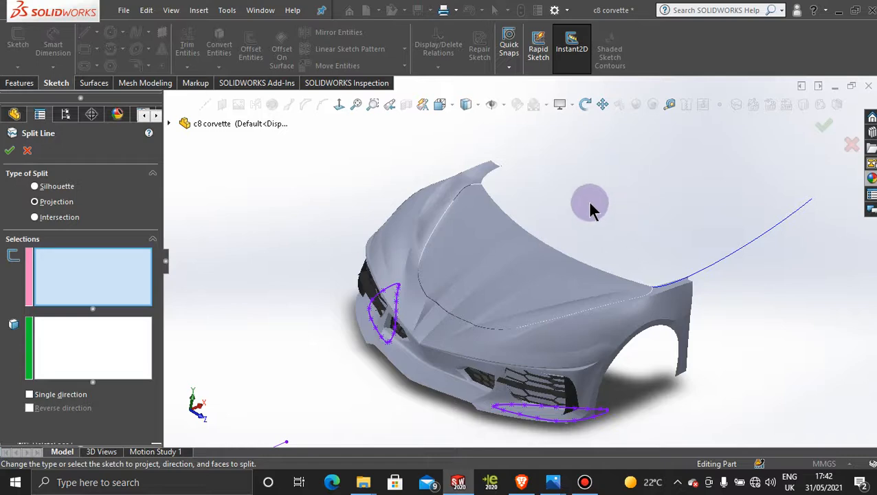
{"action": "left_click", "coordinate": [571, 411]}
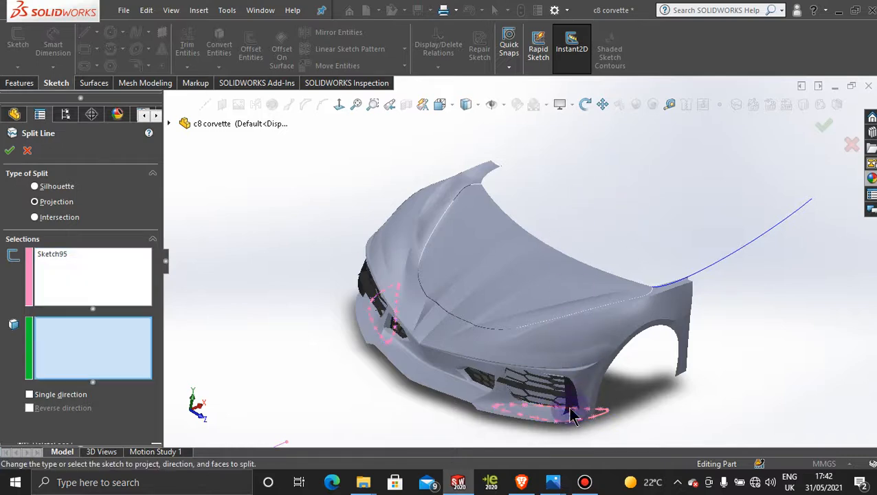
{"action": "left_click", "coordinate": [585, 347]}
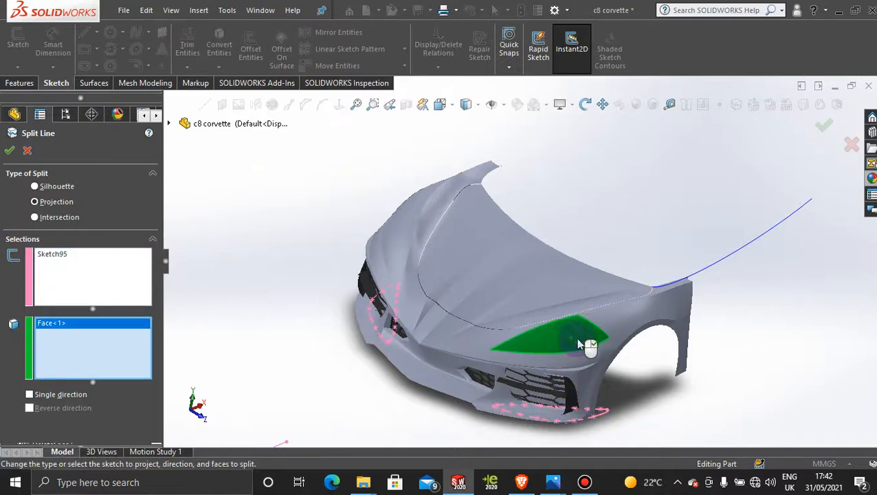
{"action": "left_click", "coordinate": [619, 334]}
{"action": "left_click", "coordinate": [500, 356]}
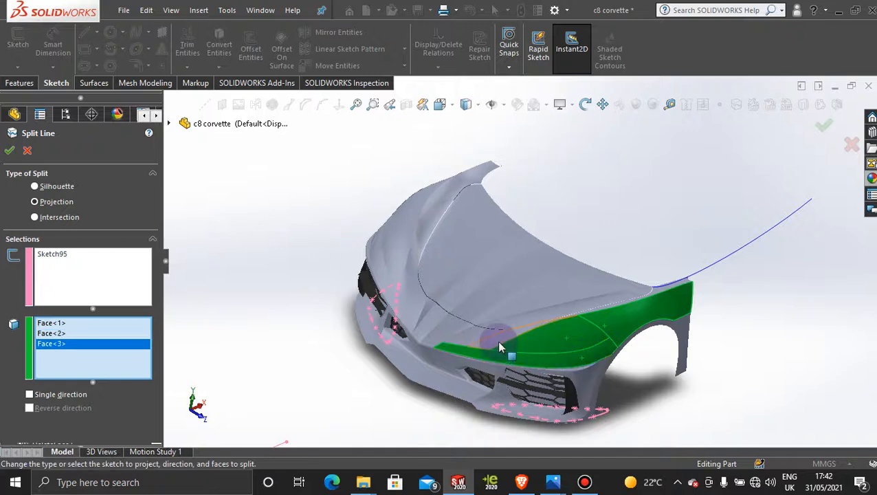
{"action": "left_click", "coordinate": [499, 346]}
Add the matching body faces around the car's right headlight area and create the split line.
{"action": "left_click", "coordinate": [395, 260]}
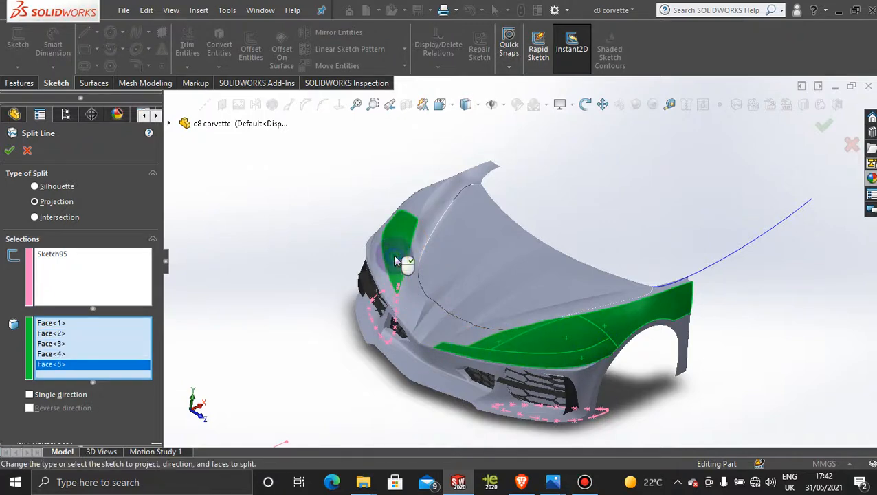
{"action": "left_click", "coordinate": [393, 274]}
{"action": "left_click", "coordinate": [416, 200]}
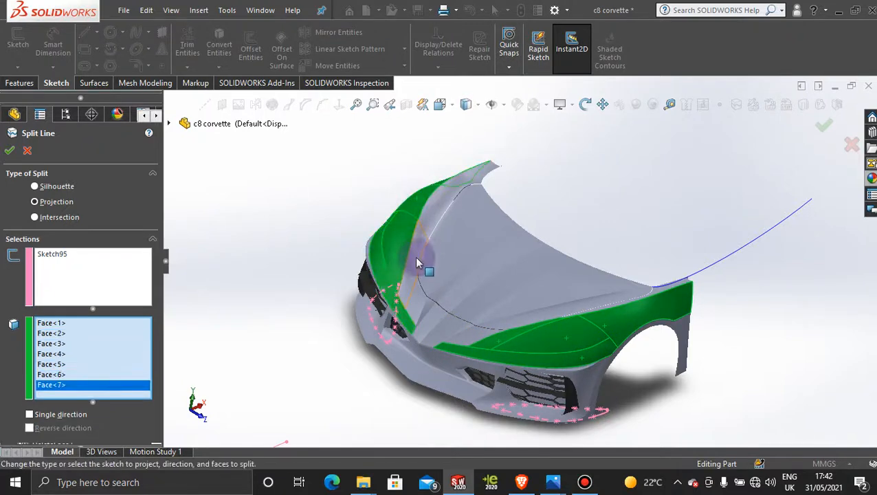
{"action": "left_click", "coordinate": [415, 219]}
{"action": "left_click", "coordinate": [410, 218]}
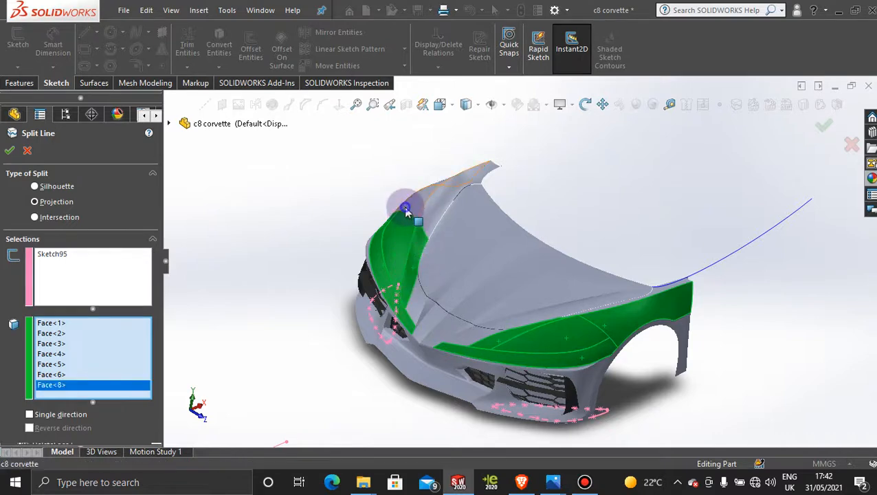
{"action": "left_click", "coordinate": [404, 206]}
{"action": "middle_click_drag", "start_coordinate": [396, 261], "coordinate": [406, 289]}
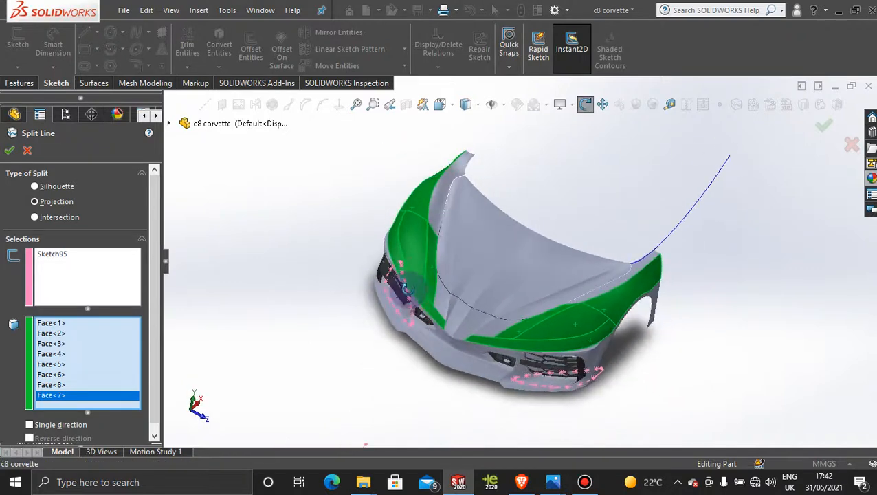
{"action": "left_click", "coordinate": [9, 151]}
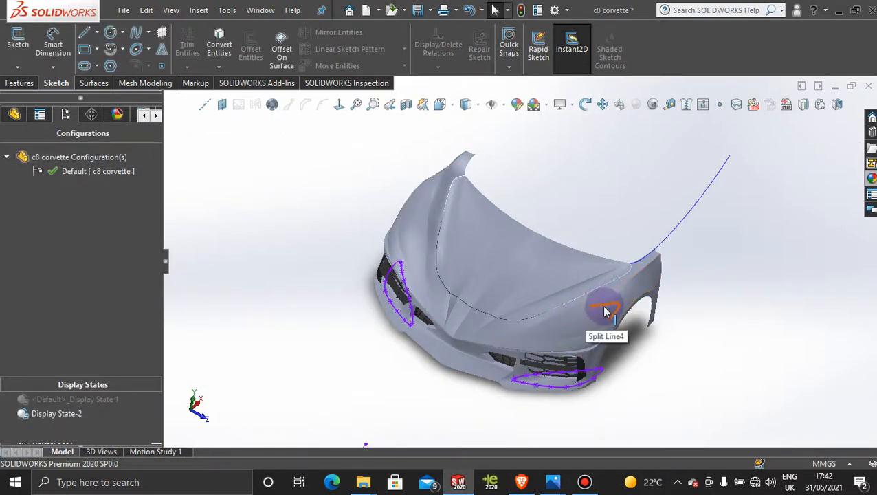
Start Delete Face with the Delete option and select the left headlight's split faces, including the thin sliver along its lower edge.
{"action": "scroll", "coordinate": [605, 311], "scroll_direction": "down", "scroll_amount": 5}
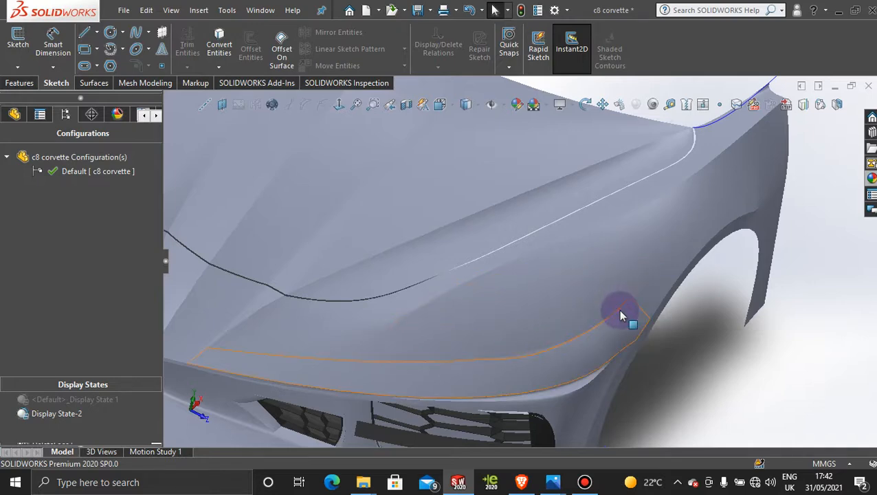
{"action": "middle_click_drag", "start_coordinate": [732, 335], "coordinate": [789, 209]}
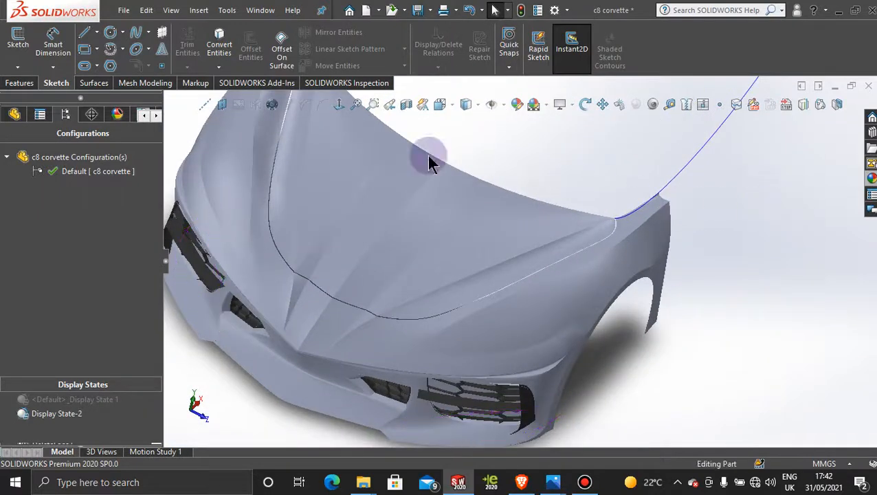
{"action": "left_click", "coordinate": [94, 82]}
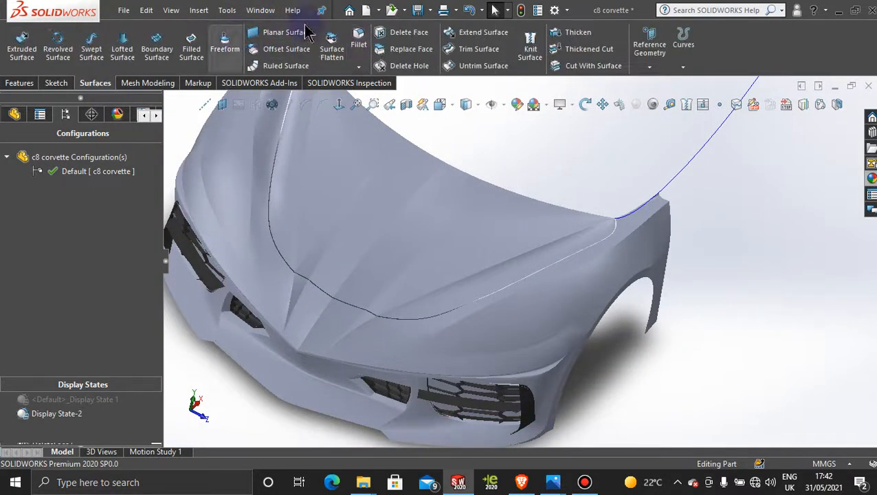
{"action": "left_click", "coordinate": [386, 33]}
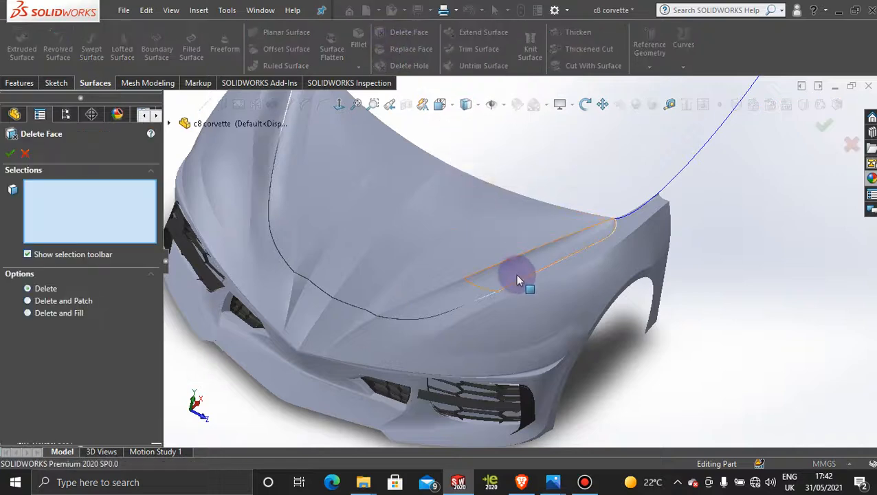
{"action": "left_click", "coordinate": [544, 323]}
{"action": "left_click", "coordinate": [571, 306]}
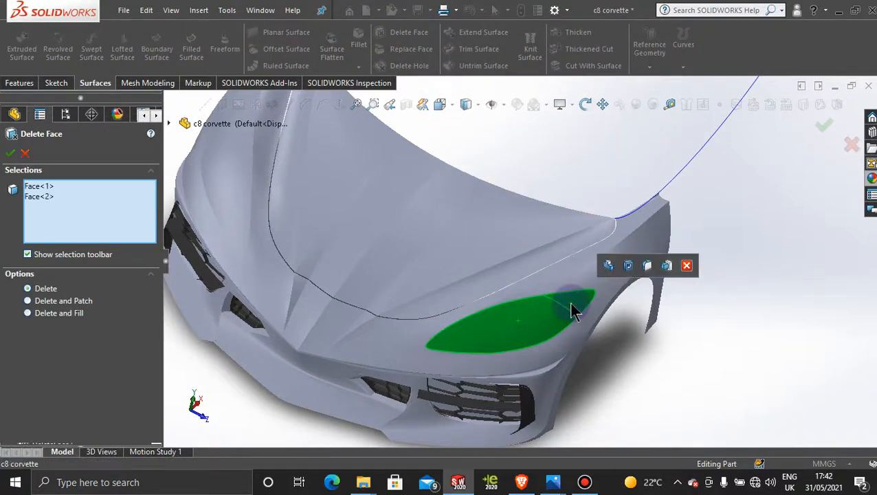
{"action": "scroll", "coordinate": [572, 306], "scroll_direction": "down", "scroll_amount": 3}
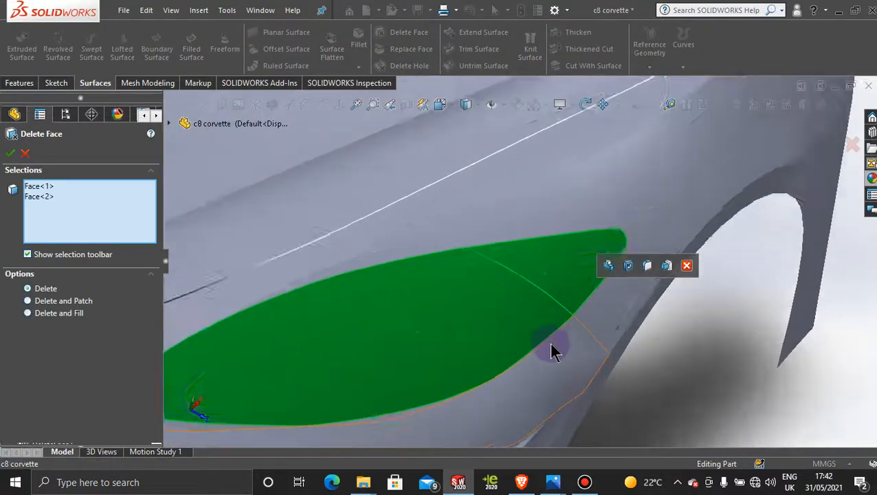
{"action": "scroll", "coordinate": [546, 347], "scroll_direction": "down", "scroll_amount": 3}
{"action": "left_click", "coordinate": [514, 321]}
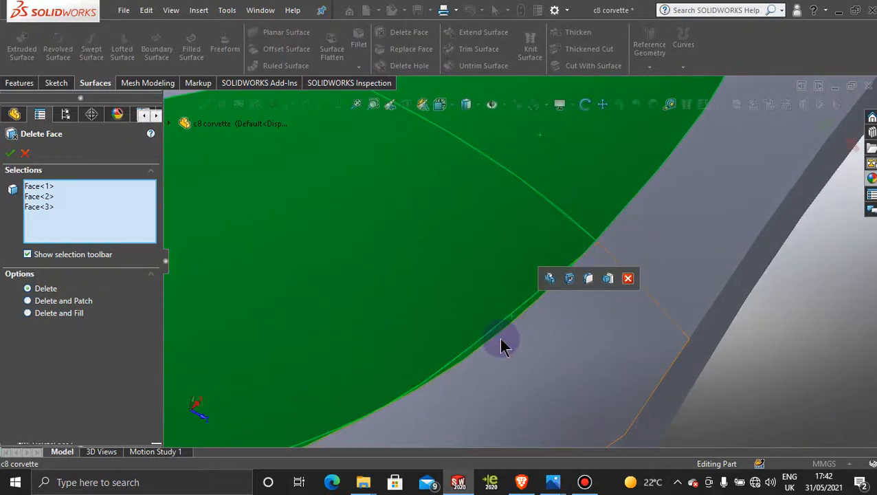
{"action": "scroll", "coordinate": [499, 338], "scroll_direction": "up", "scroll_amount": 5}
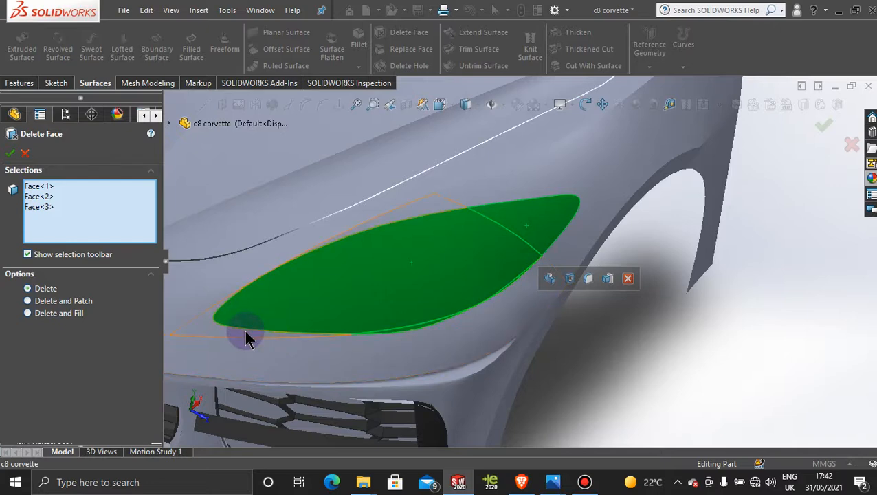
Add the right headlight's split faces, including the thin sliver along its outer edge, and delete all six selected faces.
{"action": "scroll", "coordinate": [441, 292], "scroll_direction": "down", "scroll_amount": 1}
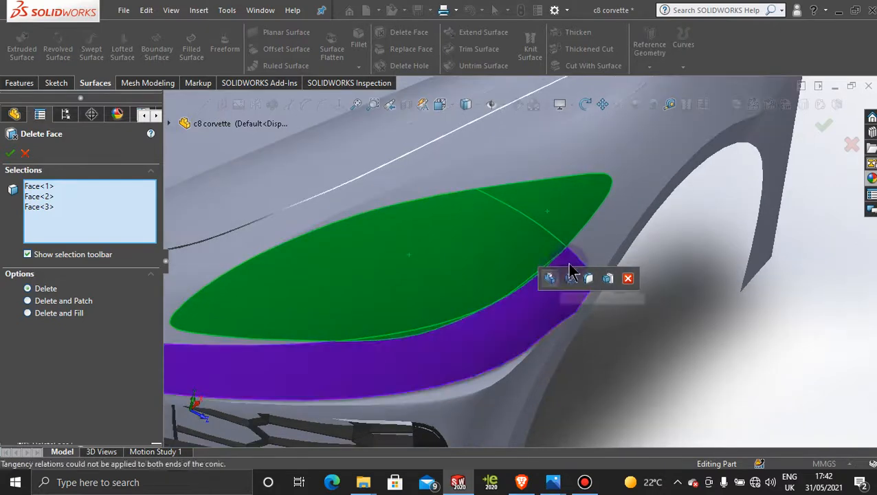
{"action": "scroll", "coordinate": [396, 273], "scroll_direction": "up", "scroll_amount": 3}
{"action": "scroll", "coordinate": [397, 272], "scroll_direction": "up", "scroll_amount": 5}
{"action": "scroll", "coordinate": [289, 189], "scroll_direction": "down", "scroll_amount": 6}
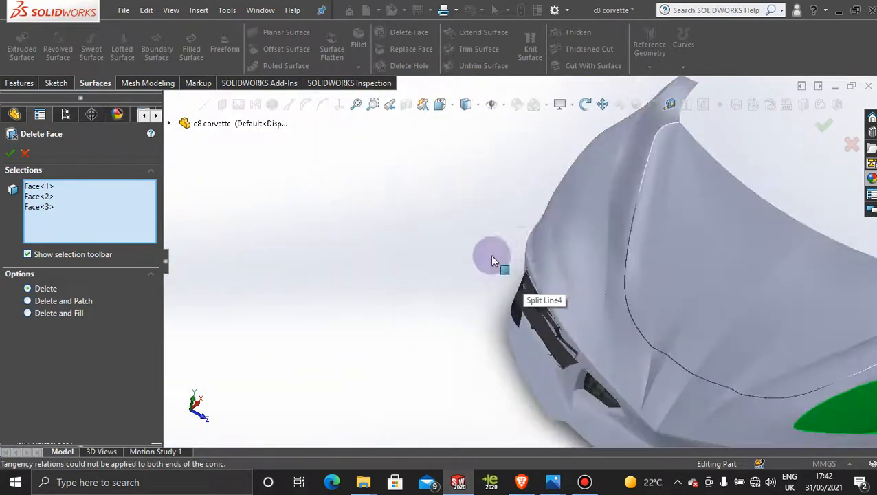
{"action": "middle_click_drag", "start_coordinate": [525, 249], "coordinate": [583, 239]}
{"action": "left_click", "coordinate": [591, 196]}
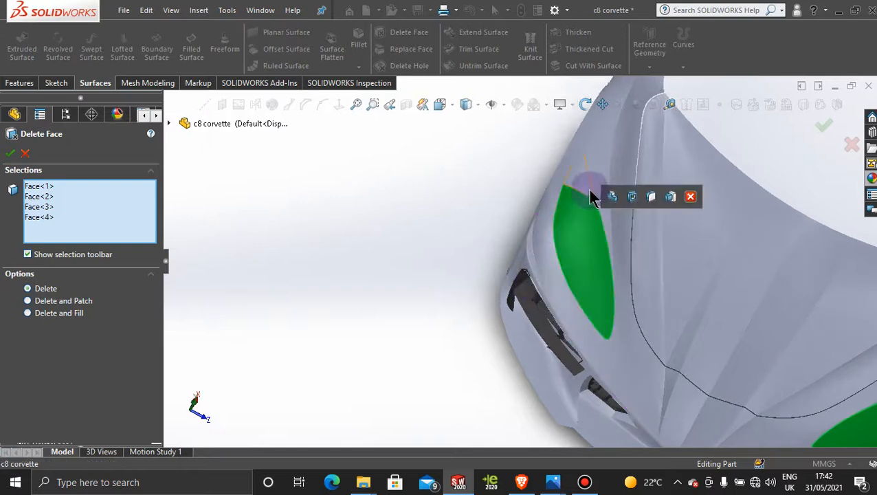
{"action": "left_click", "coordinate": [565, 210]}
{"action": "scroll", "coordinate": [558, 294], "scroll_direction": "down", "scroll_amount": 4}
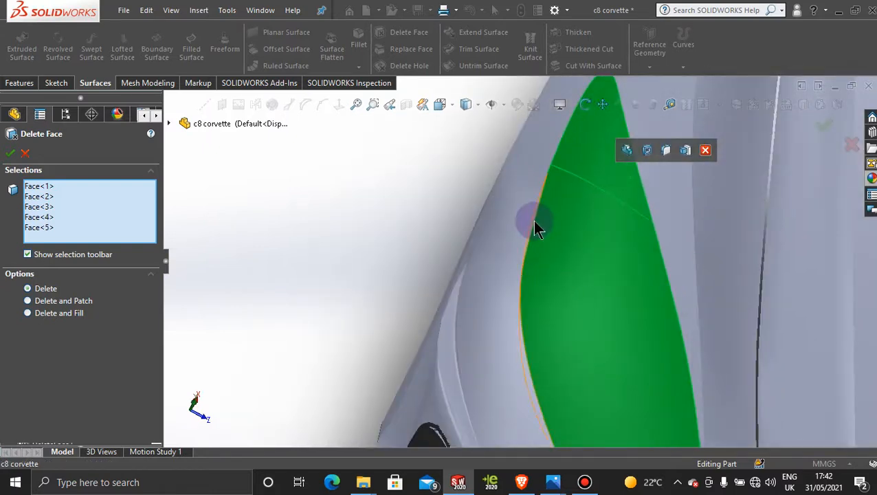
{"action": "left_click", "coordinate": [534, 222]}
{"action": "middle_click_drag", "start_coordinate": [548, 309], "coordinate": [568, 358]}
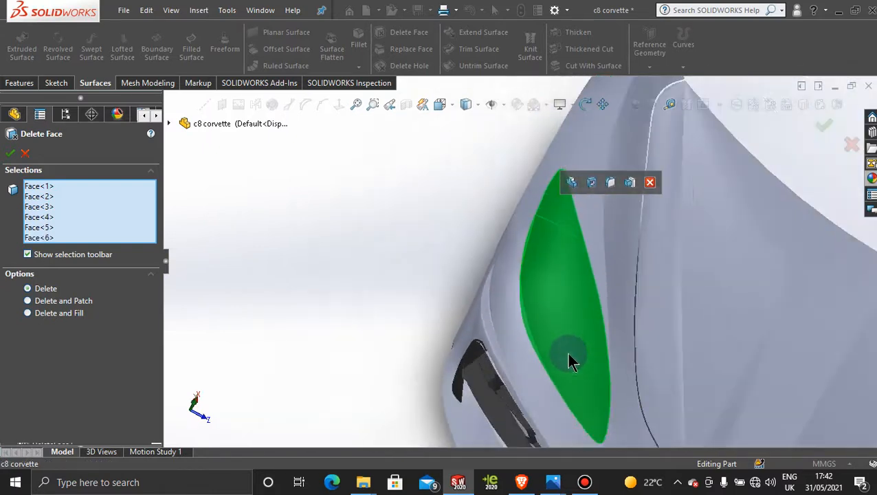
{"action": "scroll", "coordinate": [566, 352], "scroll_direction": "up", "scroll_amount": 5}
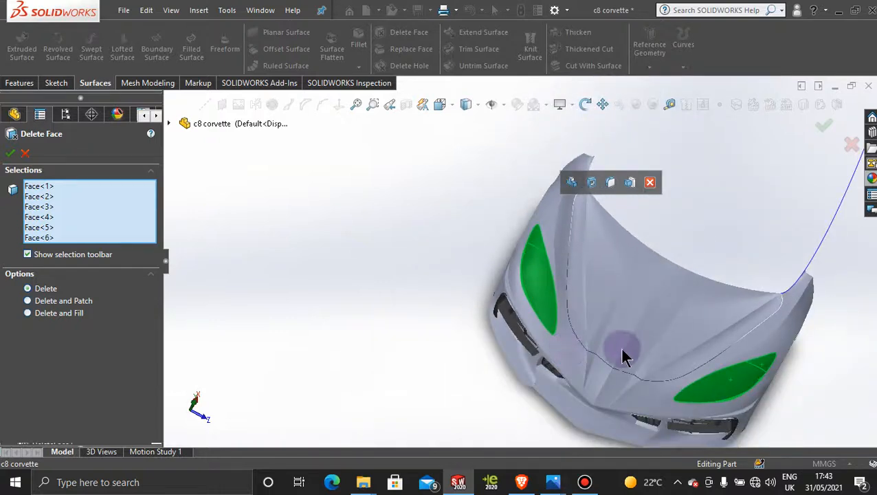
{"action": "left_click", "coordinate": [10, 153]}
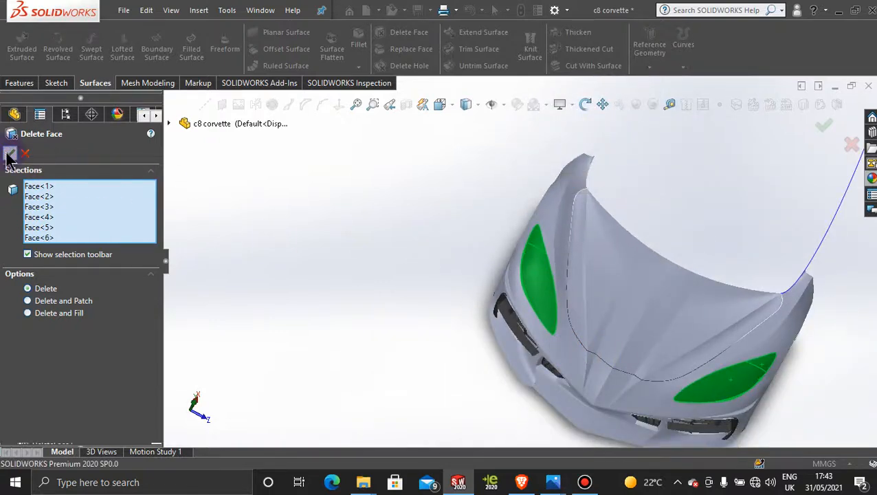
Inspect both headlight openings and the split body faces bordering them from several angles.
{"action": "middle_click_drag", "start_coordinate": [441, 252], "coordinate": [573, 307]}
{"action": "scroll", "coordinate": [495, 327], "scroll_direction": "down", "scroll_amount": 4}
{"action": "middle_click_drag", "start_coordinate": [460, 276], "coordinate": [466, 225]}
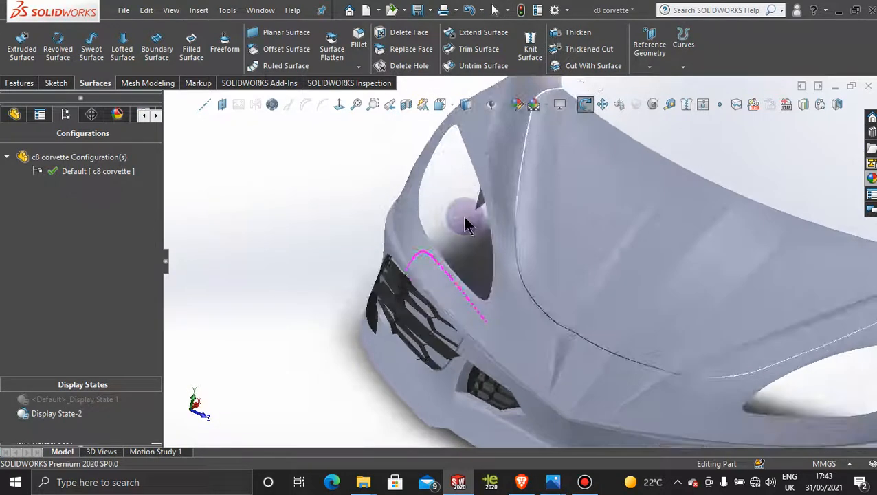
{"action": "scroll", "coordinate": [468, 233], "scroll_direction": "down", "scroll_amount": 4}
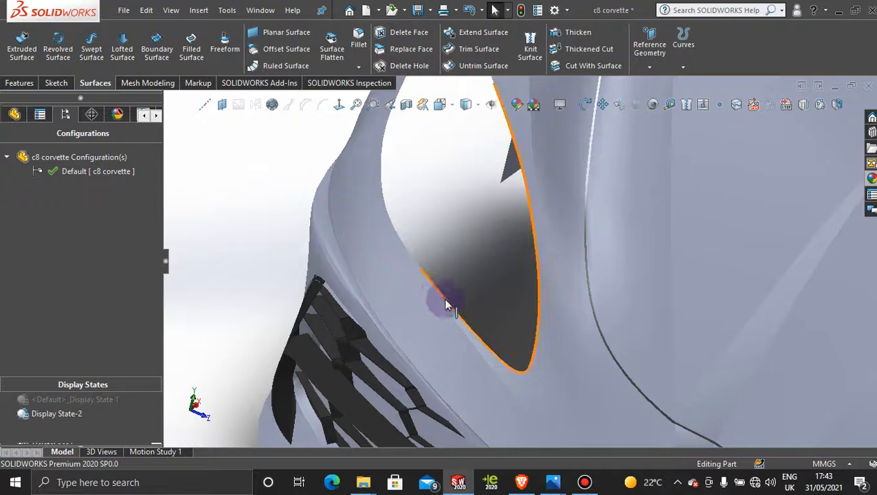
{"action": "left_click", "coordinate": [492, 362]}
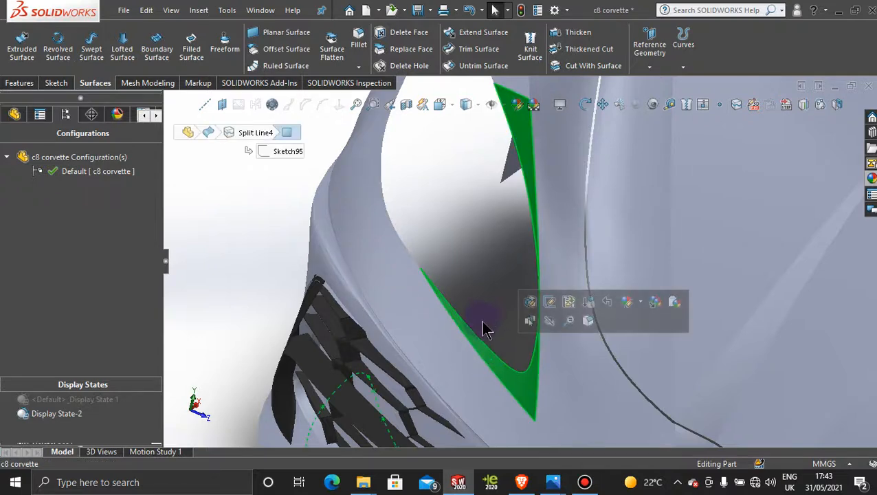
{"action": "scroll", "coordinate": [481, 322], "scroll_direction": "up", "scroll_amount": 5}
{"action": "scroll", "coordinate": [647, 345], "scroll_direction": "down", "scroll_amount": 5}
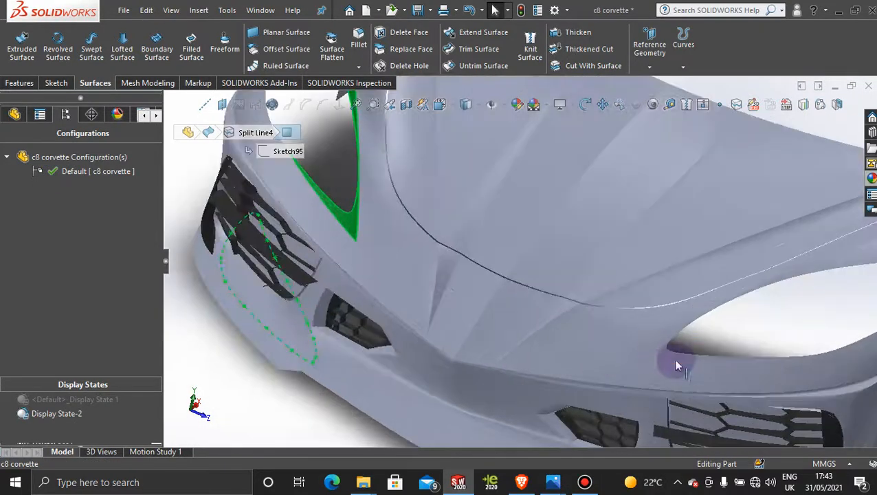
{"action": "left_click", "coordinate": [666, 356]}
{"action": "scroll", "coordinate": [501, 313], "scroll_direction": "up", "scroll_amount": 5}
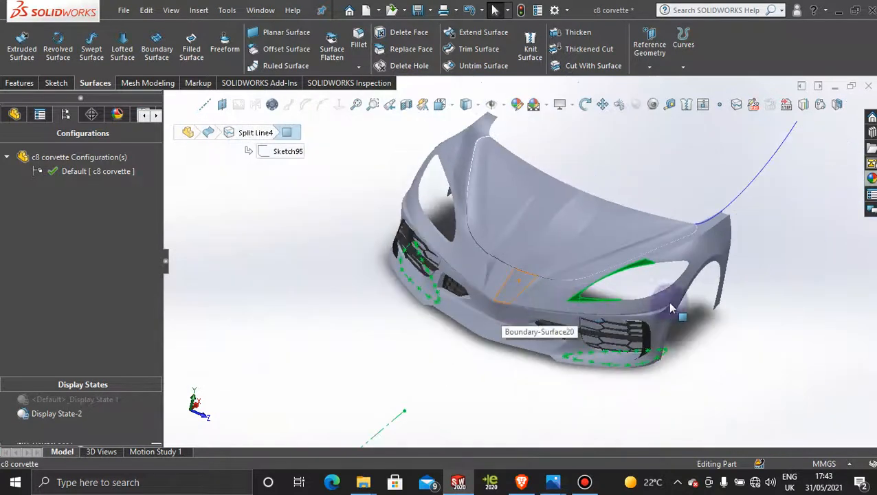
{"action": "left_click", "coordinate": [731, 326]}
{"action": "middle_click_drag", "start_coordinate": [707, 338], "coordinate": [666, 321]}
{"action": "scroll", "coordinate": [577, 266], "scroll_direction": "down", "scroll_amount": 3}
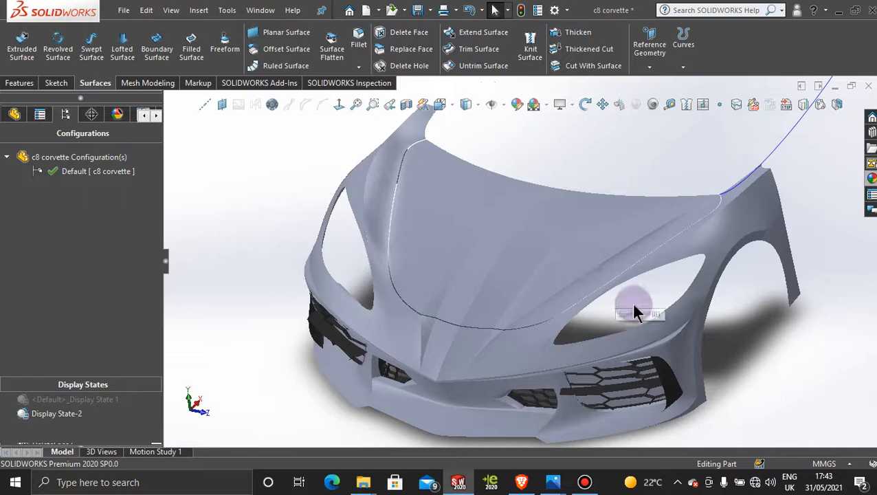
{"action": "mouse_move", "coordinate": [635, 291]}
{"action": "middle_mouse_down"}
{"action": "mouse_move", "coordinate": [626, 289]}
{"action": "mouse_move", "coordinate": [634, 301]}
{"action": "middle_mouse_up"}
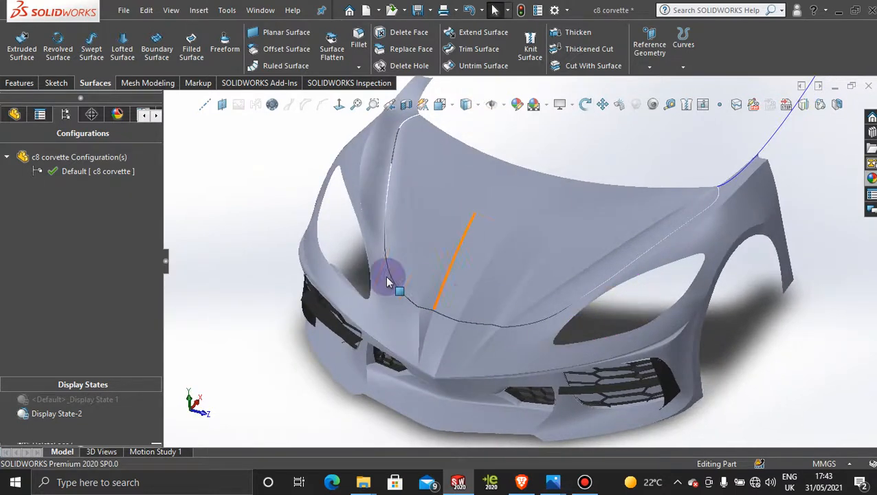
{"action": "middle_click_drag", "start_coordinate": [638, 313], "coordinate": [656, 307]}
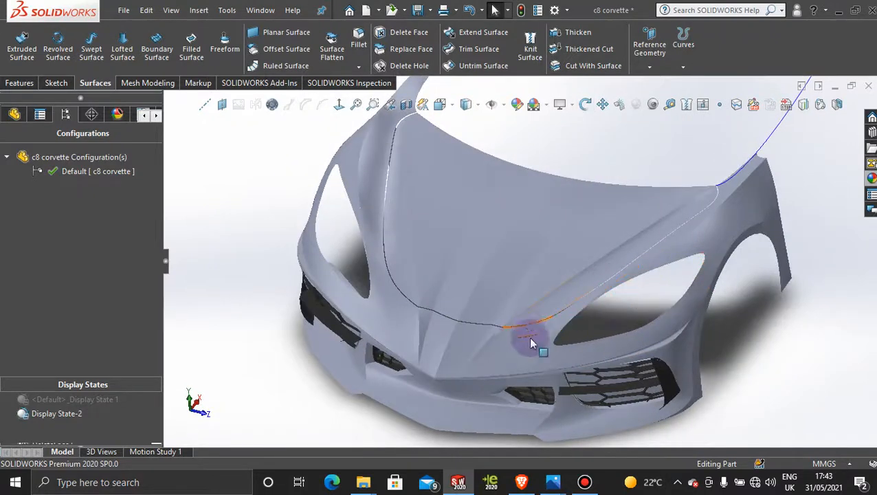
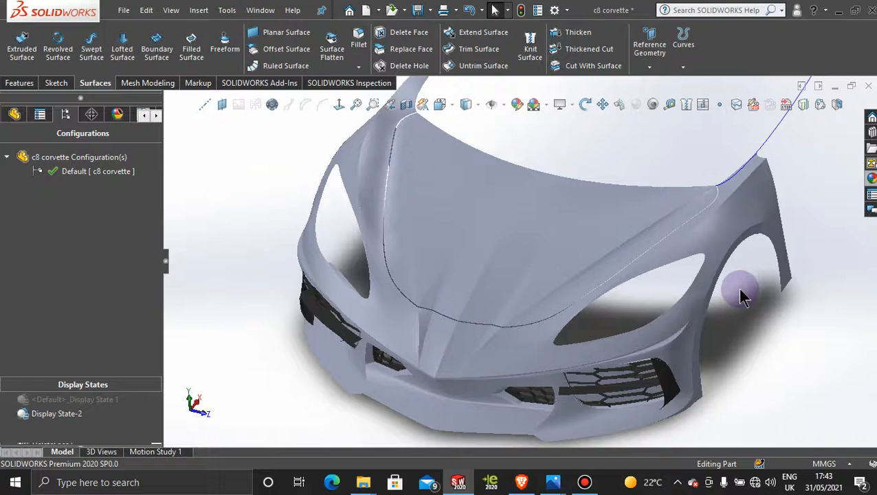
{"action": "scroll", "coordinate": [732, 286], "scroll_direction": "up", "scroll_amount": 2}
{"action": "scroll", "coordinate": [586, 272], "scroll_direction": "down", "scroll_amount": 3}
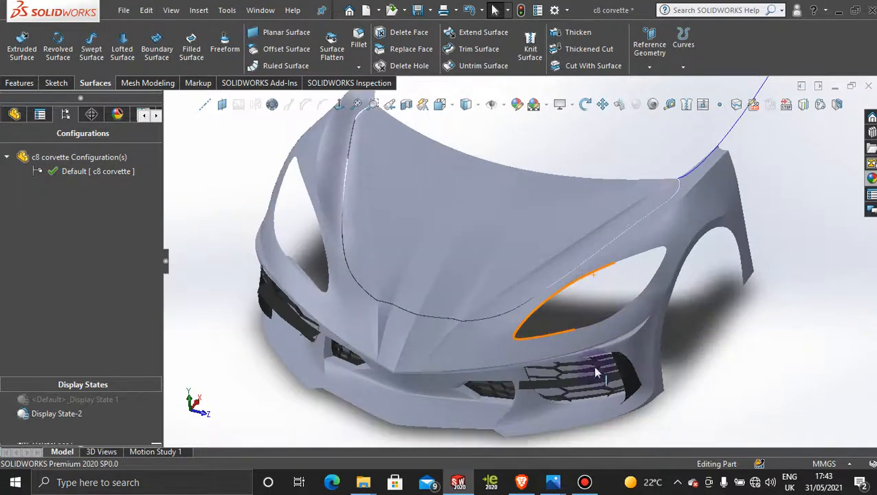
{"action": "left_click", "coordinate": [585, 482]}
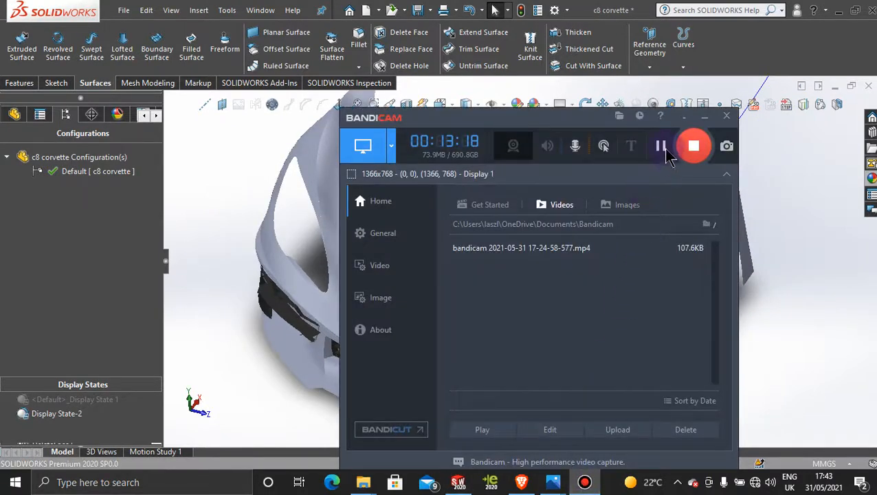
{"action": "left_click", "coordinate": [765, 228]}
Start a Filled Surface for the car's left headlight opening.
{"action": "middle_click_drag", "start_coordinate": [730, 258], "coordinate": [616, 298]}
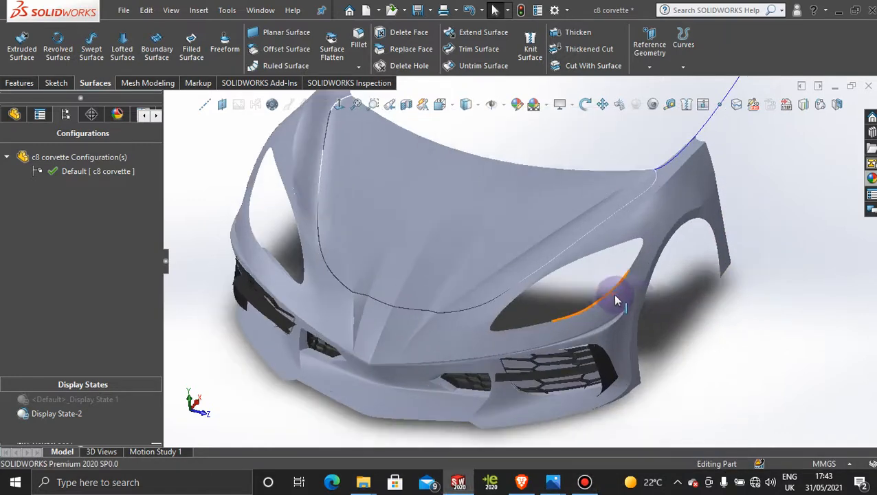
{"action": "middle_click_drag", "start_coordinate": [695, 307], "coordinate": [614, 289]}
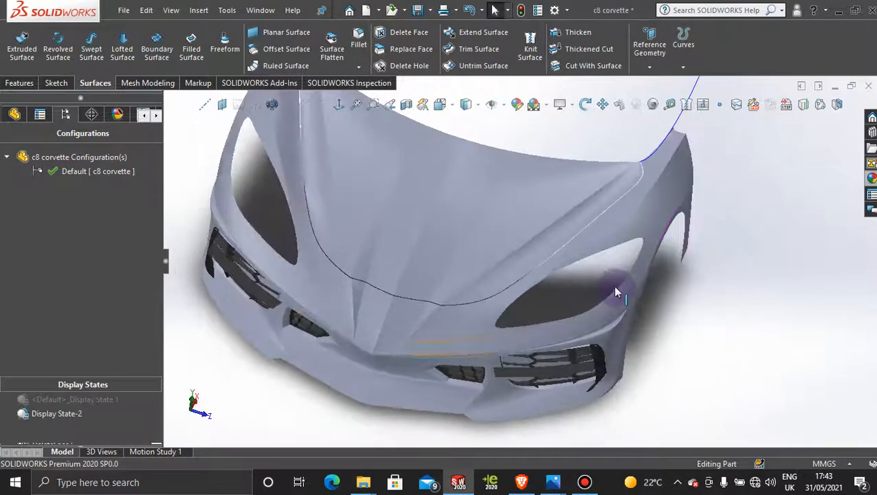
{"action": "scroll", "coordinate": [599, 268], "scroll_direction": "down", "scroll_amount": 3}
{"action": "scroll", "coordinate": [582, 281], "scroll_direction": "down", "scroll_amount": 2}
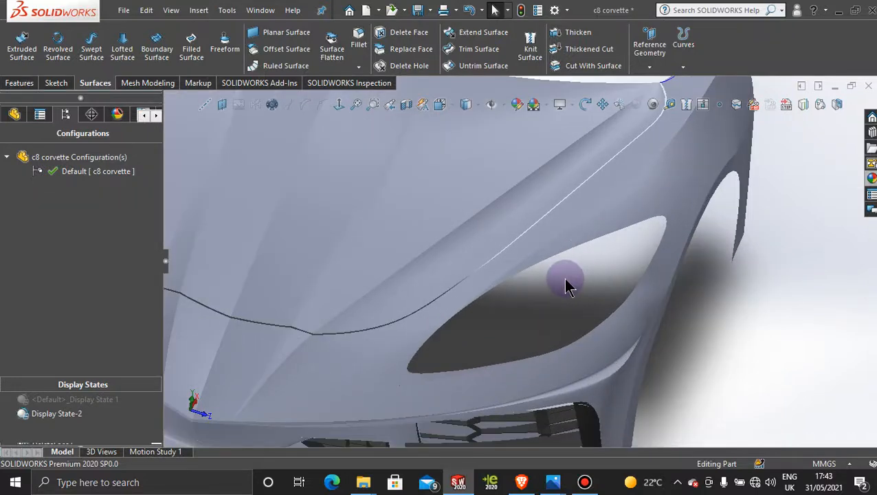
{"action": "left_click", "coordinate": [191, 46]}
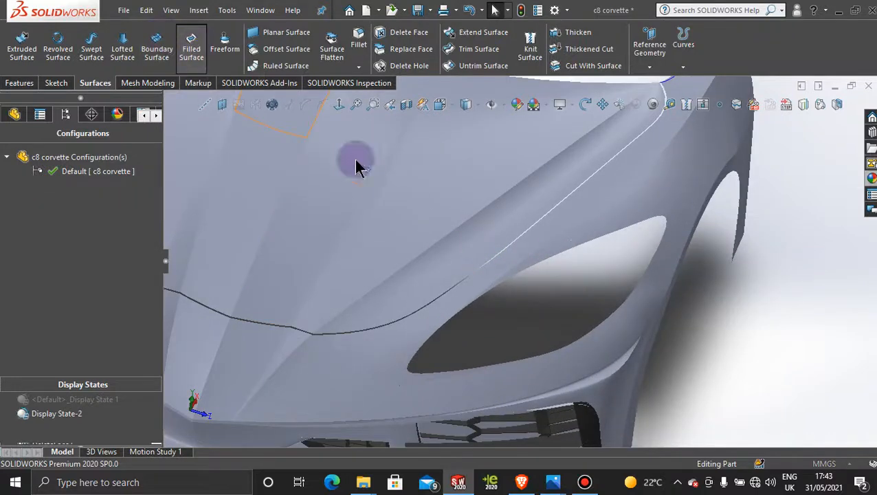
Fill the headlight opening with a Filled Surface bounded by its surrounding edges, using Contact edge settings.
{"action": "left_click", "coordinate": [555, 261]}
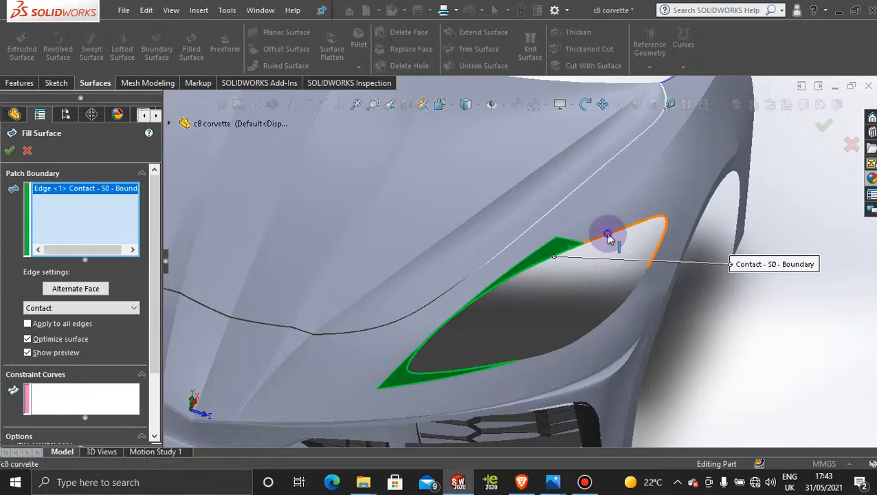
{"action": "left_click", "coordinate": [625, 277]}
{"action": "left_click", "coordinate": [633, 300]}
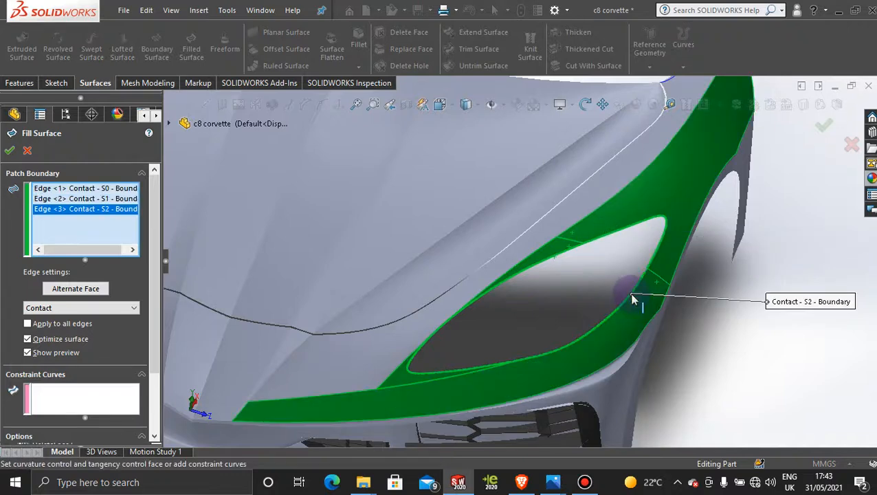
{"action": "scroll", "coordinate": [631, 281], "scroll_direction": "down", "scroll_amount": 3}
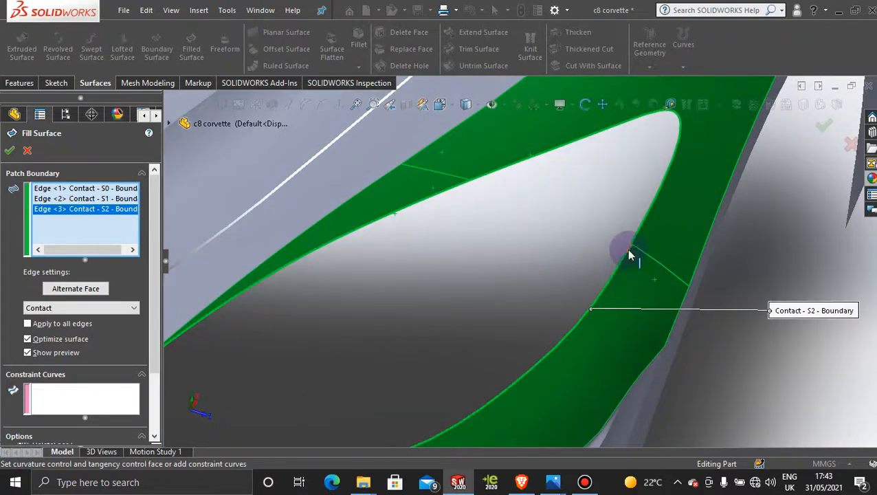
{"action": "left_click", "coordinate": [628, 250]}
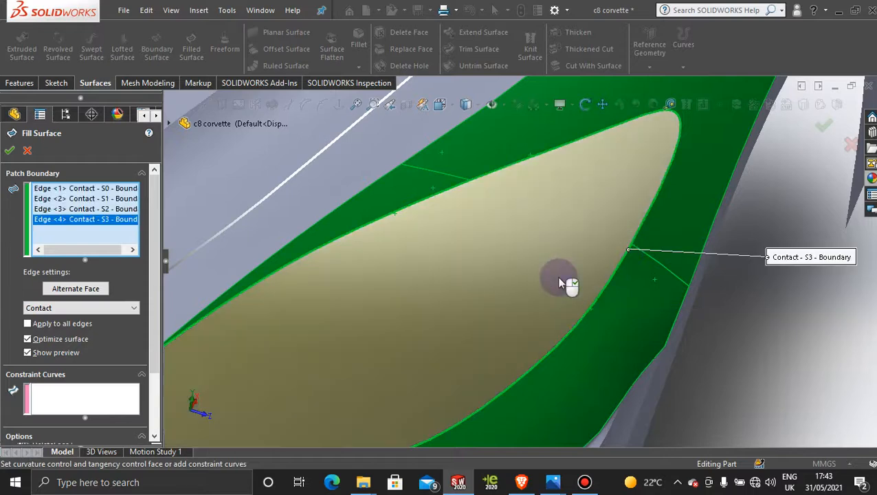
{"action": "scroll", "coordinate": [564, 283], "scroll_direction": "up", "scroll_amount": 3}
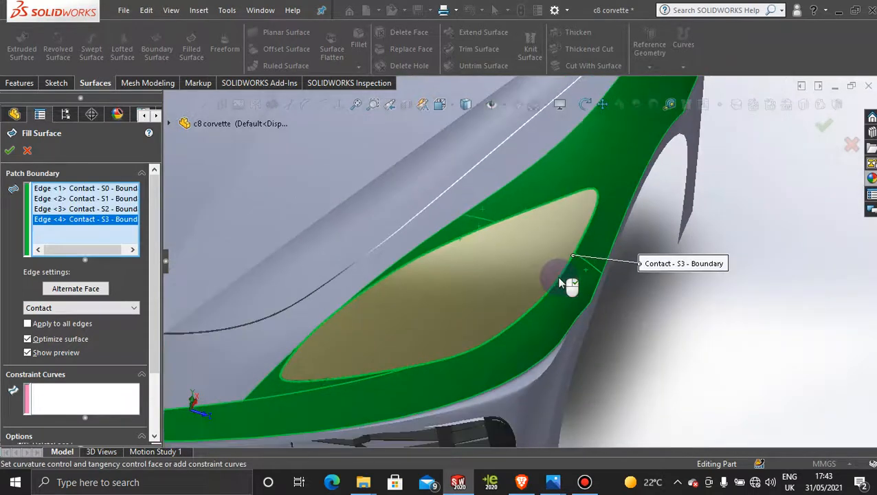
{"action": "left_click", "coordinate": [10, 152]}
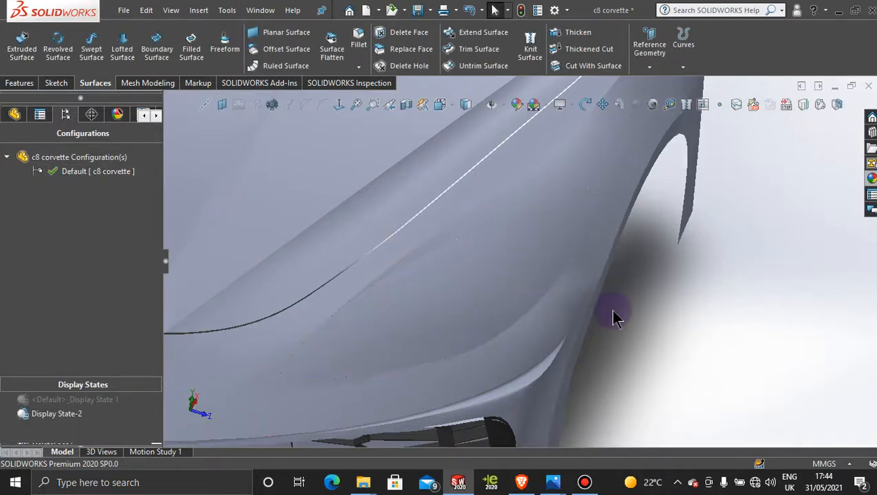
Start a new sketch on the Top Plane.
{"action": "scroll", "coordinate": [614, 316], "scroll_direction": "up", "scroll_amount": 3}
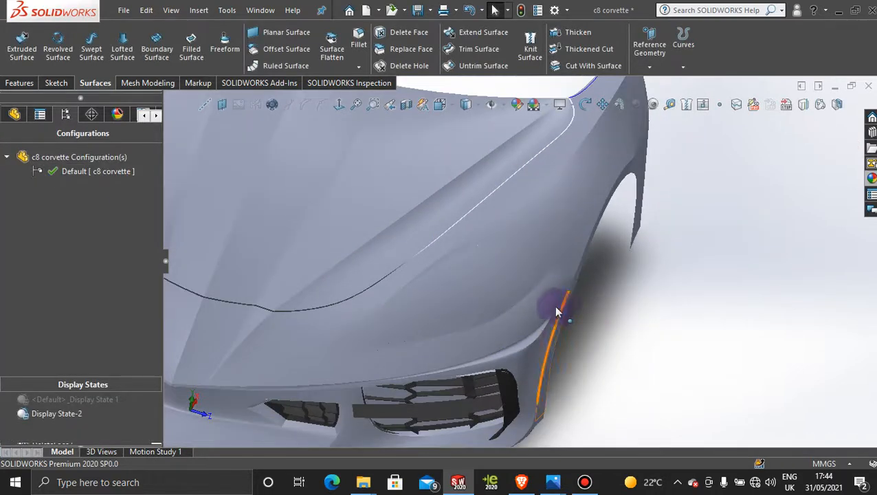
{"action": "scroll", "coordinate": [561, 308], "scroll_direction": "down", "scroll_amount": 2}
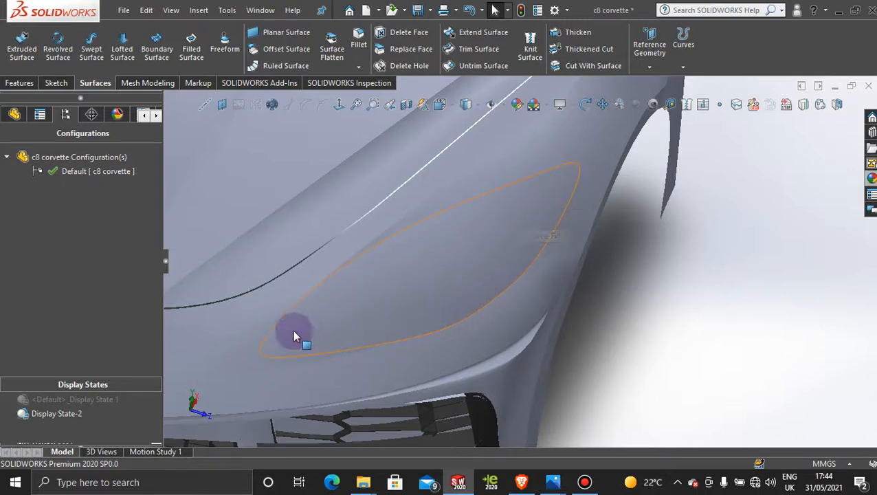
{"action": "scroll", "coordinate": [626, 278], "scroll_direction": "up", "scroll_amount": 3}
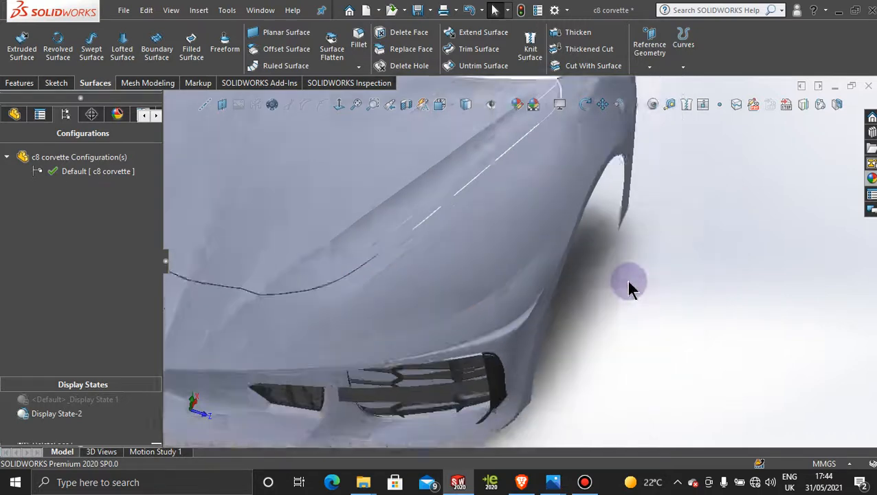
{"action": "scroll", "coordinate": [603, 296], "scroll_direction": "up", "scroll_amount": 3}
{"action": "key", "text": "space"}
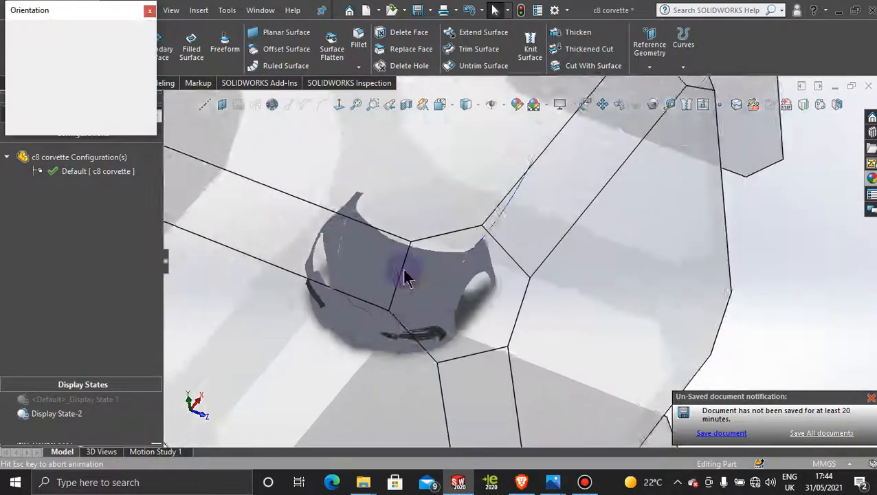
{"action": "left_click", "coordinate": [373, 233]}
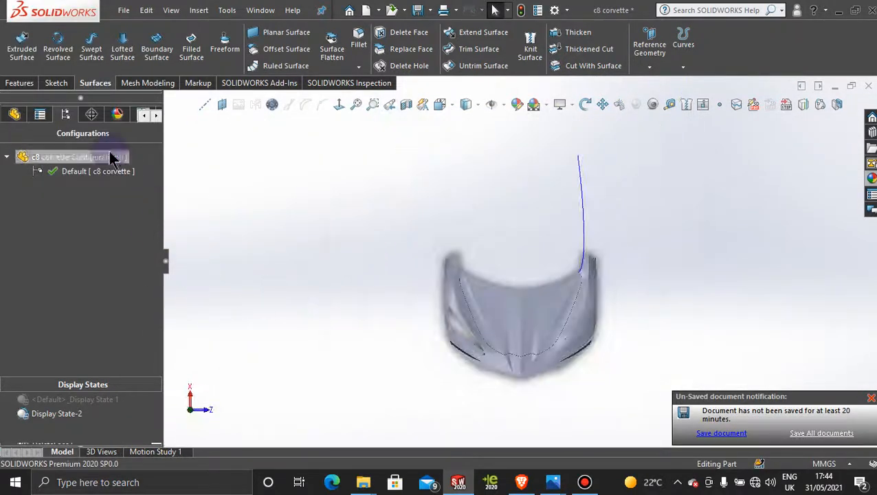
{"action": "left_click", "coordinate": [15, 114]}
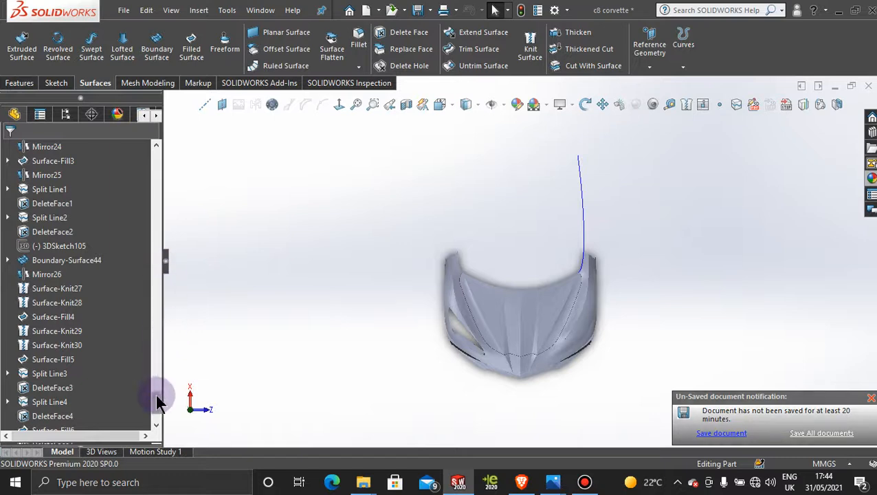
{"action": "left_click_drag", "start_coordinate": [156, 402], "coordinate": [151, 157]}
{"action": "left_click", "coordinate": [52, 260]}
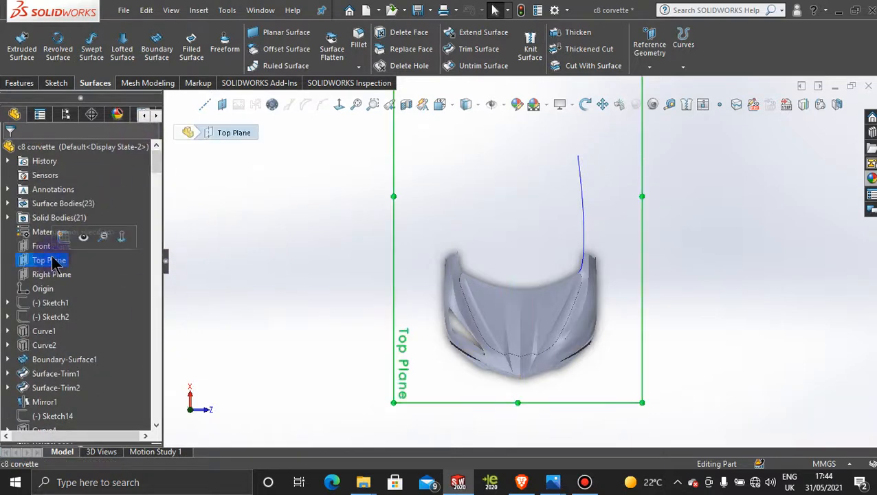
{"action": "left_click", "coordinate": [69, 241]}
Convert the outline of the filled headlight face into sketch entities.
{"action": "scroll", "coordinate": [598, 329], "scroll_direction": "down", "scroll_amount": 5}
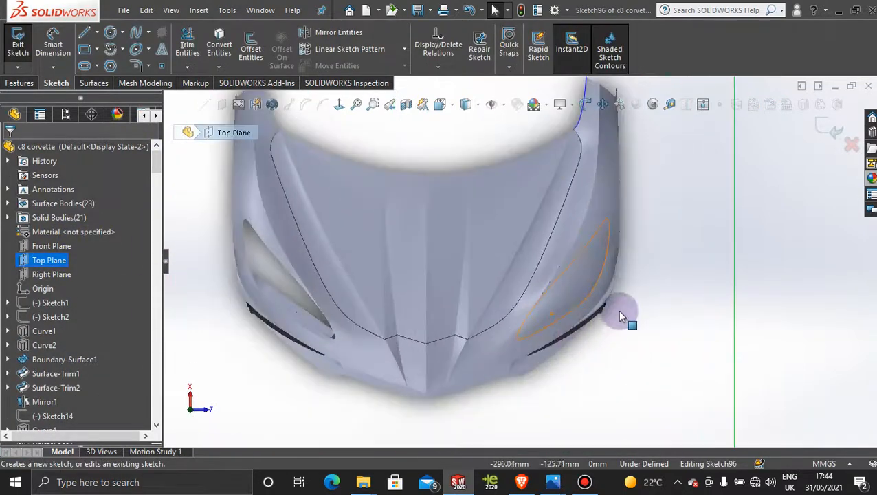
{"action": "left_click", "coordinate": [219, 45]}
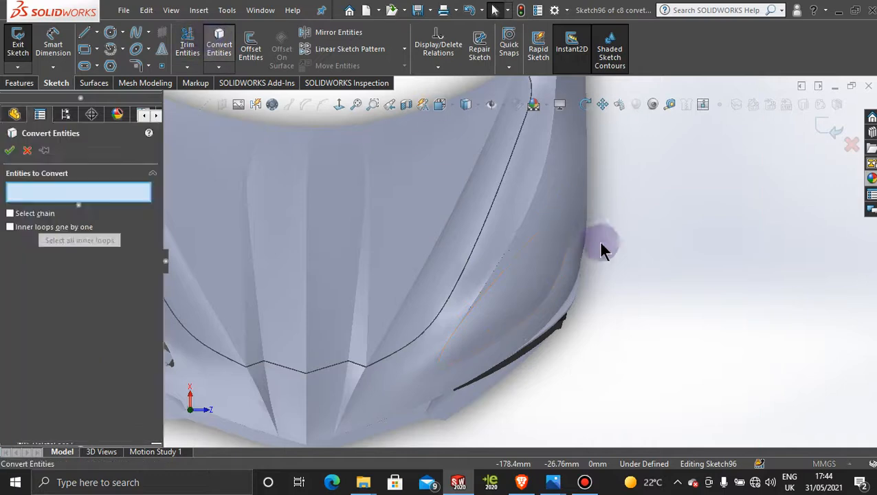
{"action": "left_click", "coordinate": [521, 279]}
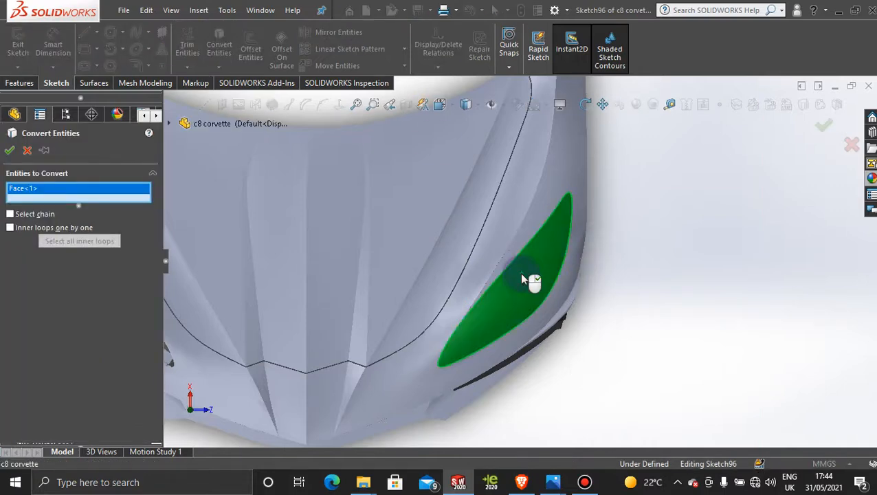
{"action": "scroll", "coordinate": [519, 288], "scroll_direction": "down", "scroll_amount": 2}
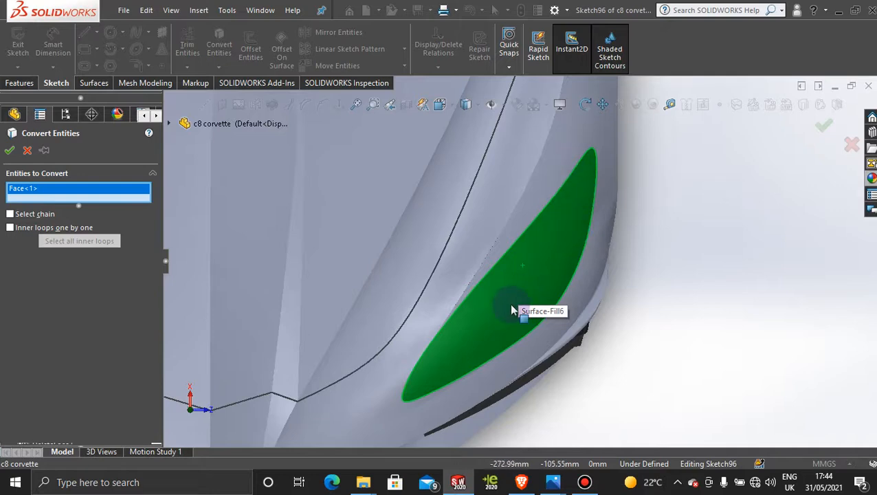
{"action": "left_click", "coordinate": [9, 149]}
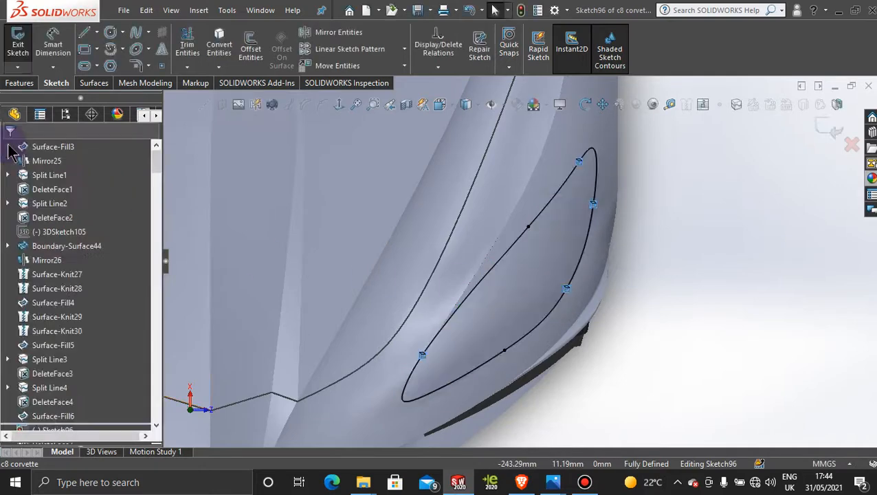
Offset the filled headlight face's outline inward by 0.30 mm, using the reversed direction and keeping the added dimension.
{"action": "left_click", "coordinate": [251, 48]}
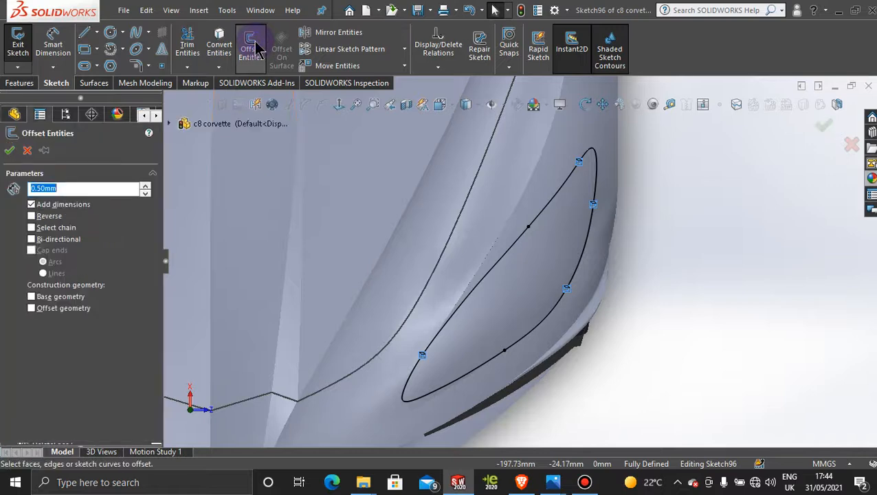
{"action": "left_click", "coordinate": [548, 244]}
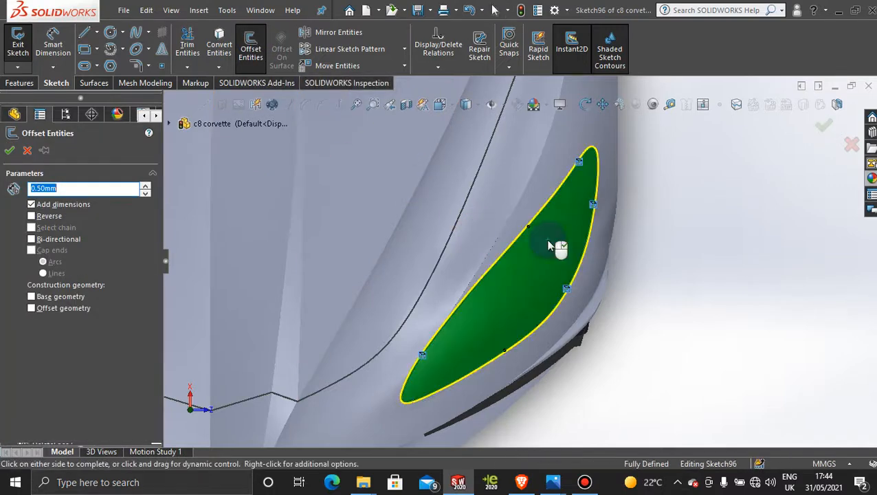
{"action": "left_click", "coordinate": [31, 215]}
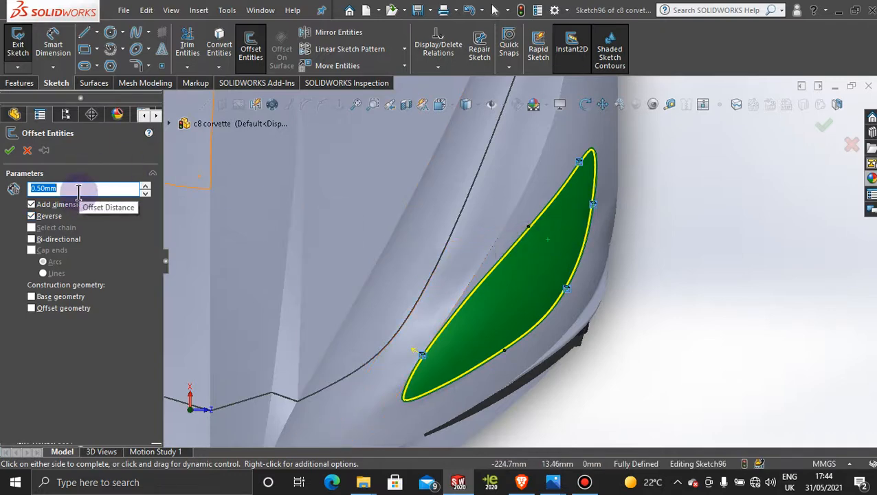
{"action": "type", "text": "0.3"}
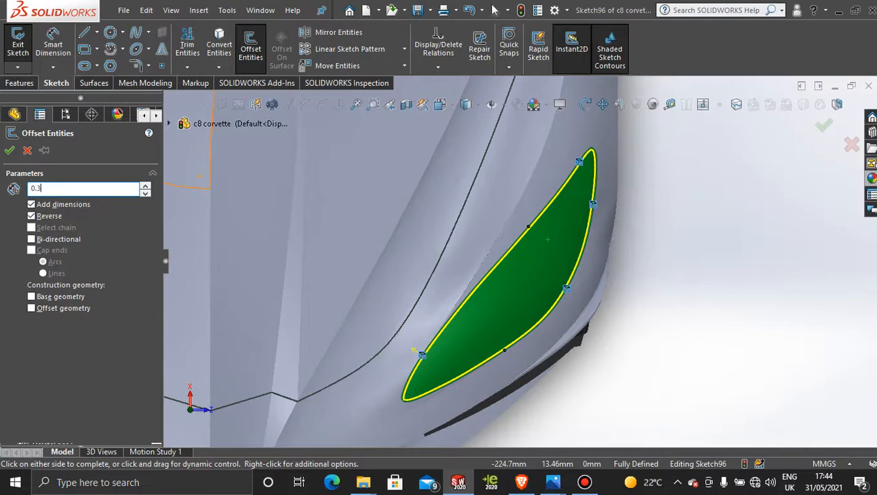
{"action": "key", "text": "Return"}
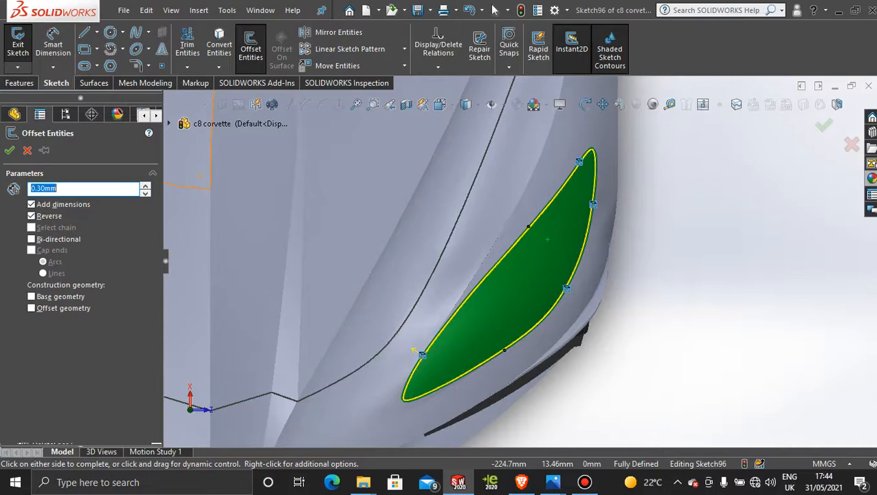
{"action": "scroll", "coordinate": [522, 258], "scroll_direction": "down", "scroll_amount": 5}
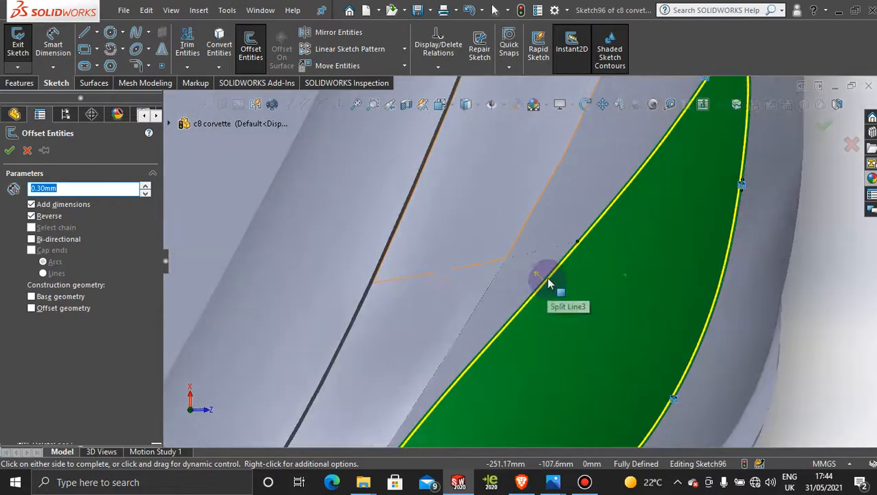
{"action": "scroll", "coordinate": [596, 273], "scroll_direction": "up", "scroll_amount": 5}
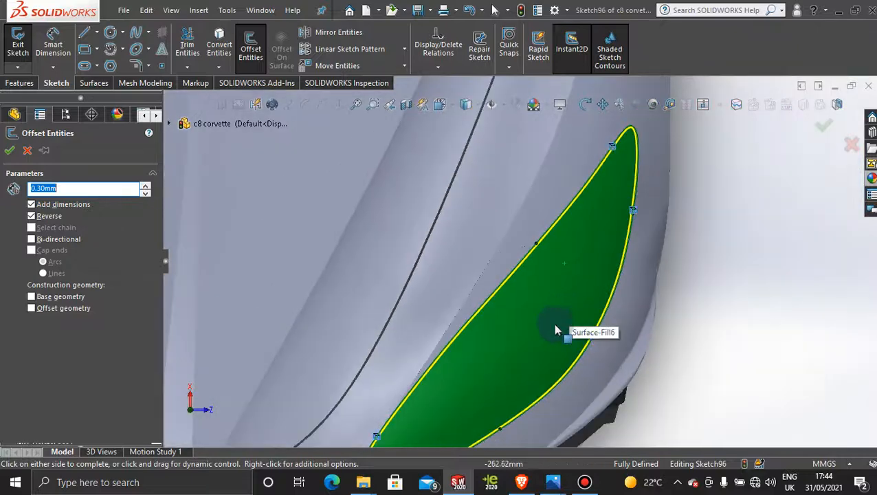
{"action": "middle_click_drag", "start_coordinate": [556, 330], "coordinate": [551, 285]}
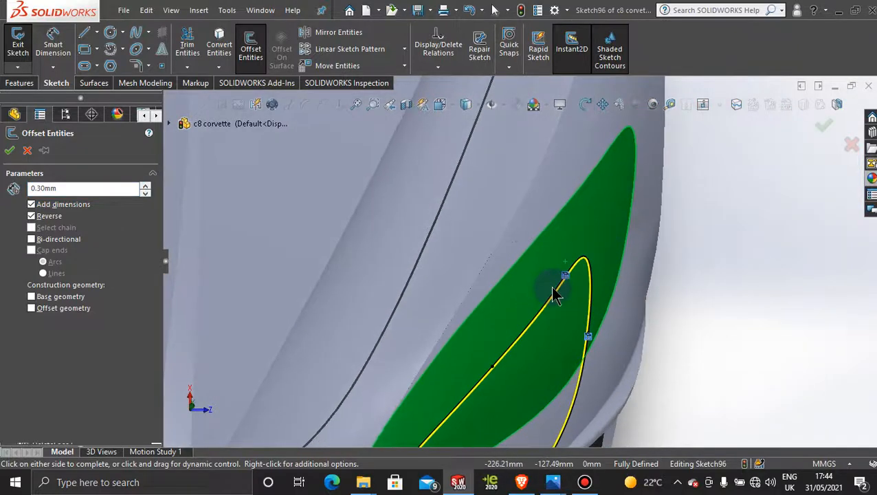
{"action": "left_click", "coordinate": [9, 151]}
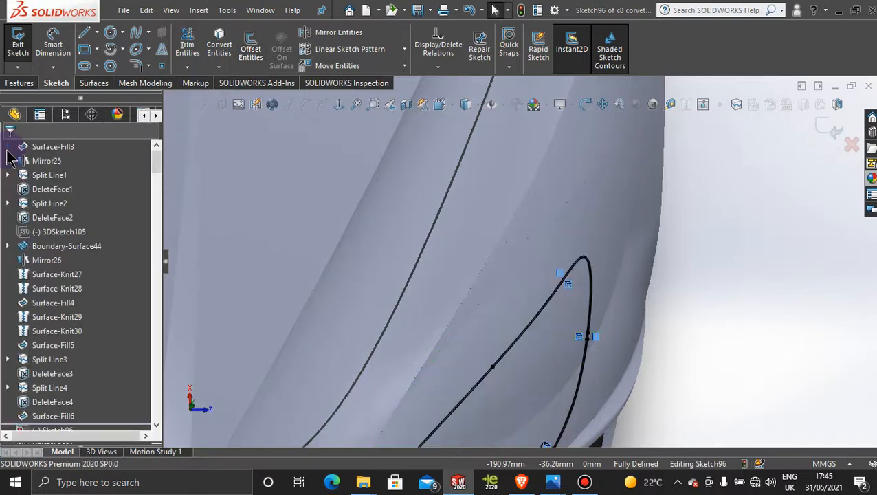
Power-trim the outer converted outline segments around the headlight so only the inner offset loop is kept.
{"action": "scroll", "coordinate": [507, 292], "scroll_direction": "down", "scroll_amount": 5}
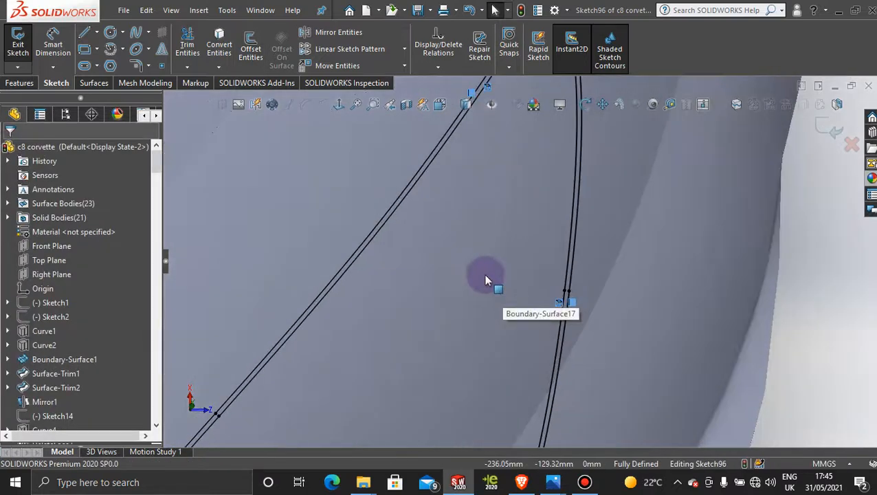
{"action": "left_click", "coordinate": [187, 45]}
{"action": "scroll", "coordinate": [390, 187], "scroll_direction": "down", "scroll_amount": 3}
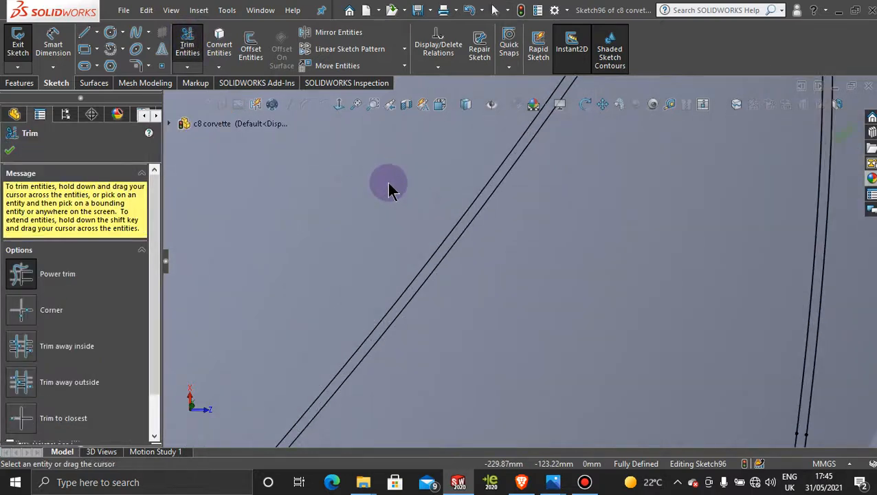
{"action": "left_click", "coordinate": [465, 210]}
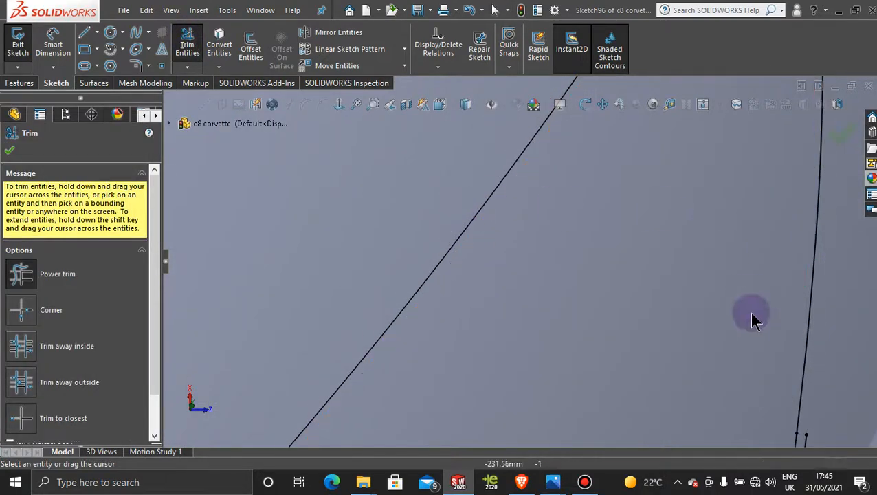
{"action": "scroll", "coordinate": [749, 314], "scroll_direction": "up", "scroll_amount": 3}
{"action": "scroll", "coordinate": [568, 366], "scroll_direction": "up", "scroll_amount": 2}
{"action": "scroll", "coordinate": [558, 323], "scroll_direction": "down", "scroll_amount": 6}
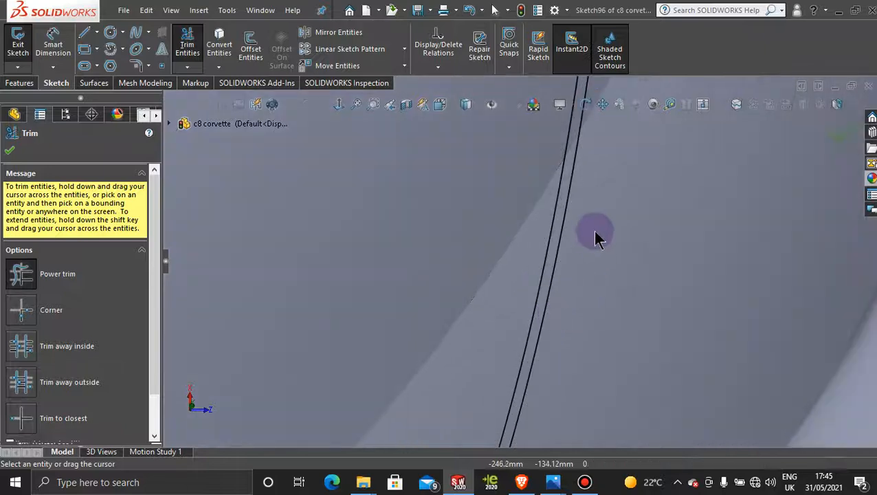
{"action": "left_click_drag", "start_coordinate": [553, 252], "coordinate": [550, 250]}
{"action": "scroll", "coordinate": [572, 309], "scroll_direction": "up", "scroll_amount": 5}
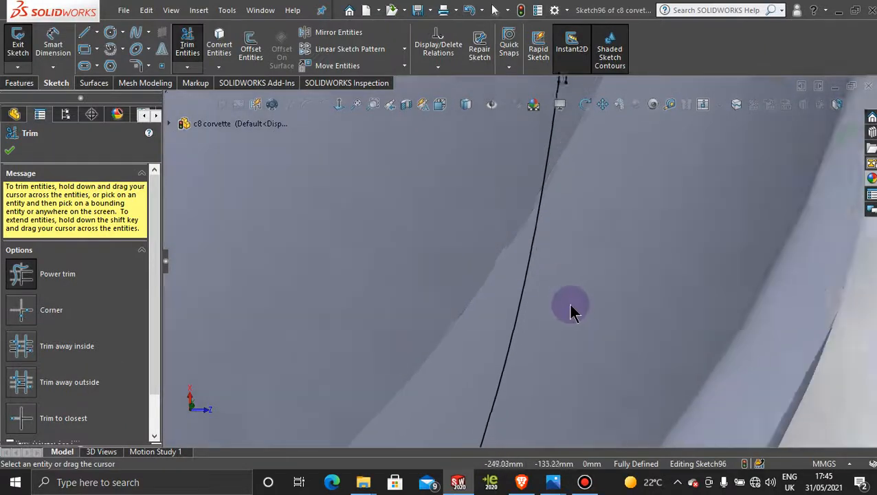
{"action": "scroll", "coordinate": [299, 173], "scroll_direction": "down", "scroll_amount": 5}
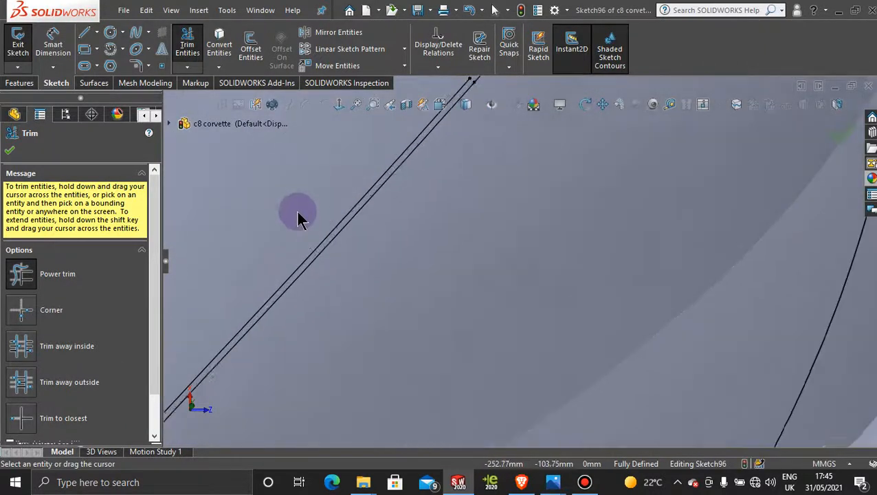
{"action": "left_click_drag", "start_coordinate": [397, 264], "coordinate": [397, 264]}
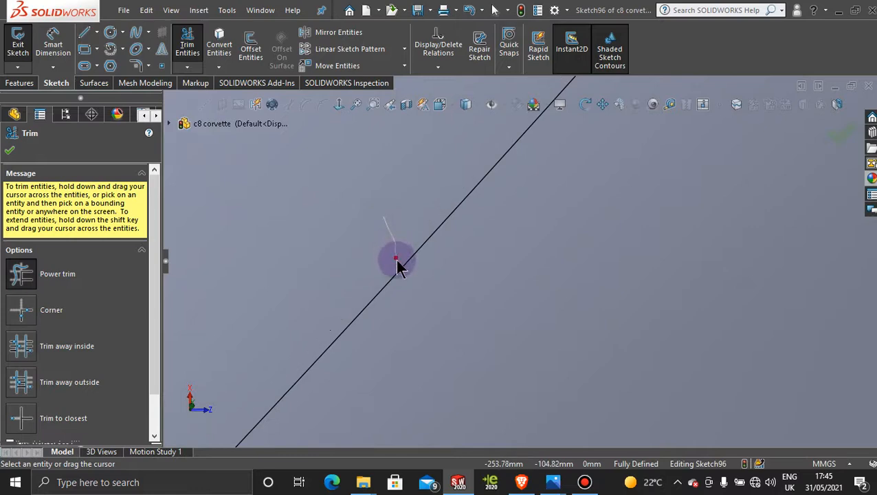
{"action": "scroll", "coordinate": [598, 293], "scroll_direction": "up", "scroll_amount": 5}
{"action": "scroll", "coordinate": [471, 366], "scroll_direction": "down", "scroll_amount": 3}
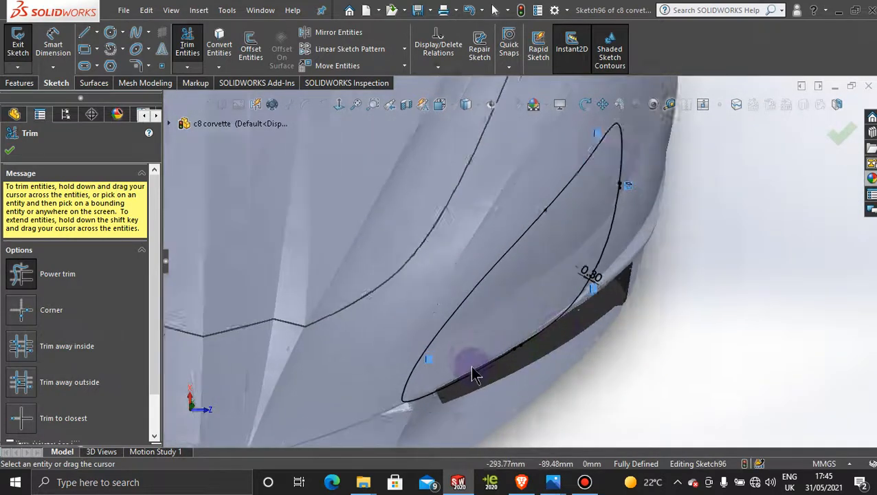
Examine the trimmed headlight outline against the car's front end from several angles and distances.
{"action": "scroll", "coordinate": [519, 355], "scroll_direction": "up", "scroll_amount": 3}
{"action": "scroll", "coordinate": [625, 316], "scroll_direction": "up", "scroll_amount": 5}
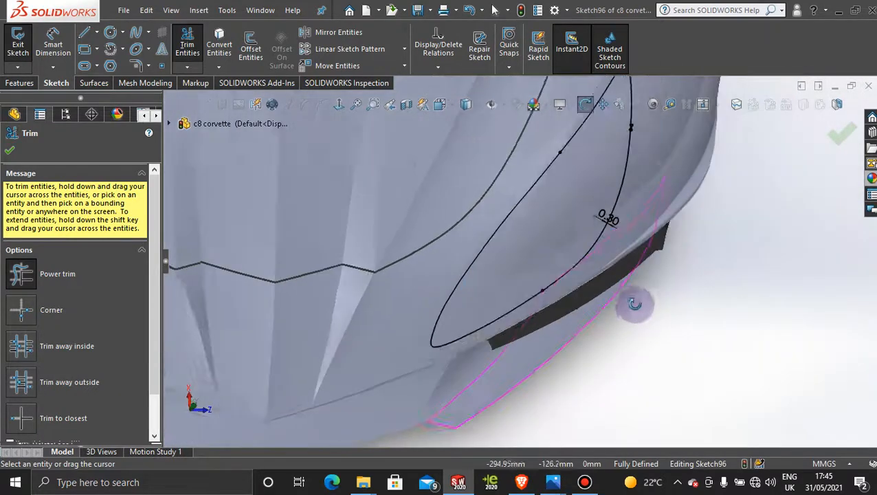
{"action": "mouse_move", "coordinate": [642, 290]}
{"action": "middle_mouse_down"}
{"action": "mouse_move", "coordinate": [671, 251]}
{"action": "mouse_move", "coordinate": [638, 292]}
{"action": "mouse_move", "coordinate": [601, 251]}
{"action": "mouse_move", "coordinate": [619, 264]}
{"action": "mouse_move", "coordinate": [638, 253]}
{"action": "middle_mouse_up"}
{"action": "scroll", "coordinate": [636, 254], "scroll_direction": "down", "scroll_amount": 5}
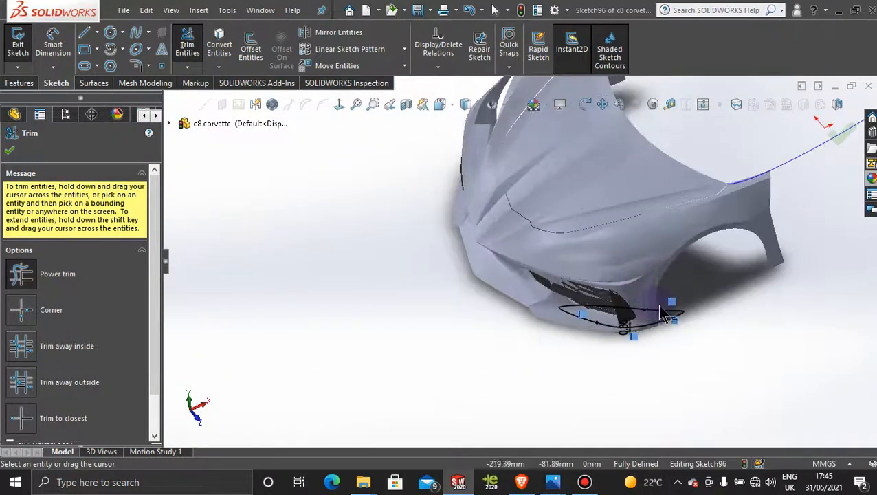
{"action": "scroll", "coordinate": [644, 270], "scroll_direction": "up", "scroll_amount": 3}
{"action": "scroll", "coordinate": [646, 300], "scroll_direction": "down", "scroll_amount": 2}
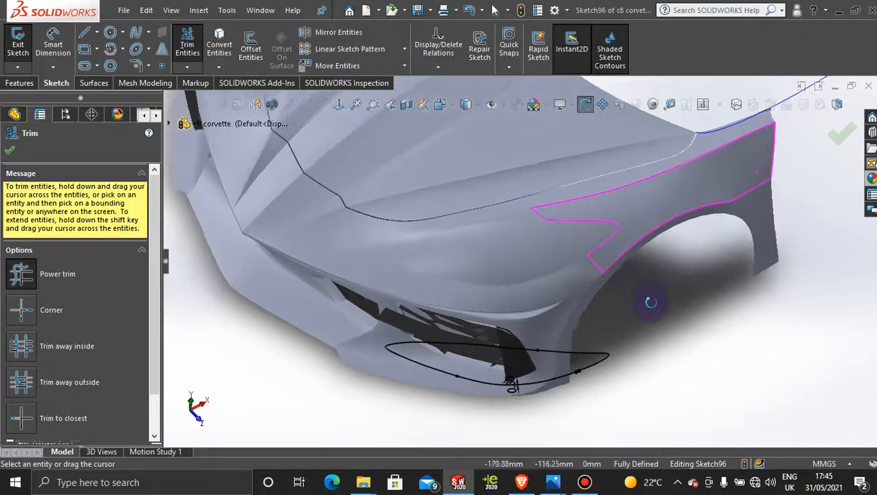
{"action": "scroll", "coordinate": [649, 303], "scroll_direction": "up", "scroll_amount": 3}
{"action": "scroll", "coordinate": [649, 303], "scroll_direction": "up", "scroll_amount": 3}
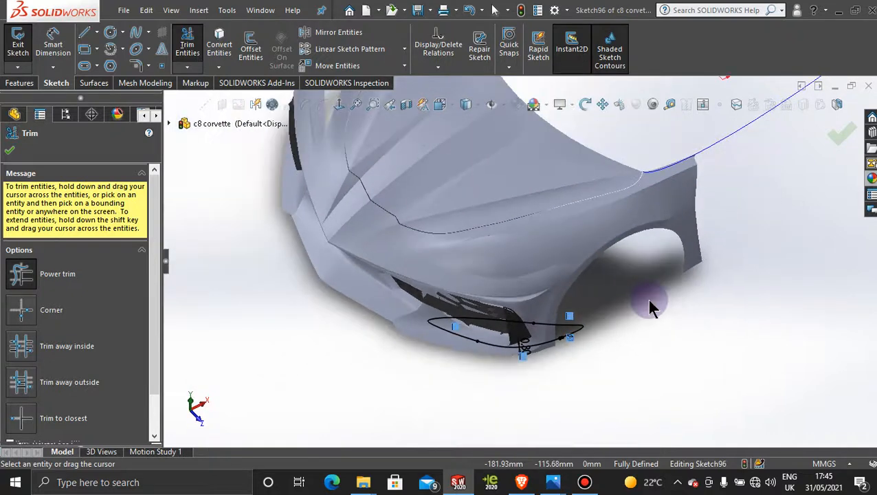
{"action": "scroll", "coordinate": [545, 265], "scroll_direction": "down", "scroll_amount": 6}
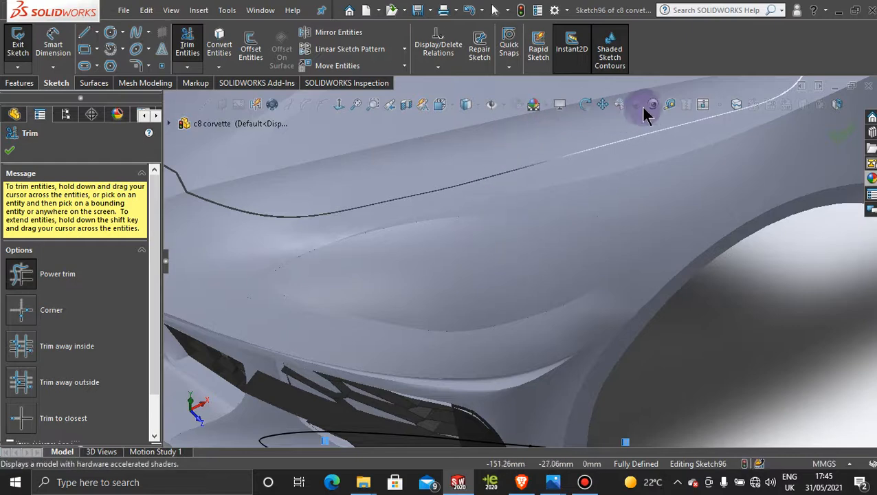
{"action": "left_click", "coordinate": [734, 106]}
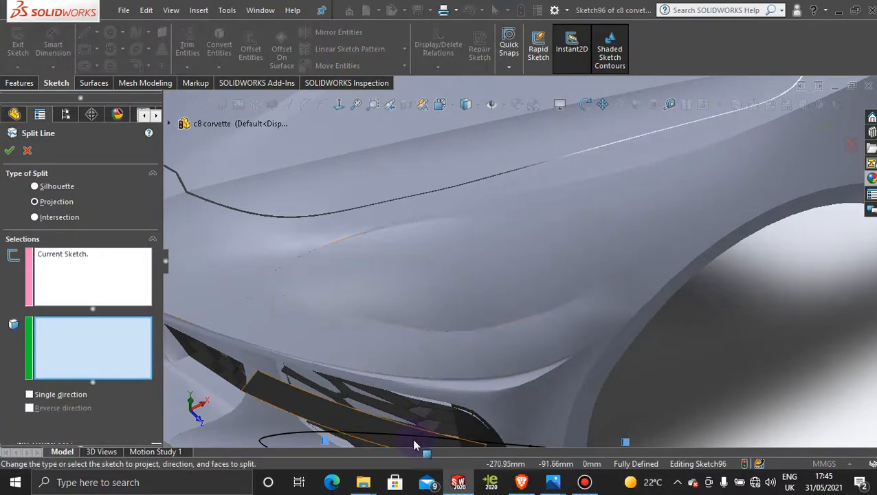
{"action": "left_click", "coordinate": [94, 267]}
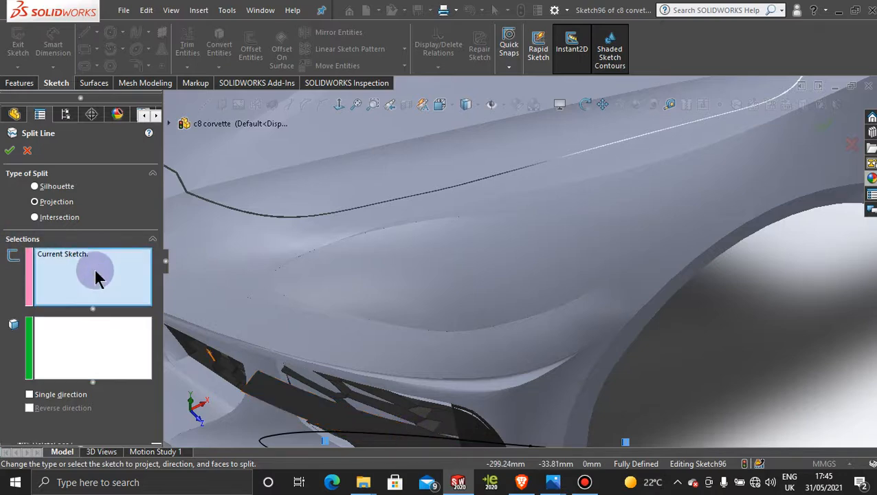
{"action": "right_click", "coordinate": [86, 265]}
{"action": "left_click", "coordinate": [113, 283]}
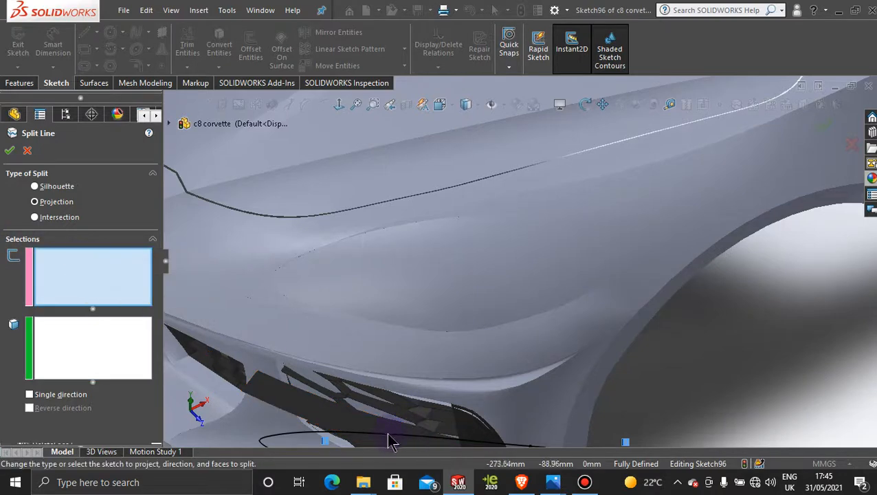
{"action": "scroll", "coordinate": [397, 407], "scroll_direction": "up", "scroll_amount": 3}
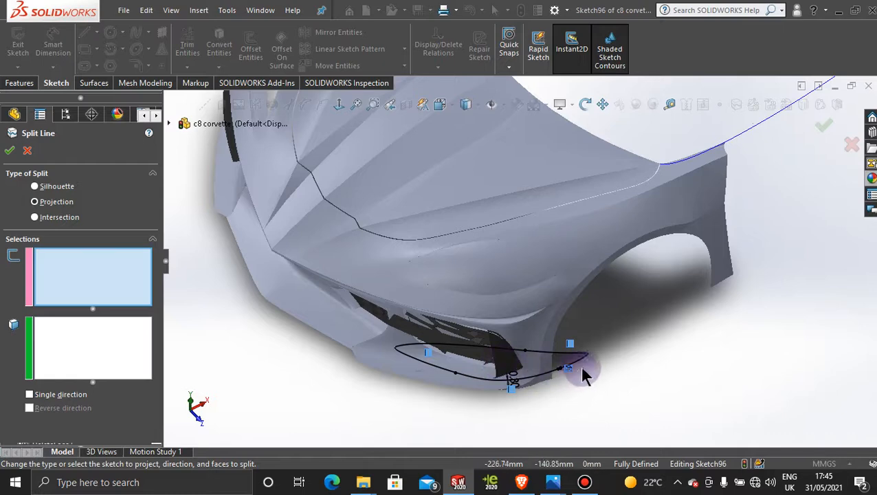
{"action": "left_click", "coordinate": [850, 145]}
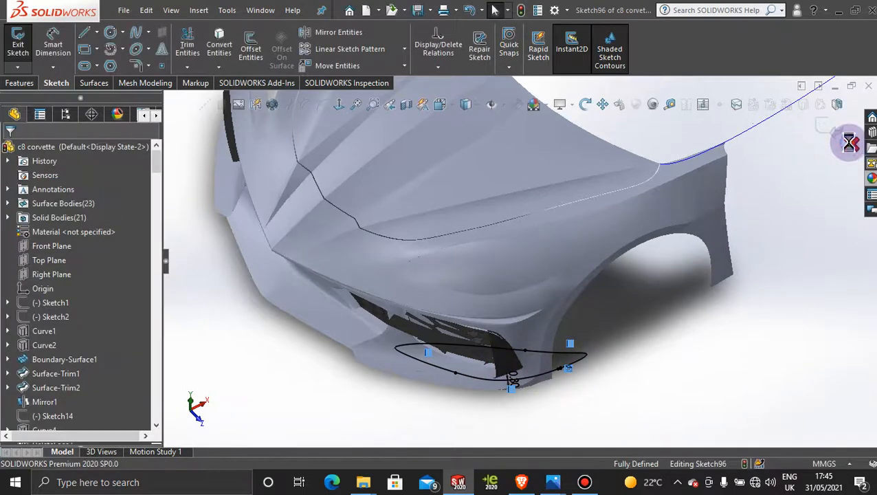
{"action": "left_click", "coordinate": [560, 172]}
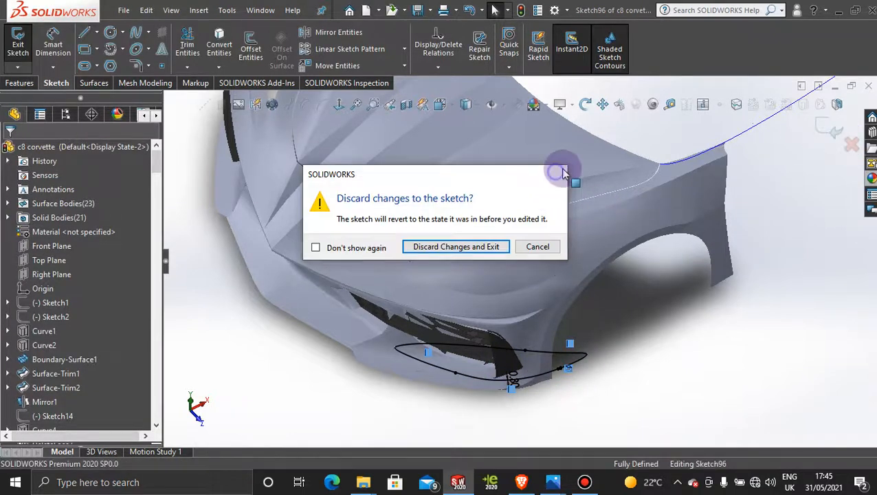
Exit the sketch and split the filled headlight face by projecting the inset headlight outline onto it.
{"action": "left_click", "coordinate": [818, 128]}
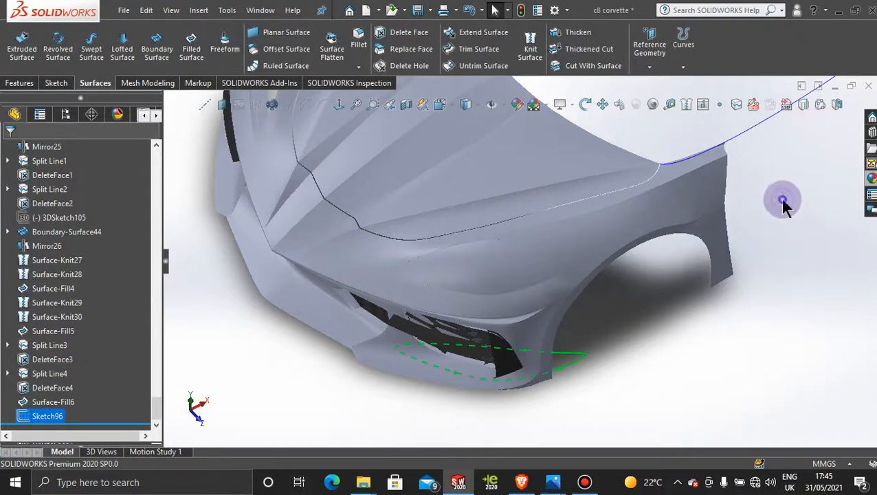
{"action": "left_click", "coordinate": [736, 102]}
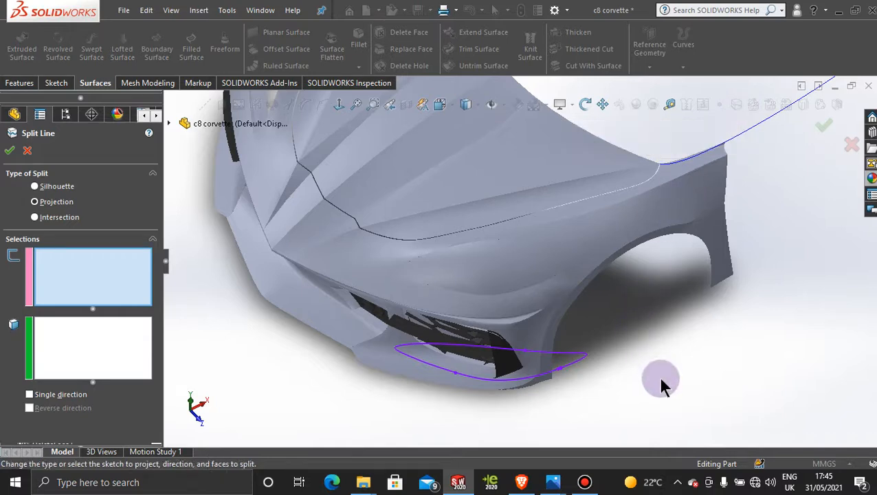
{"action": "left_click", "coordinate": [576, 368]}
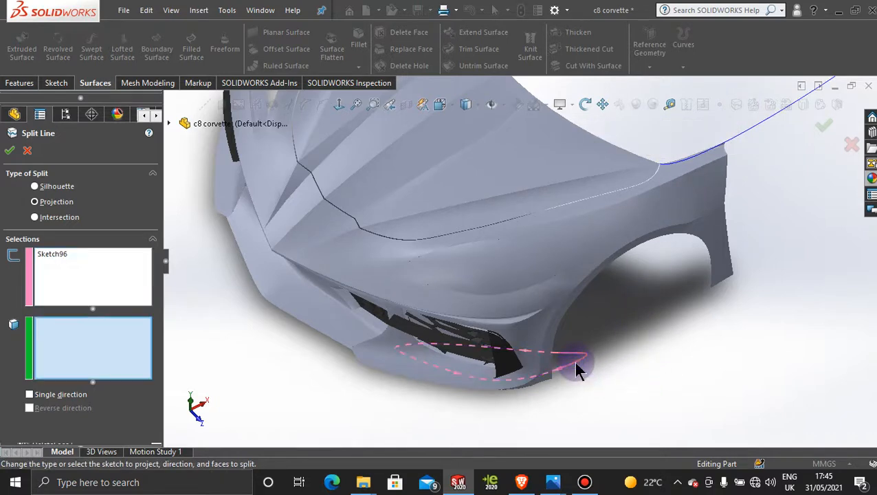
{"action": "left_click", "coordinate": [508, 257]}
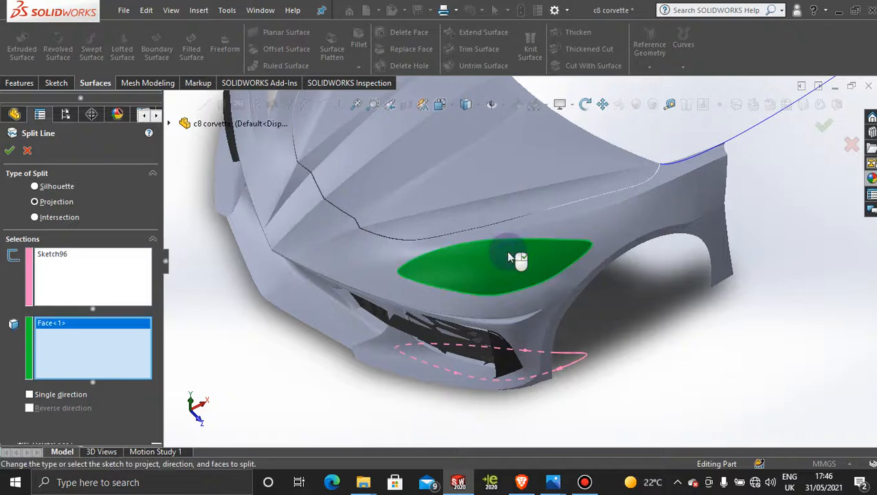
{"action": "left_click", "coordinate": [9, 152]}
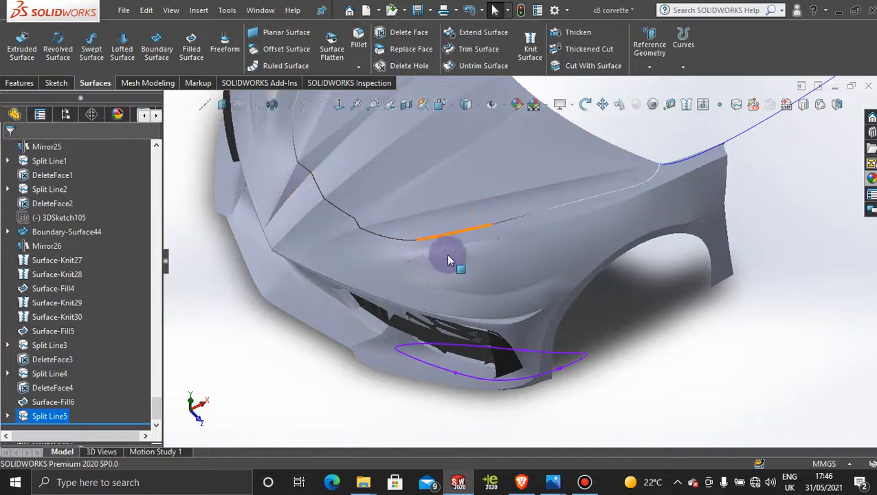
Check the split by selecting the inner headlight face and the thin rim face around it.
{"action": "left_click", "coordinate": [473, 255]}
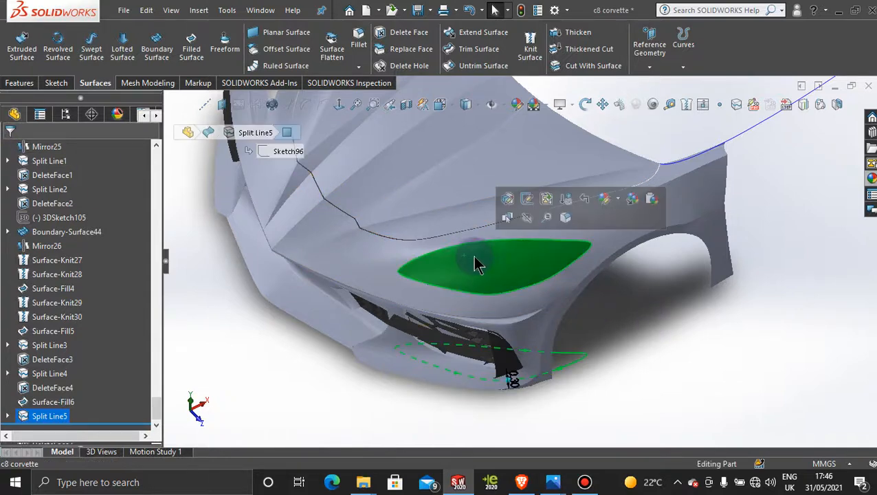
{"action": "scroll", "coordinate": [479, 255], "scroll_direction": "down", "scroll_amount": 2}
{"action": "scroll", "coordinate": [479, 255], "scroll_direction": "down", "scroll_amount": 3}
{"action": "scroll", "coordinate": [474, 252], "scroll_direction": "down", "scroll_amount": 4}
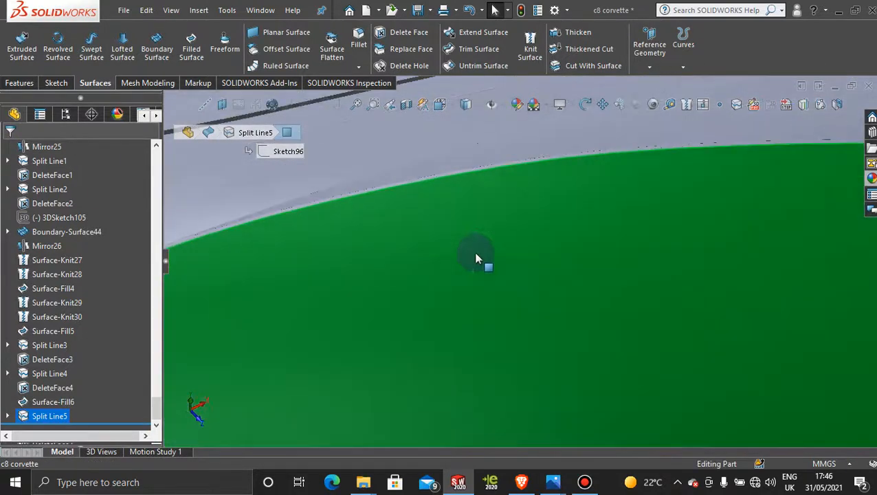
{"action": "scroll", "coordinate": [417, 180], "scroll_direction": "down", "scroll_amount": 2}
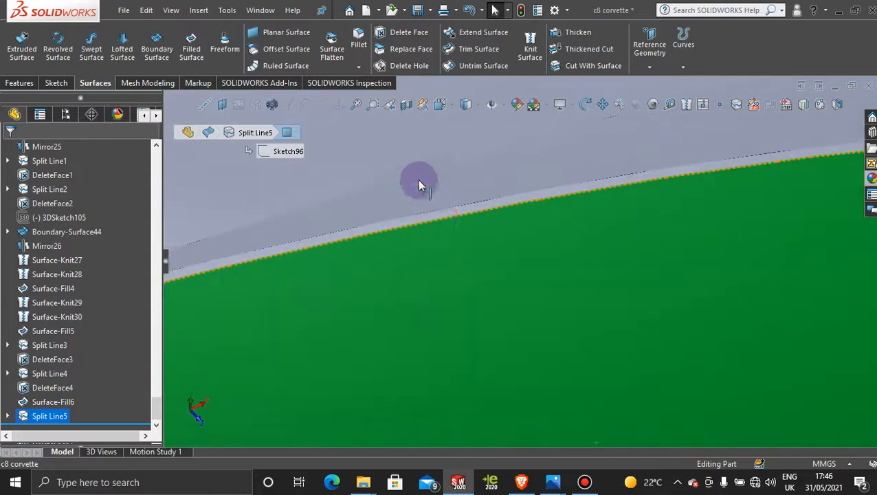
{"action": "left_click", "coordinate": [433, 218]}
{"action": "scroll", "coordinate": [536, 279], "scroll_direction": "up", "scroll_amount": 3}
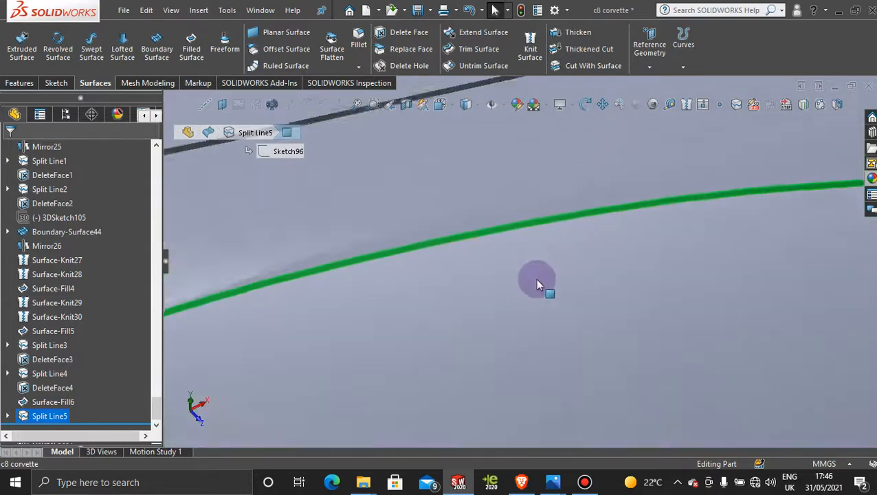
{"action": "scroll", "coordinate": [537, 280], "scroll_direction": "up", "scroll_amount": 3}
{"action": "left_click", "coordinate": [721, 329]}
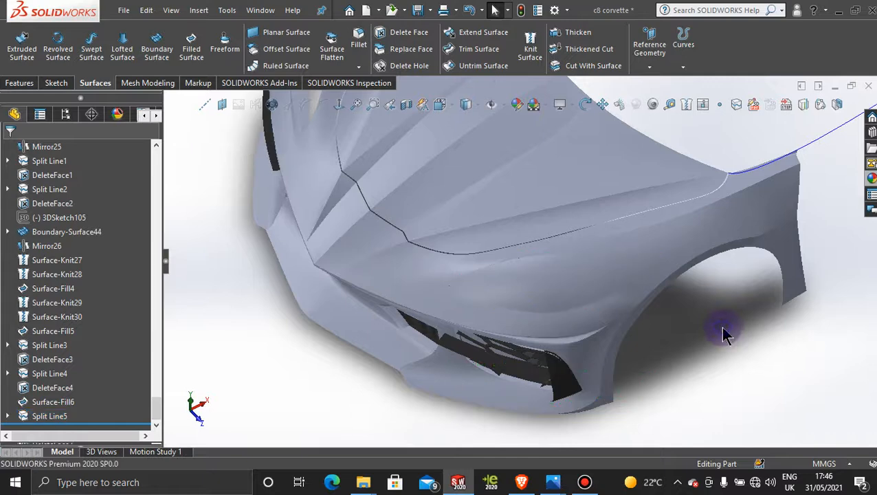
Delete the inner headlight face with Delete Face, using the plain Delete option.
{"action": "scroll", "coordinate": [701, 316], "scroll_direction": "down", "scroll_amount": 3}
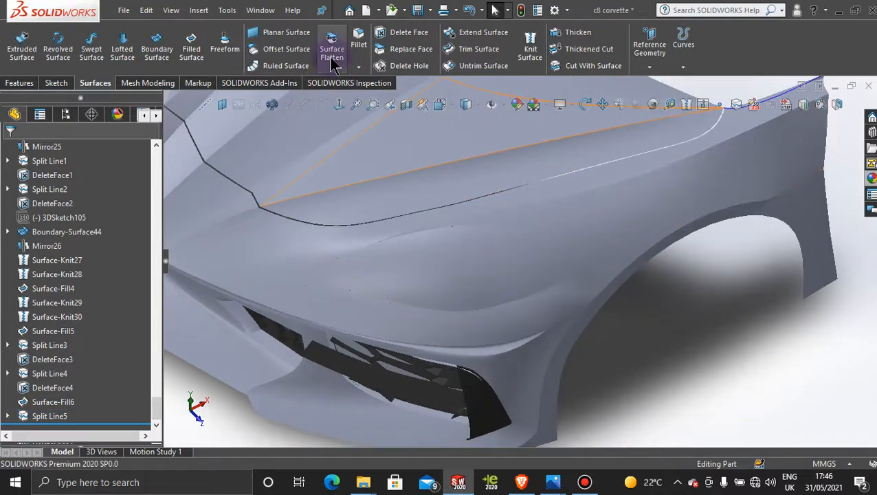
{"action": "left_click", "coordinate": [405, 34]}
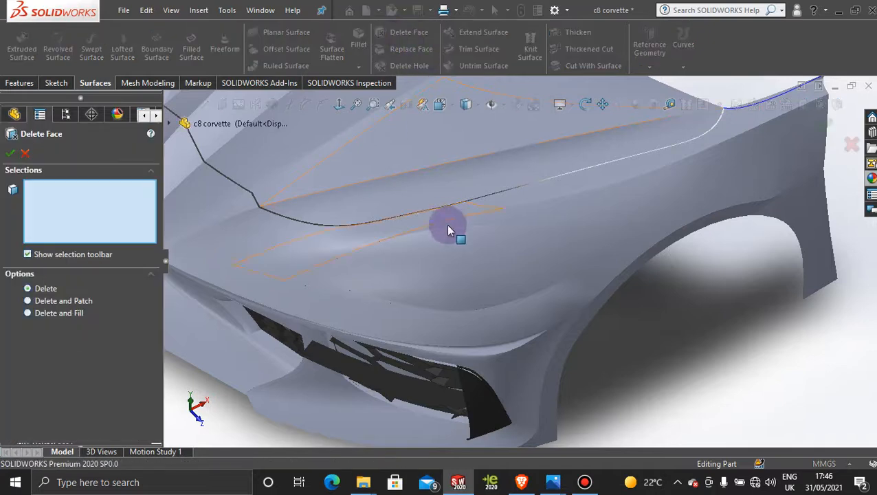
{"action": "left_click", "coordinate": [466, 255]}
{"action": "left_click", "coordinate": [10, 153]}
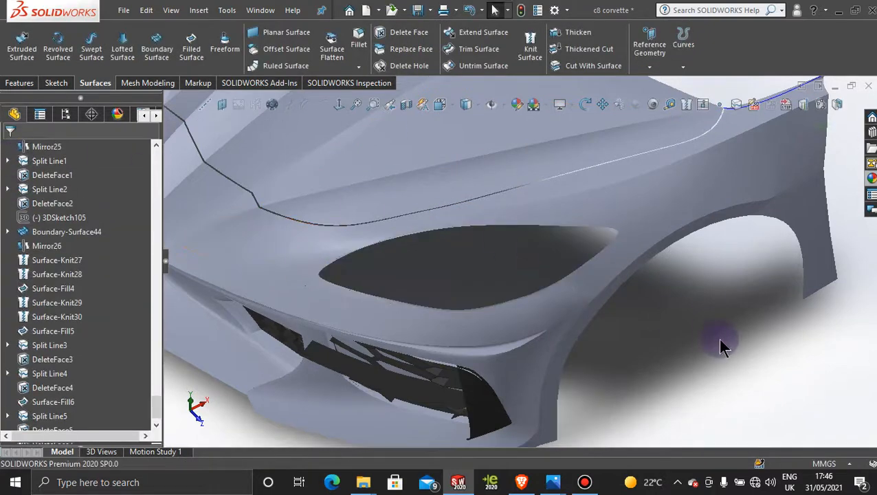
Inspect the thin rim face around the headlight opening up close, selecting it to highlight its extent.
{"action": "middle_click_drag", "start_coordinate": [609, 338], "coordinate": [448, 313]}
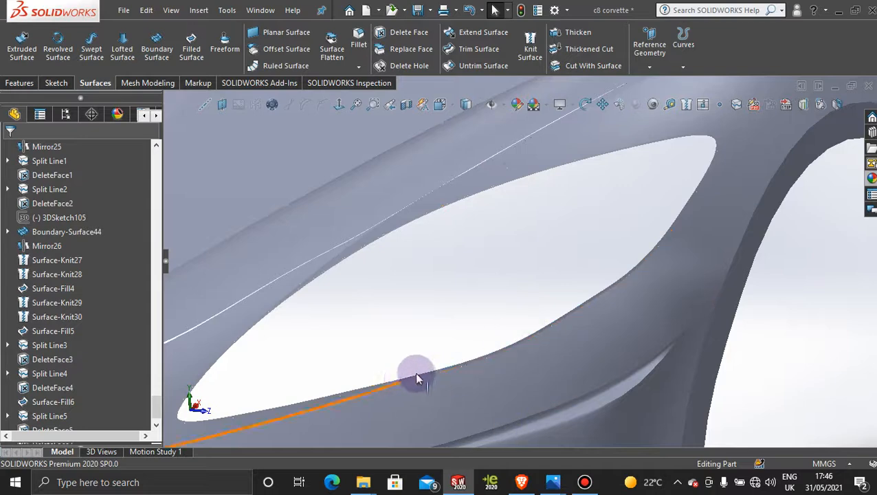
{"action": "scroll", "coordinate": [462, 359], "scroll_direction": "down", "scroll_amount": 2}
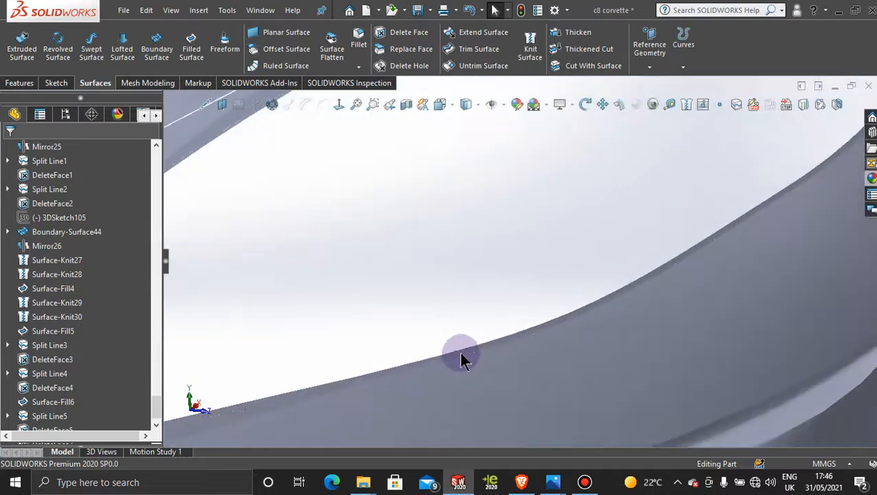
{"action": "left_click", "coordinate": [502, 347]}
{"action": "scroll", "coordinate": [427, 303], "scroll_direction": "up", "scroll_amount": 4}
{"action": "middle_click_drag", "start_coordinate": [482, 255], "coordinate": [491, 323]}
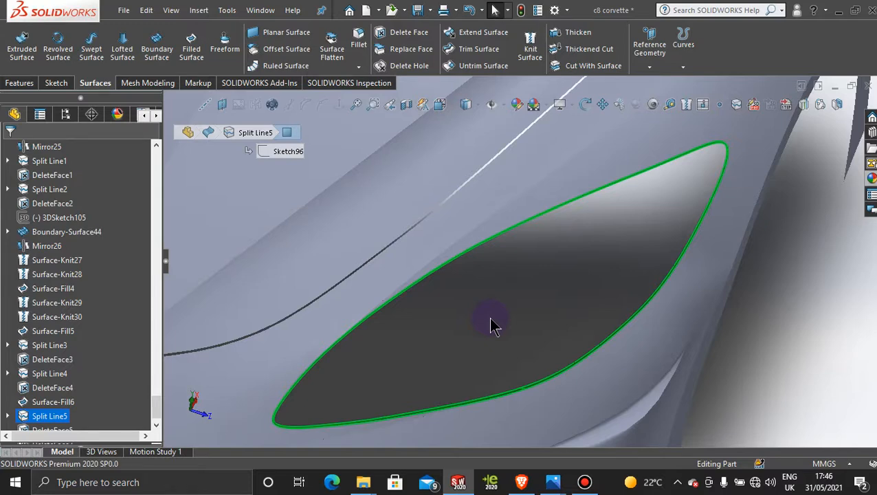
{"action": "key", "text": "Escape"}
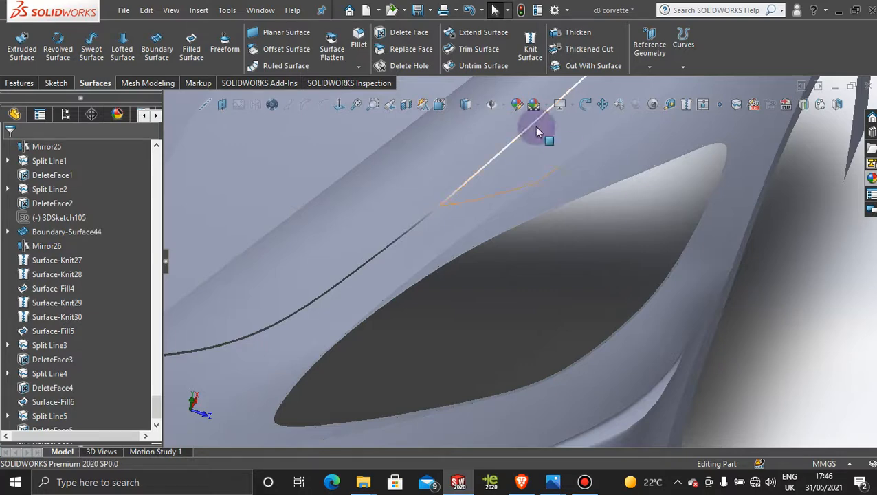
Set the display style to Shaded With Edges and look over the edges around the headlight opening.
{"action": "left_click", "coordinate": [477, 107]}
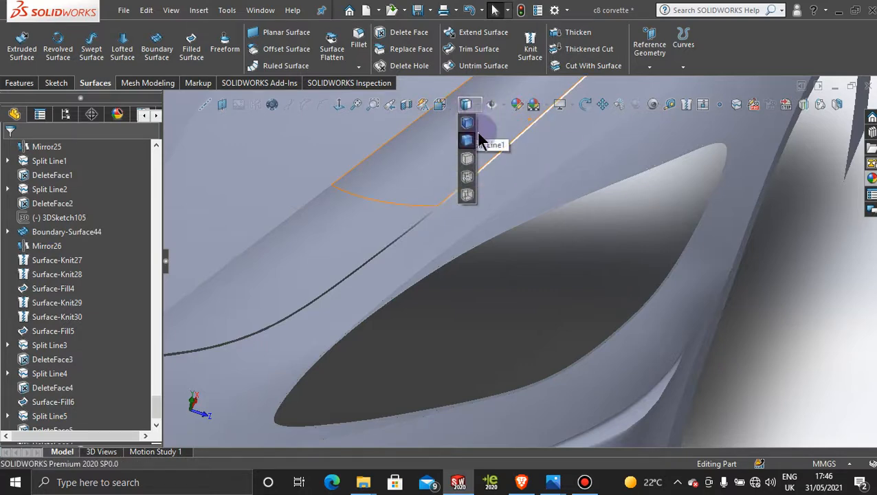
{"action": "left_click", "coordinate": [465, 140]}
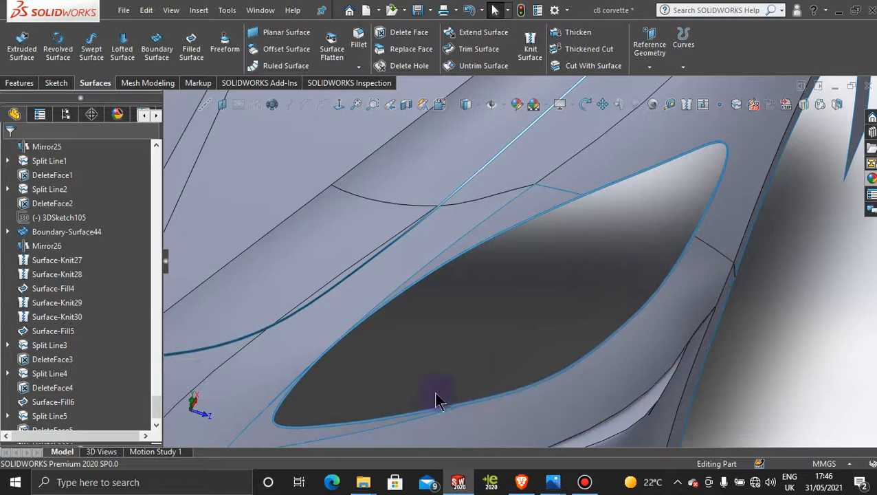
{"action": "scroll", "coordinate": [554, 330], "scroll_direction": "down", "scroll_amount": 2}
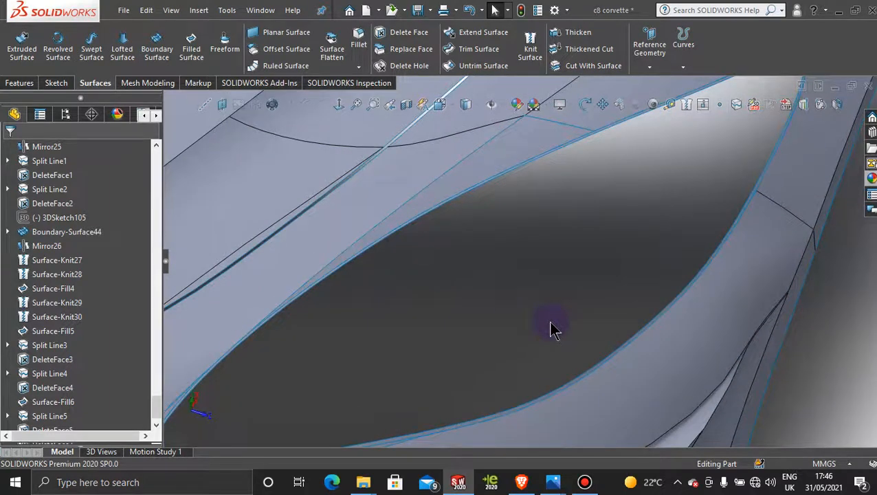
{"action": "scroll", "coordinate": [549, 321], "scroll_direction": "up", "scroll_amount": 5}
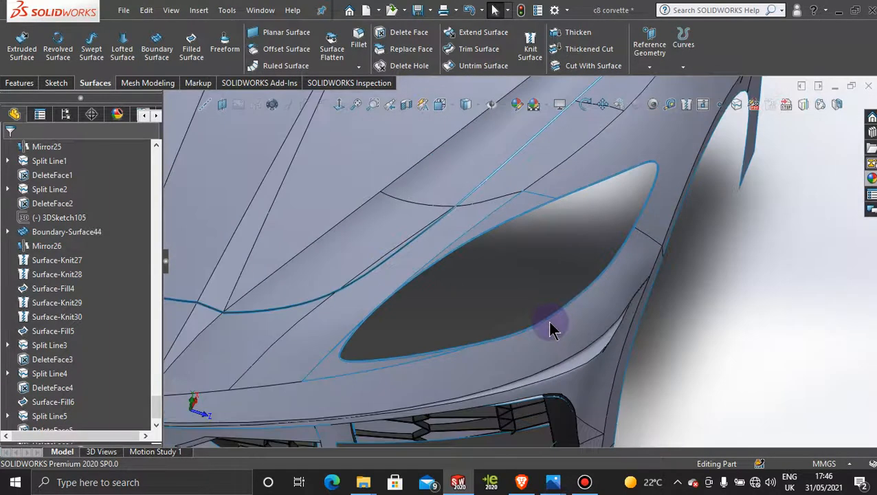
{"action": "scroll", "coordinate": [539, 312], "scroll_direction": "down", "scroll_amount": 2}
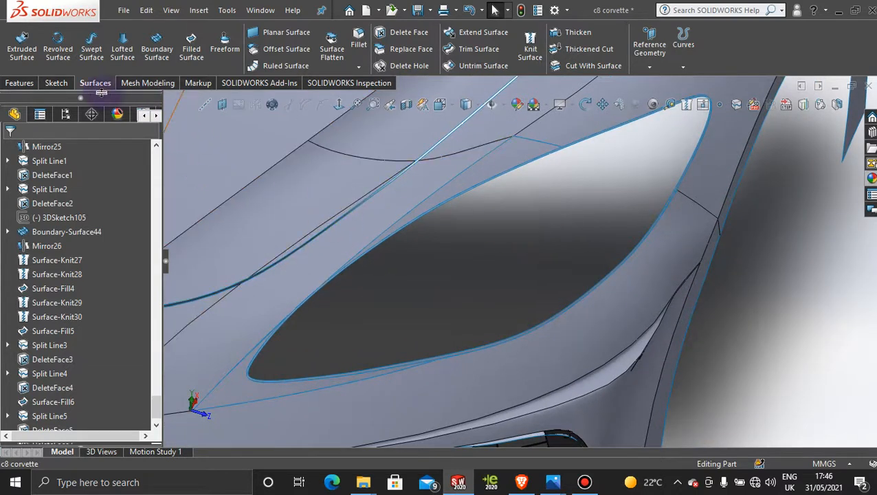
Start a new 3D sketch for the headlight opening.
{"action": "left_click", "coordinate": [57, 83]}
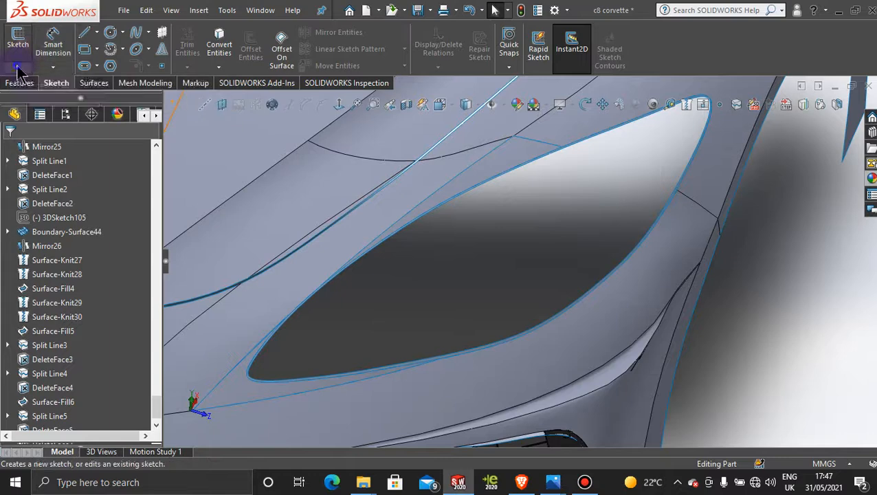
{"action": "left_click", "coordinate": [18, 68]}
{"action": "left_click", "coordinate": [38, 96]}
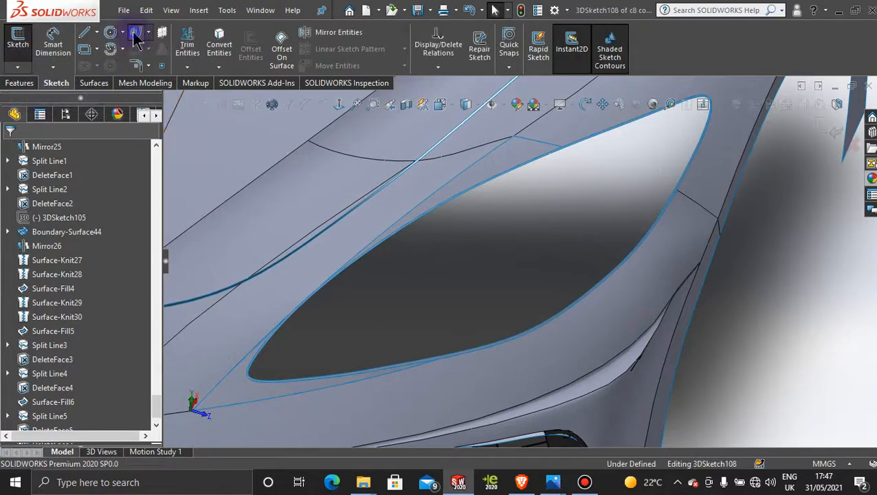
Sketch a two-point spline about 31 mm long across the headlight opening, from its upper rim edge to its lower rim edge.
{"action": "left_click", "coordinate": [136, 38]}
{"action": "scroll", "coordinate": [481, 218], "scroll_direction": "down", "scroll_amount": 5}
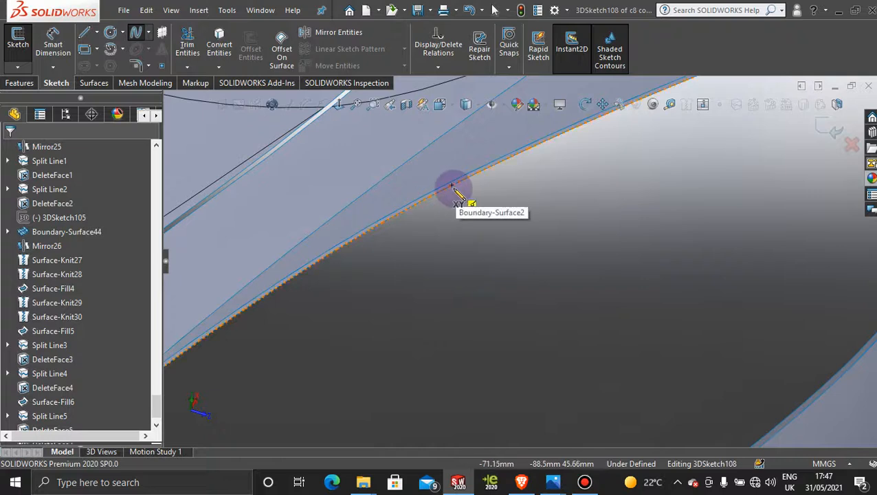
{"action": "left_click", "coordinate": [452, 185]}
{"action": "scroll", "coordinate": [728, 399], "scroll_direction": "up", "scroll_amount": 3}
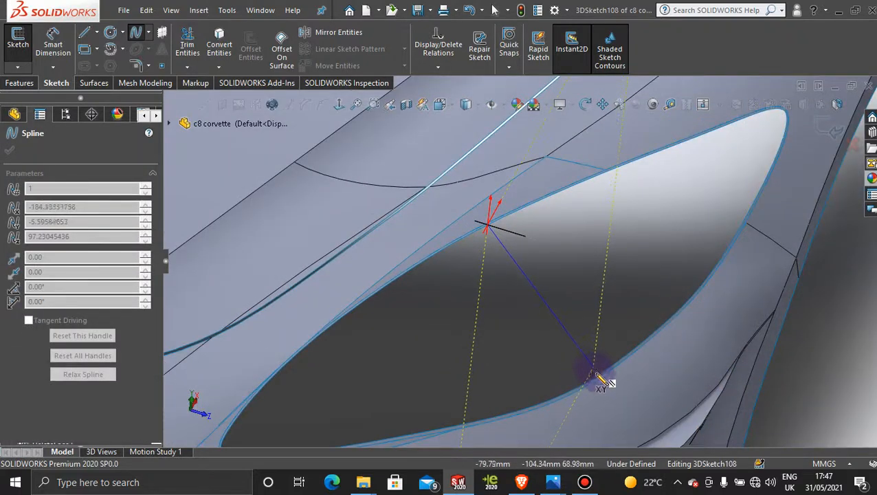
{"action": "scroll", "coordinate": [595, 375], "scroll_direction": "down", "scroll_amount": 5}
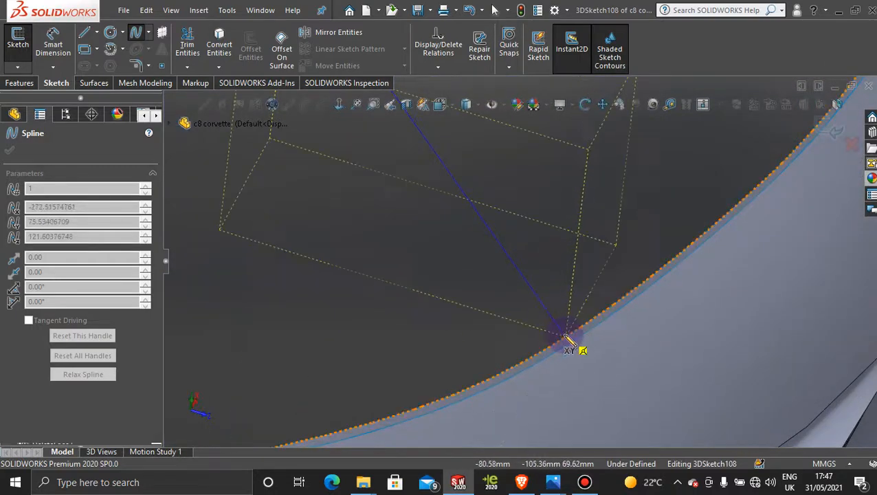
{"action": "double_click", "coordinate": [567, 283]}
{"action": "scroll", "coordinate": [567, 285], "scroll_direction": "up", "scroll_amount": 5}
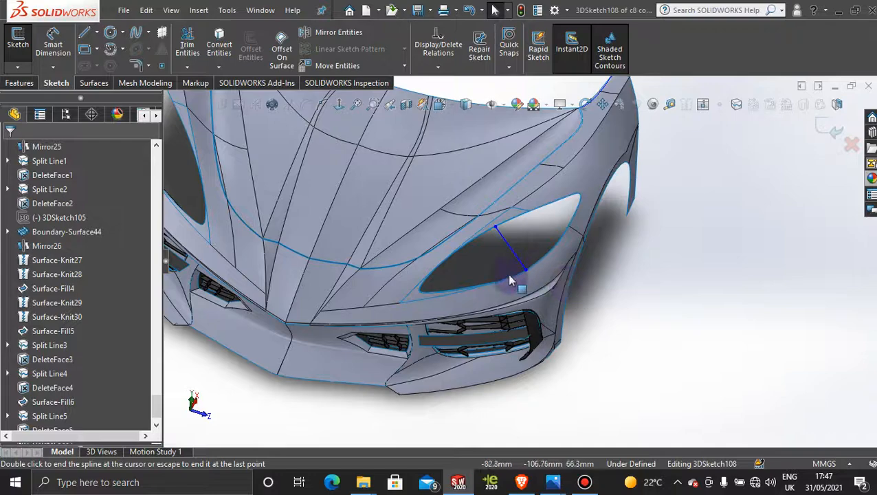
Bow the headlight spline outward by reshaping the tangent handles at both ends, and finish the 3D sketch.
{"action": "middle_click_drag", "start_coordinate": [509, 280], "coordinate": [558, 208]}
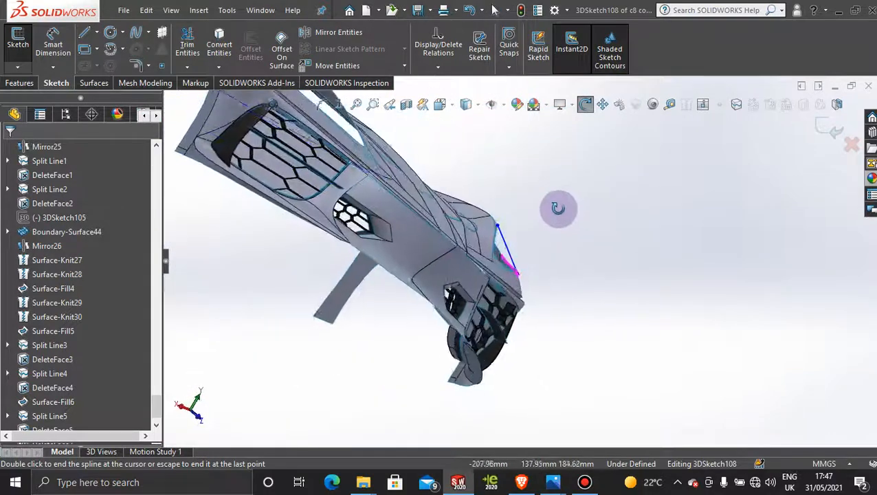
{"action": "scroll", "coordinate": [529, 261], "scroll_direction": "down", "scroll_amount": 5}
{"action": "mouse_move", "coordinate": [491, 250]}
{"action": "middle_mouse_down"}
{"action": "mouse_move", "coordinate": [476, 235]}
{"action": "mouse_move", "coordinate": [484, 248]}
{"action": "middle_mouse_up"}
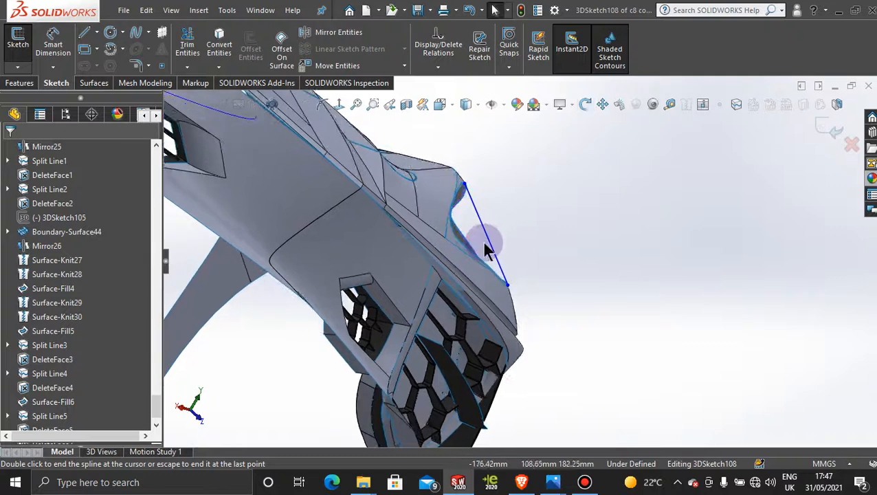
{"action": "scroll", "coordinate": [484, 248], "scroll_direction": "down", "scroll_amount": 3}
{"action": "double_click", "coordinate": [494, 223]}
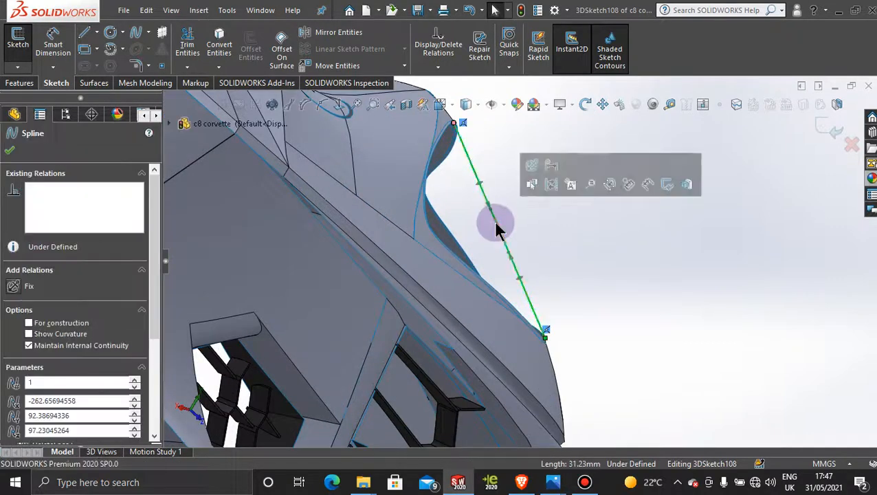
{"action": "left_click", "coordinate": [497, 216]}
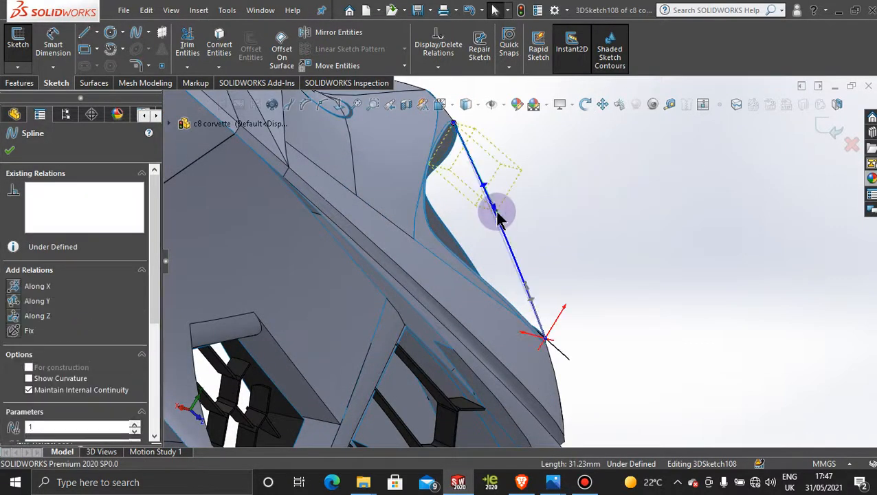
{"action": "left_click_drag", "start_coordinate": [498, 217], "coordinate": [505, 176]}
{"action": "left_click", "coordinate": [534, 265]}
{"action": "left_click_drag", "start_coordinate": [531, 256], "coordinate": [550, 285]}
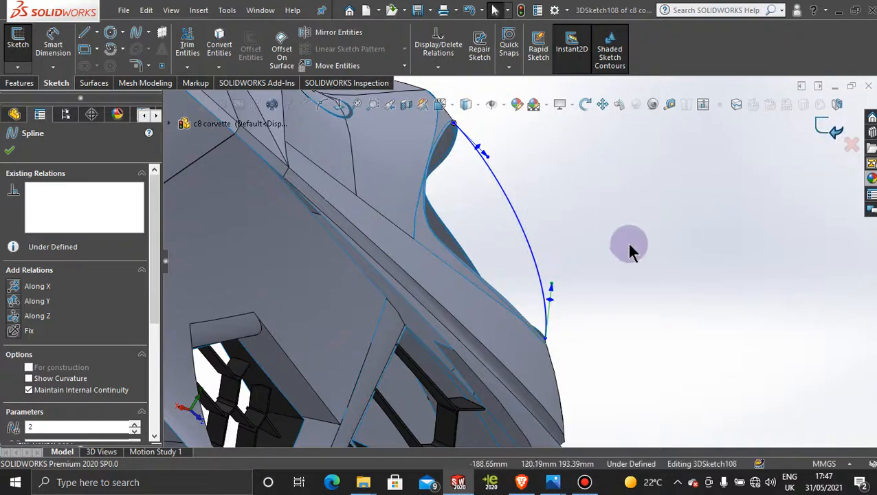
{"action": "middle_click_drag", "start_coordinate": [631, 251], "coordinate": [511, 275]}
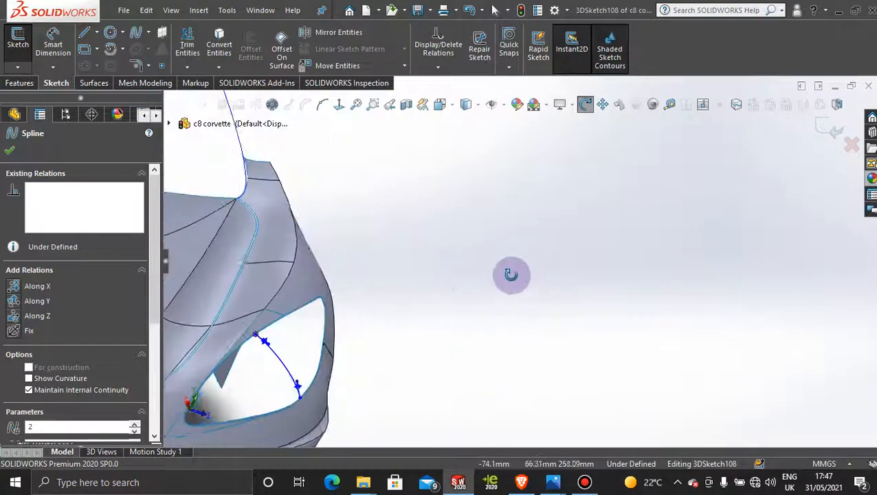
{"action": "left_click", "coordinate": [826, 130]}
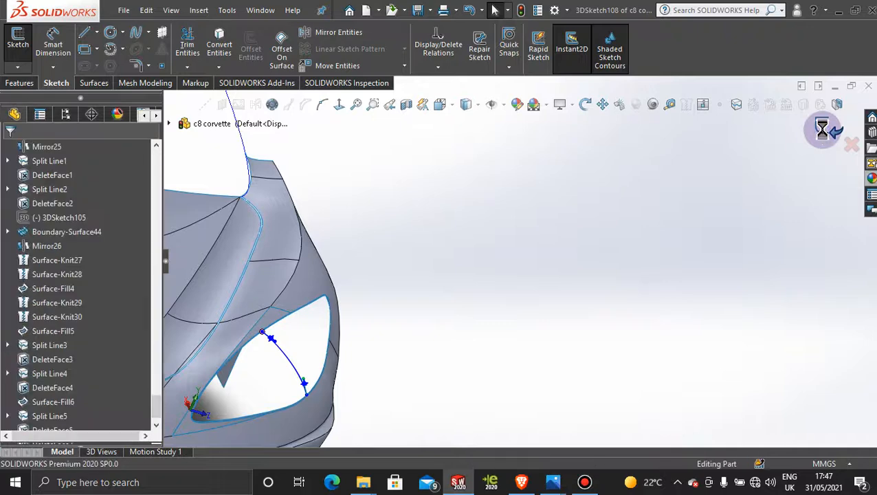
Start a Filled Surface with the two inner rim edges along the top and rear tip of the headlight opening as Contact boundaries.
{"action": "middle_click_drag", "start_coordinate": [303, 384], "coordinate": [258, 372]}
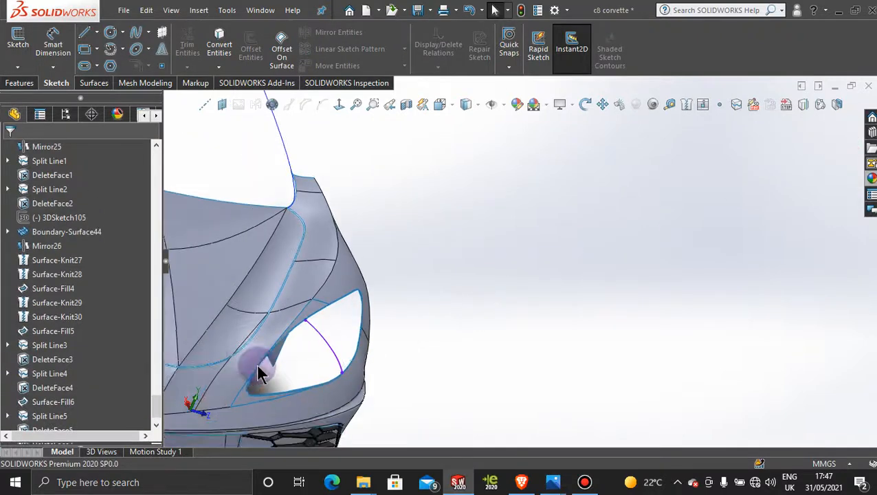
{"action": "scroll", "coordinate": [258, 372], "scroll_direction": "down", "scroll_amount": 5}
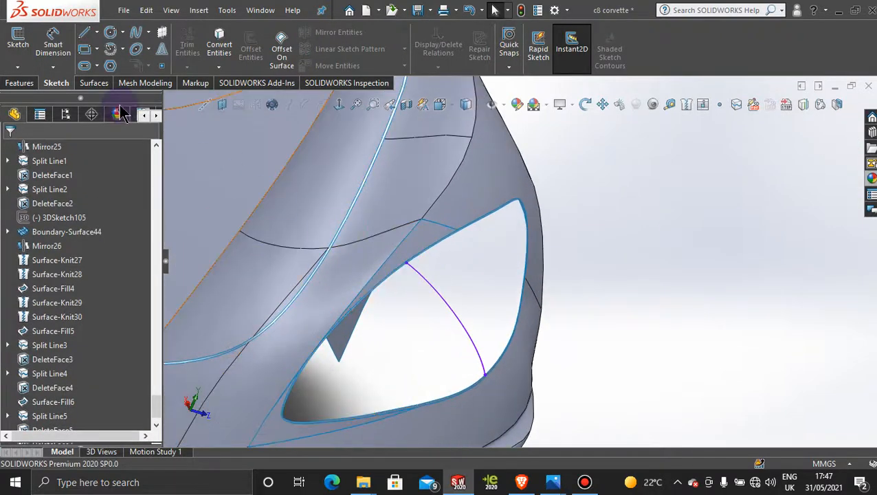
{"action": "left_click", "coordinate": [107, 84]}
{"action": "left_click", "coordinate": [191, 41]}
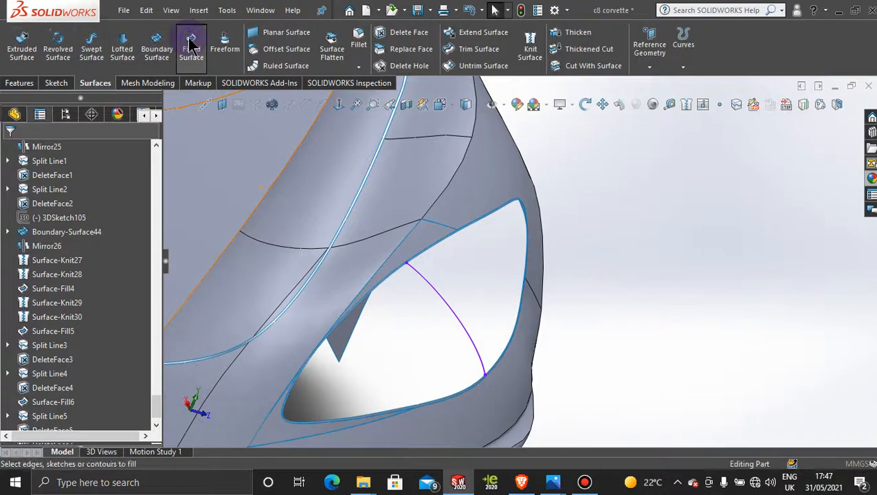
{"action": "scroll", "coordinate": [451, 258], "scroll_direction": "down", "scroll_amount": 5}
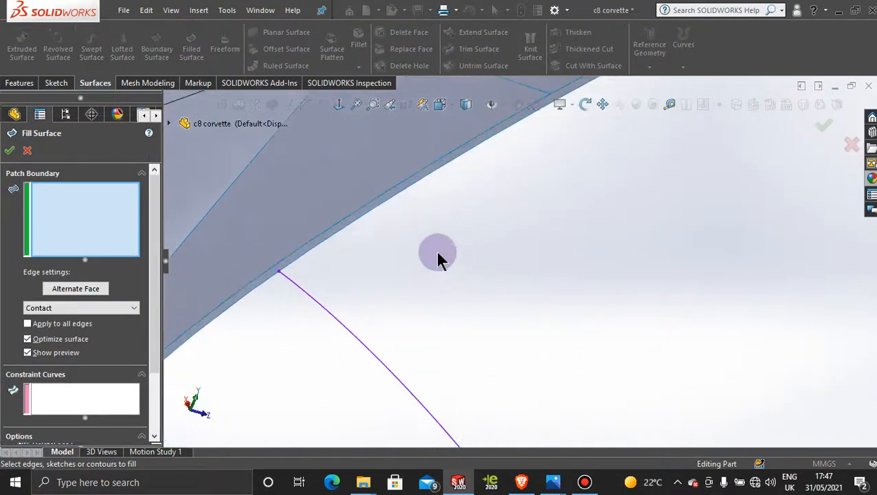
{"action": "left_click", "coordinate": [382, 201]}
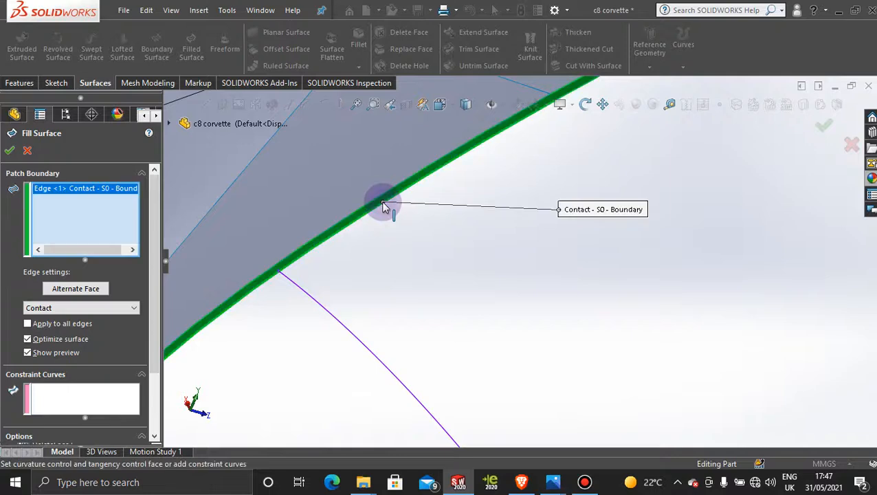
{"action": "scroll", "coordinate": [470, 319], "scroll_direction": "up", "scroll_amount": 3}
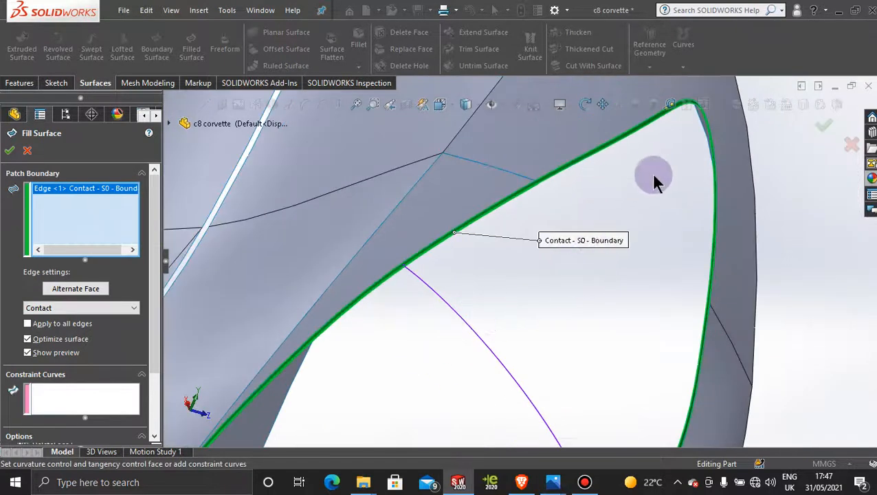
{"action": "scroll", "coordinate": [590, 198], "scroll_direction": "down", "scroll_amount": 3}
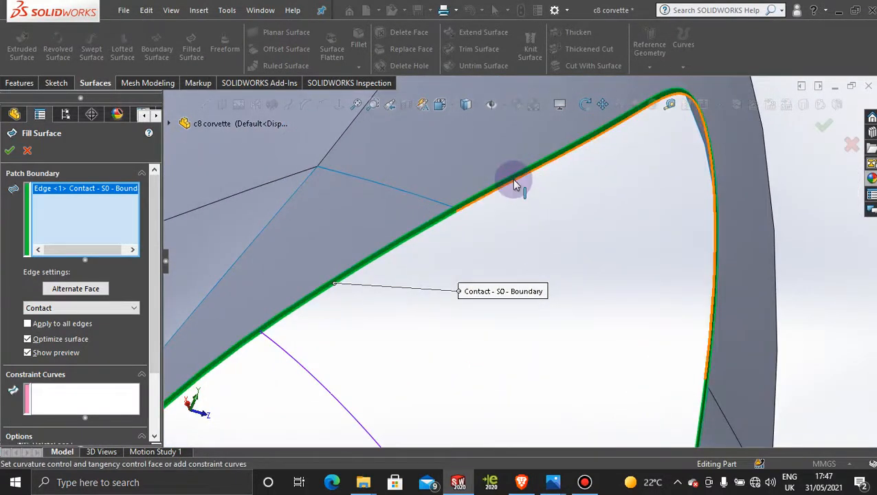
{"action": "left_click", "coordinate": [512, 178]}
Add the two remaining inner rim edges along the lower side of the opening to close the patch boundary.
{"action": "scroll", "coordinate": [609, 238], "scroll_direction": "up", "scroll_amount": 3}
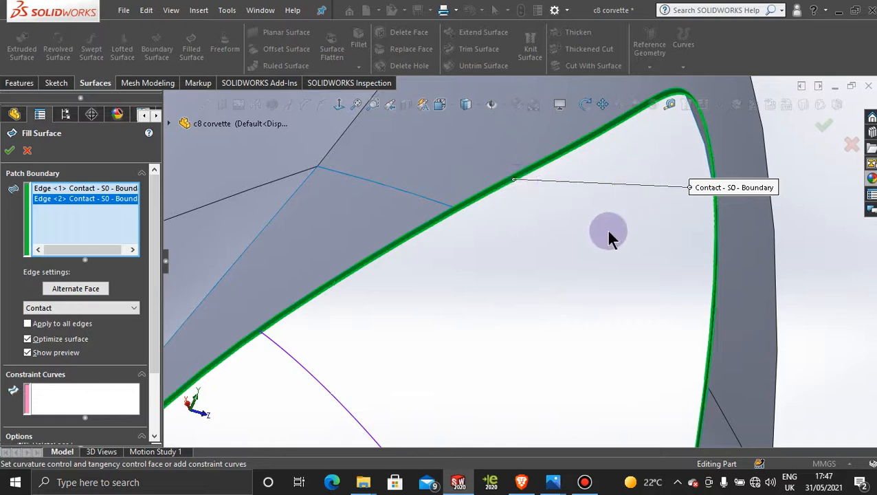
{"action": "mouse_move", "coordinate": [609, 239]}
{"action": "middle_mouse_down"}
{"action": "mouse_move", "coordinate": [584, 221]}
{"action": "mouse_move", "coordinate": [596, 234]}
{"action": "middle_mouse_up"}
{"action": "scroll", "coordinate": [642, 261], "scroll_direction": "up", "scroll_amount": 3}
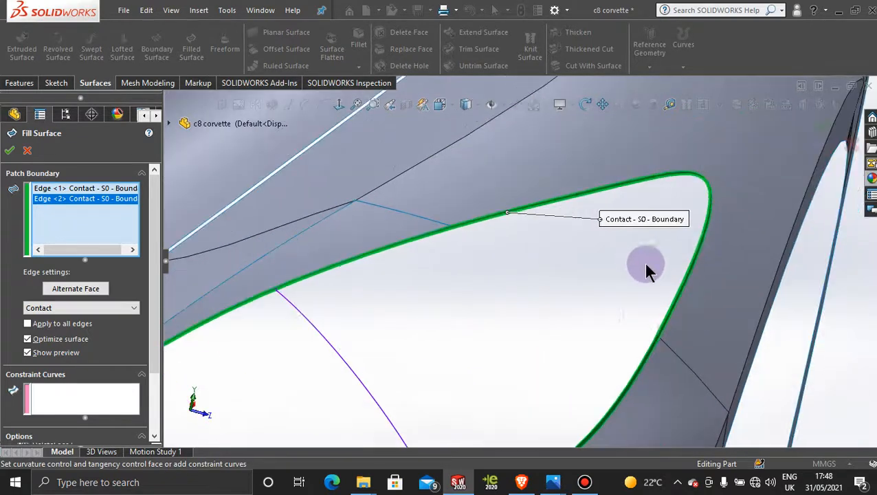
{"action": "scroll", "coordinate": [618, 337], "scroll_direction": "down", "scroll_amount": 5}
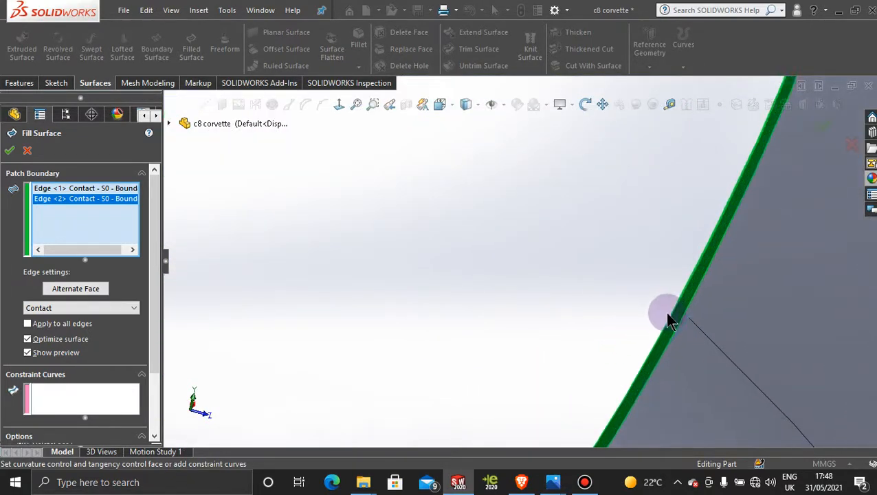
{"action": "left_click", "coordinate": [670, 319]}
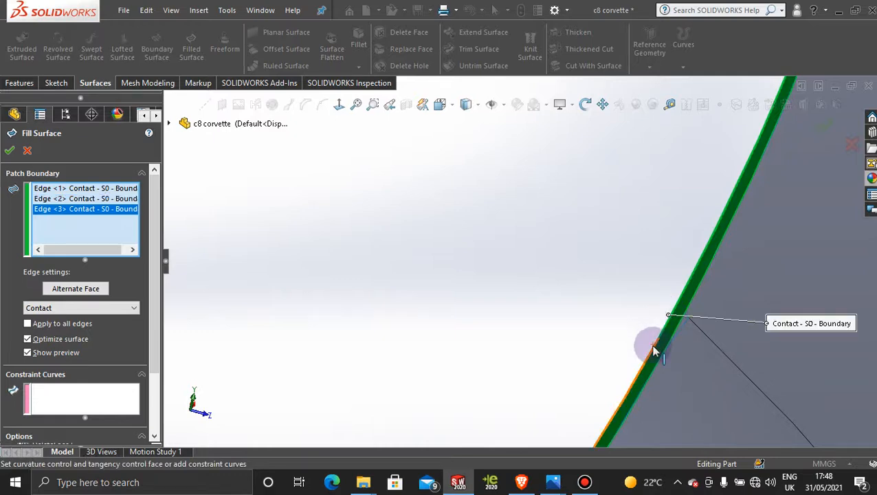
{"action": "left_click", "coordinate": [654, 350]}
{"action": "scroll", "coordinate": [622, 335], "scroll_direction": "up", "scroll_amount": 5}
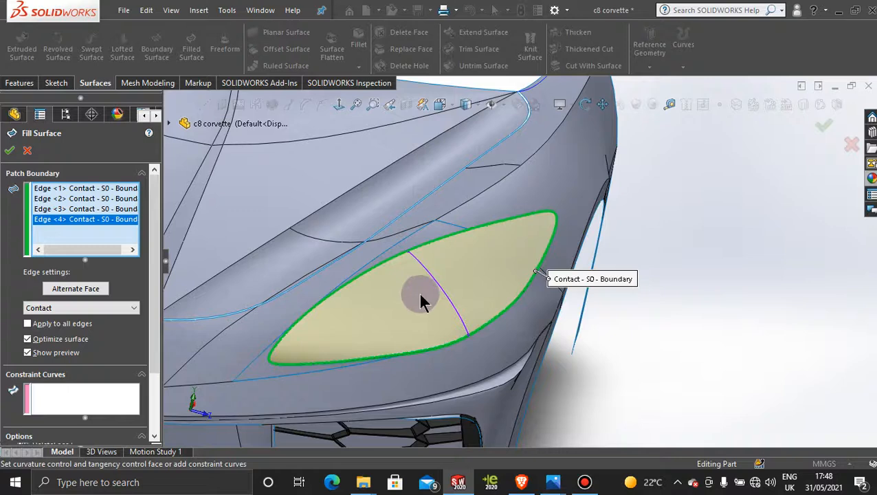
Use the bowed spline as the constraint curve and create the filled headlight surface.
{"action": "scroll", "coordinate": [421, 301], "scroll_direction": "down", "scroll_amount": 6}
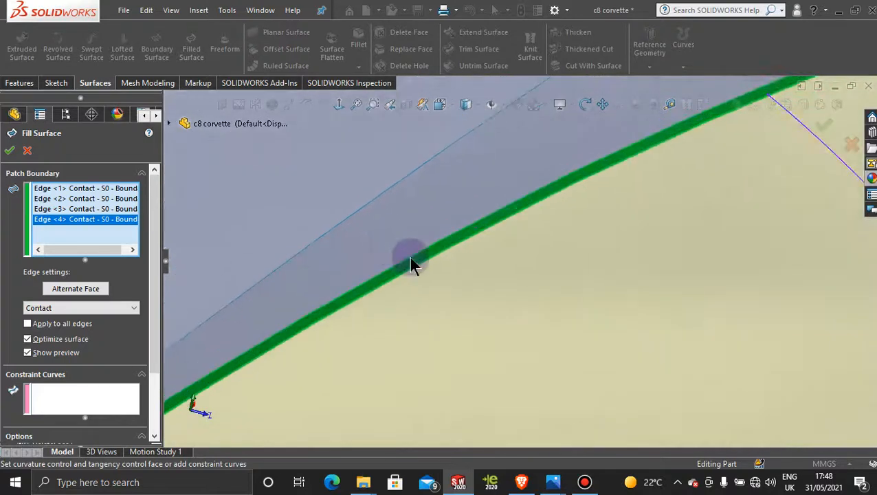
{"action": "scroll", "coordinate": [497, 271], "scroll_direction": "down", "scroll_amount": 3}
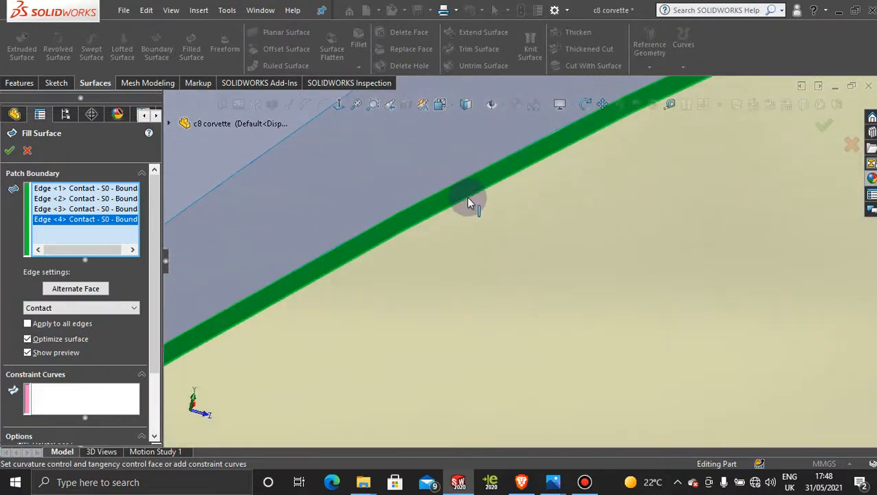
{"action": "scroll", "coordinate": [616, 329], "scroll_direction": "up", "scroll_amount": 6}
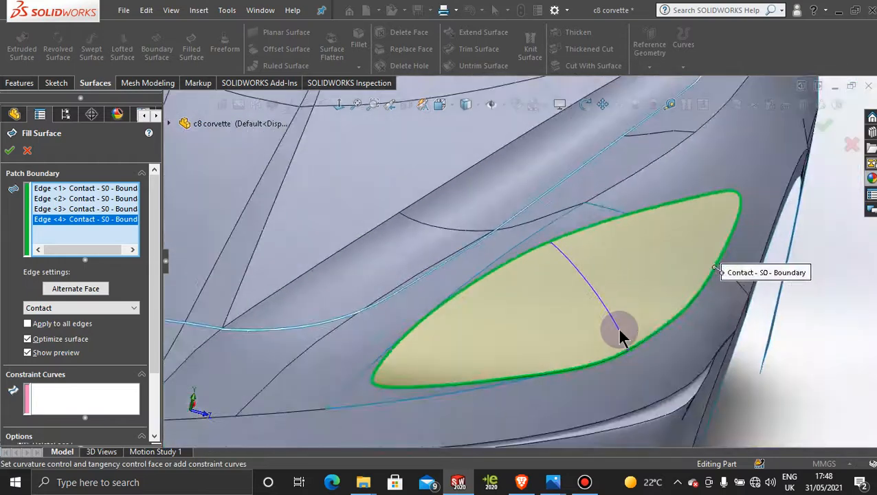
{"action": "scroll", "coordinate": [618, 333], "scroll_direction": "up", "scroll_amount": 2}
{"action": "scroll", "coordinate": [573, 279], "scroll_direction": "down", "scroll_amount": 3}
{"action": "left_click", "coordinate": [83, 395]}
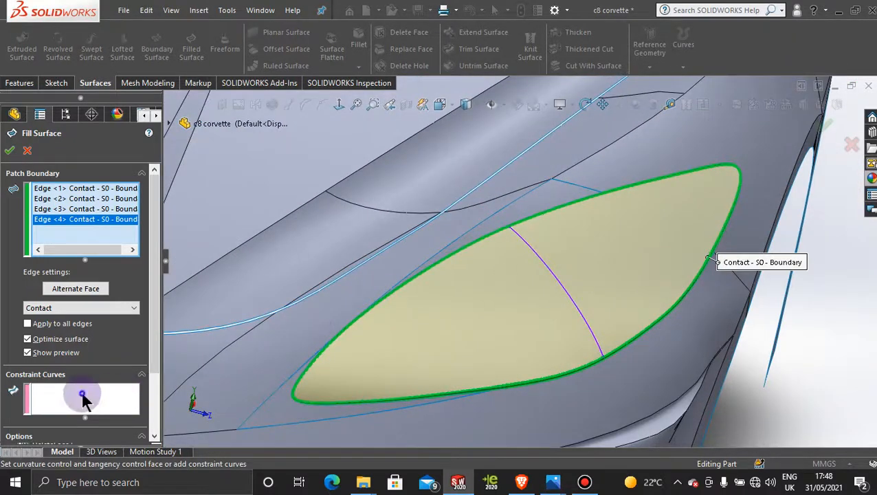
{"action": "left_click", "coordinate": [558, 284]}
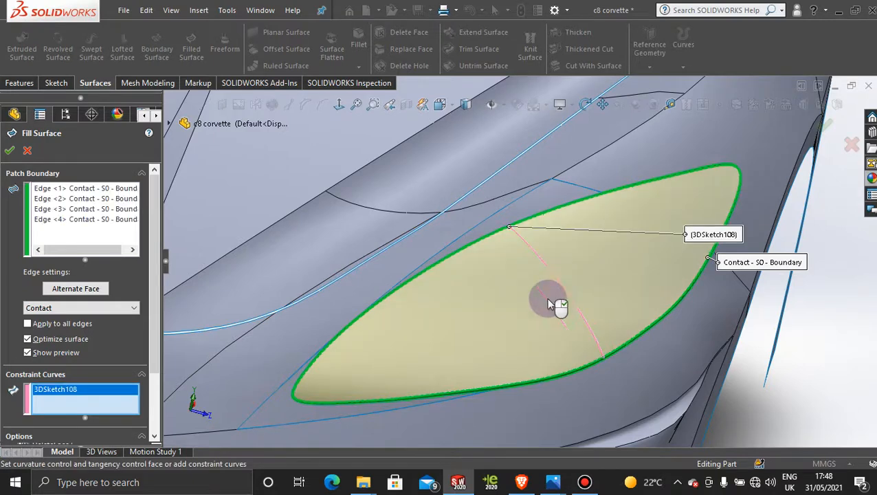
{"action": "left_click", "coordinate": [10, 150]}
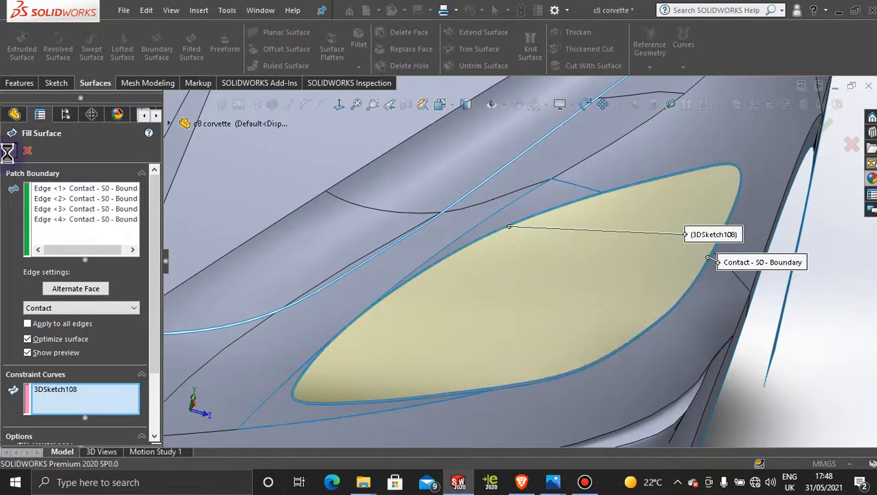
Set the display style to Shaded without edges to show the car's front end.
{"action": "middle_click_drag", "start_coordinate": [714, 180], "coordinate": [707, 283]}
{"action": "scroll", "coordinate": [708, 284], "scroll_direction": "up", "scroll_amount": 5}
{"action": "middle_click_drag", "start_coordinate": [621, 385], "coordinate": [568, 349]}
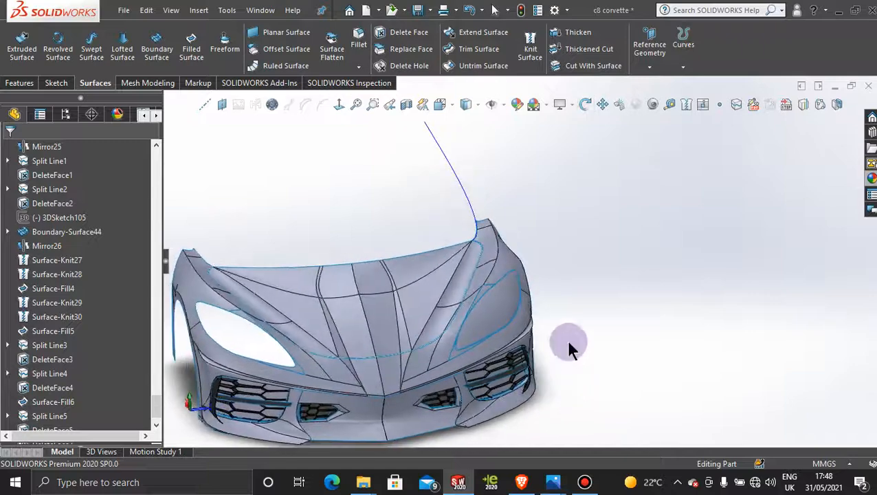
{"action": "left_click", "coordinate": [476, 104]}
{"action": "left_click", "coordinate": [466, 143]}
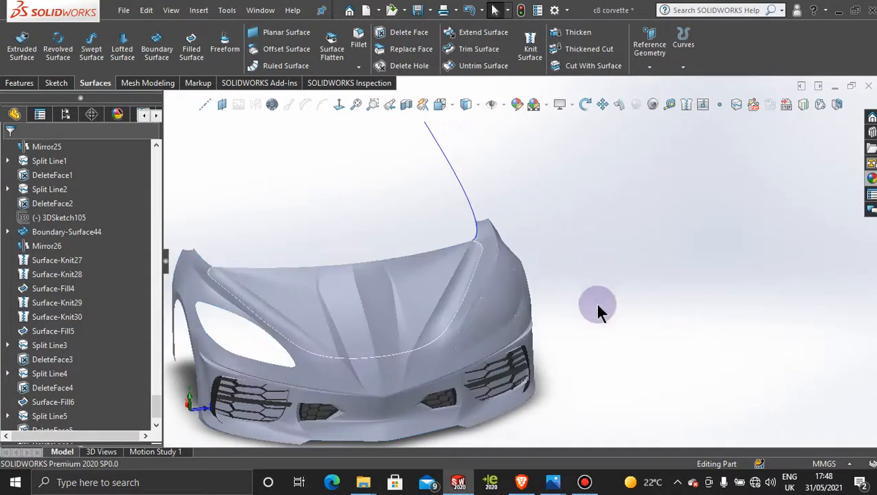
Examine how the new headlight surface blends into the hood and fender from several angles.
{"action": "middle_click_drag", "start_coordinate": [596, 308], "coordinate": [581, 293]}
{"action": "scroll", "coordinate": [466, 345], "scroll_direction": "down", "scroll_amount": 5}
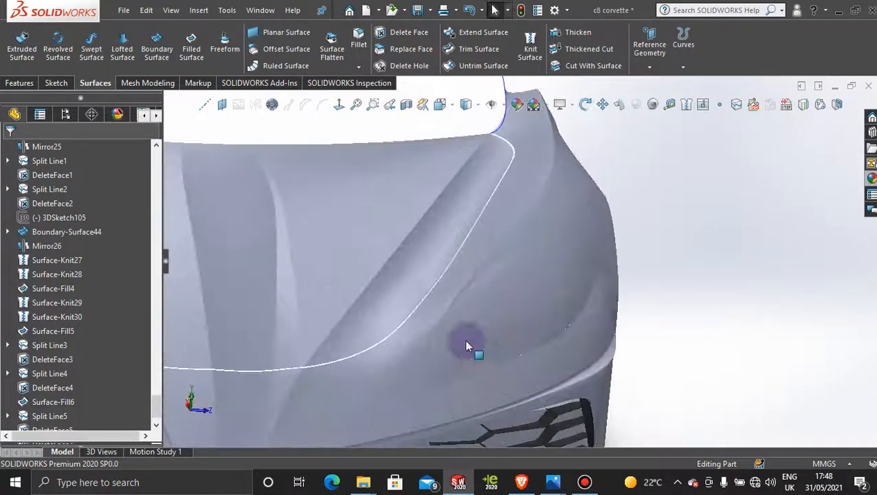
{"action": "middle_click_drag", "start_coordinate": [382, 297], "coordinate": [345, 354]}
{"action": "scroll", "coordinate": [636, 313], "scroll_direction": "up", "scroll_amount": 5}
{"action": "mouse_move", "coordinate": [636, 313]}
{"action": "middle_mouse_down"}
{"action": "mouse_move", "coordinate": [618, 372]}
{"action": "mouse_move", "coordinate": [633, 306]}
{"action": "mouse_move", "coordinate": [607, 289]}
{"action": "mouse_move", "coordinate": [572, 305]}
{"action": "mouse_move", "coordinate": [619, 304]}
{"action": "mouse_move", "coordinate": [624, 400]}
{"action": "mouse_move", "coordinate": [622, 318]}
{"action": "mouse_move", "coordinate": [607, 303]}
{"action": "mouse_move", "coordinate": [618, 310]}
{"action": "middle_mouse_up"}
{"action": "scroll", "coordinate": [540, 292], "scroll_direction": "up", "scroll_amount": 3}
{"action": "scroll", "coordinate": [538, 292], "scroll_direction": "down", "scroll_amount": 3}
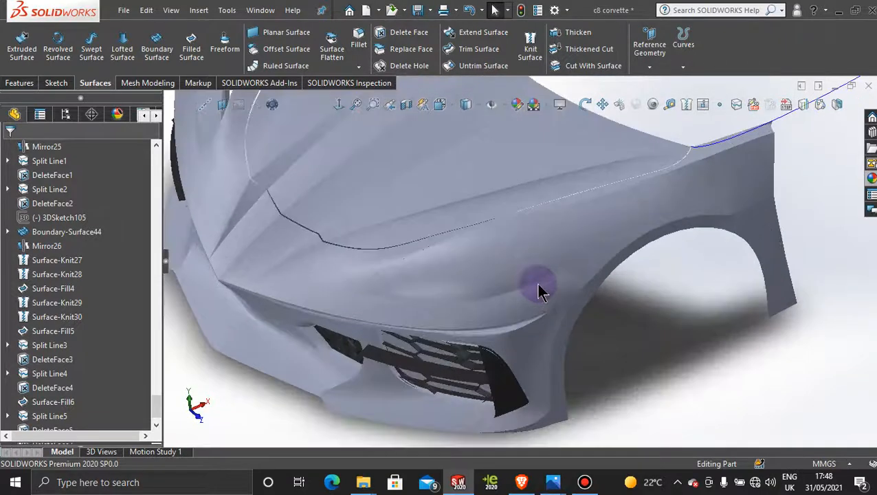
{"action": "scroll", "coordinate": [446, 212], "scroll_direction": "up", "scroll_amount": 3}
{"action": "scroll", "coordinate": [650, 333], "scroll_direction": "down", "scroll_amount": 3}
Hide the hood body, the fender body and the leftover surface piece bordering the headlight to expose the headlight surface.
{"action": "middle_click_drag", "start_coordinate": [670, 351], "coordinate": [655, 353]}
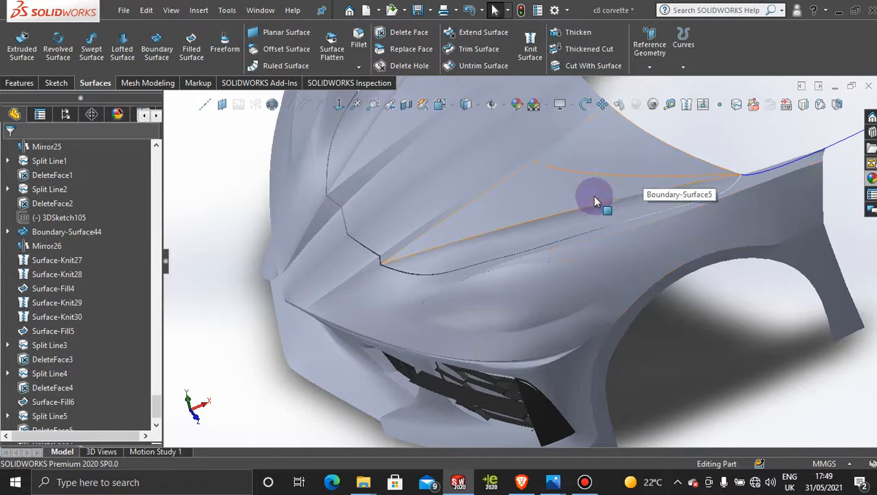
{"action": "right_click", "coordinate": [560, 191]}
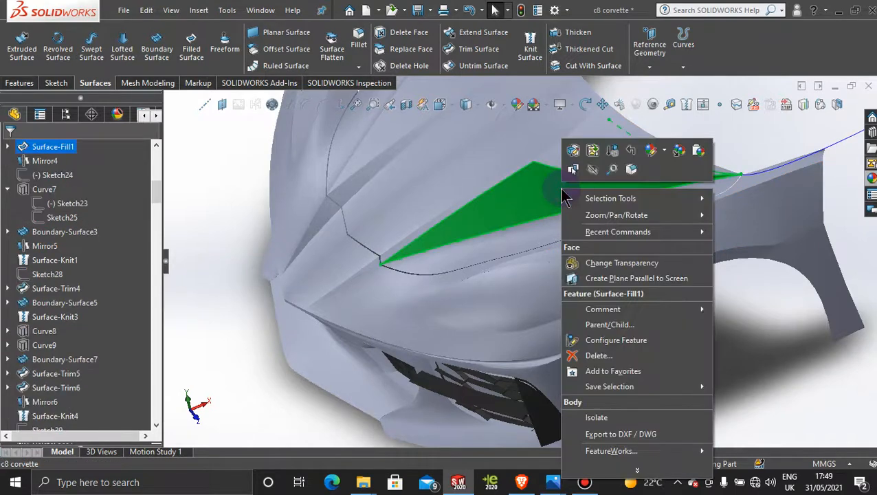
{"action": "left_click", "coordinate": [588, 165]}
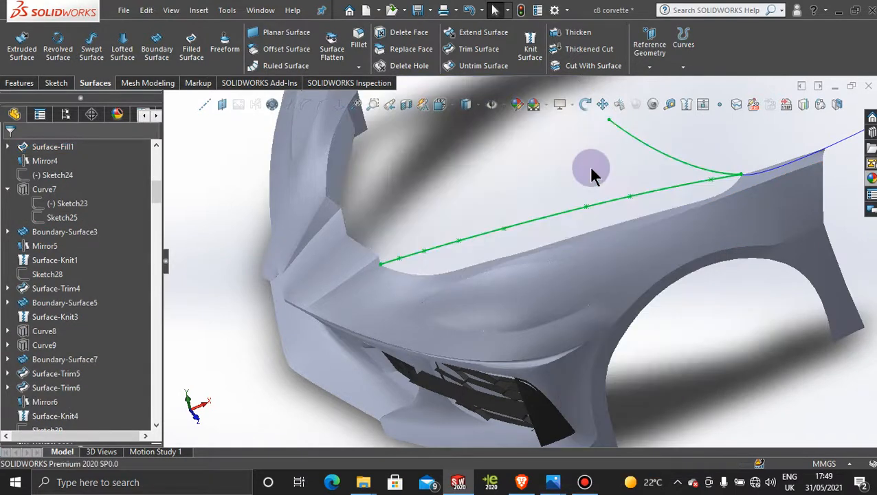
{"action": "right_click", "coordinate": [664, 250]}
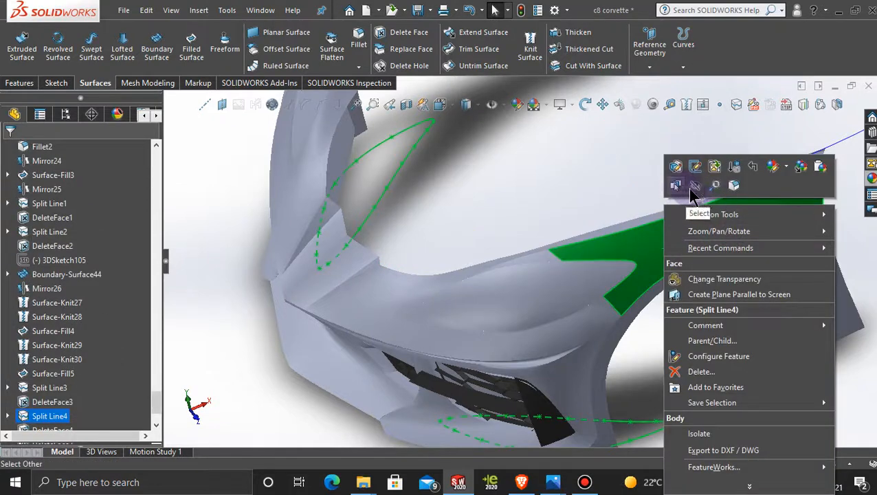
{"action": "left_click", "coordinate": [694, 185]}
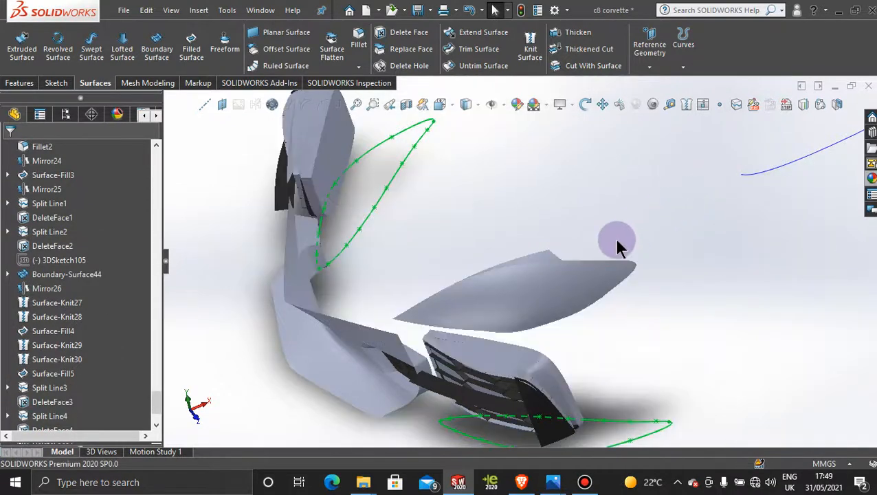
{"action": "middle_click_drag", "start_coordinate": [580, 244], "coordinate": [558, 261]}
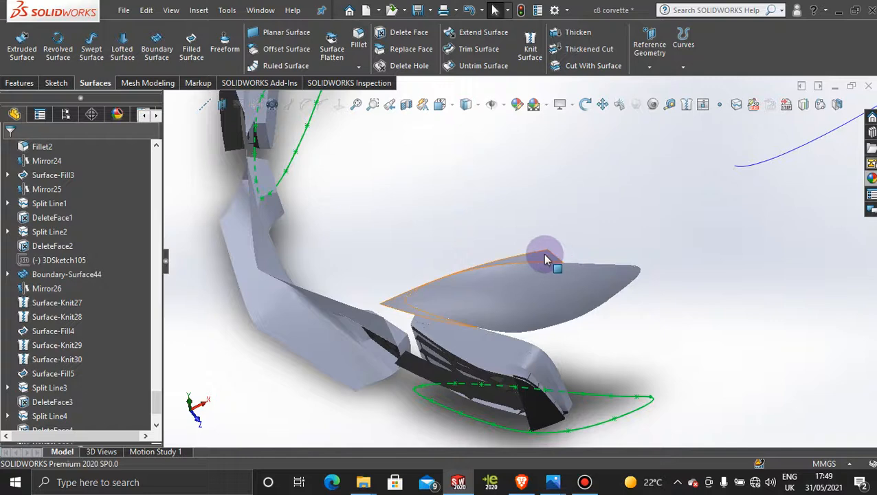
{"action": "right_click", "coordinate": [546, 259]}
{"action": "left_click", "coordinate": [576, 185]}
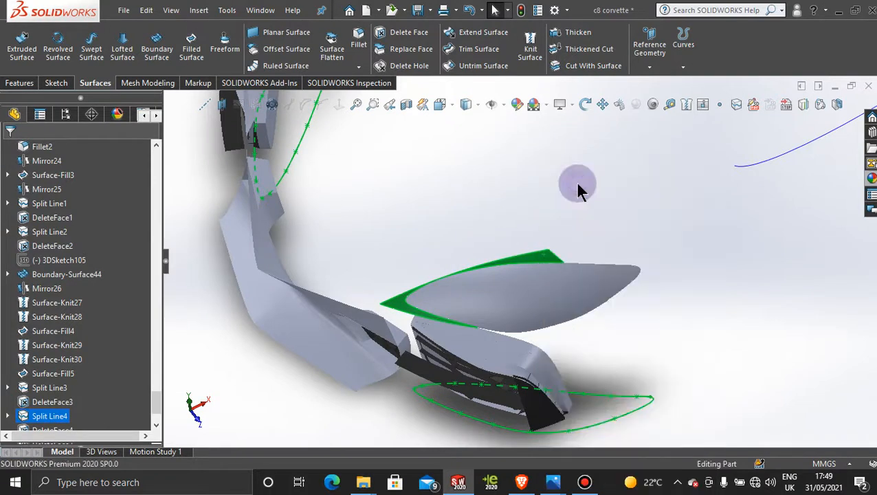
{"action": "middle_click_drag", "start_coordinate": [678, 232], "coordinate": [701, 222]}
{"action": "middle_click_drag", "start_coordinate": [706, 275], "coordinate": [685, 270]}
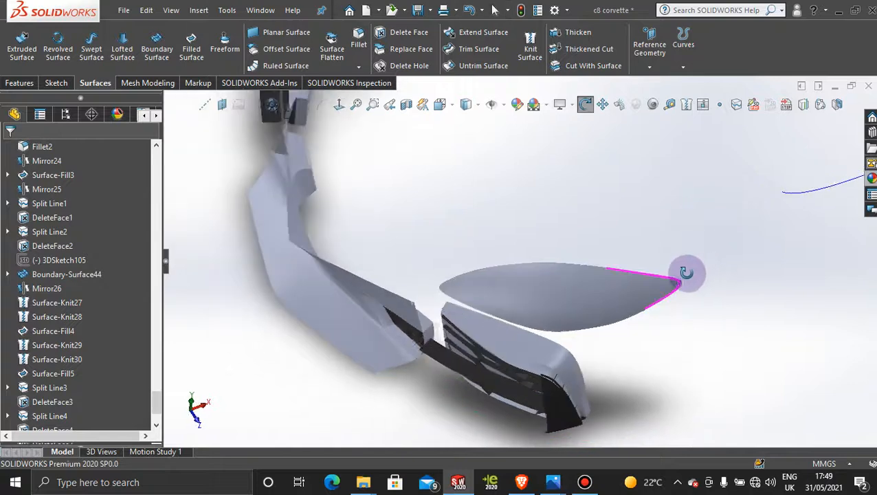
Examine the thin rim and the edges around the headlight surface up close.
{"action": "scroll", "coordinate": [646, 274], "scroll_direction": "down", "scroll_amount": 5}
{"action": "scroll", "coordinate": [597, 290], "scroll_direction": "down", "scroll_amount": 3}
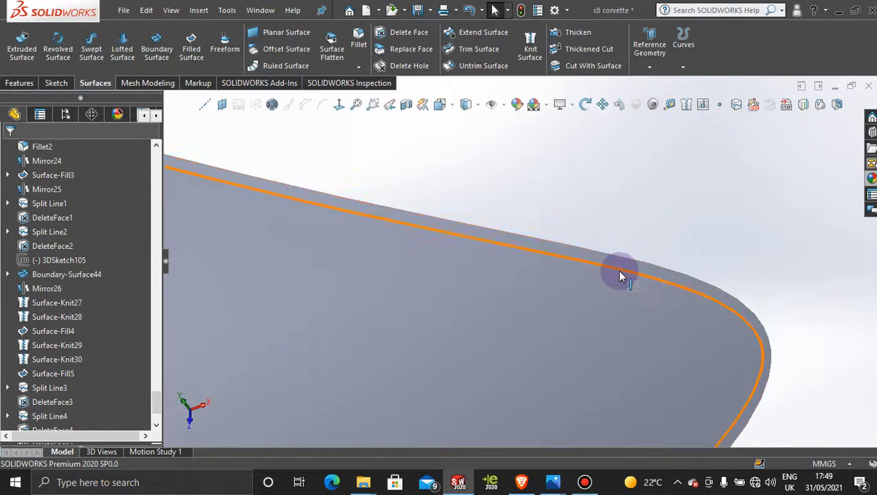
{"action": "middle_click_drag", "start_coordinate": [621, 275], "coordinate": [680, 337]}
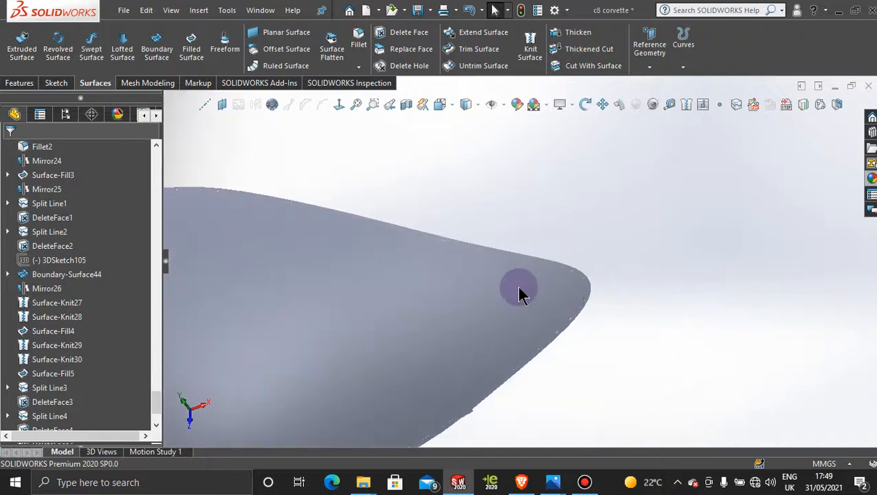
{"action": "scroll", "coordinate": [515, 282], "scroll_direction": "up", "scroll_amount": 2}
{"action": "scroll", "coordinate": [506, 274], "scroll_direction": "up", "scroll_amount": 2}
{"action": "scroll", "coordinate": [439, 263], "scroll_direction": "down", "scroll_amount": 3}
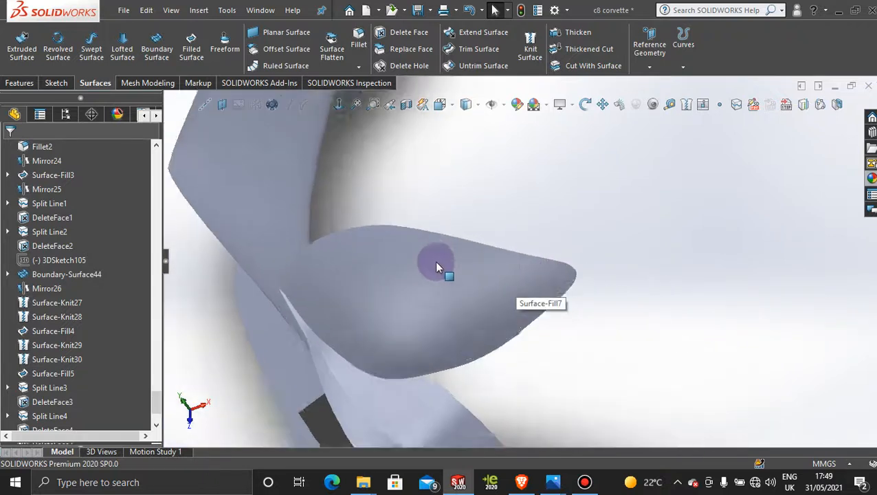
{"action": "left_click", "coordinate": [451, 261]}
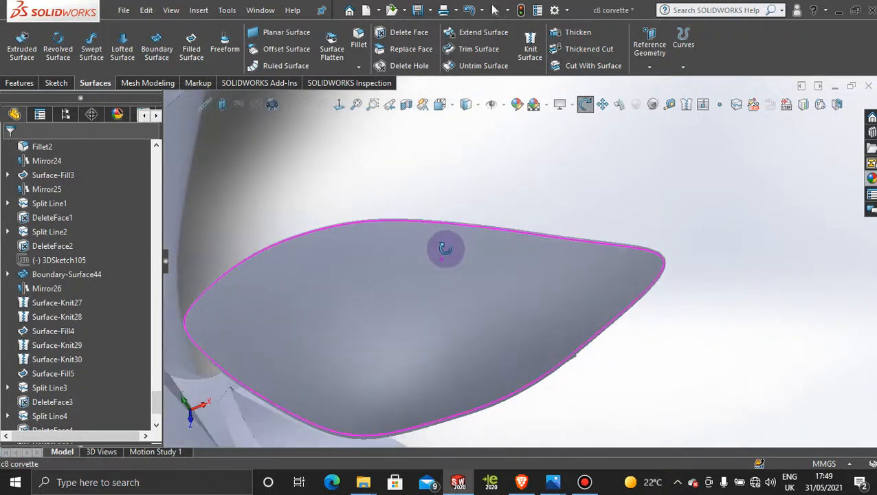
{"action": "left_click", "coordinate": [369, 149]}
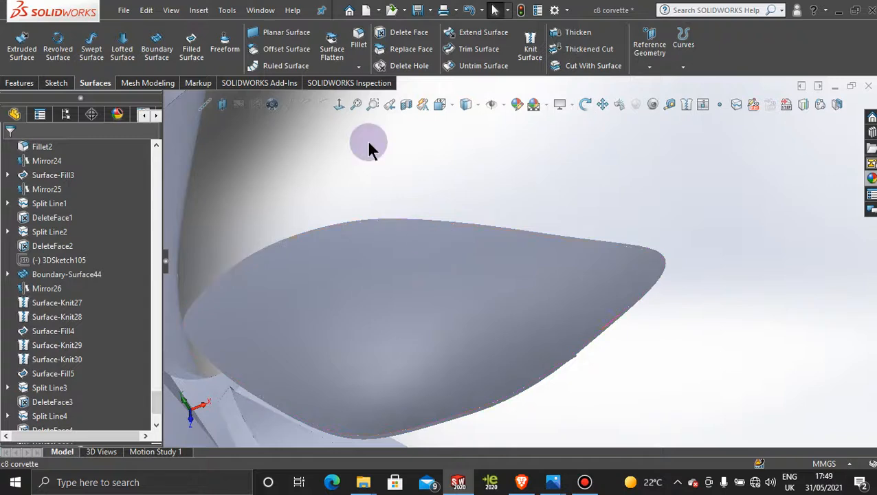
Start a 3D sketch and pick the headlight's two upper inner rim edges for Convert Entities.
{"action": "left_click", "coordinate": [57, 83]}
{"action": "left_click", "coordinate": [17, 67]}
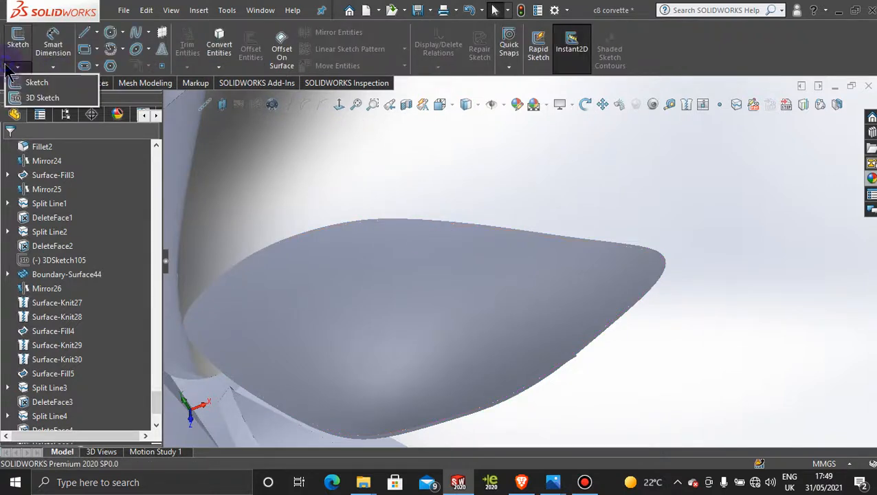
{"action": "left_click", "coordinate": [41, 98]}
{"action": "left_click", "coordinate": [218, 42]}
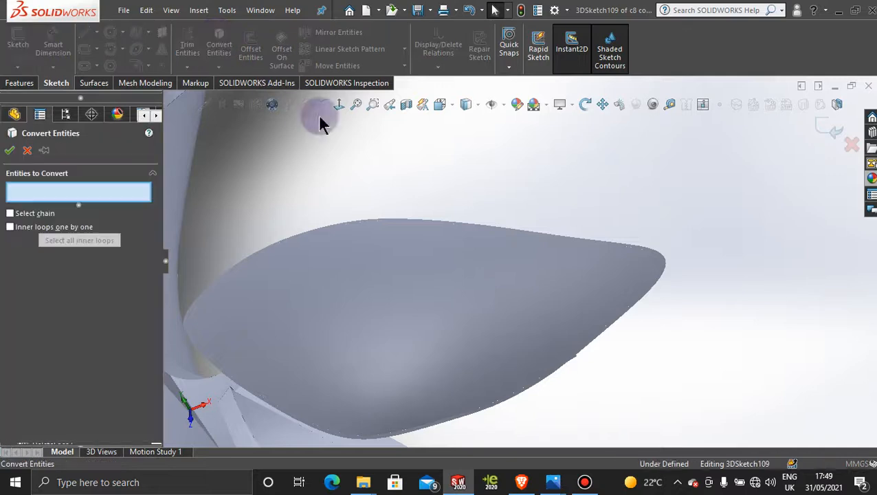
{"action": "scroll", "coordinate": [554, 253], "scroll_direction": "down", "scroll_amount": 4}
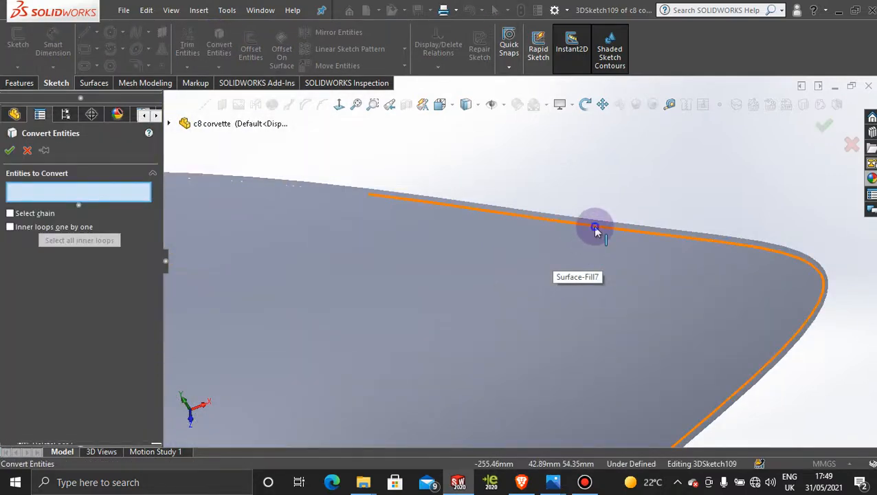
{"action": "left_click", "coordinate": [595, 229]}
{"action": "left_click", "coordinate": [331, 197]}
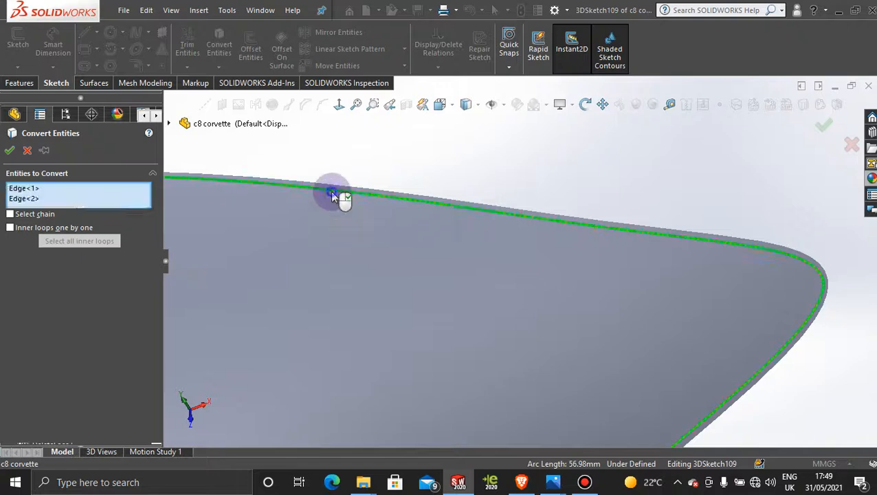
Add the two lower inner rim edges, including the short one at the notch, and convert the closed loop into sketch curves.
{"action": "scroll", "coordinate": [548, 323], "scroll_direction": "up", "scroll_amount": 4}
{"action": "scroll", "coordinate": [543, 385], "scroll_direction": "down", "scroll_amount": 3}
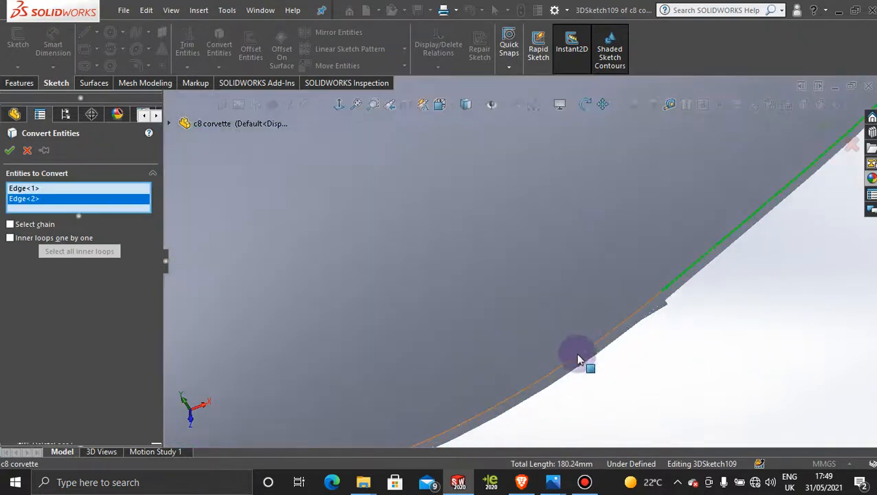
{"action": "left_click", "coordinate": [591, 351]}
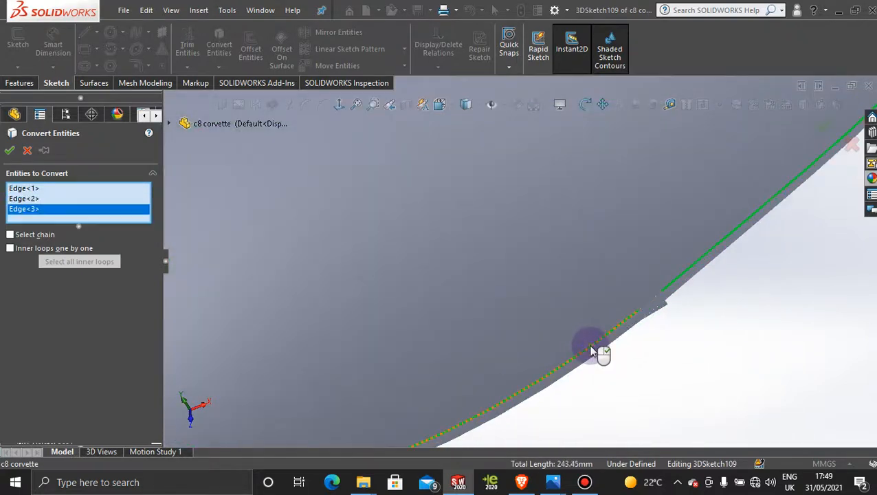
{"action": "left_click", "coordinate": [646, 307]}
{"action": "scroll", "coordinate": [500, 338], "scroll_direction": "up", "scroll_amount": 3}
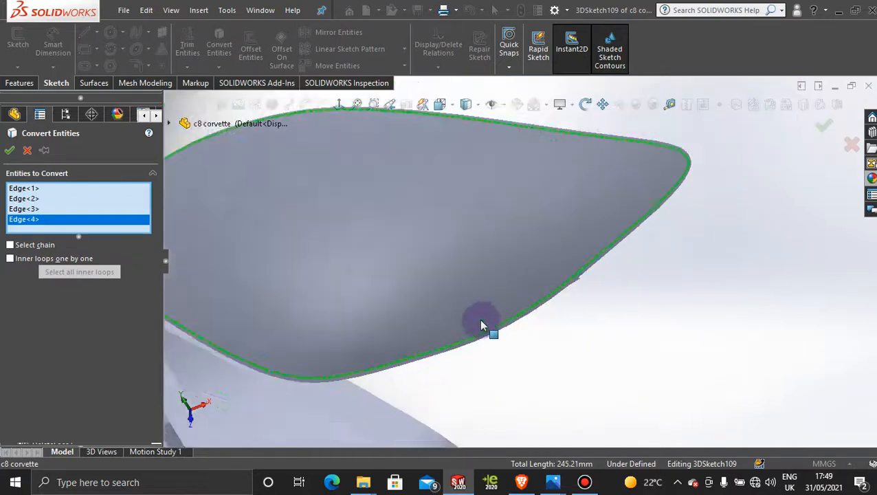
{"action": "middle_click_drag", "start_coordinate": [479, 323], "coordinate": [337, 254]}
{"action": "scroll", "coordinate": [328, 254], "scroll_direction": "down", "scroll_amount": 5}
{"action": "scroll", "coordinate": [327, 253], "scroll_direction": "down", "scroll_amount": 2}
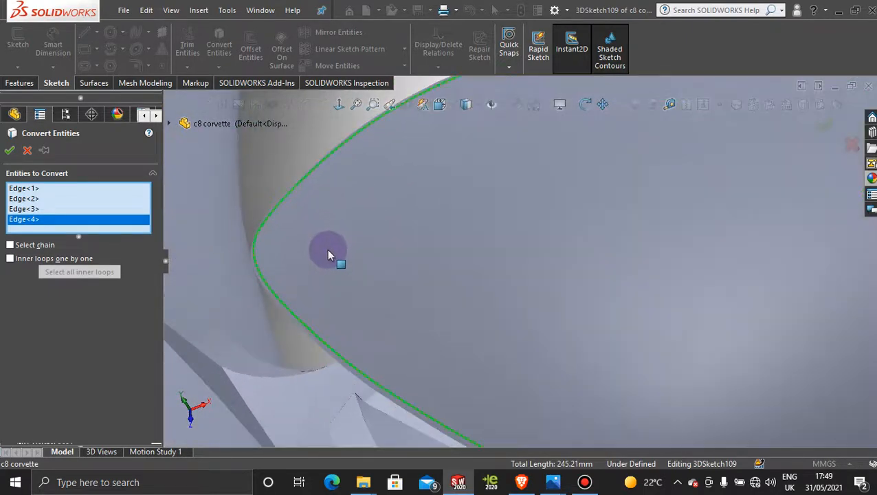
{"action": "scroll", "coordinate": [473, 291], "scroll_direction": "up", "scroll_amount": 4}
{"action": "scroll", "coordinate": [474, 292], "scroll_direction": "up", "scroll_amount": 2}
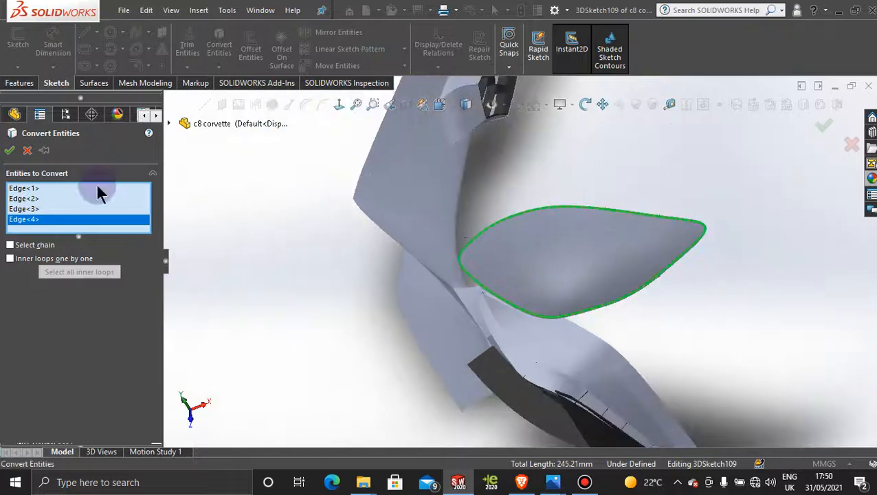
{"action": "left_click", "coordinate": [8, 151]}
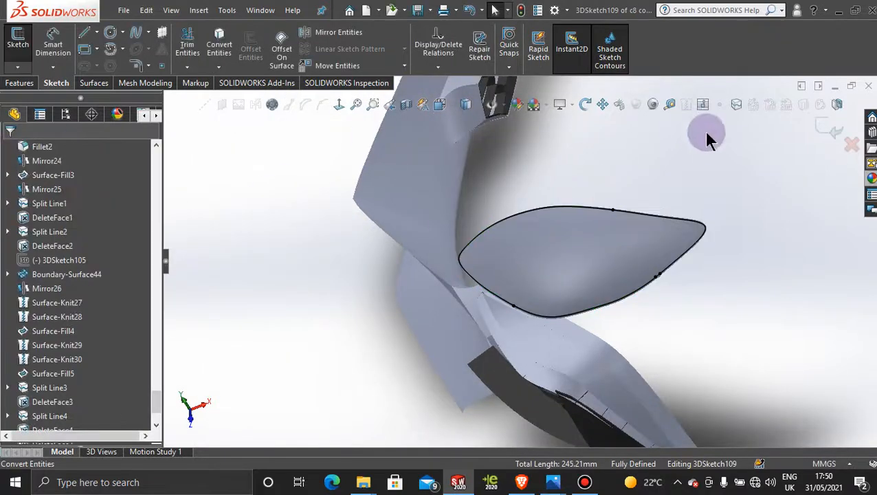
Check the converted headlight outline from several angles and exit the 3D sketch.
{"action": "middle_click_drag", "start_coordinate": [708, 157], "coordinate": [577, 252]}
{"action": "scroll", "coordinate": [663, 225], "scroll_direction": "down", "scroll_amount": 5}
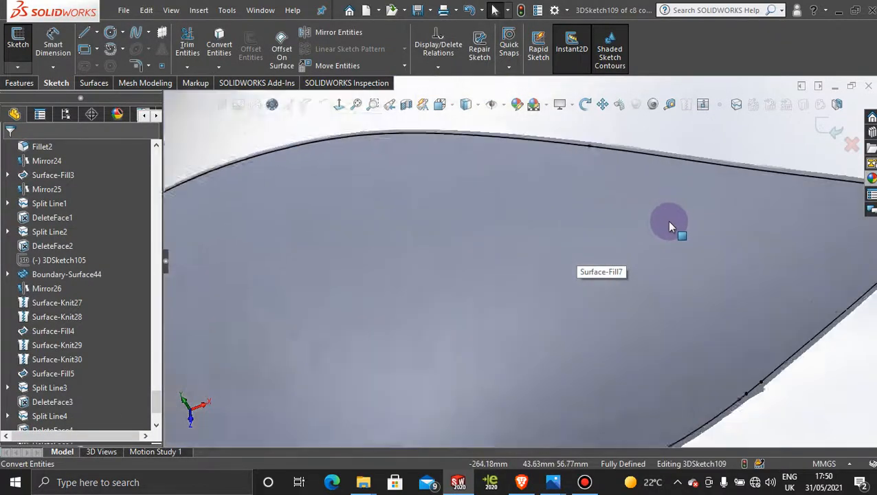
{"action": "mouse_move", "coordinate": [687, 376]}
{"action": "middle_mouse_down"}
{"action": "mouse_move", "coordinate": [333, 349]}
{"action": "mouse_move", "coordinate": [533, 211]}
{"action": "mouse_move", "coordinate": [437, 417]}
{"action": "middle_mouse_up"}
{"action": "mouse_move", "coordinate": [730, 322]}
{"action": "middle_mouse_down"}
{"action": "mouse_move", "coordinate": [713, 313]}
{"action": "mouse_move", "coordinate": [608, 313]}
{"action": "mouse_move", "coordinate": [582, 334]}
{"action": "mouse_move", "coordinate": [605, 350]}
{"action": "mouse_move", "coordinate": [584, 299]}
{"action": "mouse_move", "coordinate": [612, 311]}
{"action": "mouse_move", "coordinate": [676, 239]}
{"action": "mouse_move", "coordinate": [681, 256]}
{"action": "mouse_move", "coordinate": [565, 354]}
{"action": "mouse_move", "coordinate": [564, 314]}
{"action": "mouse_move", "coordinate": [579, 313]}
{"action": "mouse_move", "coordinate": [524, 325]}
{"action": "mouse_move", "coordinate": [513, 348]}
{"action": "mouse_move", "coordinate": [490, 345]}
{"action": "mouse_move", "coordinate": [480, 386]}
{"action": "mouse_move", "coordinate": [505, 366]}
{"action": "mouse_move", "coordinate": [561, 353]}
{"action": "mouse_move", "coordinate": [493, 335]}
{"action": "mouse_move", "coordinate": [454, 346]}
{"action": "mouse_move", "coordinate": [446, 364]}
{"action": "mouse_move", "coordinate": [452, 325]}
{"action": "mouse_move", "coordinate": [560, 297]}
{"action": "mouse_move", "coordinate": [570, 307]}
{"action": "mouse_move", "coordinate": [538, 261]}
{"action": "mouse_move", "coordinate": [505, 338]}
{"action": "mouse_move", "coordinate": [471, 377]}
{"action": "mouse_move", "coordinate": [493, 409]}
{"action": "mouse_move", "coordinate": [456, 389]}
{"action": "mouse_move", "coordinate": [450, 289]}
{"action": "mouse_move", "coordinate": [444, 326]}
{"action": "mouse_move", "coordinate": [547, 323]}
{"action": "mouse_move", "coordinate": [557, 364]}
{"action": "middle_mouse_up"}
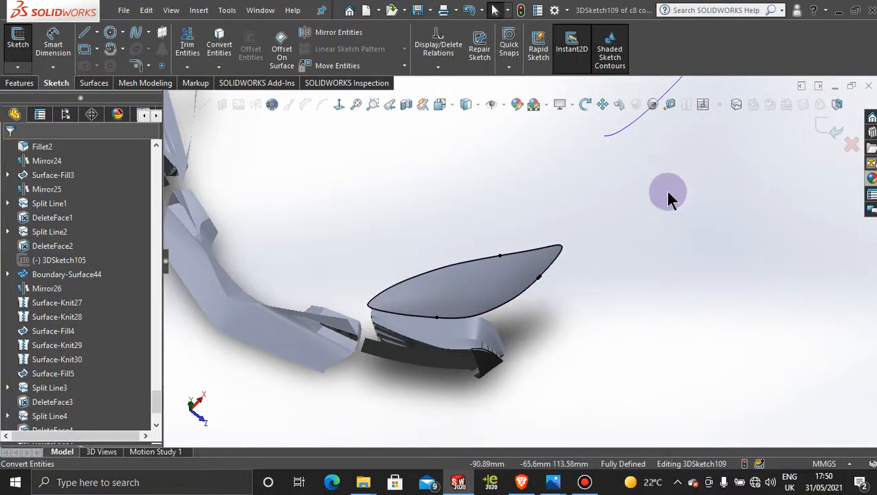
{"action": "middle_click_drag", "start_coordinate": [670, 198], "coordinate": [837, 124]}
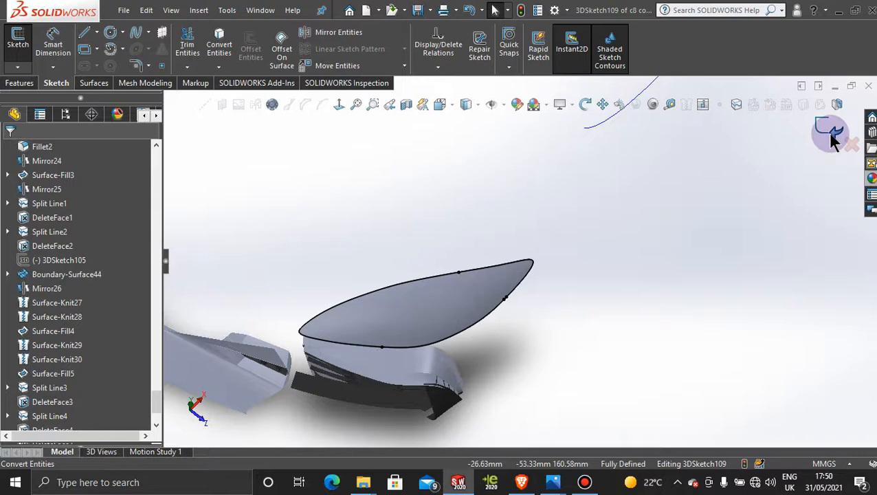
{"action": "left_click", "coordinate": [828, 125]}
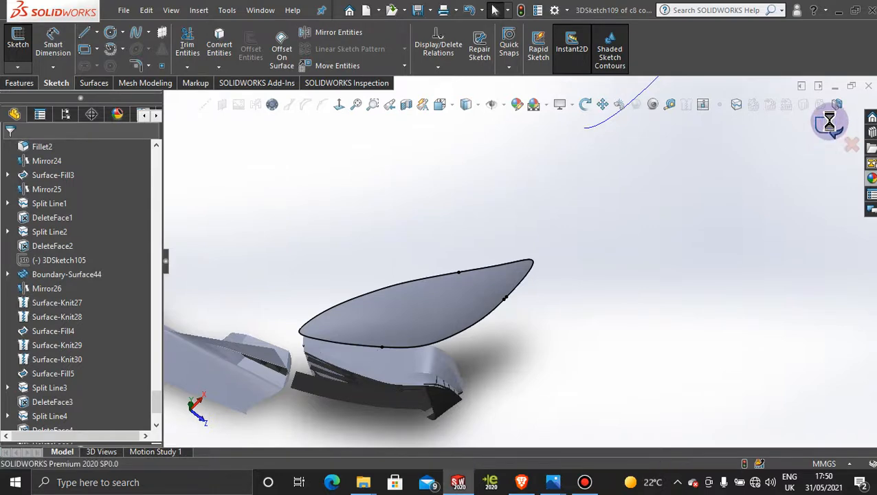
{"action": "left_click", "coordinate": [746, 197]}
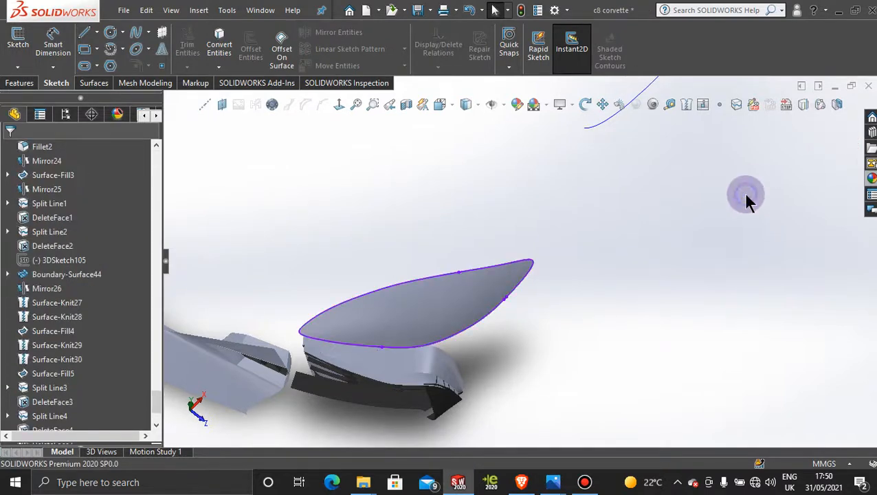
In a new 3D sketch, draw a construction centerline outward from the vertex on the headlight outline's upper edge.
{"action": "left_click", "coordinate": [17, 67]}
{"action": "left_click", "coordinate": [31, 94]}
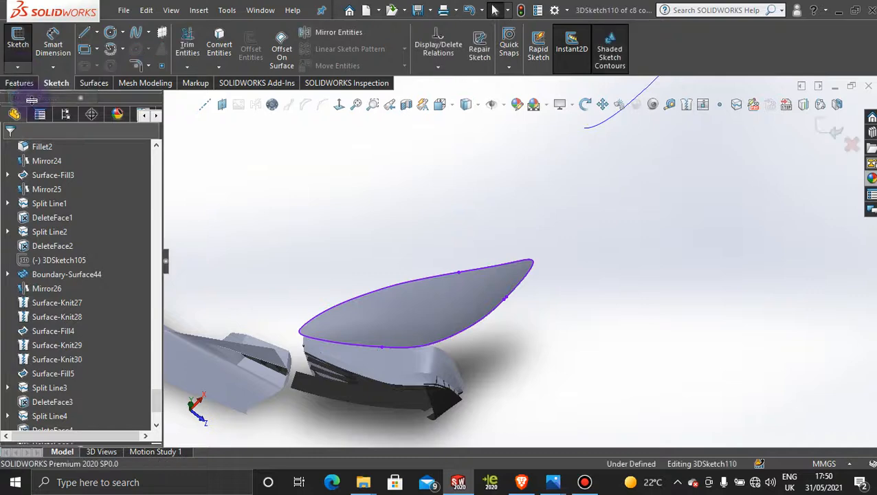
{"action": "left_click", "coordinate": [97, 33]}
{"action": "left_click", "coordinate": [115, 65]}
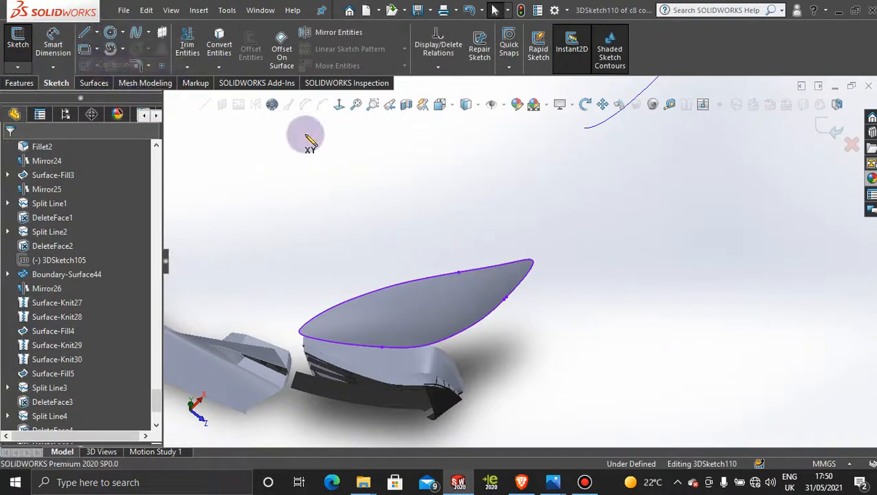
{"action": "left_click", "coordinate": [459, 272]}
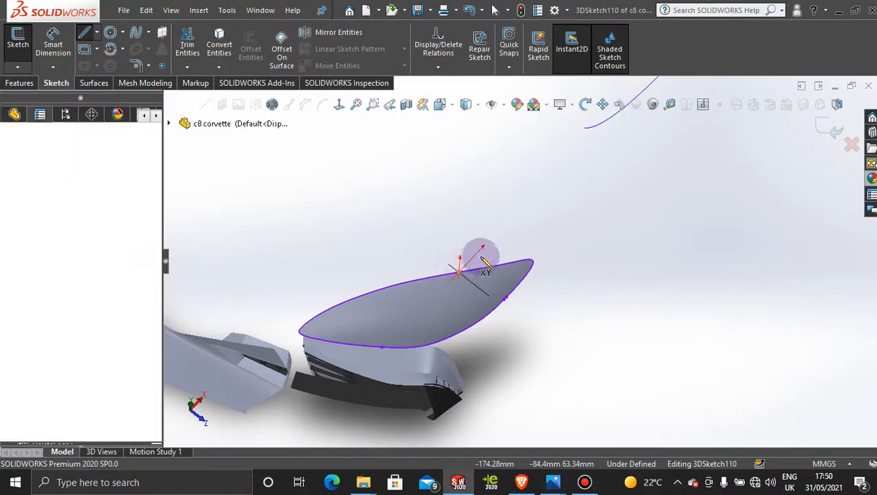
{"action": "left_click", "coordinate": [533, 217]}
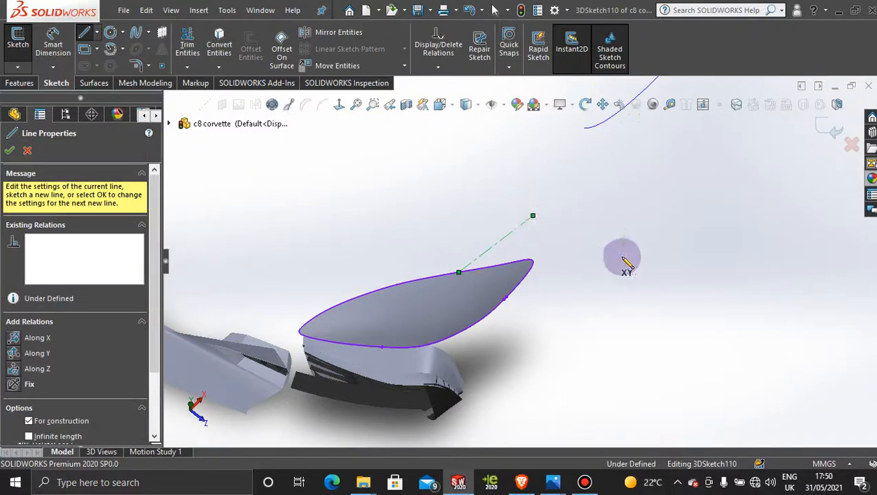
{"action": "key", "text": "Escape"}
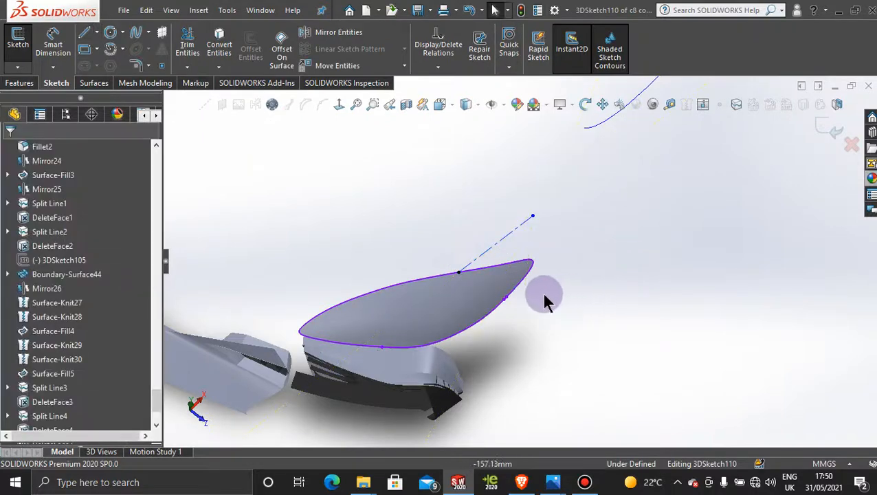
In the front view, raise the construction centerline's free endpoint to about Y 109.1 mm so the line slopes upward from the headlight.
{"action": "mouse_move", "coordinate": [544, 296]}
{"action": "middle_mouse_down"}
{"action": "mouse_move", "coordinate": [568, 201]}
{"action": "mouse_move", "coordinate": [512, 197]}
{"action": "mouse_move", "coordinate": [507, 180]}
{"action": "mouse_move", "coordinate": [513, 186]}
{"action": "middle_mouse_up"}
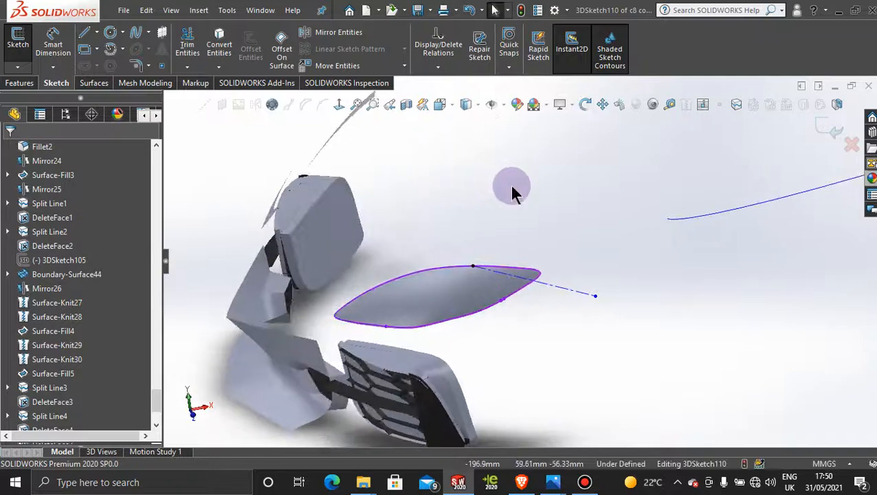
{"action": "key", "text": "space"}
{"action": "left_click", "coordinate": [403, 334]}
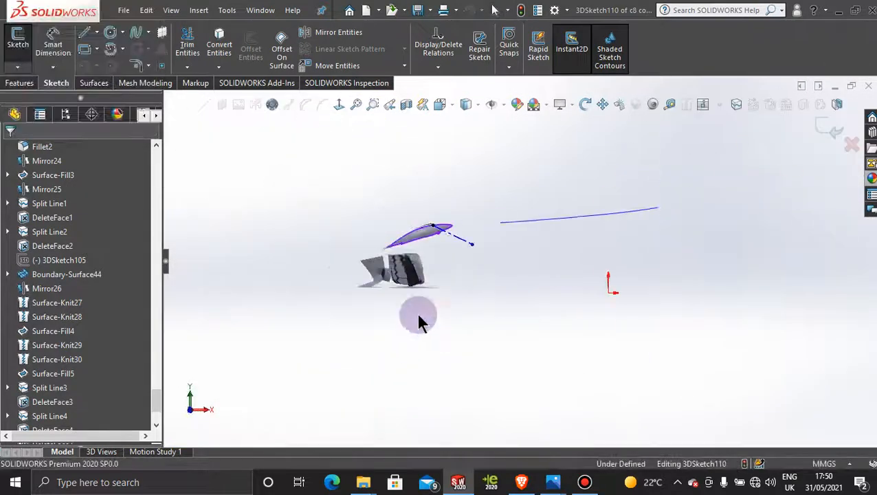
{"action": "scroll", "coordinate": [481, 268], "scroll_direction": "down", "scroll_amount": 3}
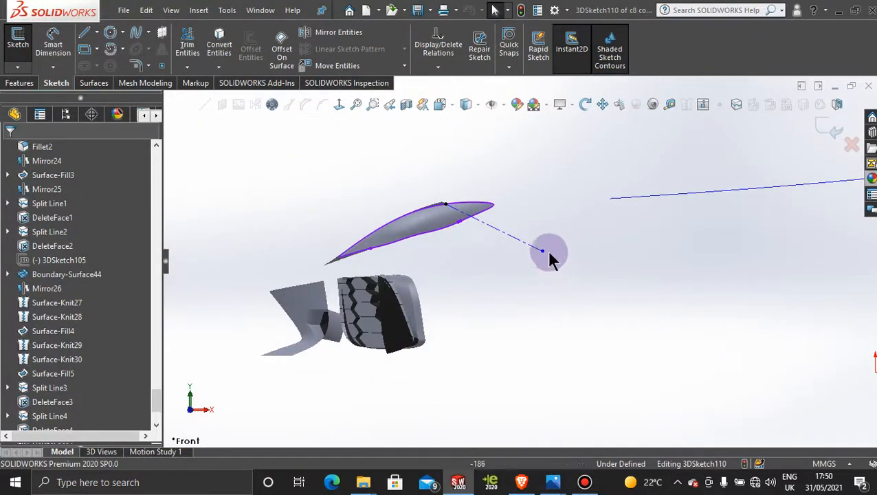
{"action": "left_click_drag", "start_coordinate": [543, 251], "coordinate": [524, 182]}
{"action": "middle_click_drag", "start_coordinate": [440, 308], "coordinate": [520, 404]}
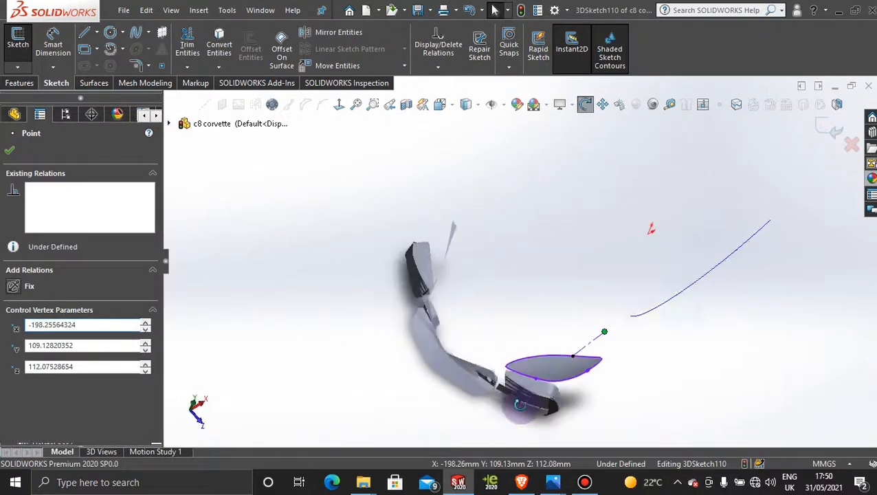
In the top view, angle the centerline slightly outward by moving its free endpoint to about Z 118.7 mm.
{"action": "key", "text": "space"}
{"action": "left_click", "coordinate": [424, 261]}
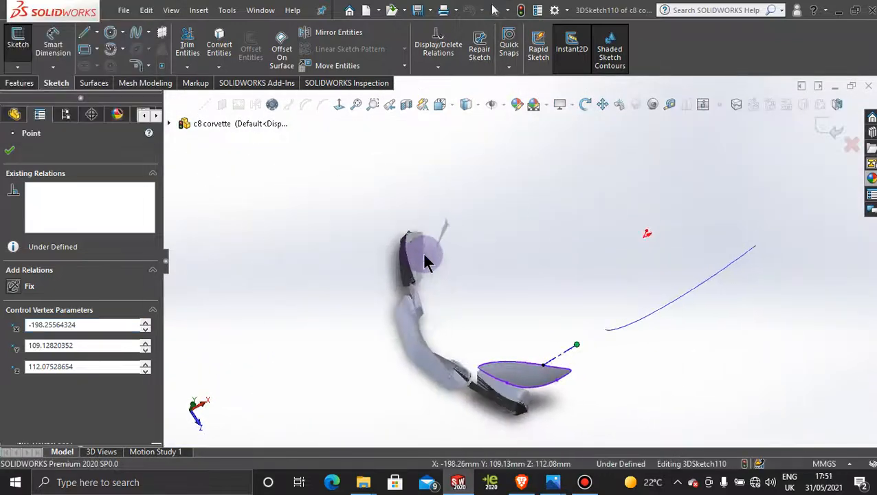
{"action": "scroll", "coordinate": [474, 323], "scroll_direction": "down", "scroll_amount": 3}
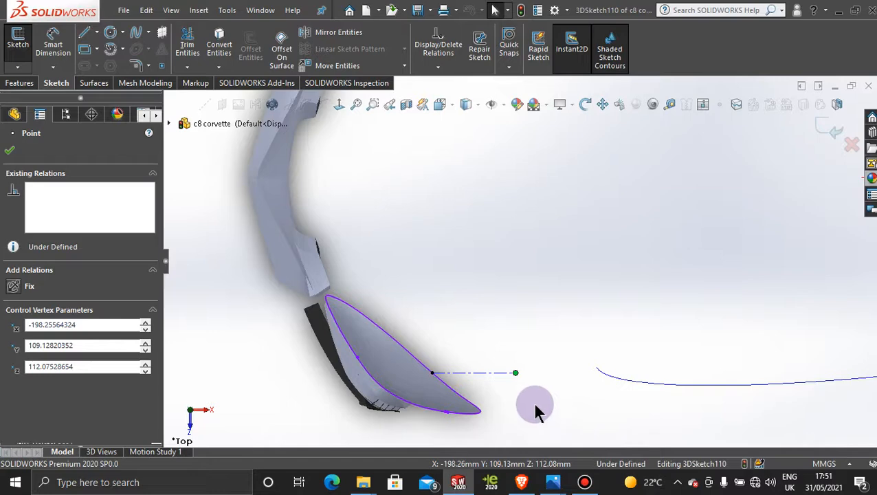
{"action": "left_click_drag", "start_coordinate": [515, 375], "coordinate": [522, 397]}
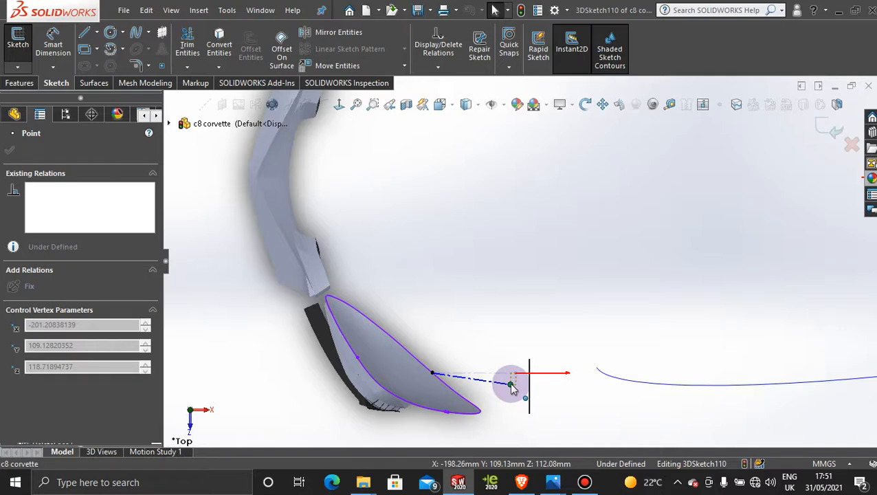
{"action": "left_click_drag", "start_coordinate": [512, 387], "coordinate": [513, 389]}
{"action": "scroll", "coordinate": [529, 398], "scroll_direction": "down", "scroll_amount": 2}
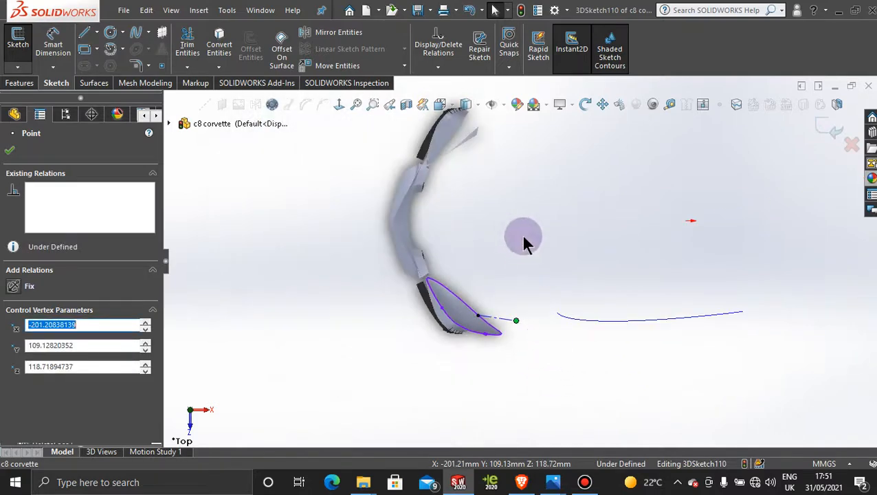
Fine-tune the centerline's free endpoint to about X -199.1 mm and exit the 3D sketch.
{"action": "mouse_move", "coordinate": [523, 240]}
{"action": "middle_mouse_down"}
{"action": "mouse_move", "coordinate": [535, 228]}
{"action": "mouse_move", "coordinate": [486, 366]}
{"action": "mouse_move", "coordinate": [459, 363]}
{"action": "middle_mouse_up"}
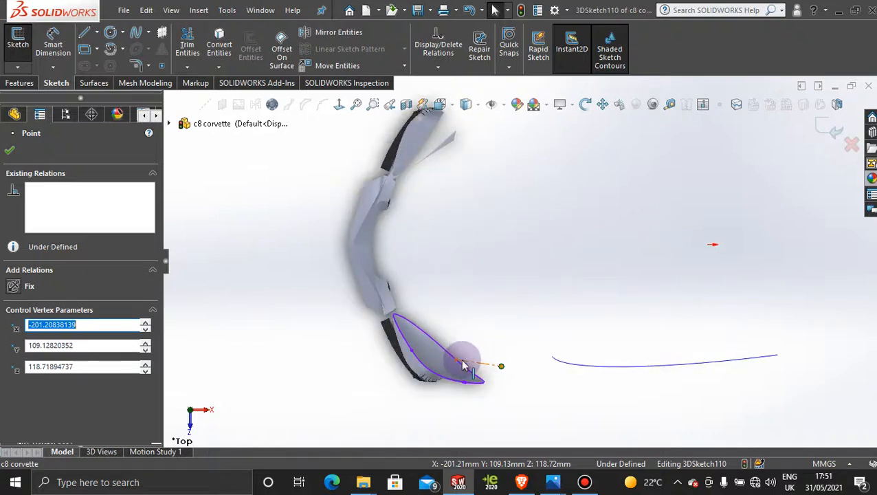
{"action": "left_click_drag", "start_coordinate": [464, 366], "coordinate": [383, 317]}
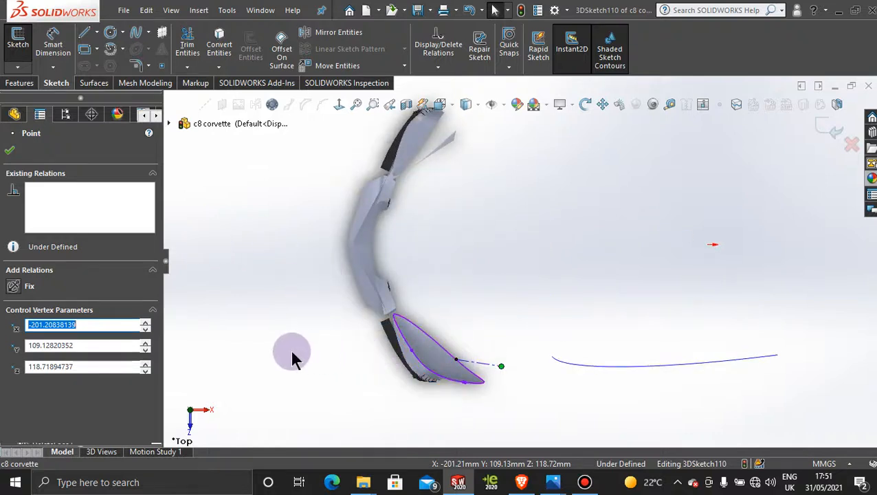
{"action": "mouse_move", "coordinate": [507, 325]}
{"action": "middle_mouse_down"}
{"action": "mouse_move", "coordinate": [507, 314]}
{"action": "mouse_move", "coordinate": [522, 347]}
{"action": "middle_mouse_up"}
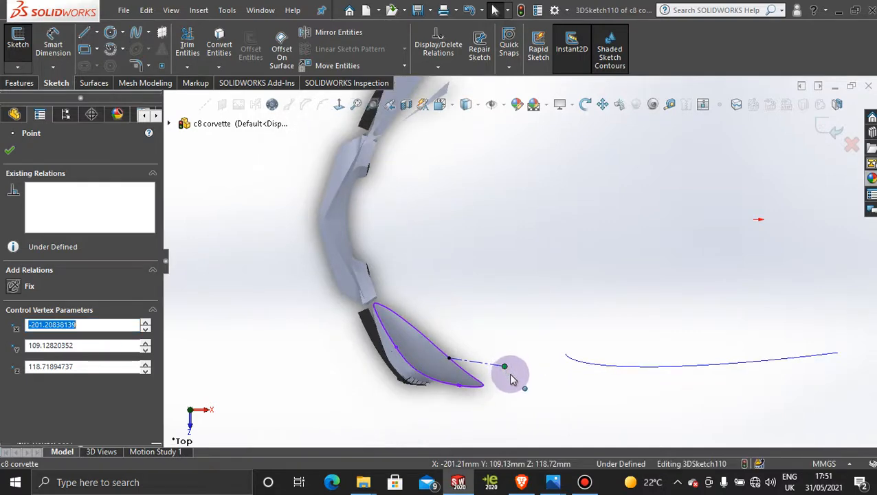
{"action": "left_click_drag", "start_coordinate": [510, 375], "coordinate": [506, 374]}
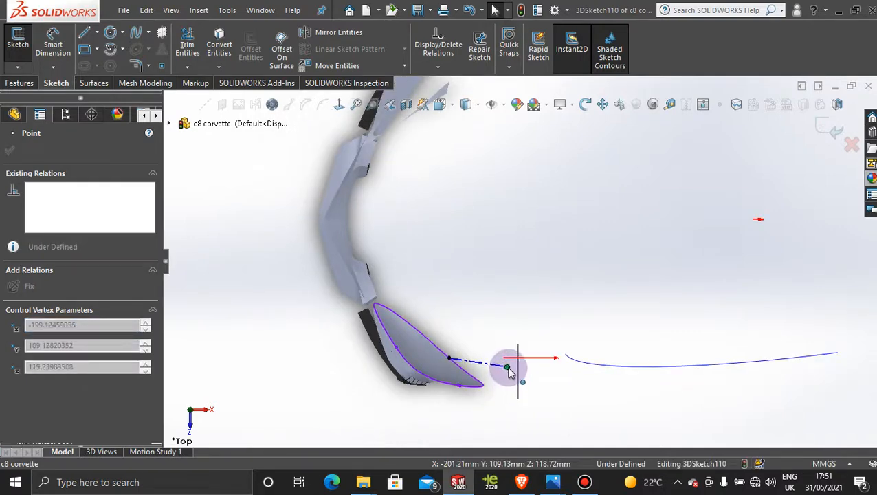
{"action": "left_click_drag", "start_coordinate": [508, 371], "coordinate": [507, 369]}
{"action": "left_click", "coordinate": [548, 385]}
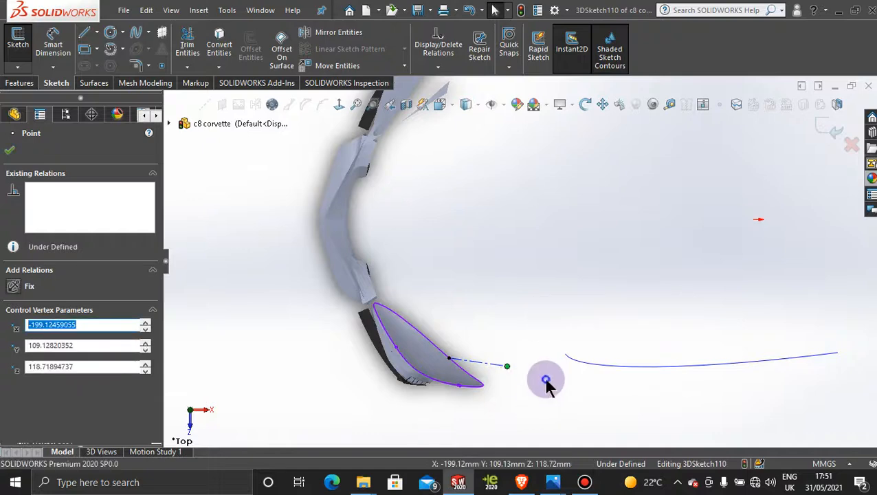
{"action": "middle_click_drag", "start_coordinate": [505, 411], "coordinate": [502, 274]}
{"action": "scroll", "coordinate": [495, 250], "scroll_direction": "down", "scroll_amount": 3}
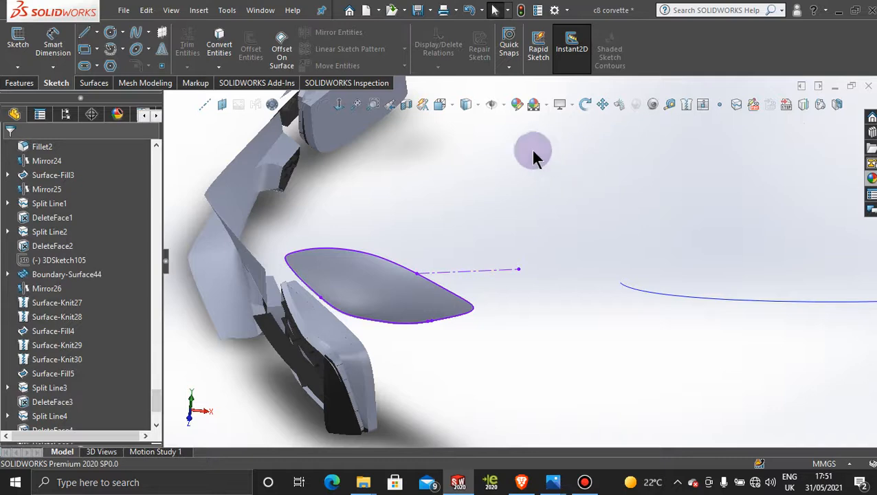
Start an Extruded Surface from the converted headlight outline, using the construction centerline as the extrusion direction.
{"action": "left_click", "coordinate": [96, 83]}
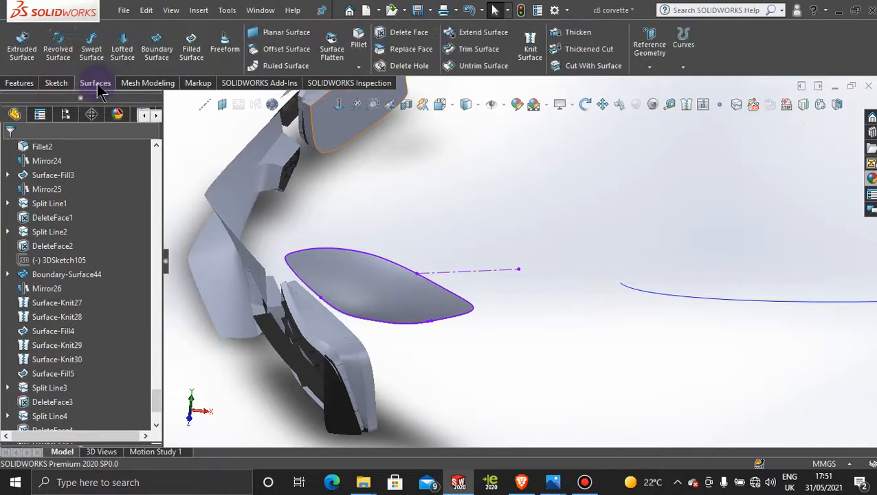
{"action": "left_click", "coordinate": [22, 51]}
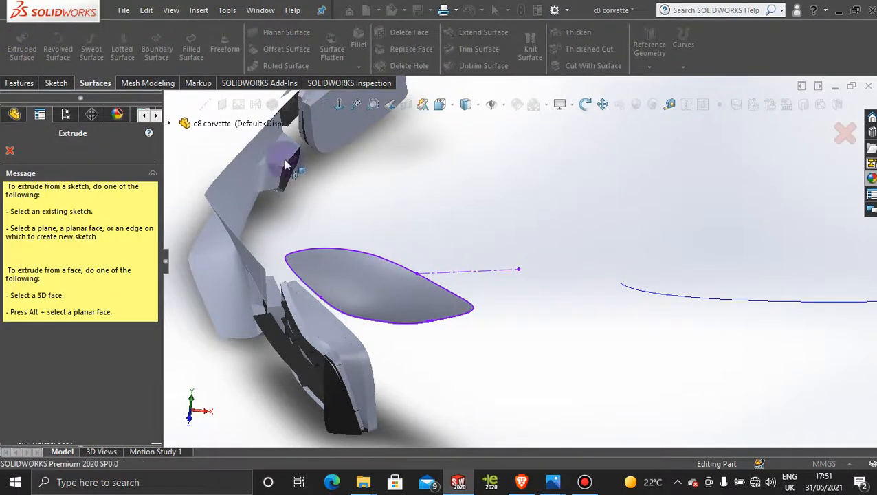
{"action": "scroll", "coordinate": [523, 320], "scroll_direction": "down", "scroll_amount": 5}
{"action": "scroll", "coordinate": [410, 238], "scroll_direction": "down", "scroll_amount": 2}
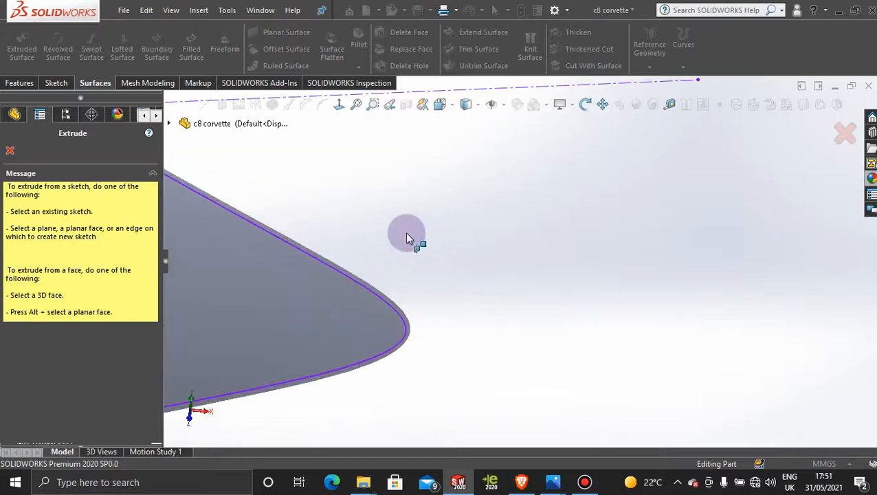
{"action": "left_click", "coordinate": [346, 277]}
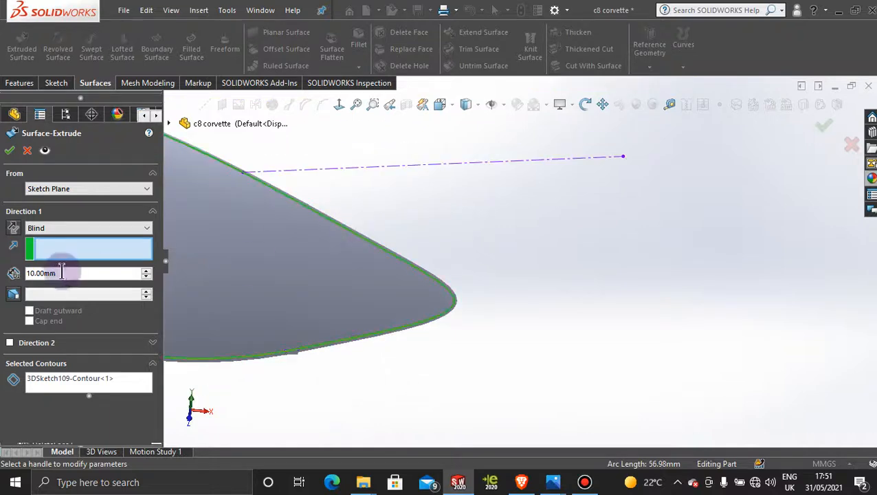
{"action": "left_click", "coordinate": [389, 167]}
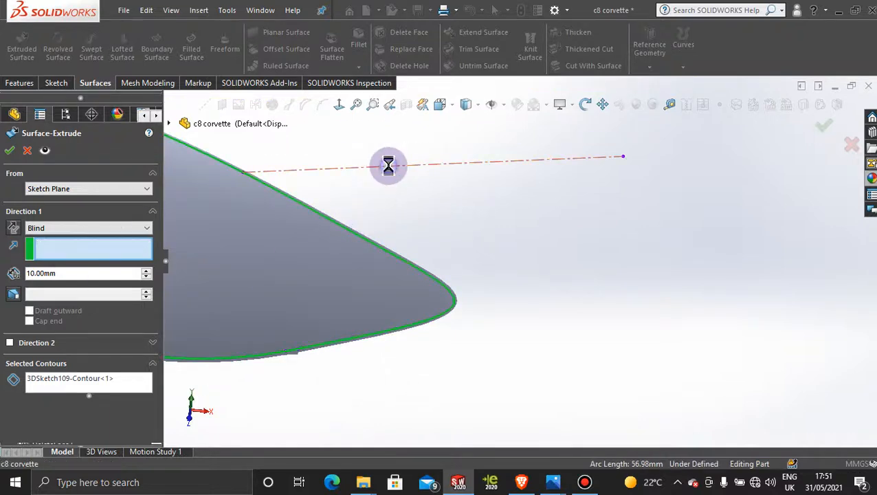
Set the blind surface extrusion's depth to 52 mm along the centerline and accept the feature.
{"action": "middle_click_drag", "start_coordinate": [490, 261], "coordinate": [419, 301]}
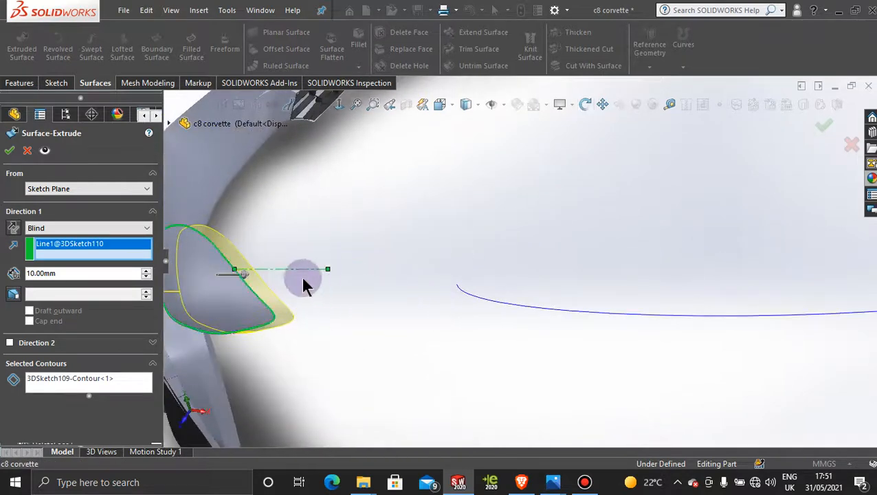
{"action": "left_click_drag", "start_coordinate": [246, 278], "coordinate": [324, 284]}
{"action": "middle_click_drag", "start_coordinate": [325, 284], "coordinate": [493, 245]}
{"action": "scroll", "coordinate": [734, 182], "scroll_direction": "down", "scroll_amount": 5}
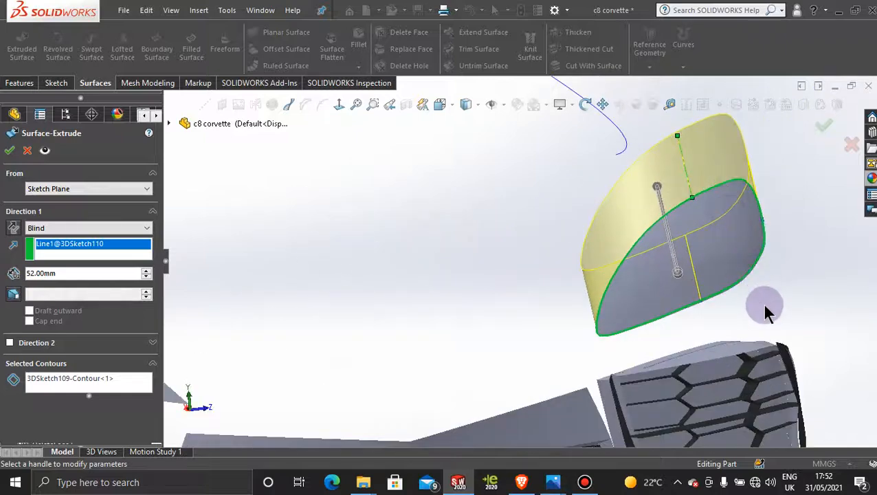
{"action": "scroll", "coordinate": [764, 305], "scroll_direction": "up", "scroll_amount": 2}
{"action": "middle_click_drag", "start_coordinate": [729, 228], "coordinate": [721, 212]}
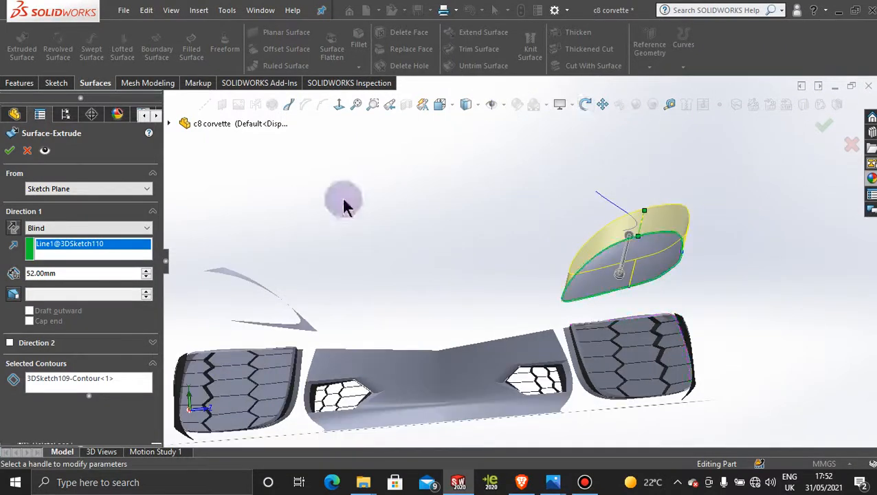
{"action": "left_click", "coordinate": [9, 151]}
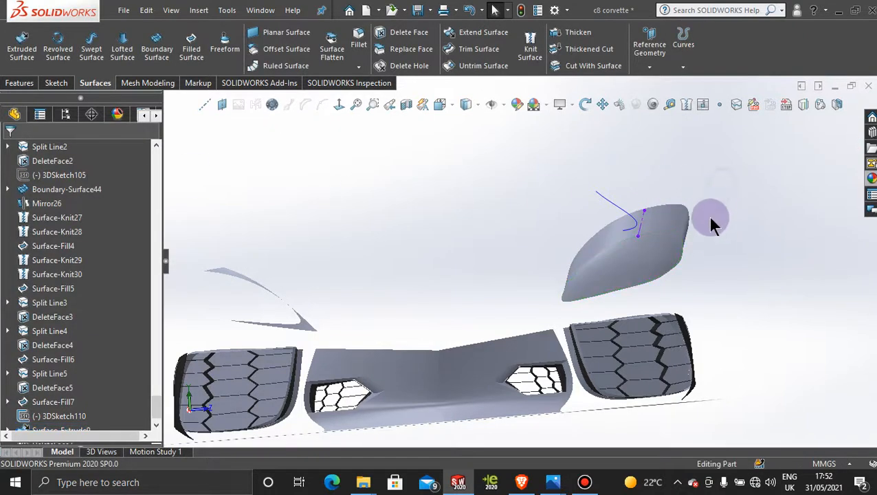
Show the hidden car body surface again through Boundary-Surface17 in the feature tree.
{"action": "middle_click_drag", "start_coordinate": [711, 220], "coordinate": [548, 309]}
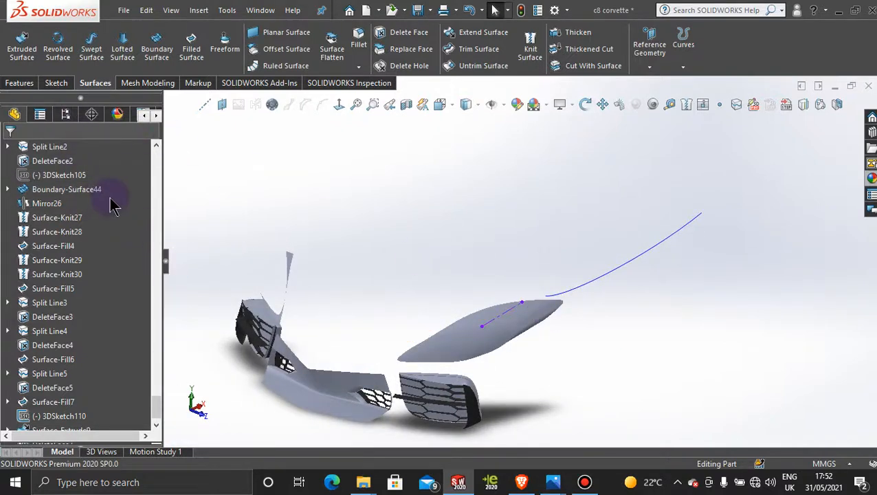
{"action": "scroll", "coordinate": [89, 241], "scroll_direction": "up", "scroll_amount": 10}
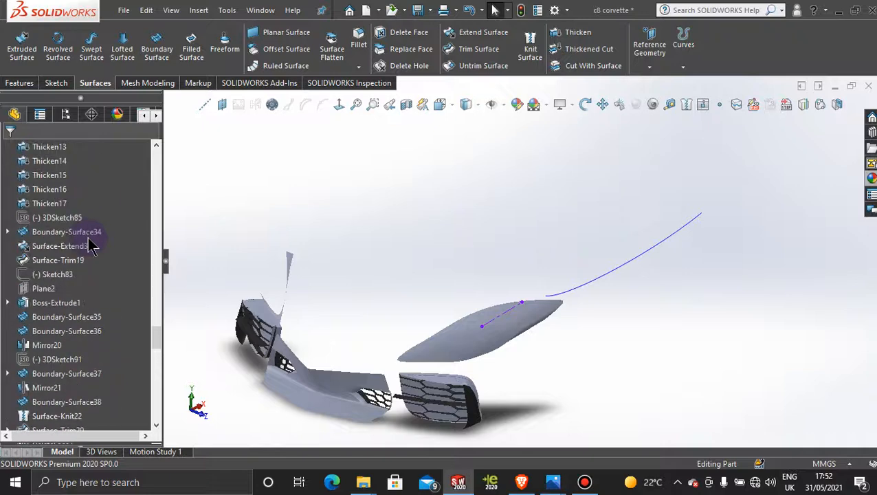
{"action": "scroll", "coordinate": [67, 224], "scroll_direction": "up", "scroll_amount": 8}
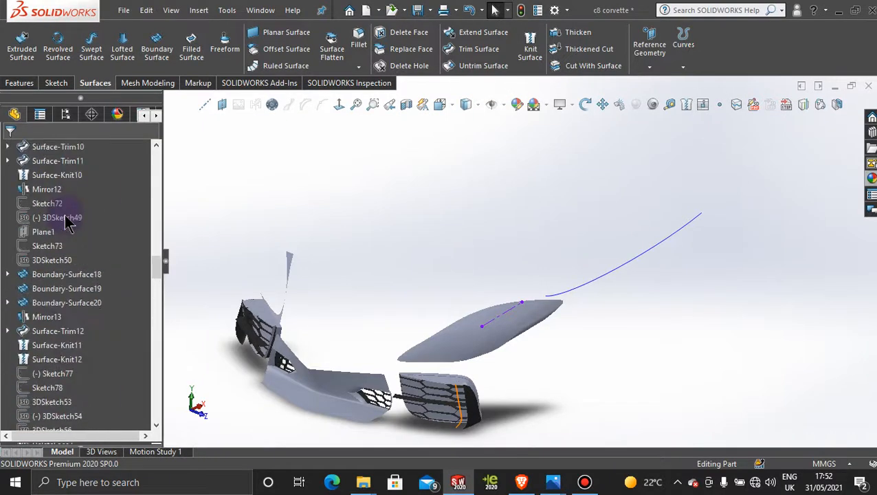
{"action": "scroll", "coordinate": [68, 224], "scroll_direction": "up", "scroll_amount": 3}
{"action": "right_click", "coordinate": [55, 146]}
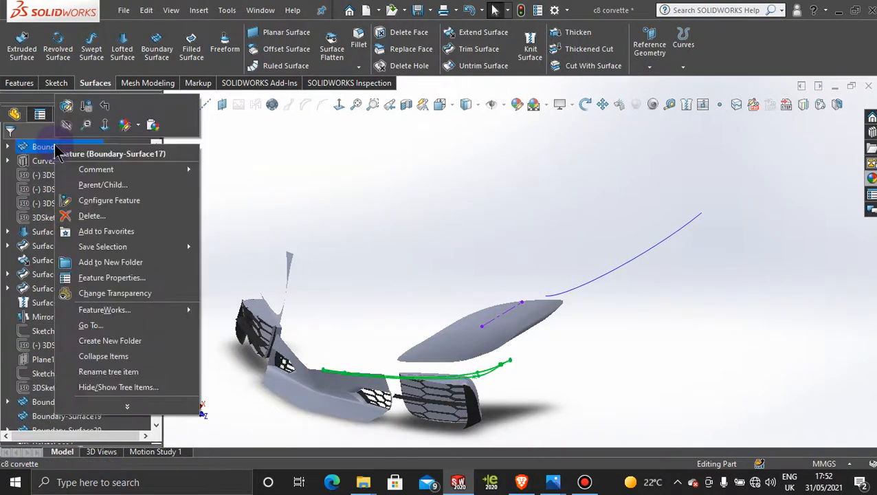
{"action": "left_click", "coordinate": [66, 130]}
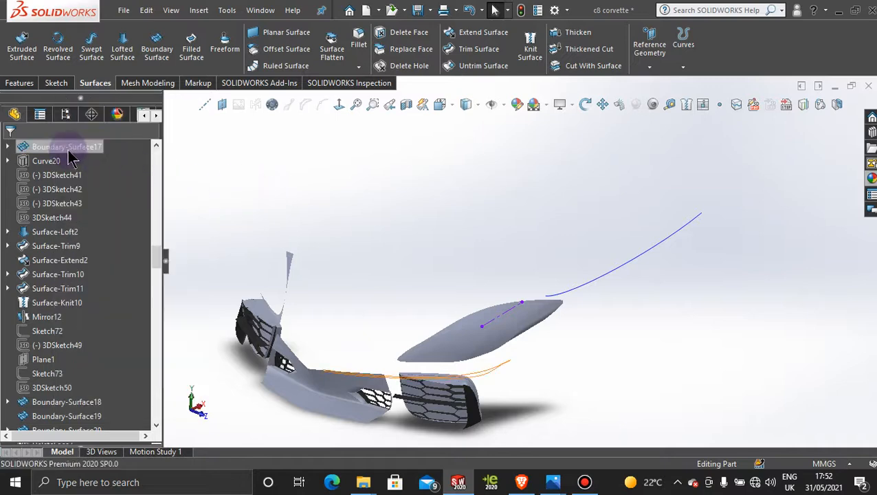
{"action": "left_click", "coordinate": [68, 149]}
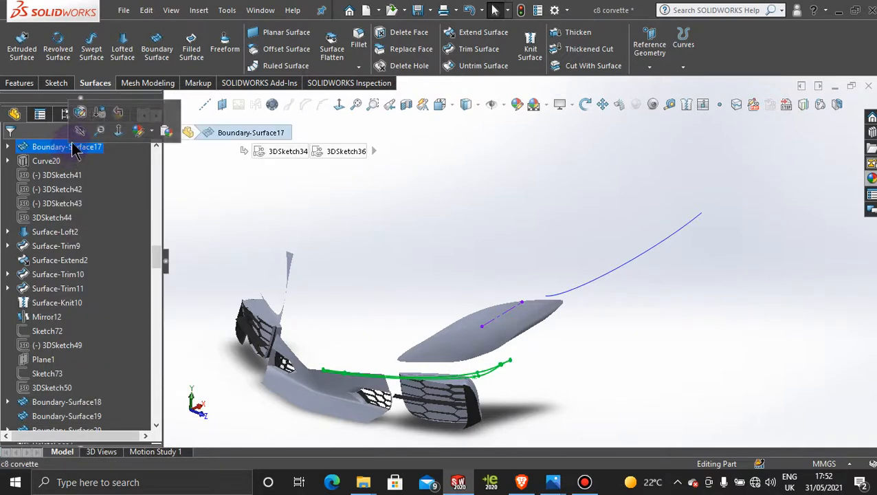
{"action": "left_click", "coordinate": [76, 130]}
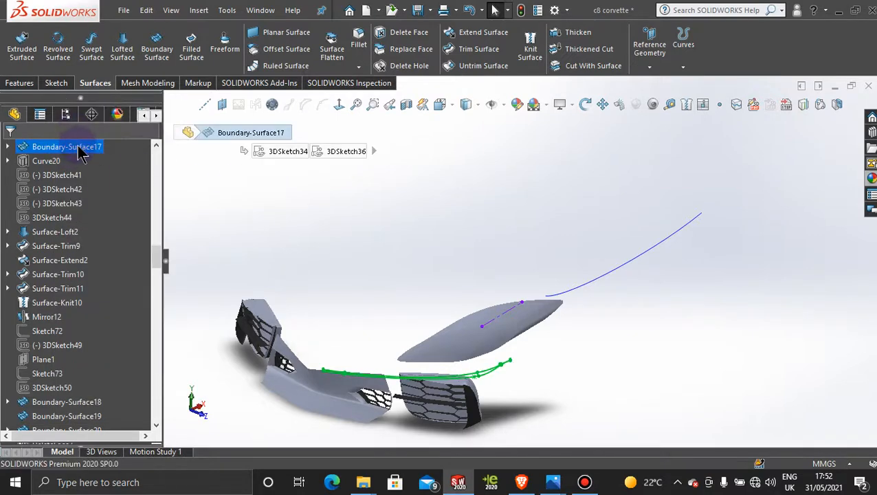
{"action": "right_click", "coordinate": [79, 153]}
{"action": "left_click", "coordinate": [91, 133]}
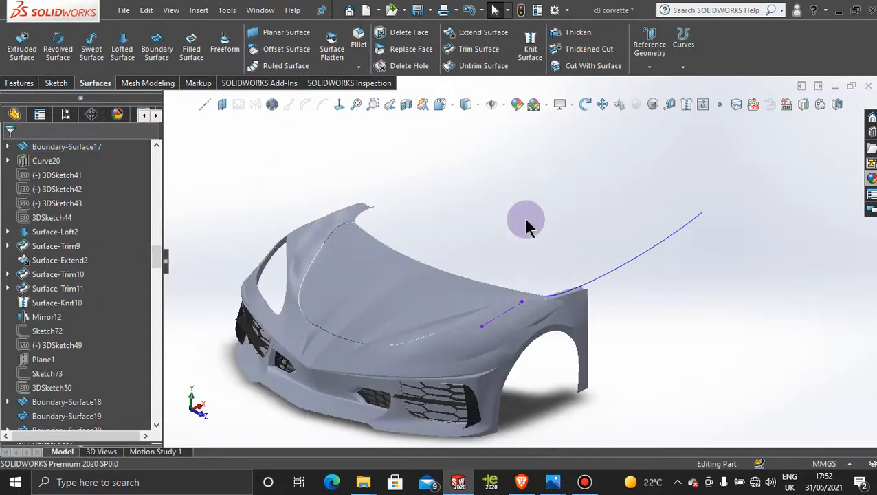
Examine the centerline's direction against the front body and headlight from several angles and in the front view.
{"action": "middle_click_drag", "start_coordinate": [525, 218], "coordinate": [508, 246]}
{"action": "middle_click_drag", "start_coordinate": [444, 335], "coordinate": [556, 377]}
{"action": "scroll", "coordinate": [556, 377], "scroll_direction": "up", "scroll_amount": 3}
{"action": "scroll", "coordinate": [556, 377], "scroll_direction": "down", "scroll_amount": 1}
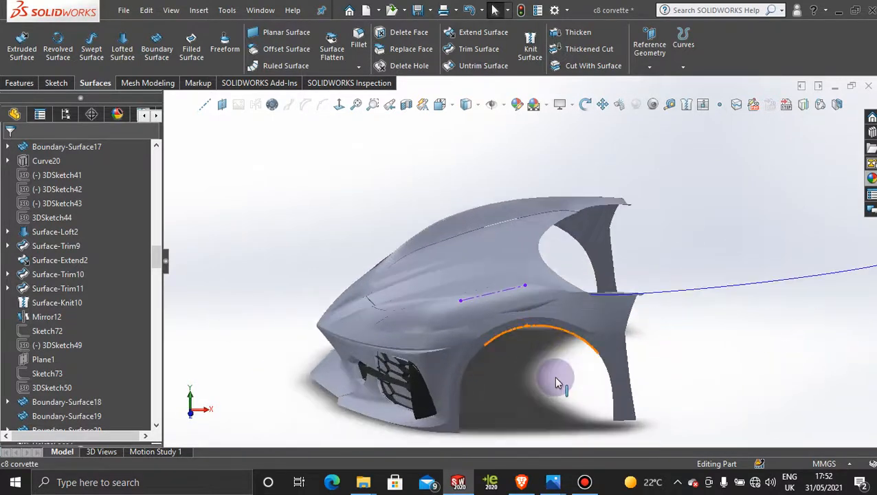
{"action": "scroll", "coordinate": [528, 301], "scroll_direction": "down", "scroll_amount": 2}
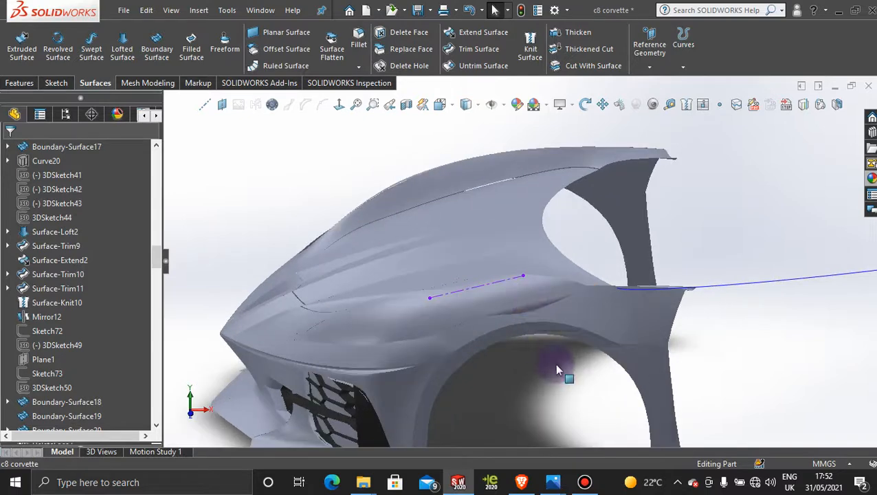
{"action": "key", "text": "space"}
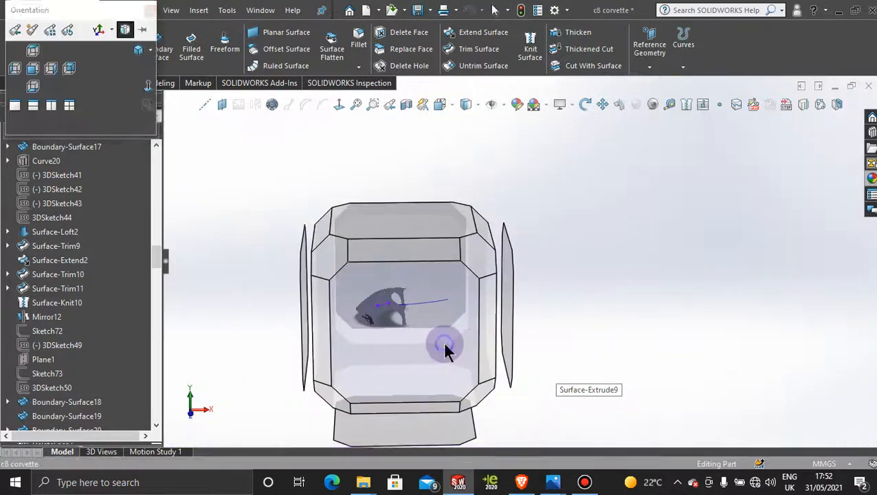
{"action": "left_click", "coordinate": [445, 350]}
{"action": "scroll", "coordinate": [525, 227], "scroll_direction": "down", "scroll_amount": 2}
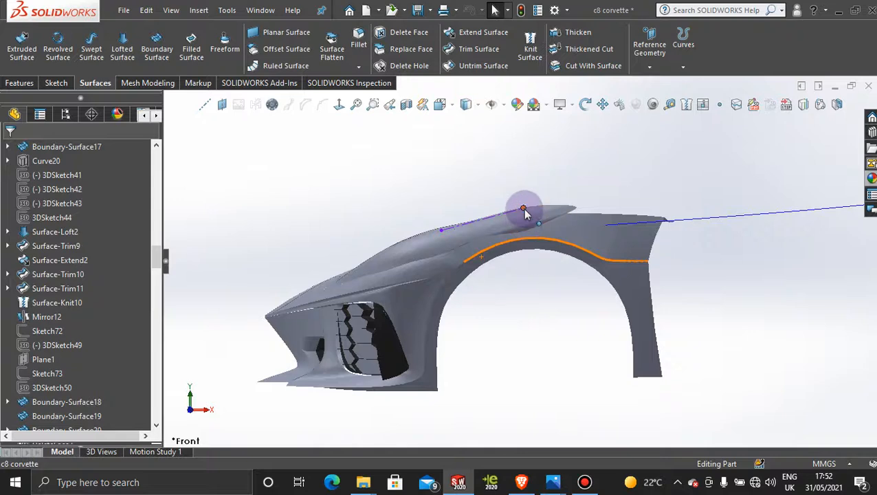
Lower the construction centerline's free endpoint toward the top of the wheel arch in the front view.
{"action": "double_click", "coordinate": [524, 213]}
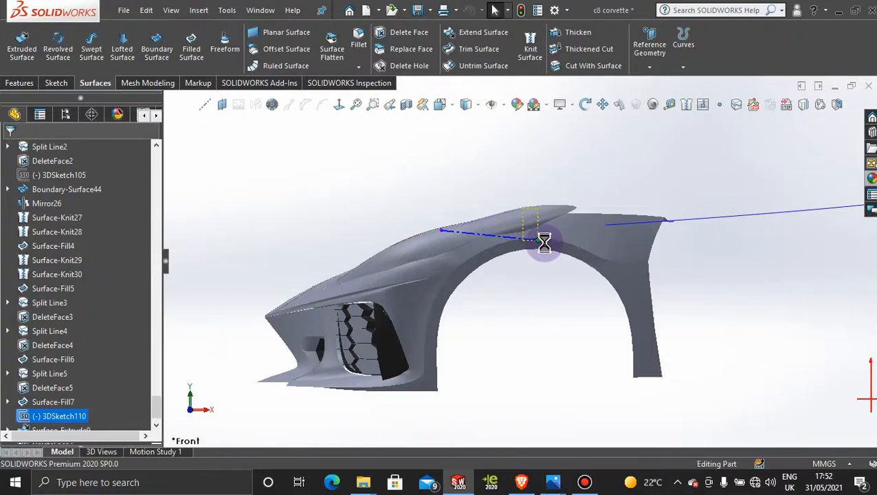
{"action": "left_click", "coordinate": [543, 242]}
{"action": "mouse_move", "coordinate": [516, 279]}
{"action": "middle_mouse_down"}
{"action": "mouse_move", "coordinate": [534, 292]}
{"action": "mouse_move", "coordinate": [527, 342]}
{"action": "mouse_move", "coordinate": [525, 309]}
{"action": "mouse_move", "coordinate": [527, 364]}
{"action": "mouse_move", "coordinate": [530, 316]}
{"action": "middle_mouse_up"}
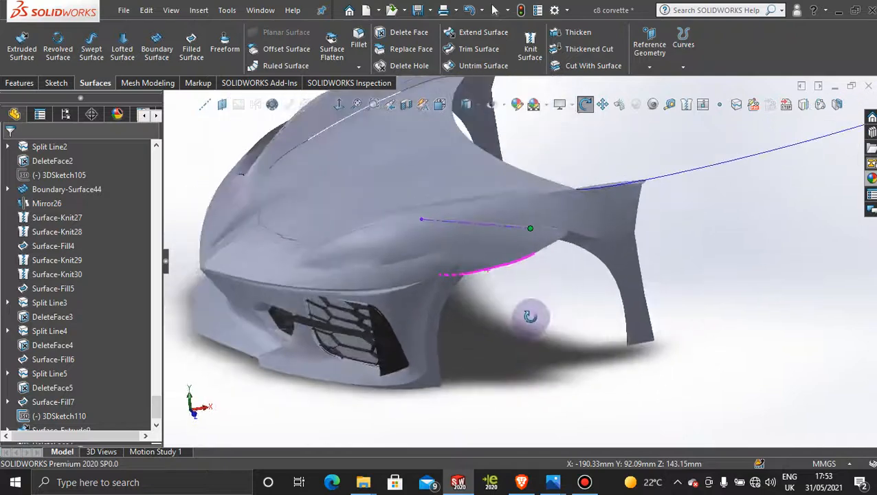
Edit the centerline's 3D sketch in the top view and delete the coincident relation on its free endpoint.
{"action": "key", "text": "space"}
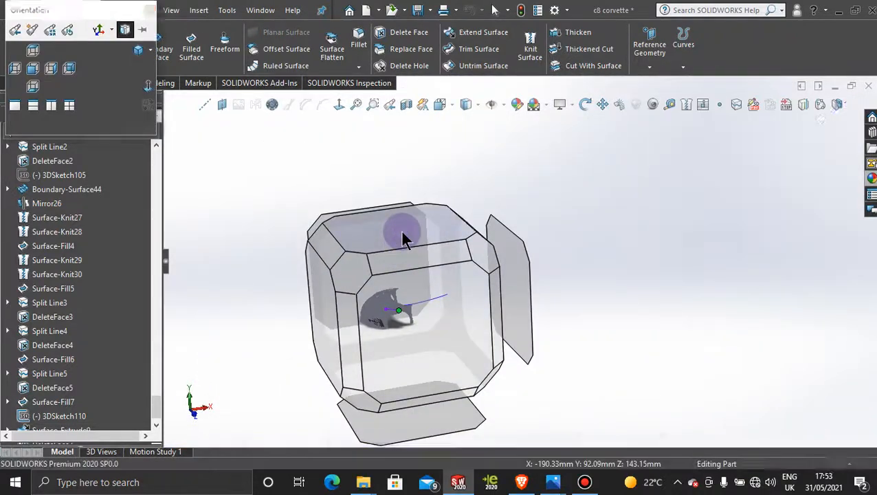
{"action": "left_click", "coordinate": [403, 238]}
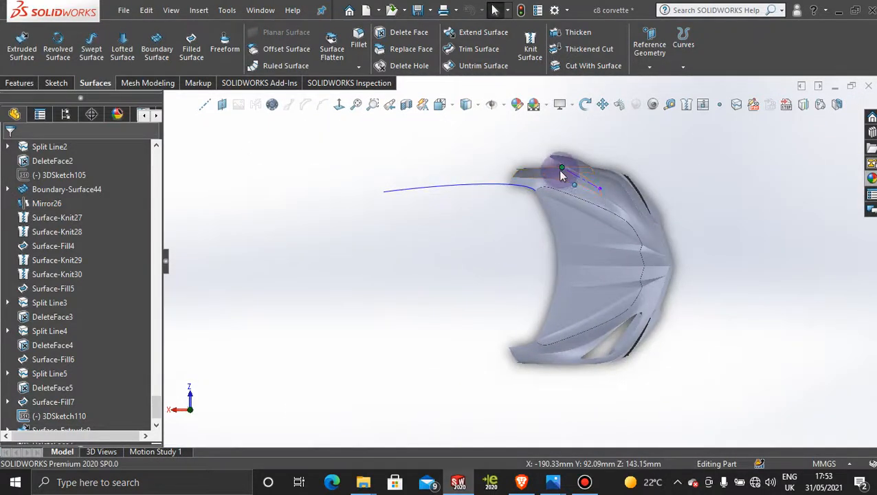
{"action": "double_click", "coordinate": [561, 169]}
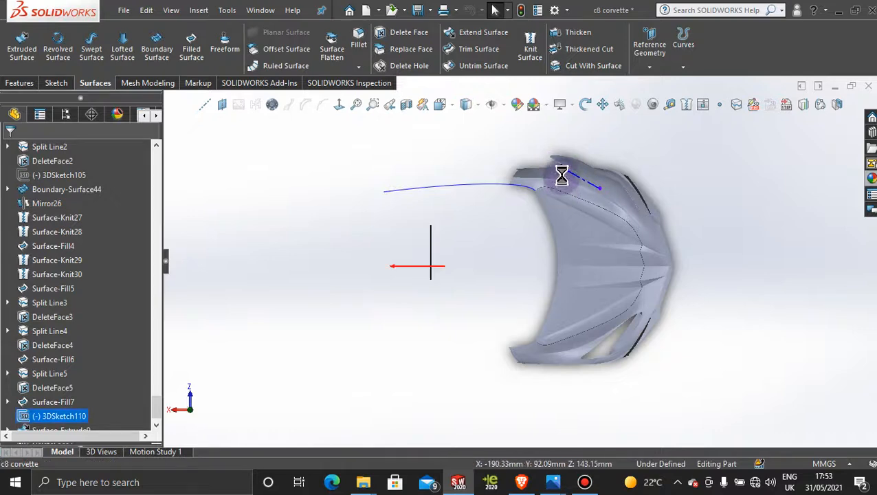
{"action": "left_click", "coordinate": [562, 168]}
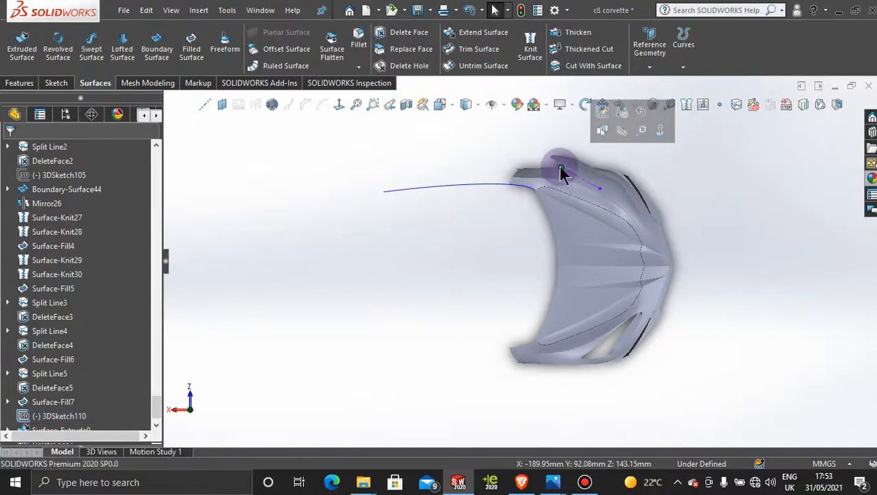
{"action": "left_click", "coordinate": [563, 169]}
{"action": "left_click", "coordinate": [562, 168]}
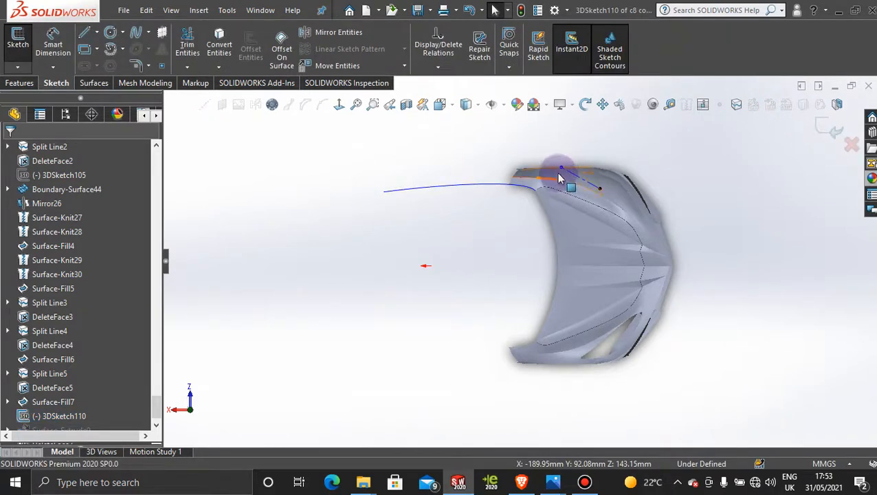
{"action": "mouse_move", "coordinate": [561, 173]}
{"action": "left_mouse_down"}
{"action": "mouse_move", "coordinate": [554, 196]}
{"action": "mouse_move", "coordinate": [538, 176]}
{"action": "mouse_move", "coordinate": [564, 173]}
{"action": "left_mouse_up"}
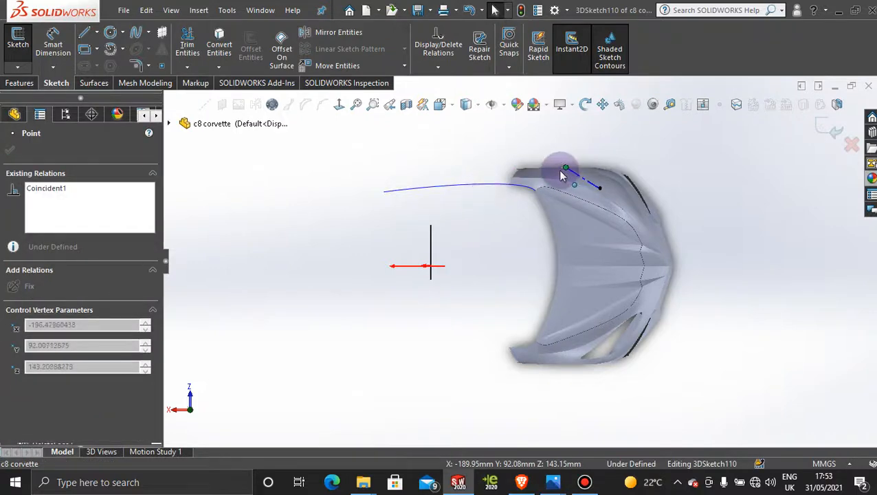
{"action": "right_click", "coordinate": [135, 198]}
{"action": "left_click", "coordinate": [155, 205]}
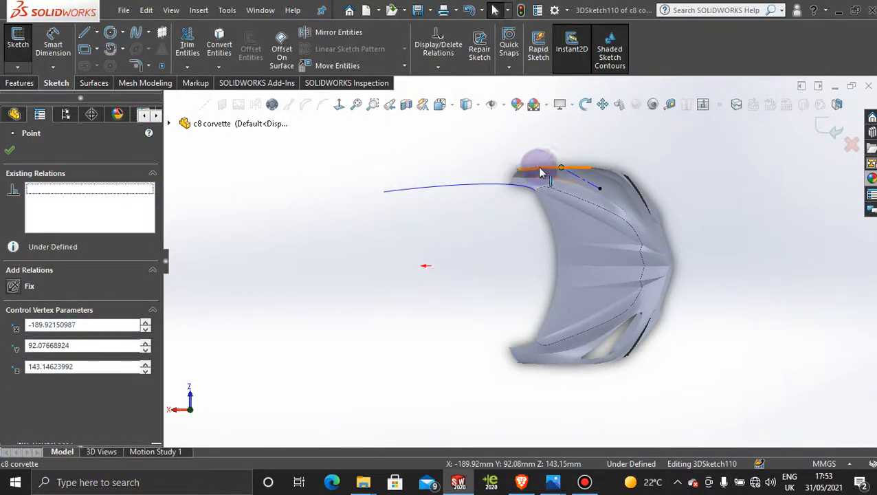
Move the centerline's free endpoint behind the fender to about X -85, Y 92, Z 108 mm and exit the sketch.
{"action": "left_click_drag", "start_coordinate": [561, 173], "coordinate": [557, 193]}
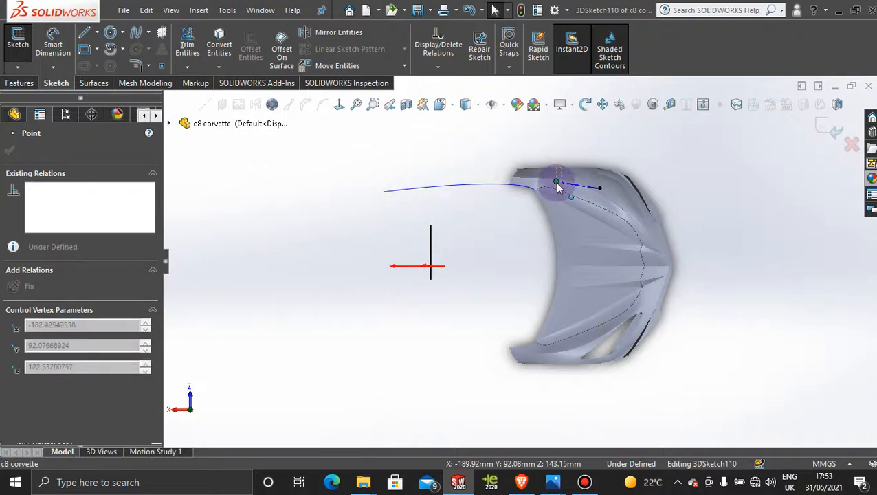
{"action": "left_click_drag", "start_coordinate": [558, 187], "coordinate": [485, 199]}
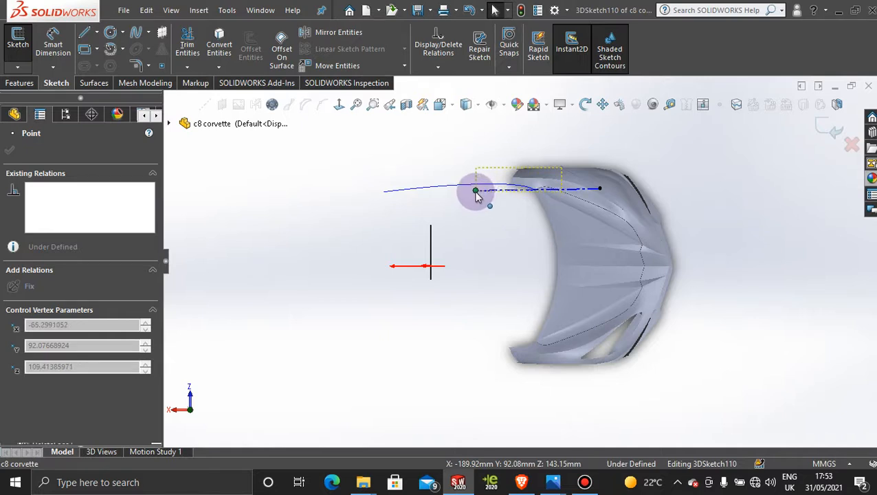
{"action": "left_click_drag", "start_coordinate": [488, 196], "coordinate": [488, 195]}
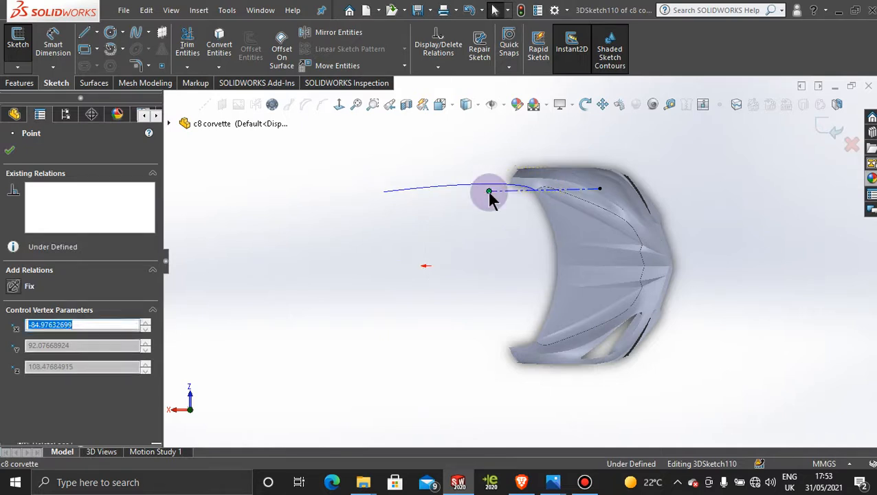
{"action": "middle_click_drag", "start_coordinate": [504, 271], "coordinate": [568, 280]}
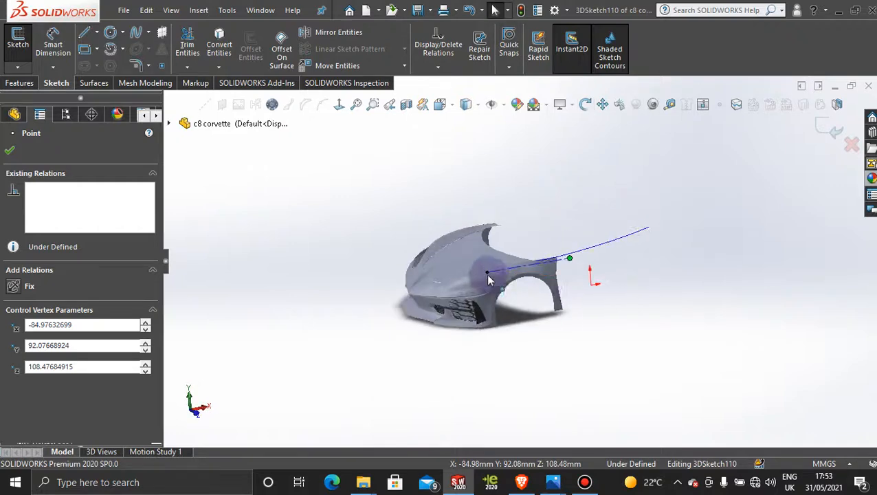
{"action": "scroll", "coordinate": [495, 275], "scroll_direction": "down", "scroll_amount": 5}
{"action": "left_click", "coordinate": [821, 126]}
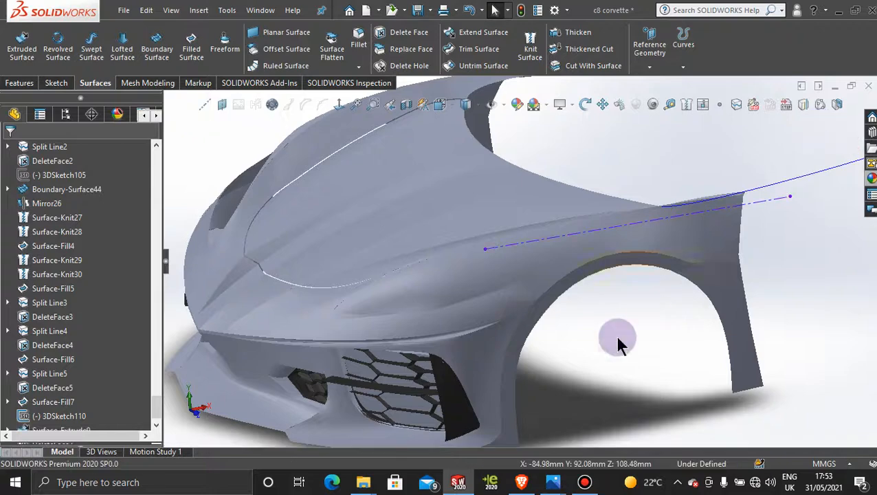
Examine the extruded headlight surface and its redirected centerline against the front body from inside and outside.
{"action": "mouse_move", "coordinate": [617, 342]}
{"action": "middle_mouse_down"}
{"action": "mouse_move", "coordinate": [563, 309]}
{"action": "mouse_move", "coordinate": [522, 261]}
{"action": "mouse_move", "coordinate": [577, 358]}
{"action": "middle_mouse_up"}
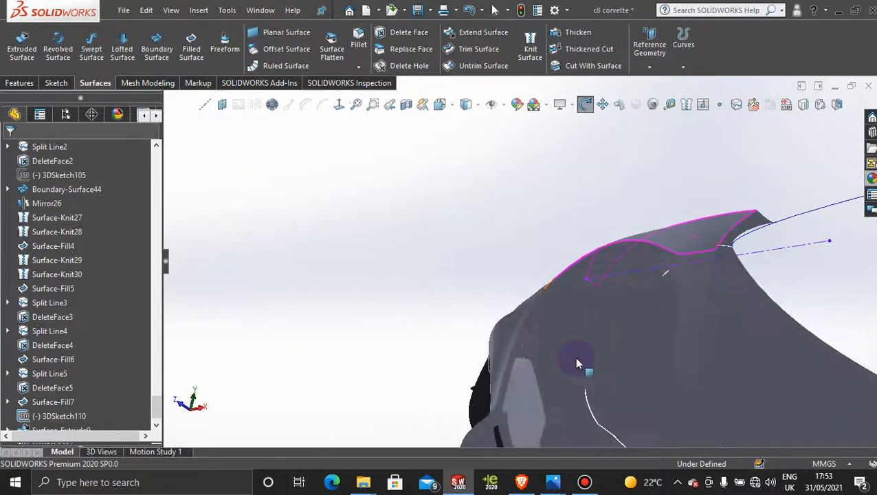
{"action": "left_click", "coordinate": [558, 323]}
{"action": "middle_click_drag", "start_coordinate": [577, 321], "coordinate": [675, 300]}
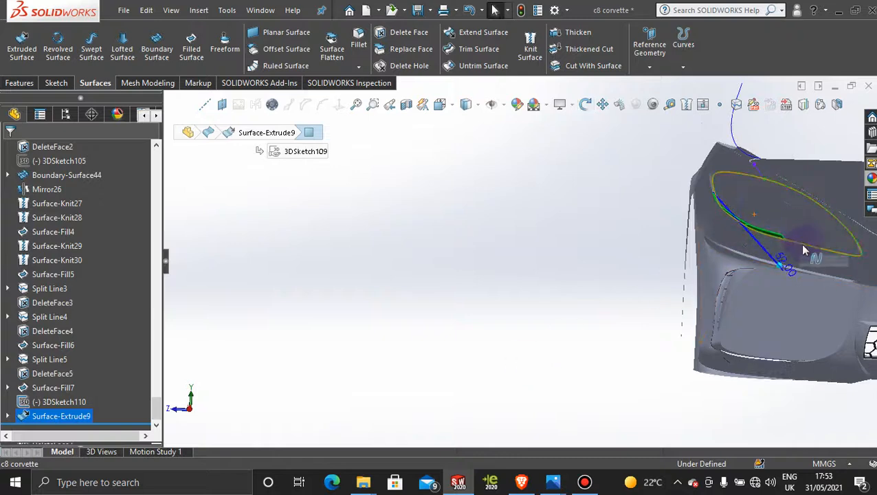
{"action": "middle_click_drag", "start_coordinate": [806, 249], "coordinate": [737, 393]}
{"action": "left_click_drag", "start_coordinate": [748, 382], "coordinate": [770, 394]}
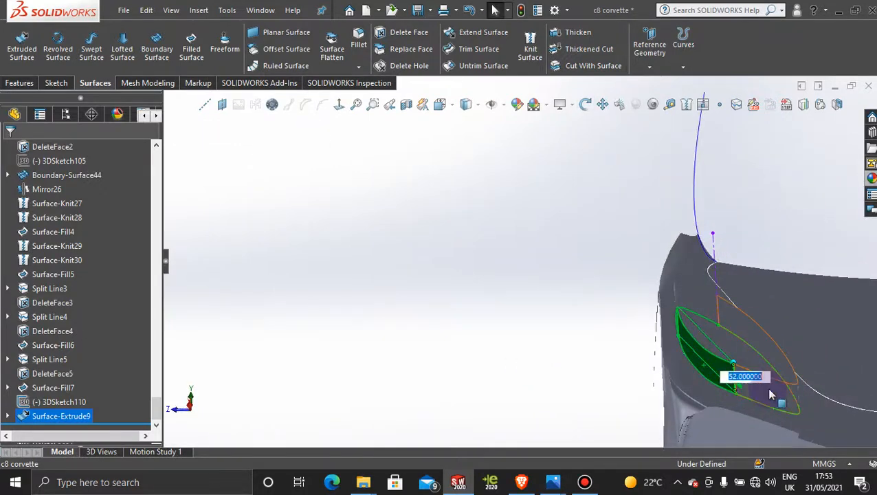
{"action": "middle_click_drag", "start_coordinate": [542, 358], "coordinate": [732, 388]}
{"action": "scroll", "coordinate": [690, 275], "scroll_direction": "down", "scroll_amount": 3}
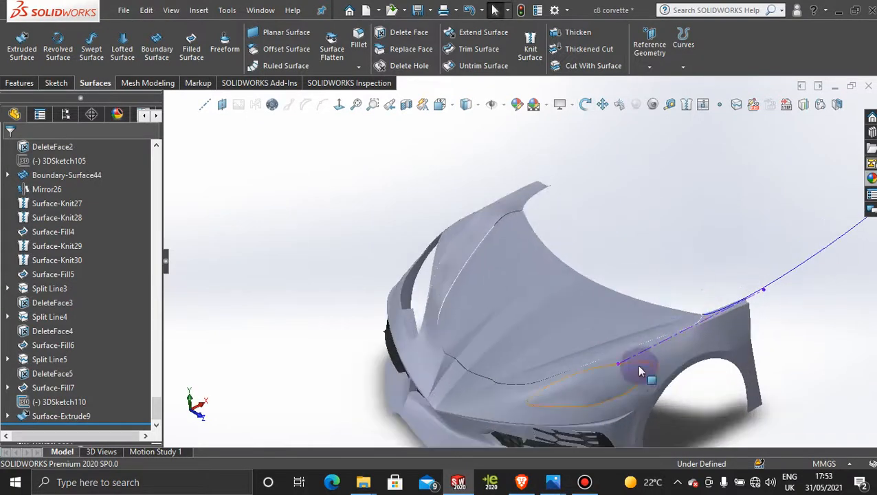
{"action": "middle_click_drag", "start_coordinate": [630, 388], "coordinate": [611, 317]}
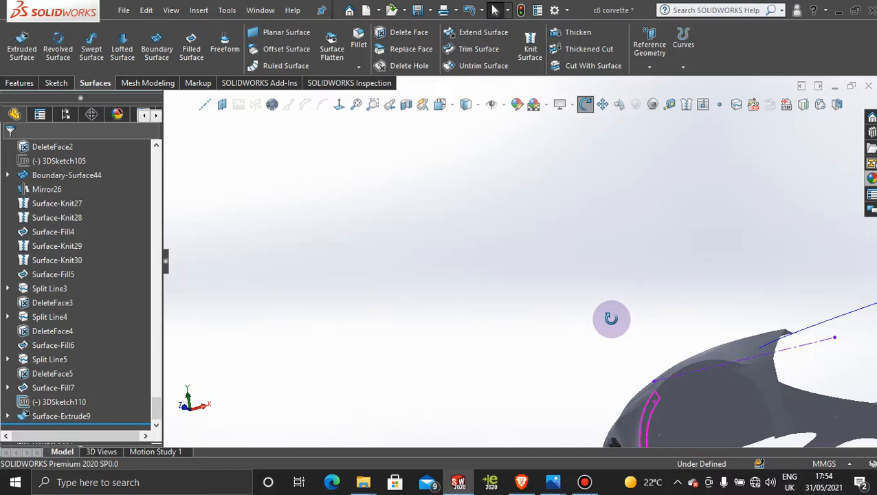
Display the model shaded with edges and bring the inner side of the headlight extrusion into view.
{"action": "left_click", "coordinate": [474, 107]}
{"action": "left_click", "coordinate": [467, 130]}
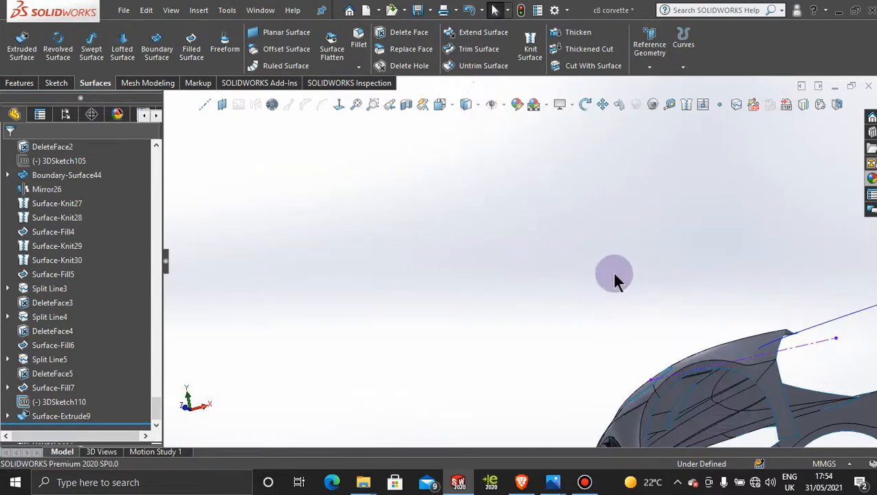
{"action": "middle_click_drag", "start_coordinate": [623, 298], "coordinate": [628, 412]}
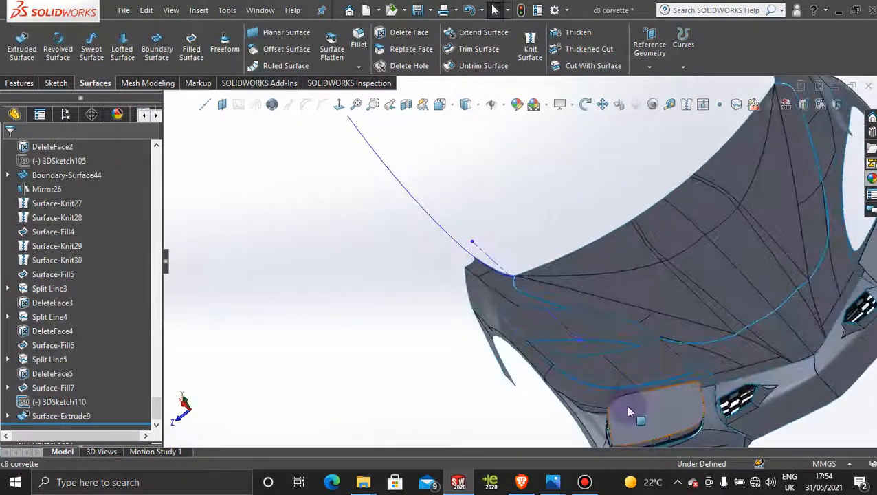
{"action": "right_click", "coordinate": [589, 357]}
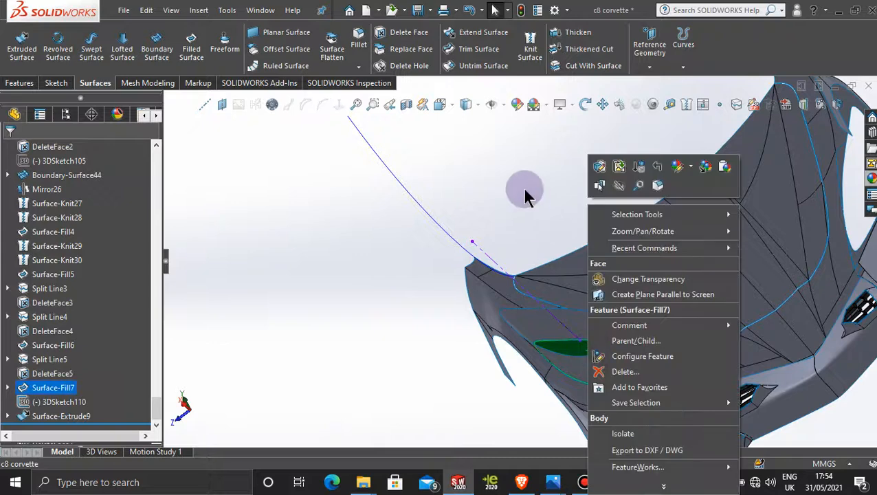
{"action": "left_click", "coordinate": [525, 193]}
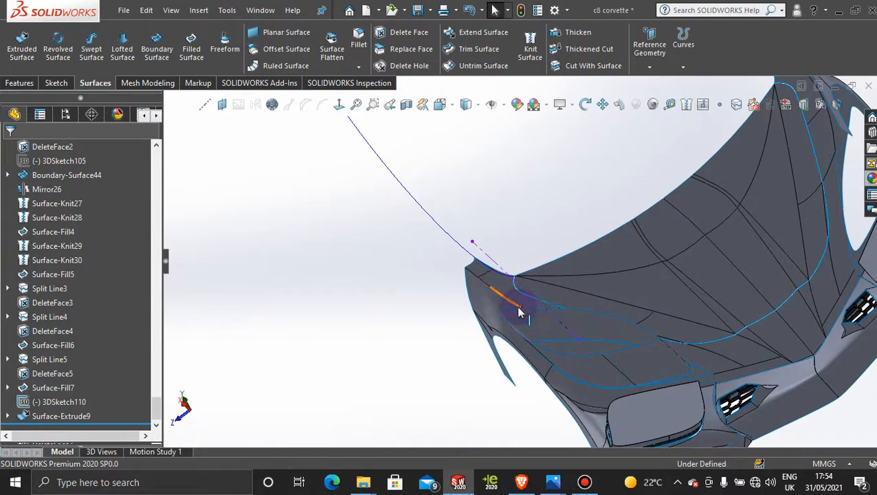
Start a Filled Surface with three edges of the headlight outline as Contact patch boundaries and try to accept it.
{"action": "left_click", "coordinate": [190, 57]}
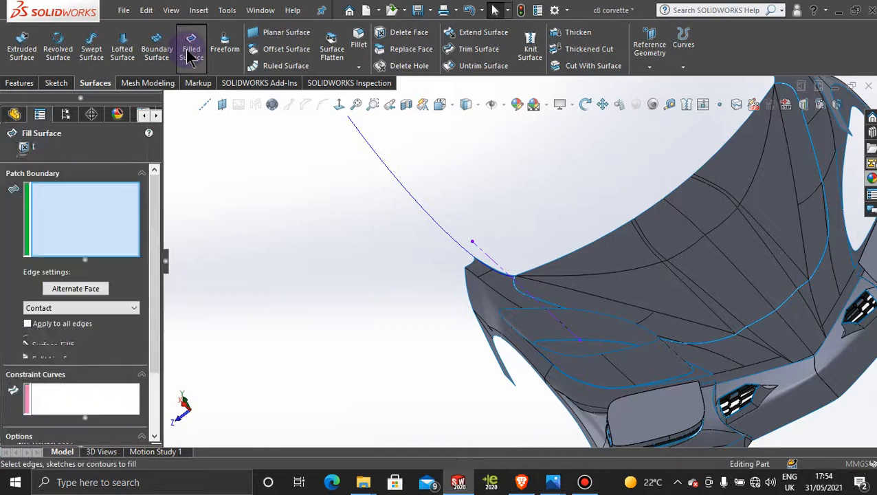
{"action": "left_click", "coordinate": [600, 319]}
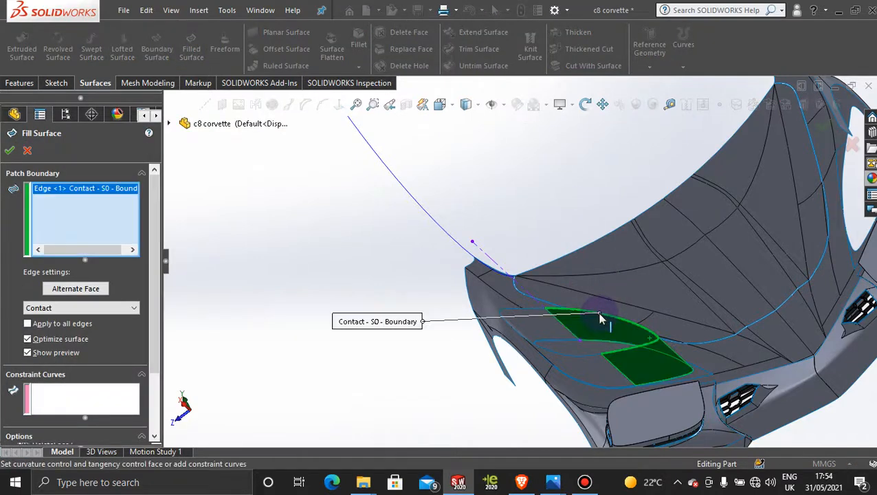
{"action": "left_click", "coordinate": [579, 357]}
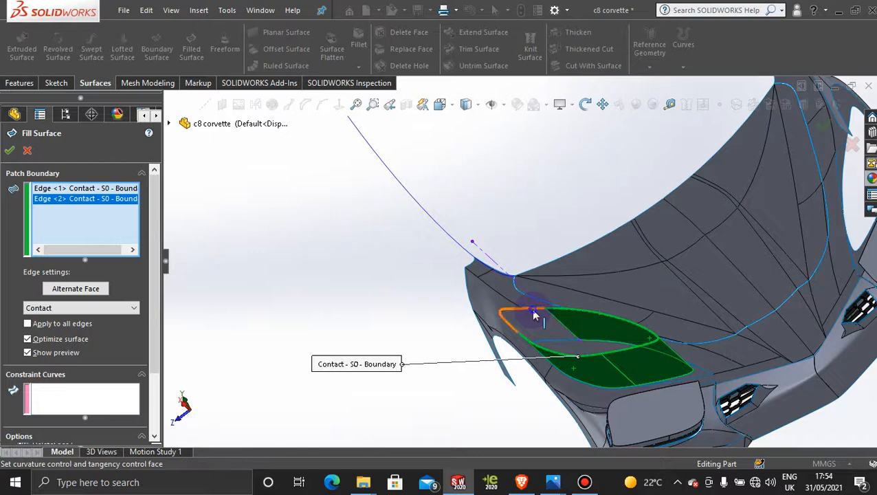
{"action": "left_click", "coordinate": [535, 315]}
{"action": "left_click", "coordinate": [10, 152]}
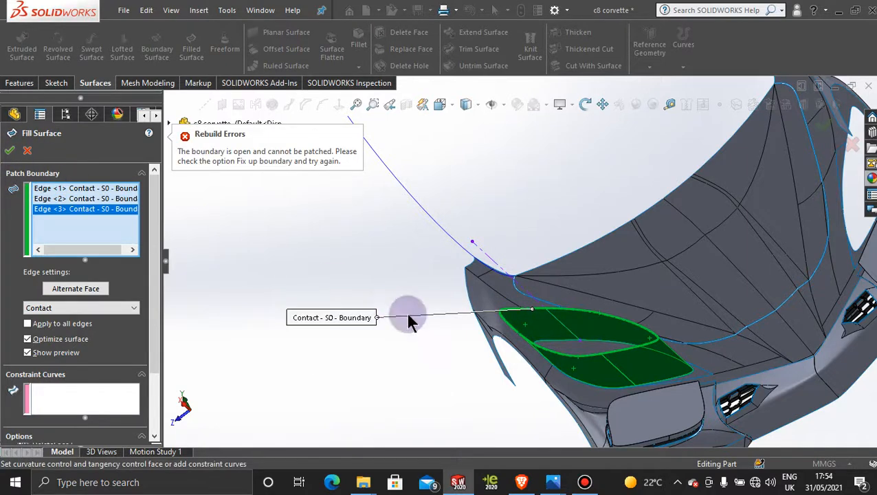
Add the short missing edge on the headlight outline's outer side to the patch boundary and accept the filled surface.
{"action": "scroll", "coordinate": [547, 348], "scroll_direction": "down", "scroll_amount": 5}
{"action": "scroll", "coordinate": [530, 277], "scroll_direction": "down", "scroll_amount": 2}
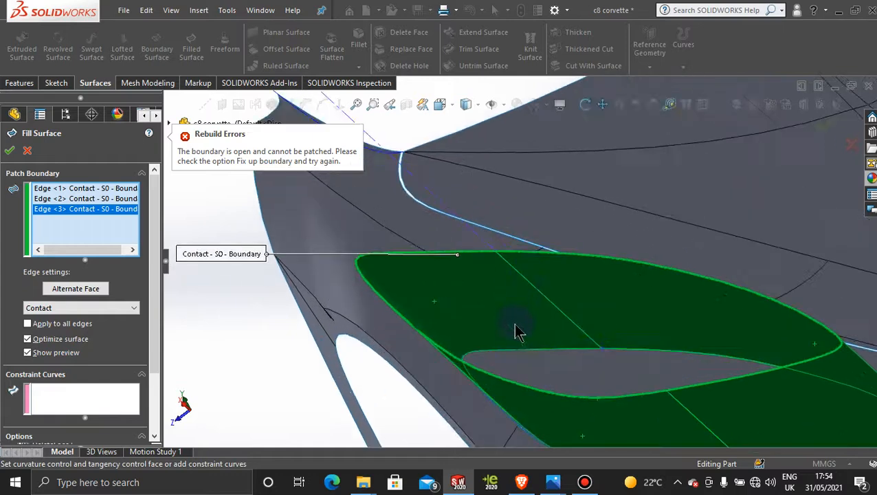
{"action": "scroll", "coordinate": [430, 333], "scroll_direction": "down", "scroll_amount": 2}
{"action": "left_click", "coordinate": [425, 319]}
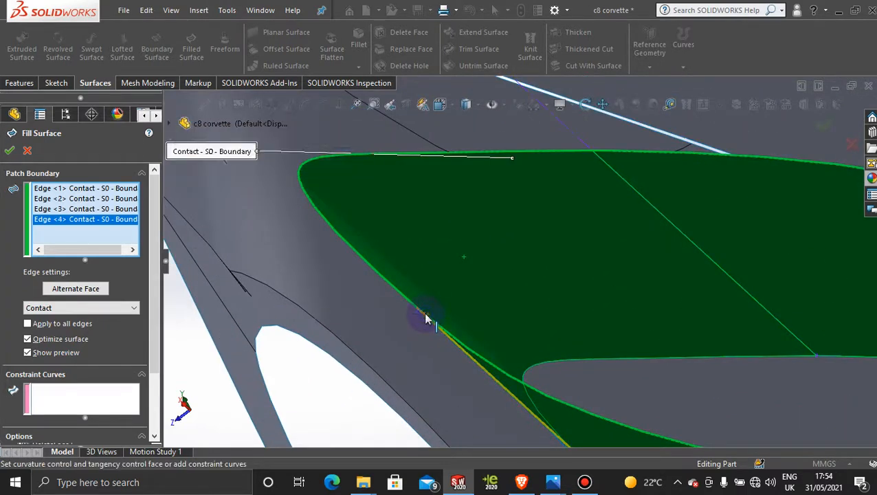
{"action": "middle_click_drag", "start_coordinate": [447, 332], "coordinate": [434, 386]}
{"action": "scroll", "coordinate": [451, 355], "scroll_direction": "down", "scroll_amount": 3}
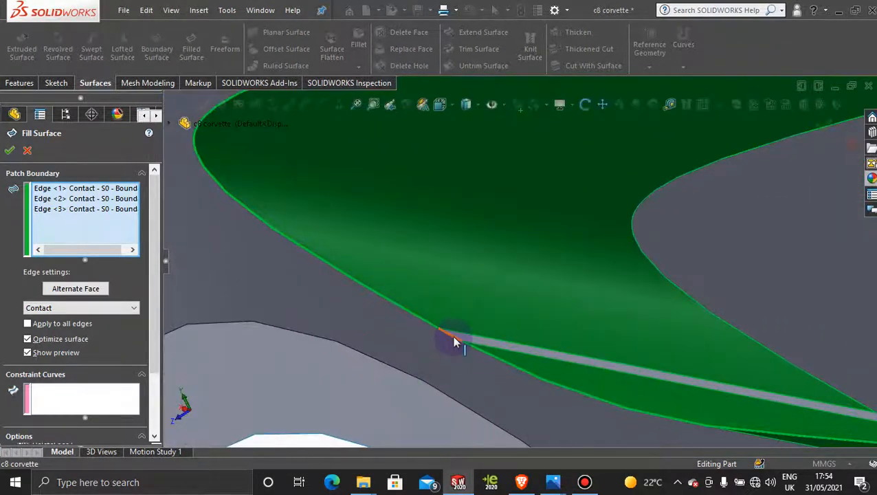
{"action": "left_click", "coordinate": [454, 342]}
{"action": "scroll", "coordinate": [464, 346], "scroll_direction": "up", "scroll_amount": 3}
{"action": "middle_click_drag", "start_coordinate": [571, 347], "coordinate": [611, 337]}
{"action": "scroll", "coordinate": [610, 337], "scroll_direction": "up", "scroll_amount": 2}
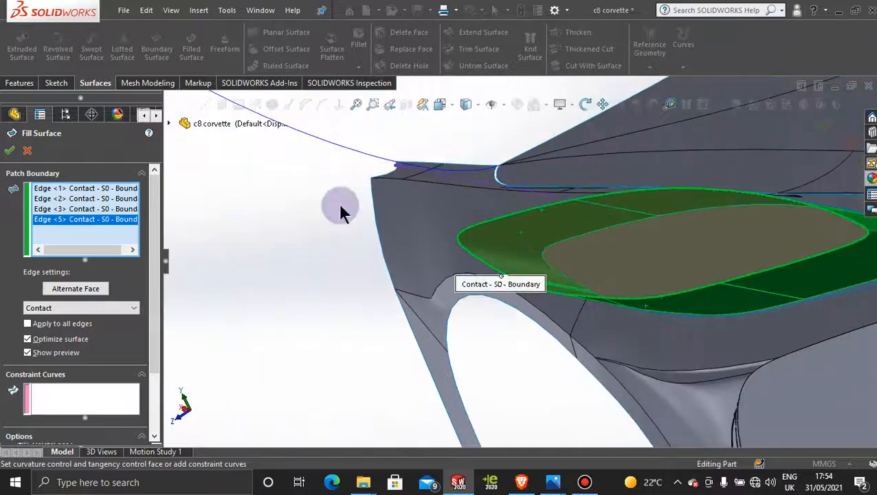
{"action": "left_click", "coordinate": [10, 150]}
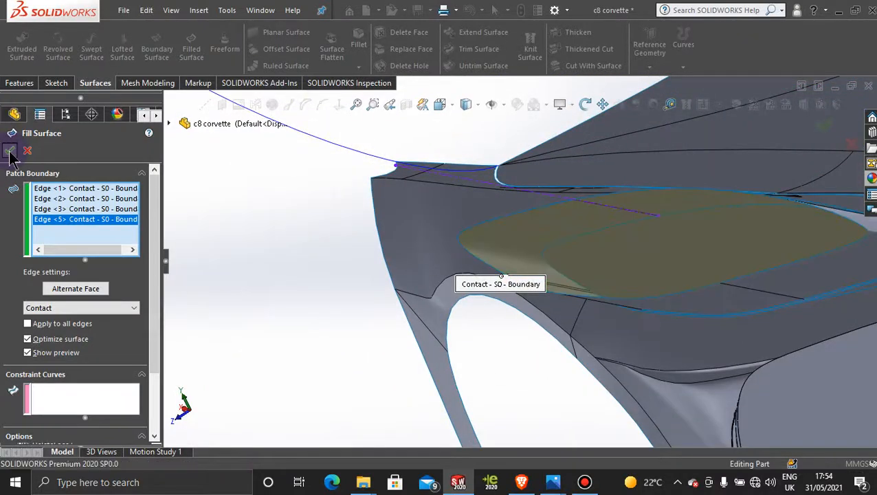
{"action": "scroll", "coordinate": [348, 259], "scroll_direction": "up", "scroll_amount": 4}
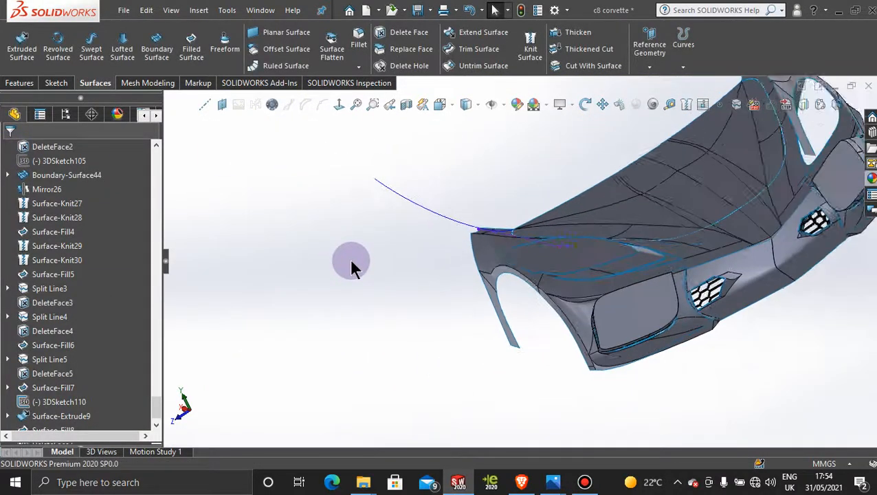
{"action": "middle_click_drag", "start_coordinate": [350, 258], "coordinate": [490, 244]}
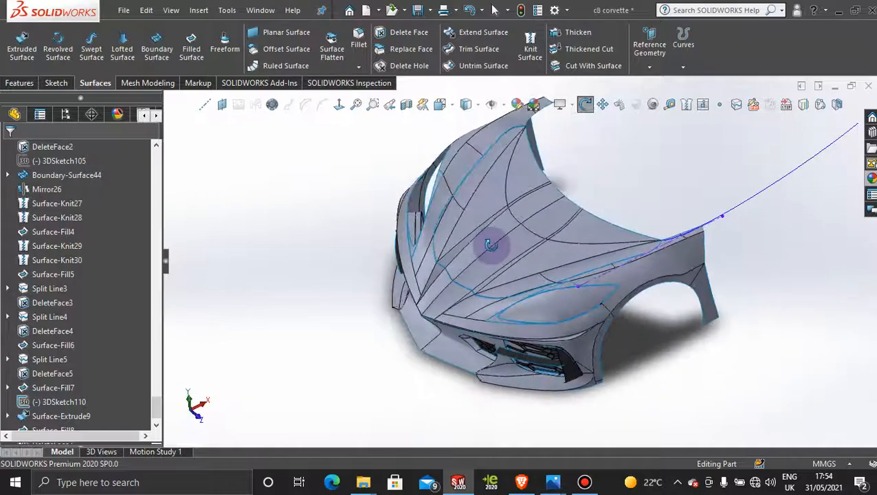
{"action": "scroll", "coordinate": [564, 315], "scroll_direction": "down", "scroll_amount": 5}
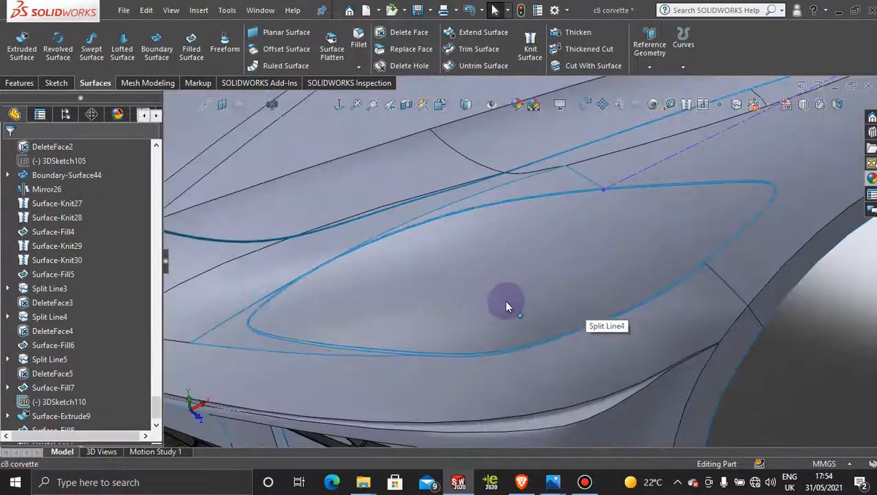
Apply a gloss glass appearance to the outer filled surface covering the headlight.
{"action": "middle_click_drag", "start_coordinate": [507, 303], "coordinate": [554, 235]}
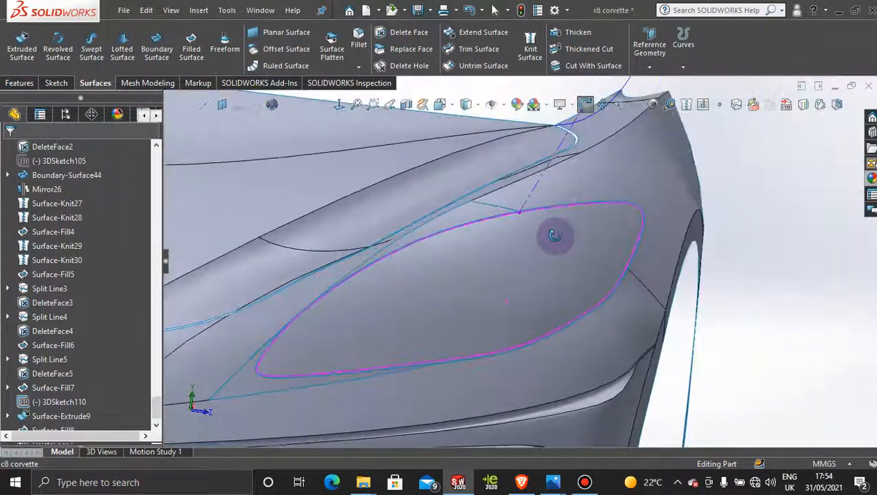
{"action": "left_click", "coordinate": [870, 177]}
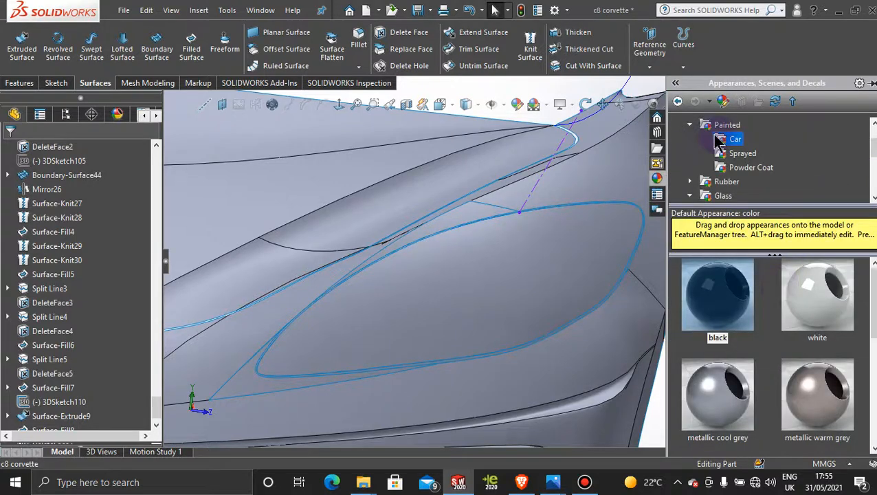
{"action": "left_click", "coordinate": [690, 126]}
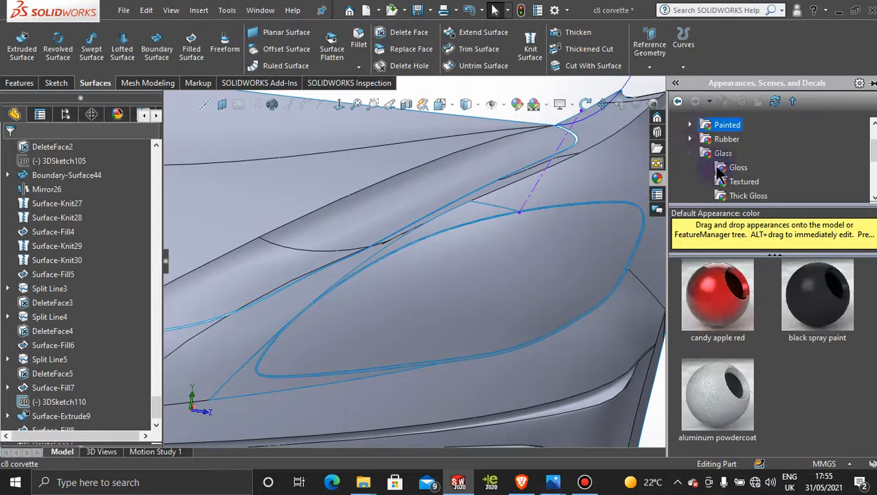
{"action": "left_click", "coordinate": [739, 170]}
{"action": "left_click_drag", "start_coordinate": [843, 310], "coordinate": [543, 273]}
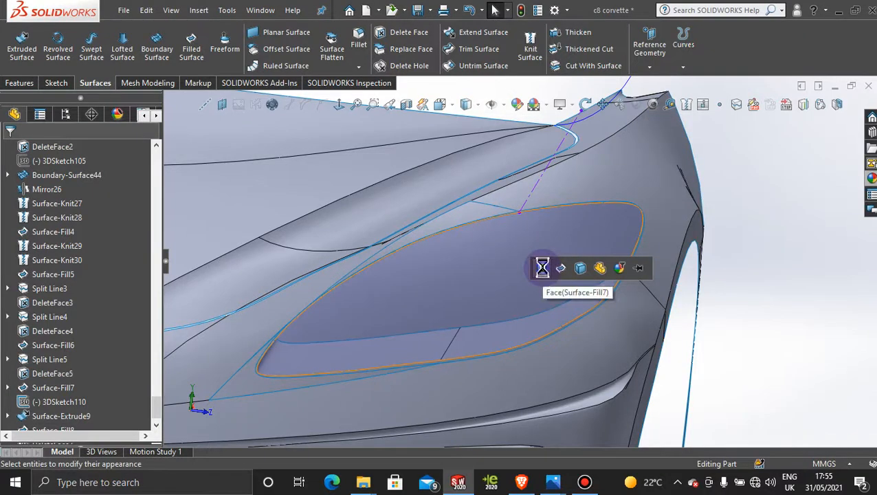
Edit the extruded headlight surface and set its blind depth to 28 mm.
{"action": "middle_click_drag", "start_coordinate": [738, 329], "coordinate": [624, 349]}
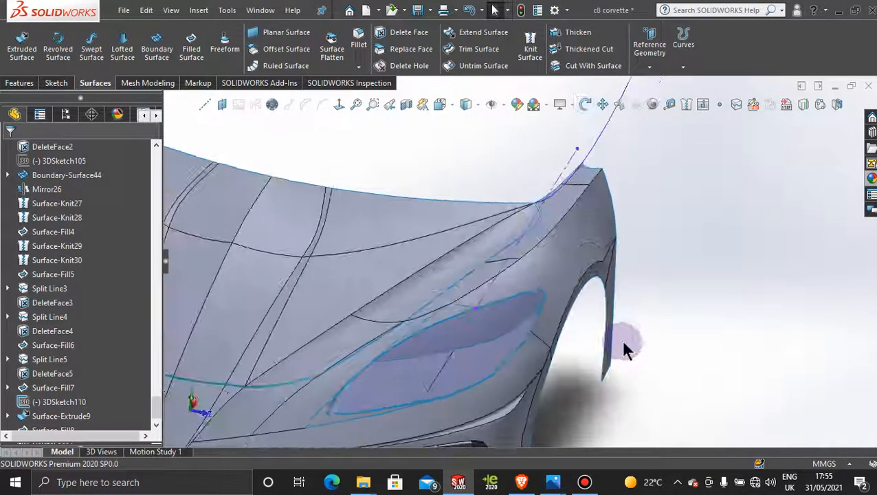
{"action": "key", "text": "f"}
{"action": "mouse_move", "coordinate": [540, 312]}
{"action": "middle_mouse_down"}
{"action": "mouse_move", "coordinate": [550, 270]}
{"action": "mouse_move", "coordinate": [540, 224]}
{"action": "mouse_move", "coordinate": [560, 317]}
{"action": "mouse_move", "coordinate": [572, 319]}
{"action": "mouse_move", "coordinate": [549, 278]}
{"action": "mouse_move", "coordinate": [528, 285]}
{"action": "mouse_move", "coordinate": [562, 323]}
{"action": "mouse_move", "coordinate": [526, 279]}
{"action": "mouse_move", "coordinate": [536, 285]}
{"action": "mouse_move", "coordinate": [531, 303]}
{"action": "middle_mouse_up"}
{"action": "scroll", "coordinate": [529, 308], "scroll_direction": "down", "scroll_amount": 5}
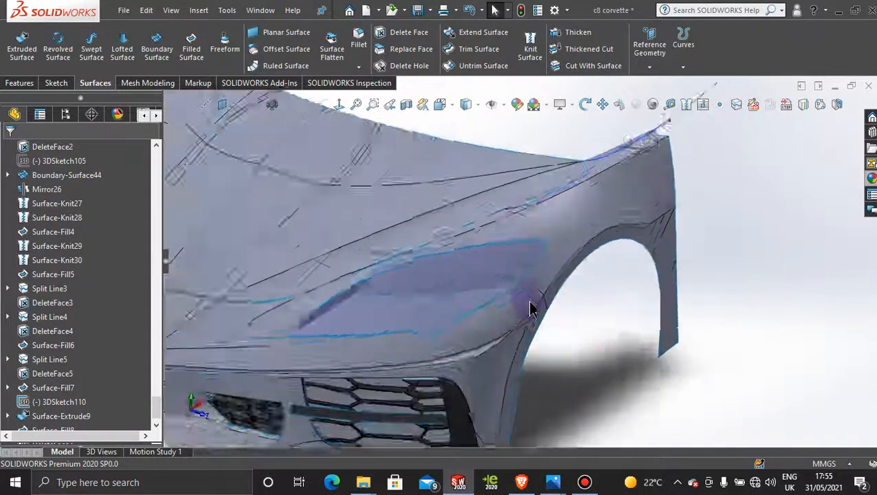
{"action": "scroll", "coordinate": [527, 320], "scroll_direction": "down", "scroll_amount": 1}
{"action": "scroll", "coordinate": [558, 342], "scroll_direction": "up", "scroll_amount": 5}
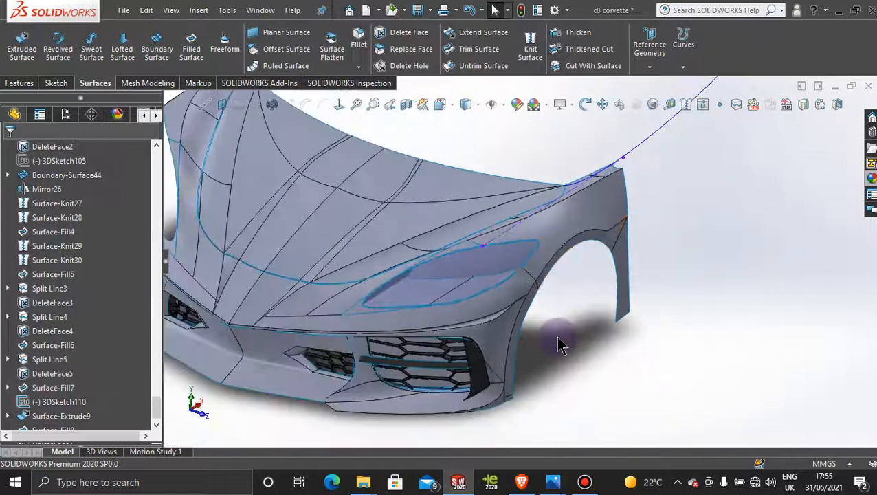
{"action": "mouse_move", "coordinate": [480, 293]}
{"action": "middle_mouse_down"}
{"action": "mouse_move", "coordinate": [454, 303]}
{"action": "mouse_move", "coordinate": [469, 307]}
{"action": "middle_mouse_up"}
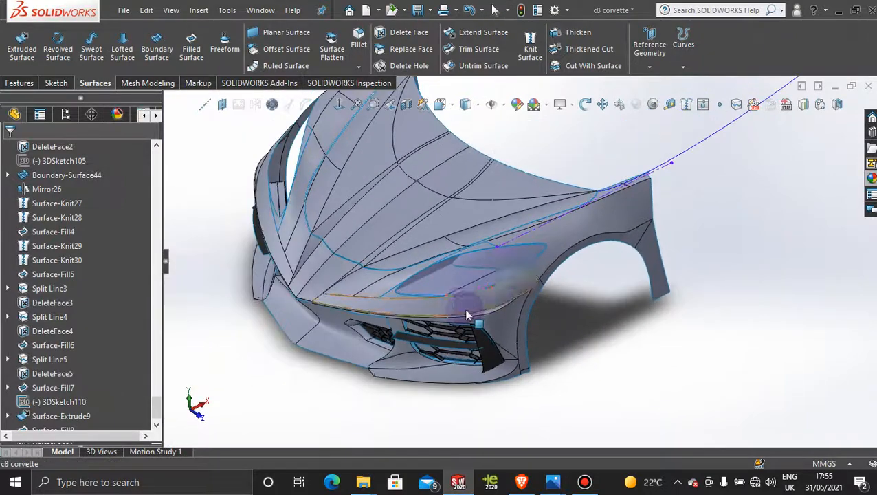
{"action": "right_click", "coordinate": [463, 275]}
{"action": "left_click", "coordinate": [473, 152]}
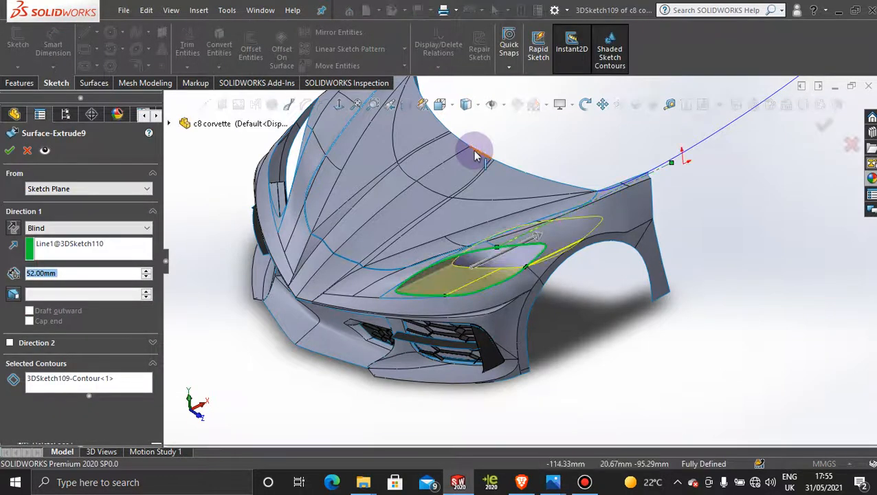
{"action": "left_click_drag", "start_coordinate": [538, 241], "coordinate": [506, 260]}
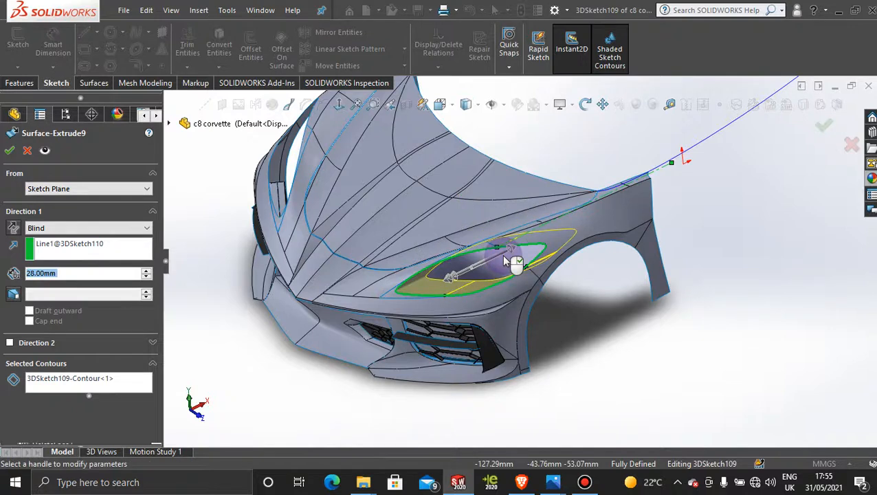
{"action": "left_click", "coordinate": [13, 152]}
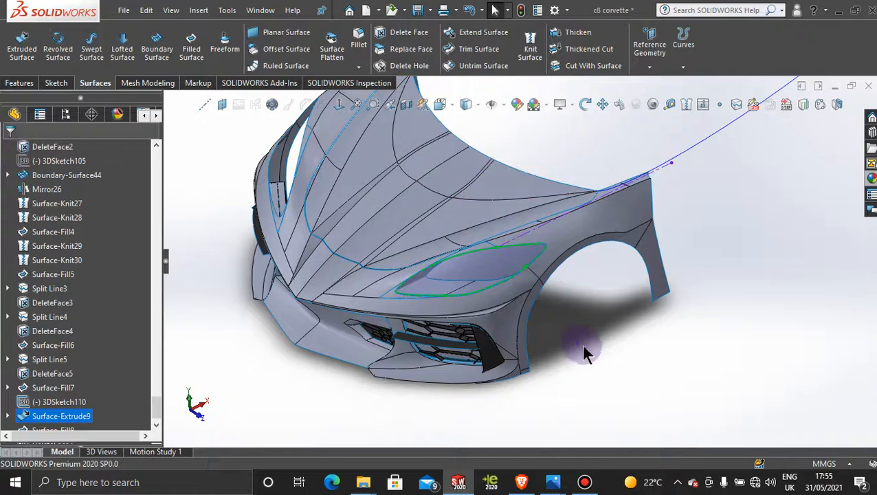
Examine the shallower headlight behind its glass cover from the front and side of the body.
{"action": "middle_click_drag", "start_coordinate": [577, 351], "coordinate": [632, 354]}
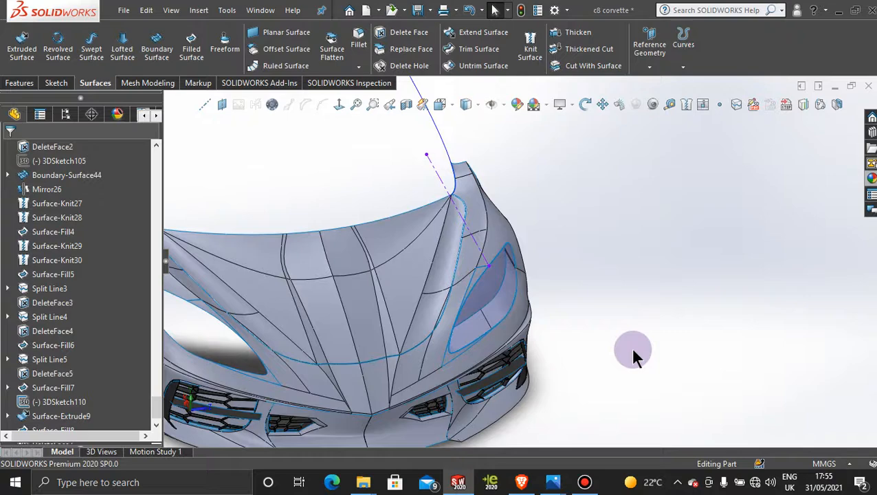
{"action": "middle_click_drag", "start_coordinate": [547, 367], "coordinate": [489, 371]}
{"action": "left_click", "coordinate": [638, 301]}
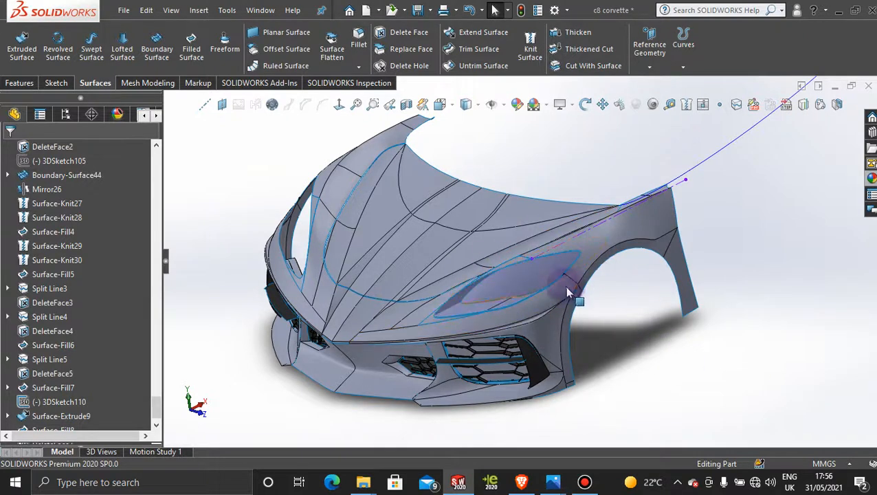
{"action": "left_click", "coordinate": [658, 335]}
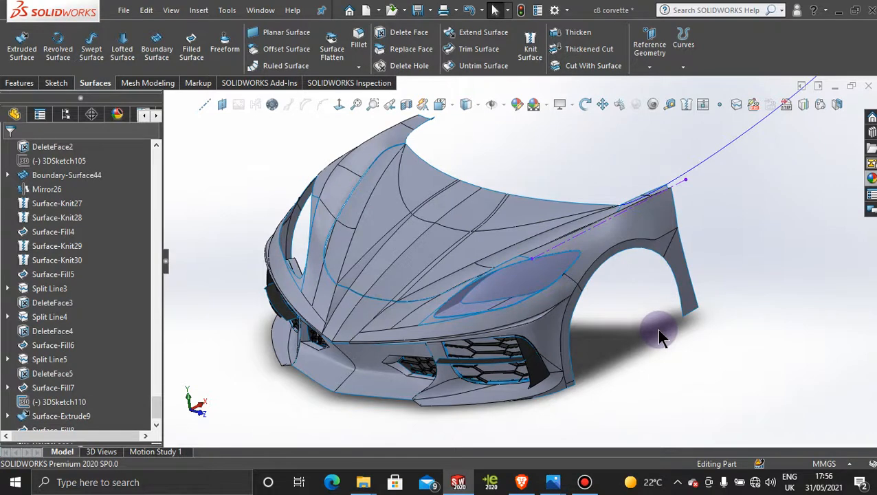
{"action": "left_click", "coordinate": [584, 483]}
{"action": "left_click", "coordinate": [584, 483]}
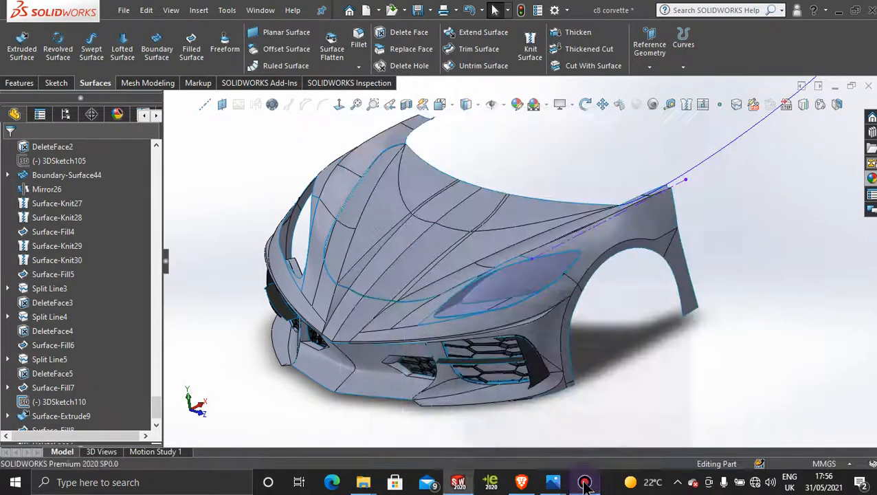
{"action": "left_click", "coordinate": [612, 326]}
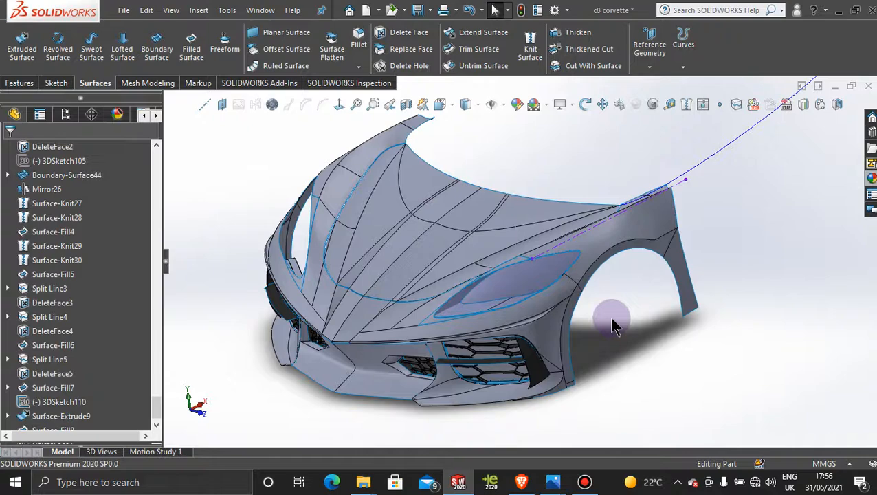
{"action": "scroll", "coordinate": [513, 295], "scroll_direction": "up", "scroll_amount": 2}
{"action": "scroll", "coordinate": [513, 295], "scroll_direction": "down", "scroll_amount": 3}
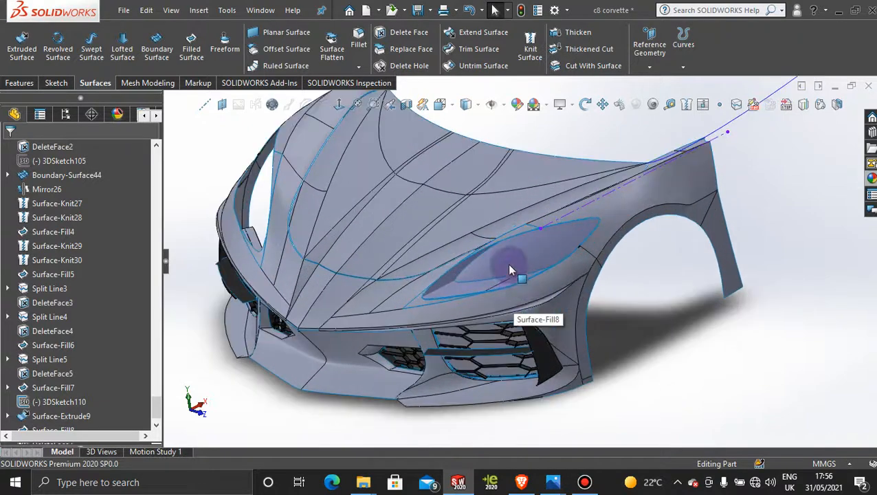
{"action": "scroll", "coordinate": [509, 270], "scroll_direction": "up", "scroll_amount": 2}
{"action": "scroll", "coordinate": [434, 250], "scroll_direction": "down", "scroll_amount": 3}
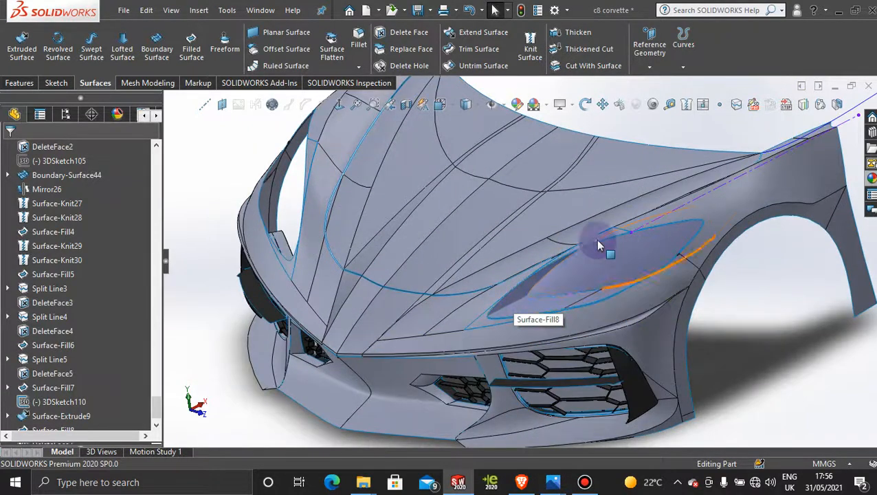
Start a Mirror about the Front Plane and set it to mirror bodies.
{"action": "left_click", "coordinate": [13, 62]}
{"action": "left_click", "coordinate": [9, 150]}
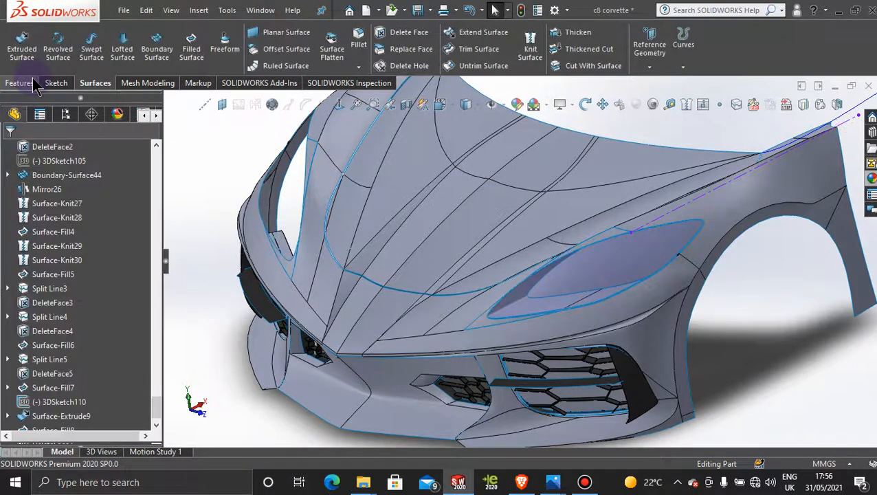
{"action": "left_click", "coordinate": [19, 82]}
{"action": "left_click", "coordinate": [470, 66]}
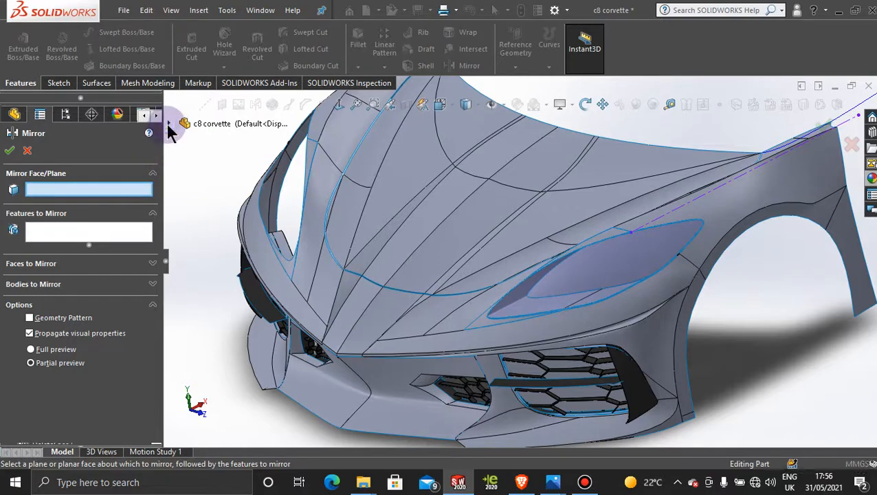
{"action": "left_click", "coordinate": [170, 126]}
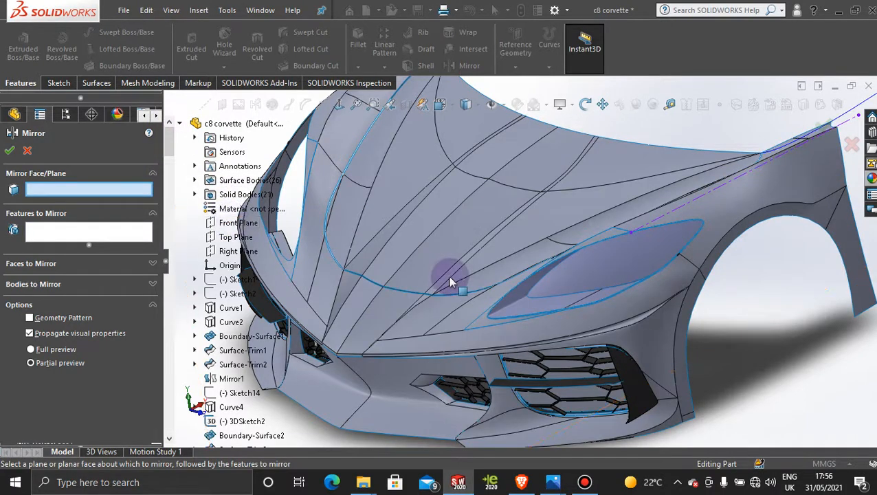
{"action": "scroll", "coordinate": [450, 282], "scroll_direction": "up", "scroll_amount": 5}
{"action": "left_click", "coordinate": [240, 223]}
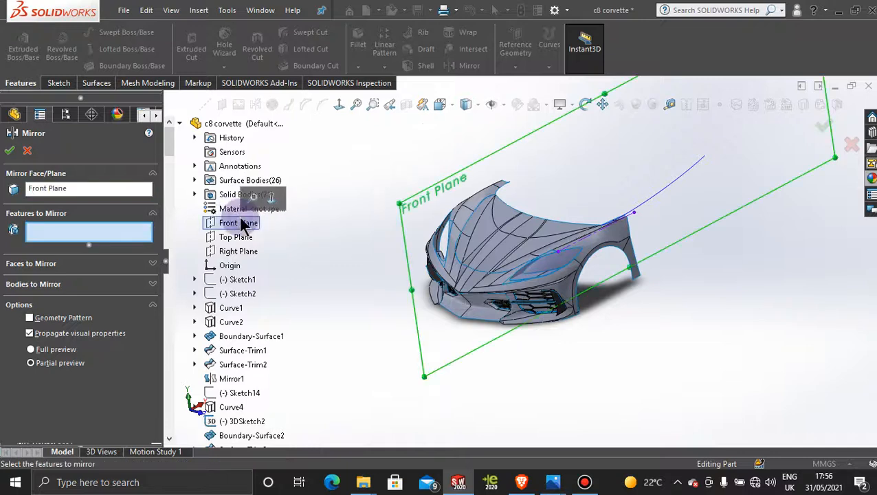
{"action": "left_click", "coordinate": [96, 283]}
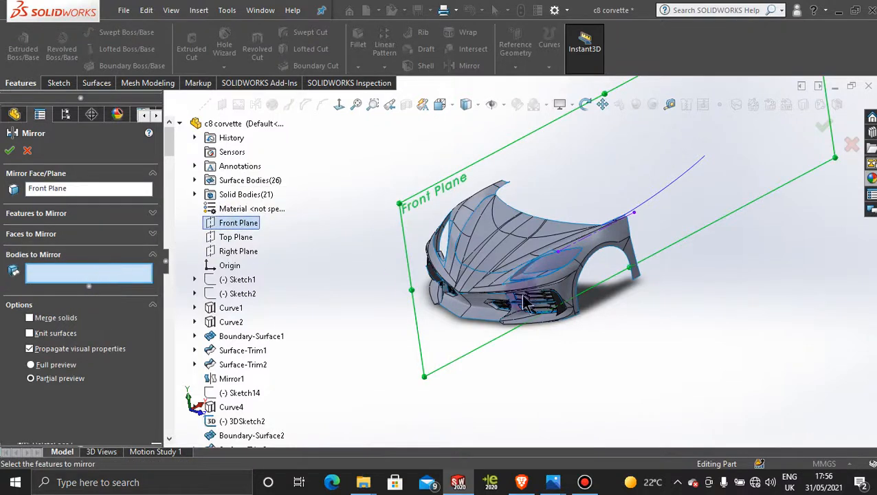
Add the headlight's glass cover, extruded side wall and inner filled surface as the bodies to mirror and accept the mirror.
{"action": "scroll", "coordinate": [554, 261], "scroll_direction": "down", "scroll_amount": 6}
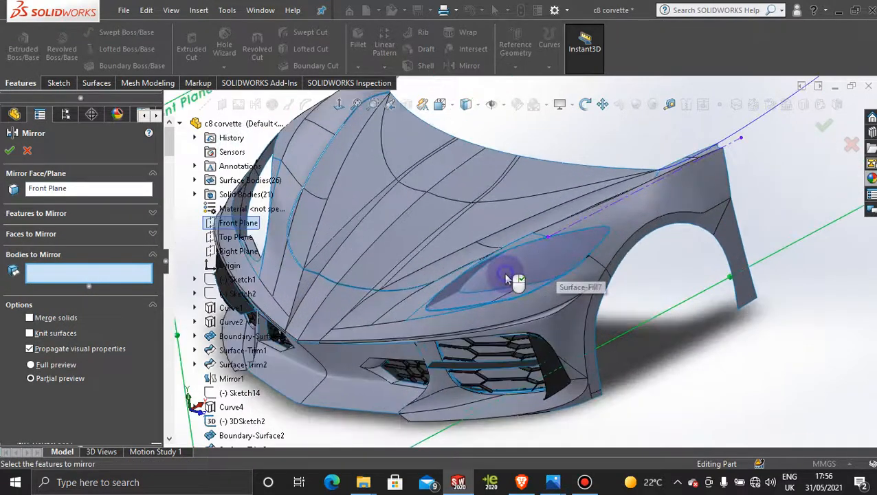
{"action": "left_click", "coordinate": [506, 278]}
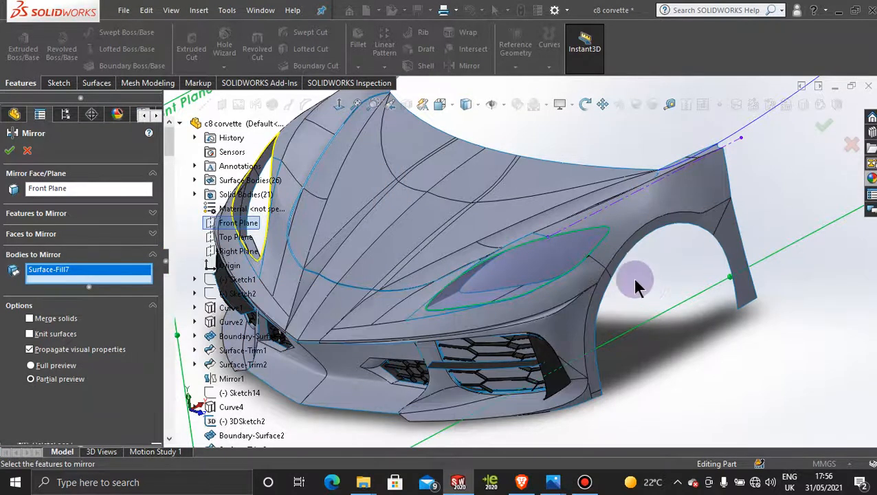
{"action": "middle_click_drag", "start_coordinate": [612, 268], "coordinate": [648, 342]}
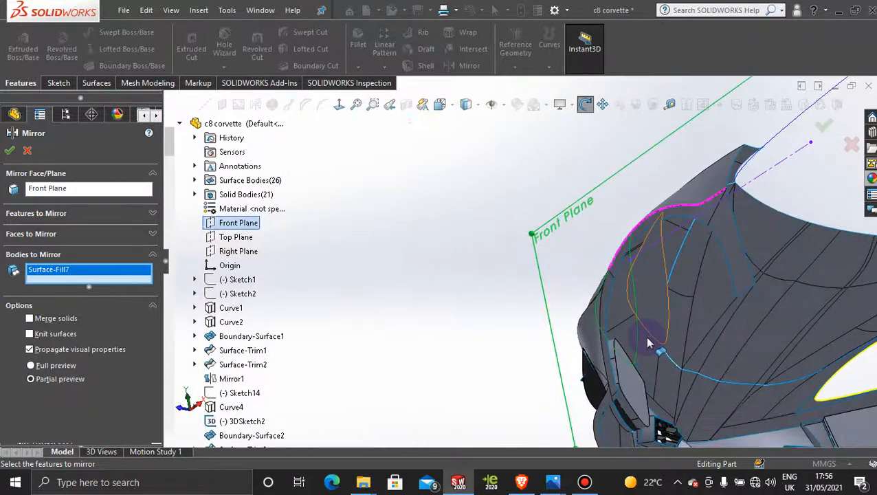
{"action": "left_click", "coordinate": [648, 337]}
{"action": "left_click", "coordinate": [660, 316]}
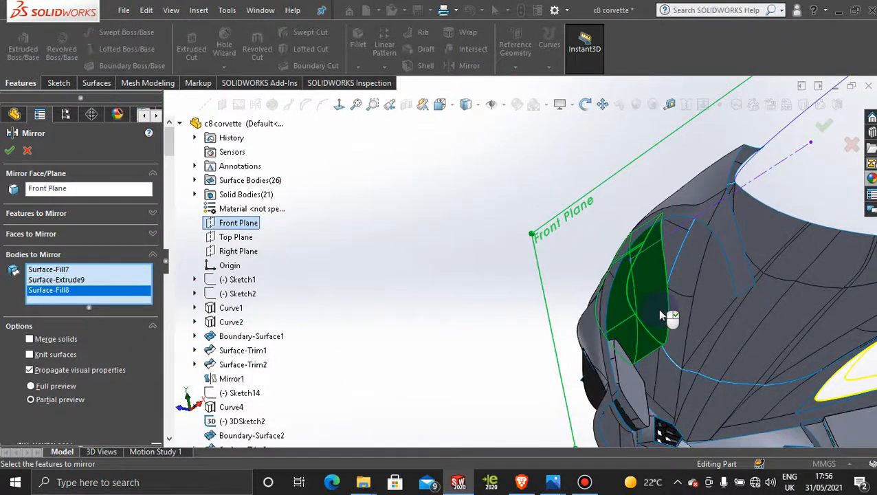
{"action": "left_click", "coordinate": [9, 151]}
Examine the mirrored headlight up close and compare both headlights on the front body.
{"action": "middle_click_drag", "start_coordinate": [540, 237], "coordinate": [650, 271]}
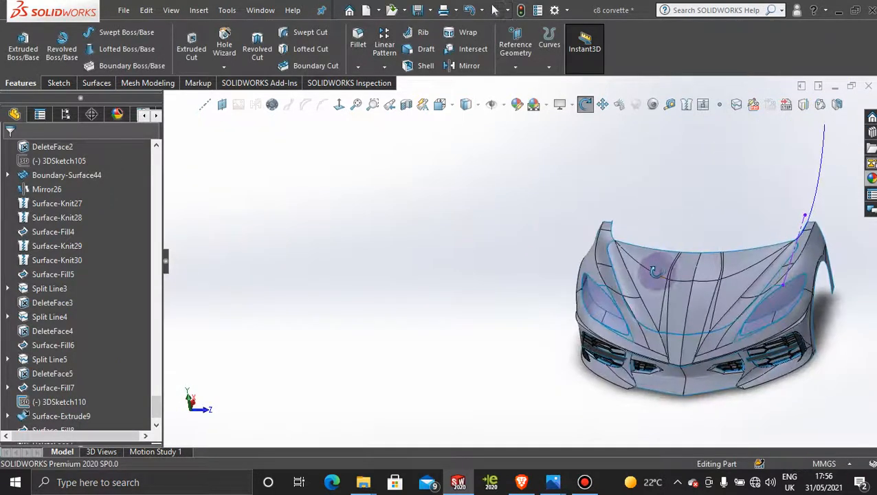
{"action": "scroll", "coordinate": [613, 314], "scroll_direction": "down", "scroll_amount": 5}
{"action": "scroll", "coordinate": [550, 317], "scroll_direction": "down", "scroll_amount": 2}
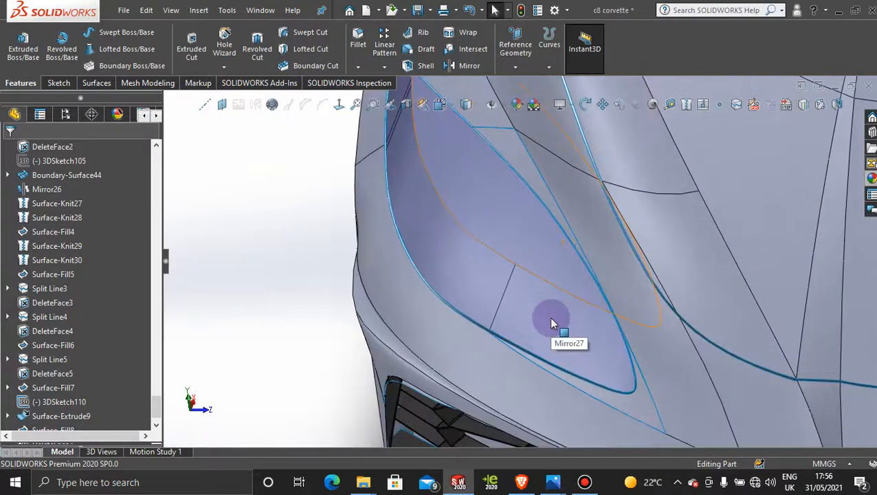
{"action": "scroll", "coordinate": [508, 231], "scroll_direction": "down", "scroll_amount": 3}
{"action": "middle_click_drag", "start_coordinate": [515, 231], "coordinate": [401, 273]}
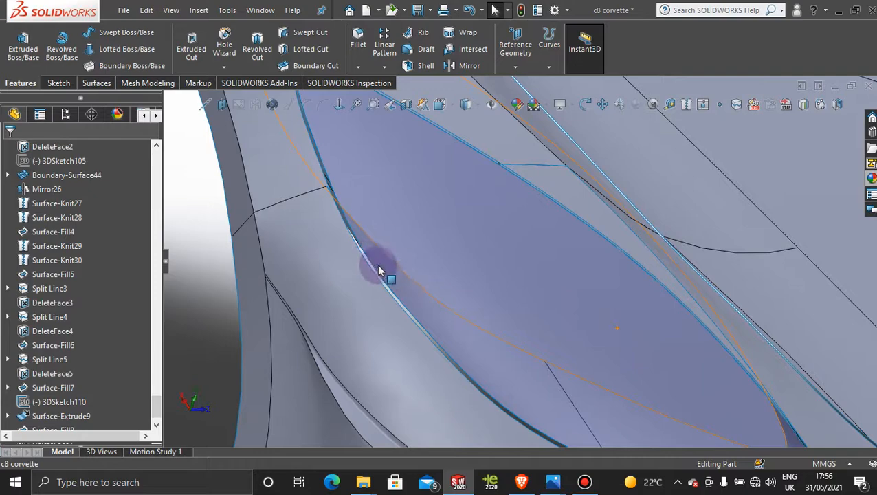
{"action": "scroll", "coordinate": [618, 296], "scroll_direction": "up", "scroll_amount": 5}
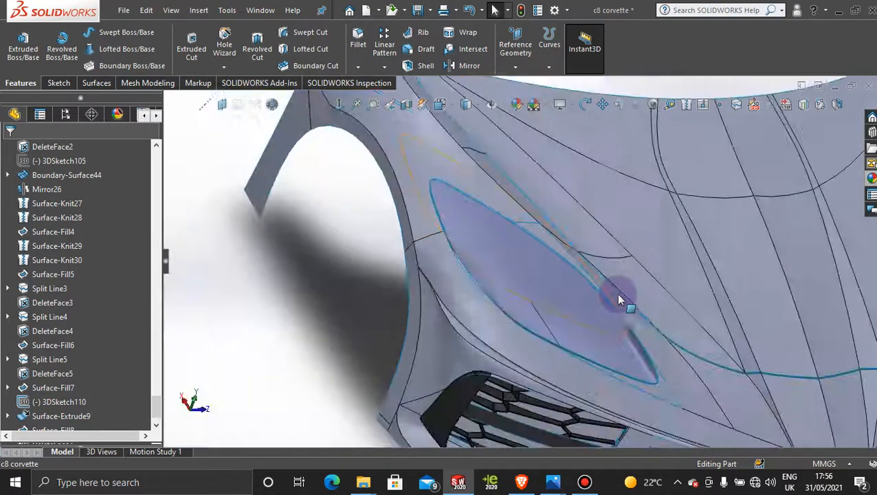
{"action": "scroll", "coordinate": [849, 318], "scroll_direction": "down", "scroll_amount": 2}
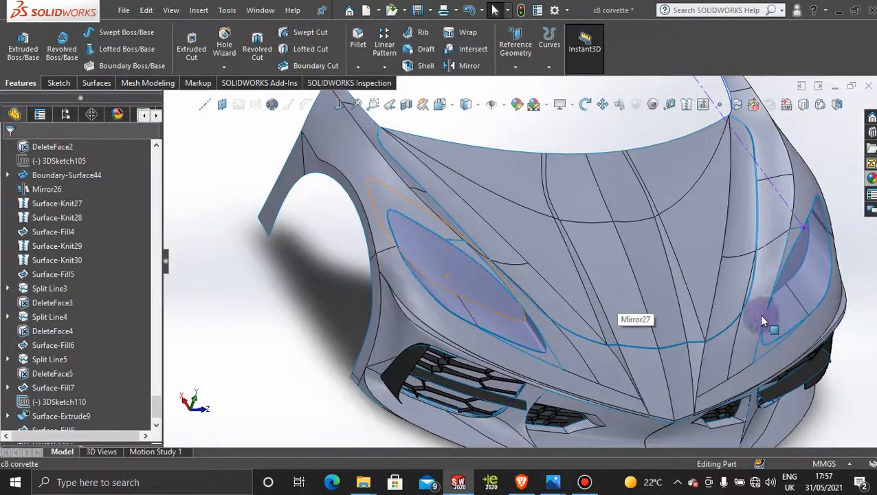
{"action": "middle_click_drag", "start_coordinate": [761, 319], "coordinate": [697, 366]}
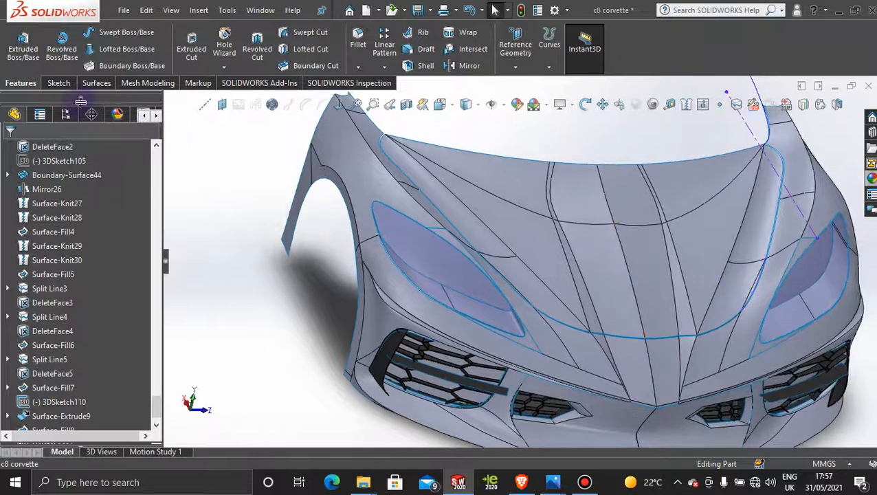
Mirror the thin rim surface body around the headlight opening about the Front Plane.
{"action": "left_click", "coordinate": [457, 68]}
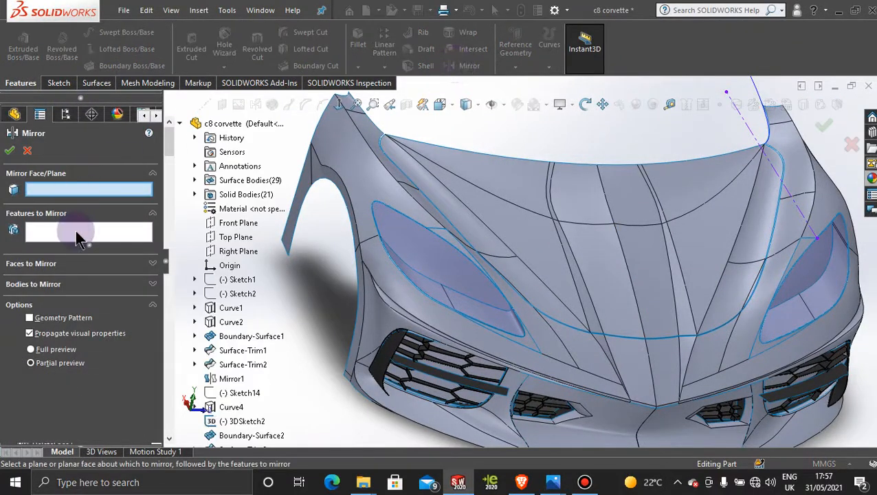
{"action": "left_click", "coordinate": [237, 227]}
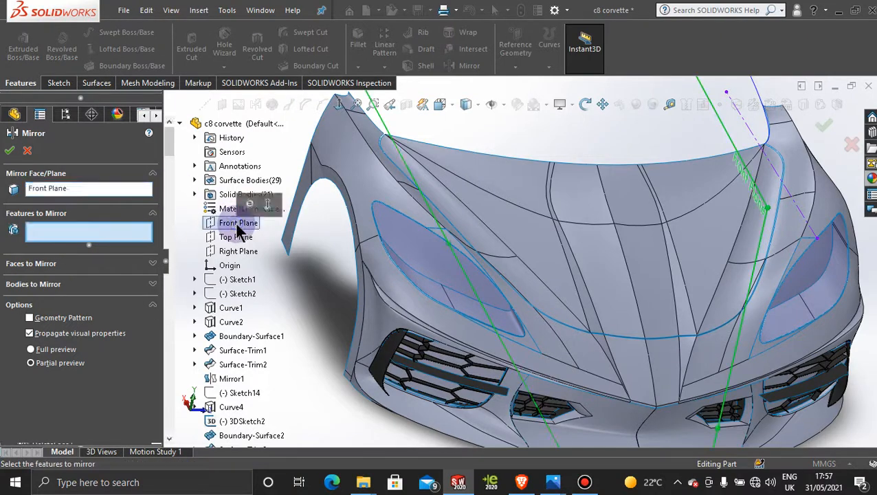
{"action": "left_click", "coordinate": [88, 285]}
{"action": "scroll", "coordinate": [759, 263], "scroll_direction": "down", "scroll_amount": 8}
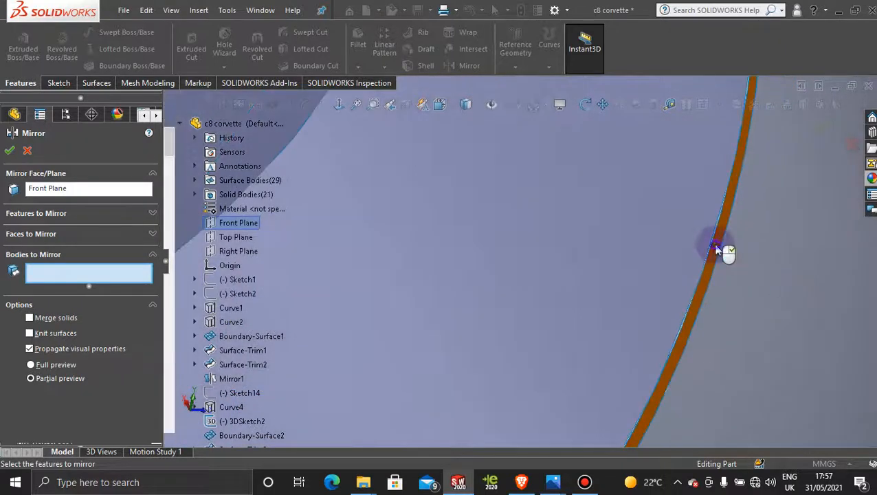
{"action": "left_click", "coordinate": [716, 245]}
{"action": "left_click", "coordinate": [10, 151]}
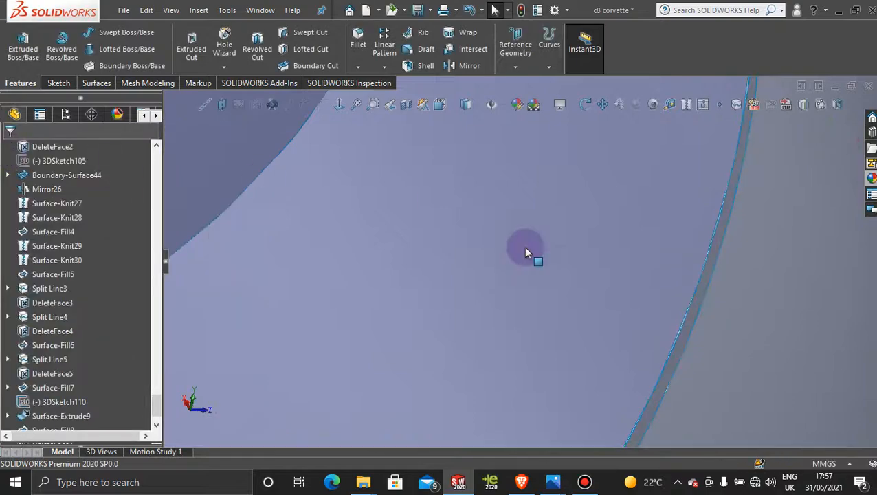
Examine the mirrored rim strip up close on the opposite headlight and view both headlights on the front body.
{"action": "scroll", "coordinate": [525, 253], "scroll_direction": "up", "scroll_amount": 10}
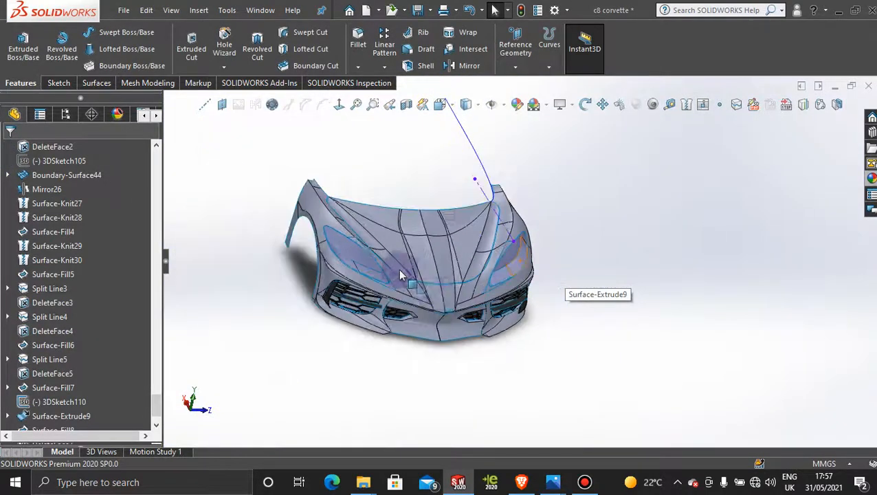
{"action": "scroll", "coordinate": [399, 270], "scroll_direction": "down", "scroll_amount": 10}
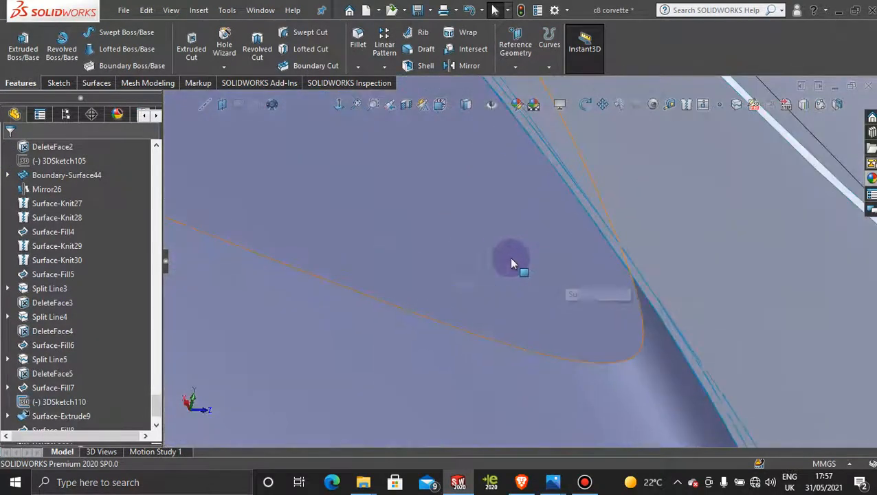
{"action": "left_click", "coordinate": [589, 210]}
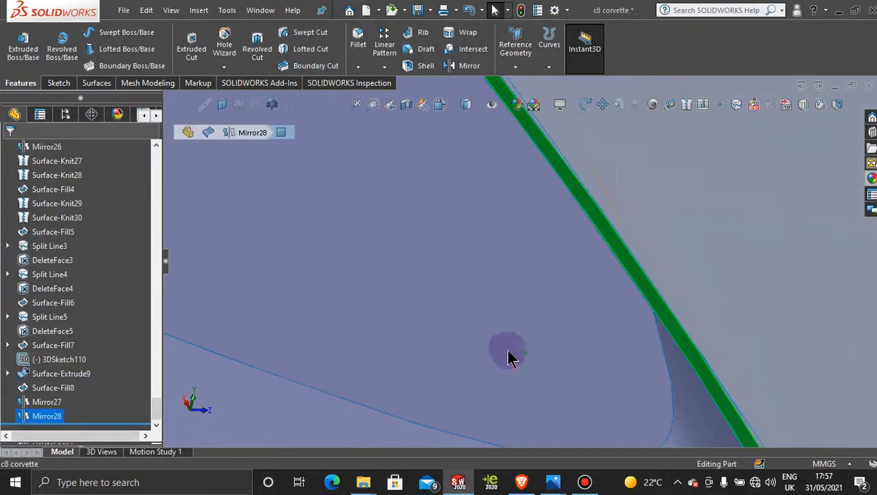
{"action": "scroll", "coordinate": [509, 354], "scroll_direction": "up", "scroll_amount": 10}
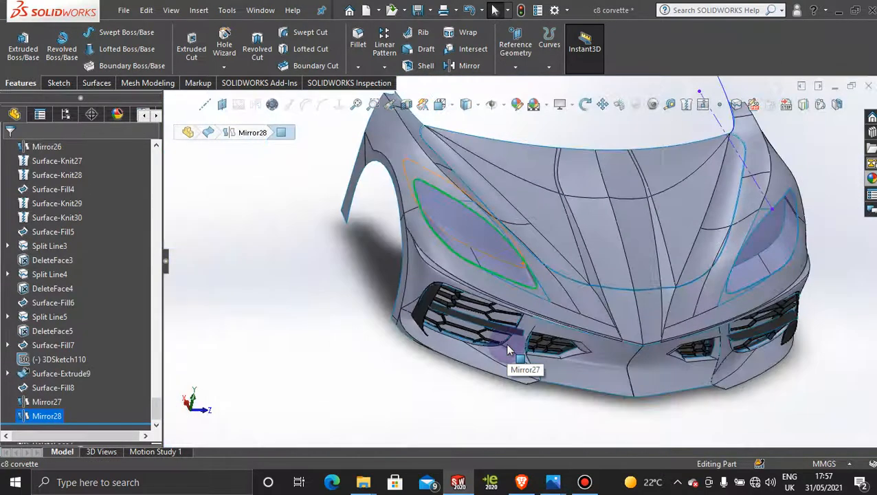
{"action": "scroll", "coordinate": [508, 350], "scroll_direction": "up", "scroll_amount": 5}
{"action": "left_click", "coordinate": [688, 277]}
{"action": "middle_click_drag", "start_coordinate": [657, 366], "coordinate": [602, 357]}
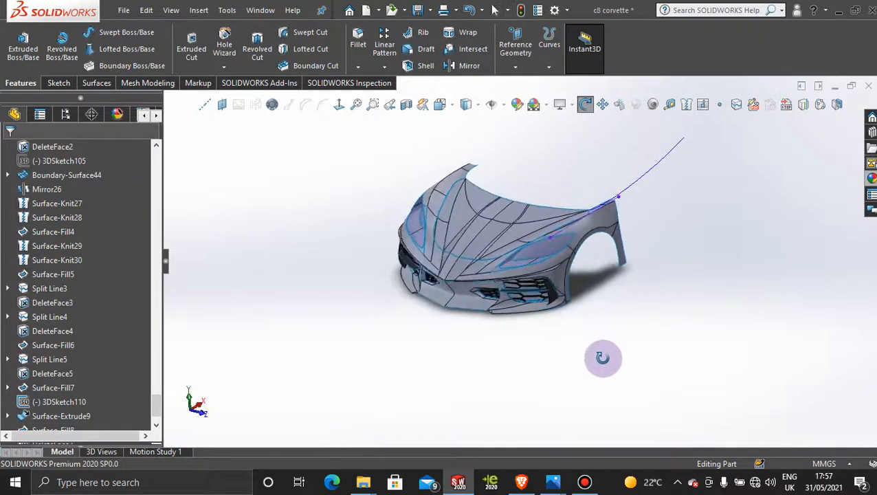
{"action": "scroll", "coordinate": [495, 189], "scroll_direction": "down", "scroll_amount": 4}
{"action": "scroll", "coordinate": [494, 193], "scroll_direction": "up", "scroll_amount": 2}
{"action": "scroll", "coordinate": [464, 185], "scroll_direction": "down", "scroll_amount": 2}
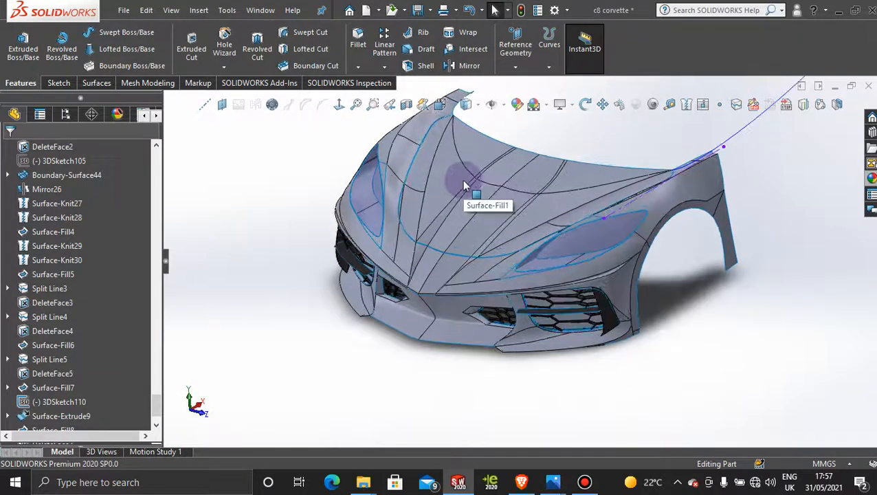
{"action": "scroll", "coordinate": [464, 185], "scroll_direction": "down", "scroll_amount": 3}
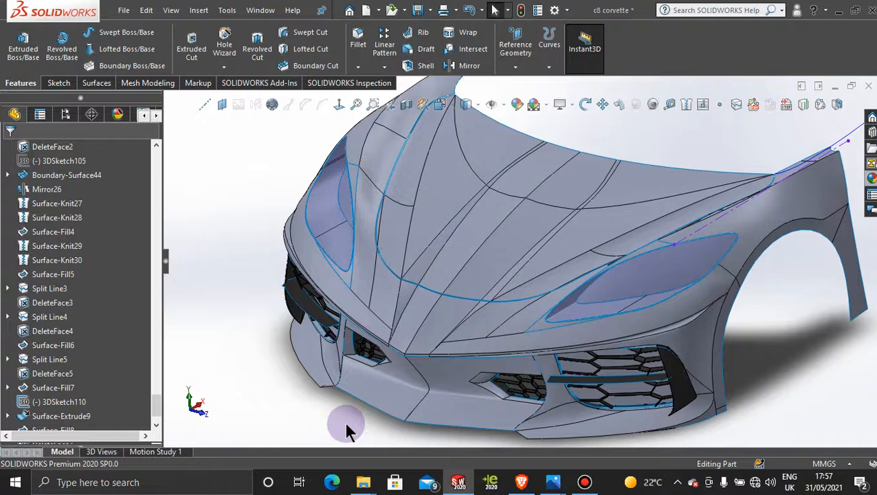
{"action": "left_click", "coordinate": [585, 482]}
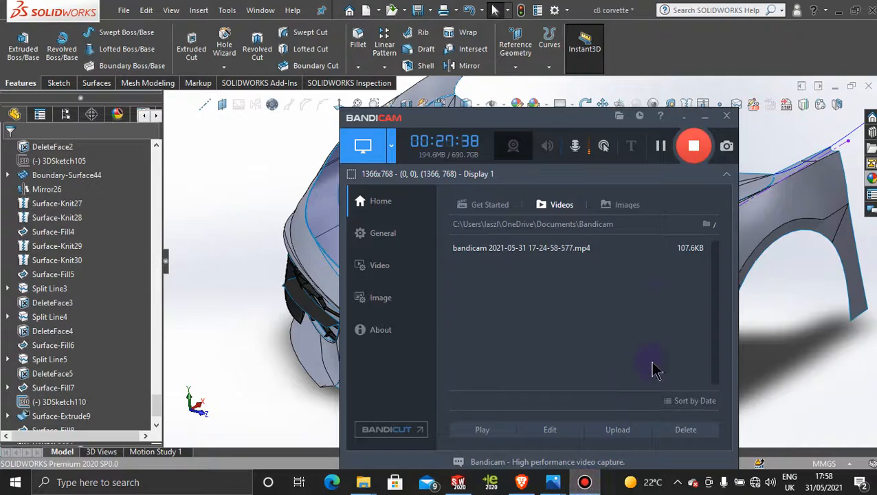